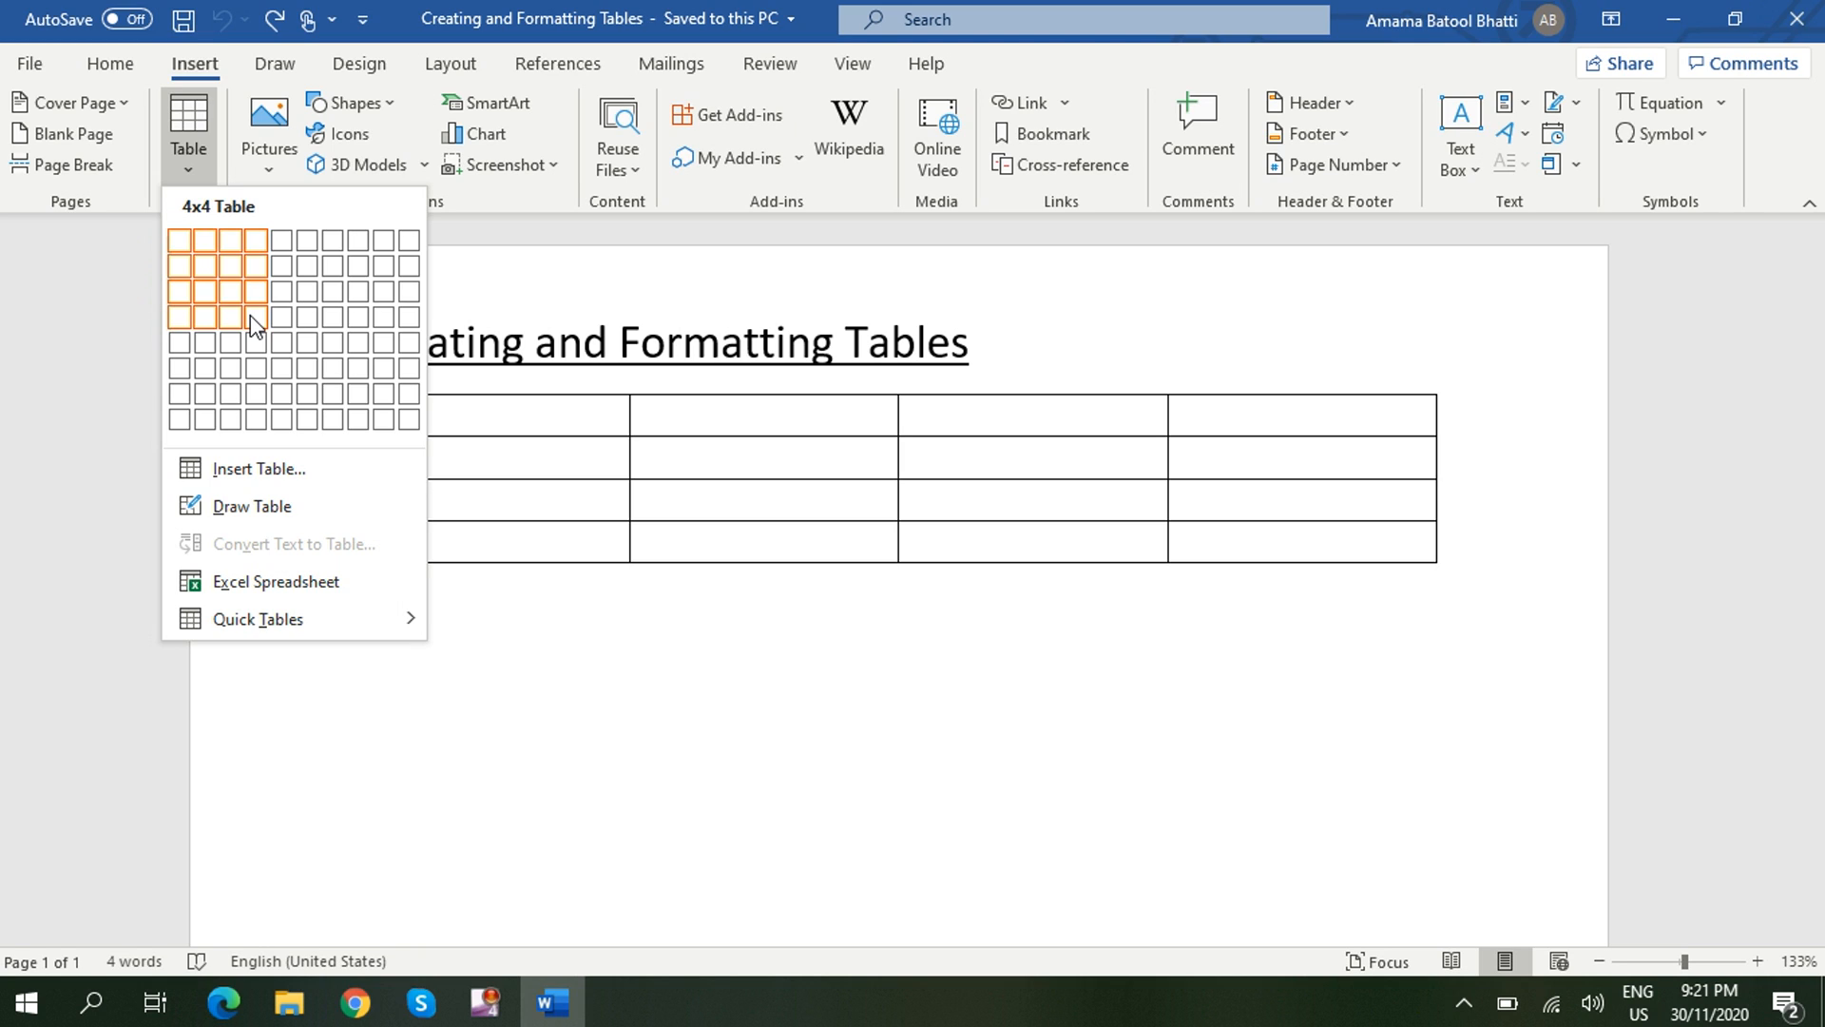
# Insert a 4x4 table from the size grid below the title and undo the insertion.
pyautogui.click(255, 323)
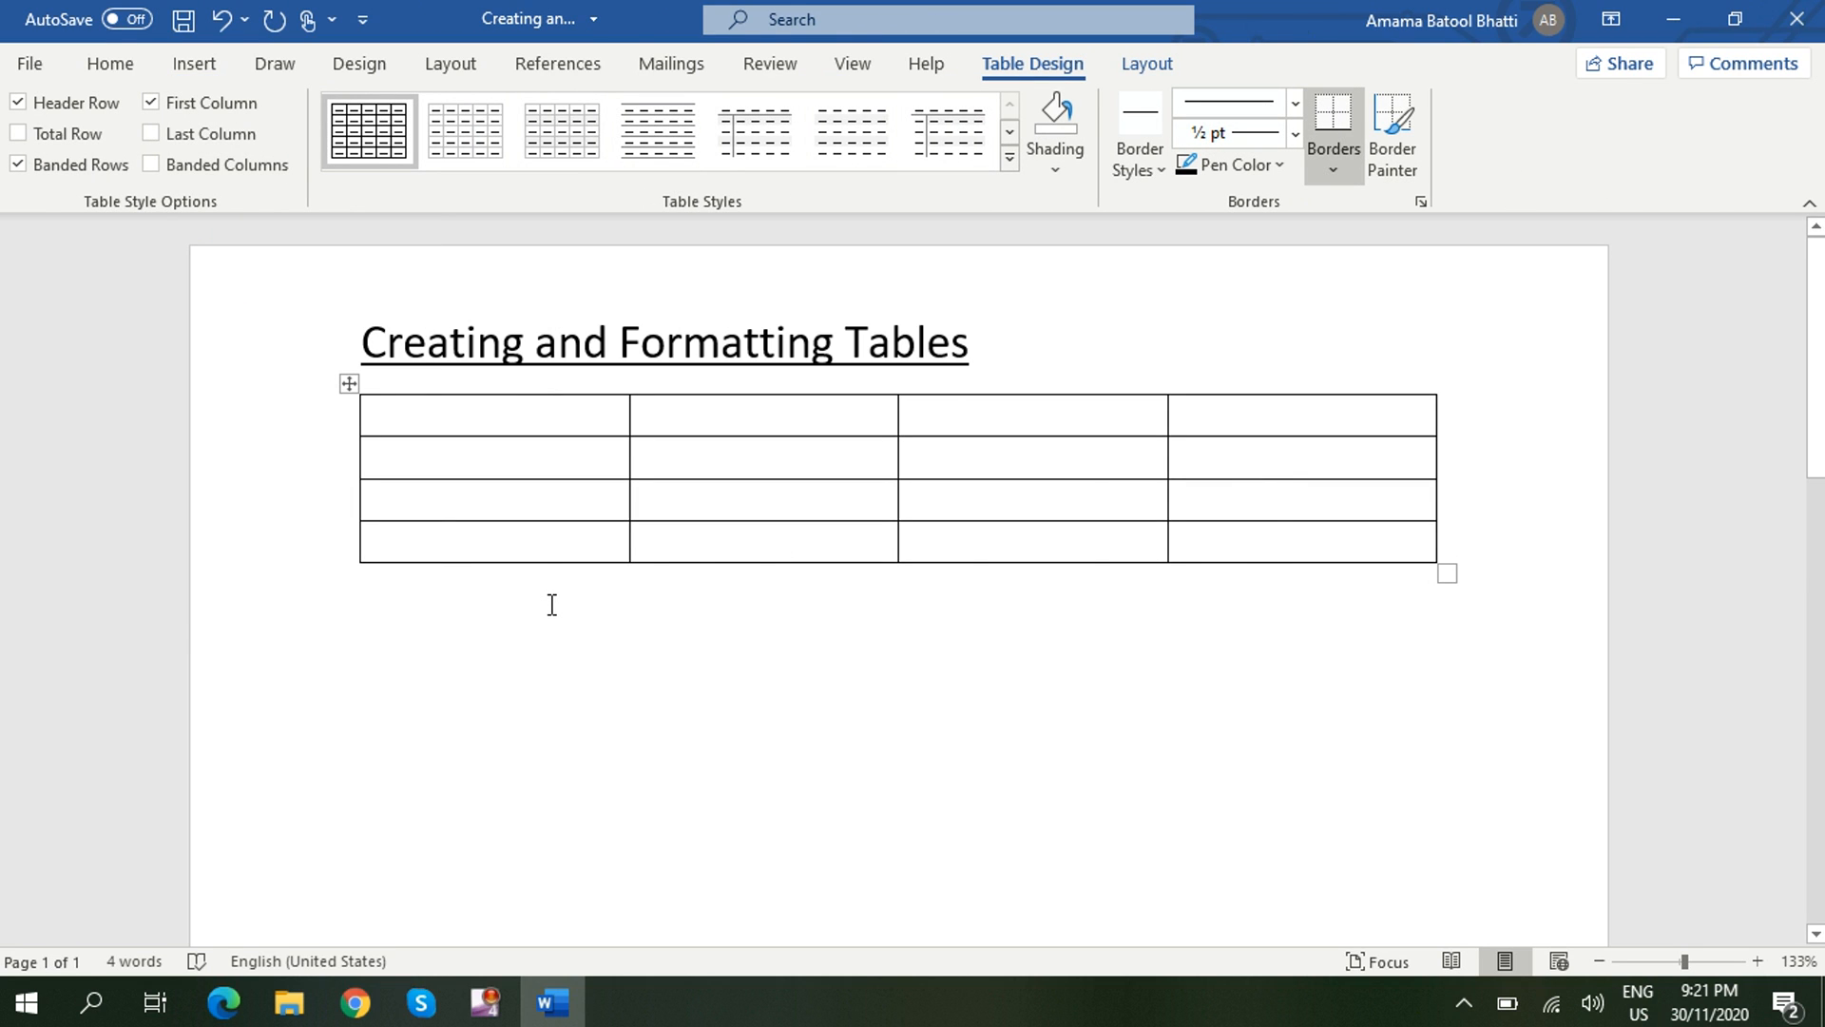
pyautogui.hotkey('ctrl', 'z')
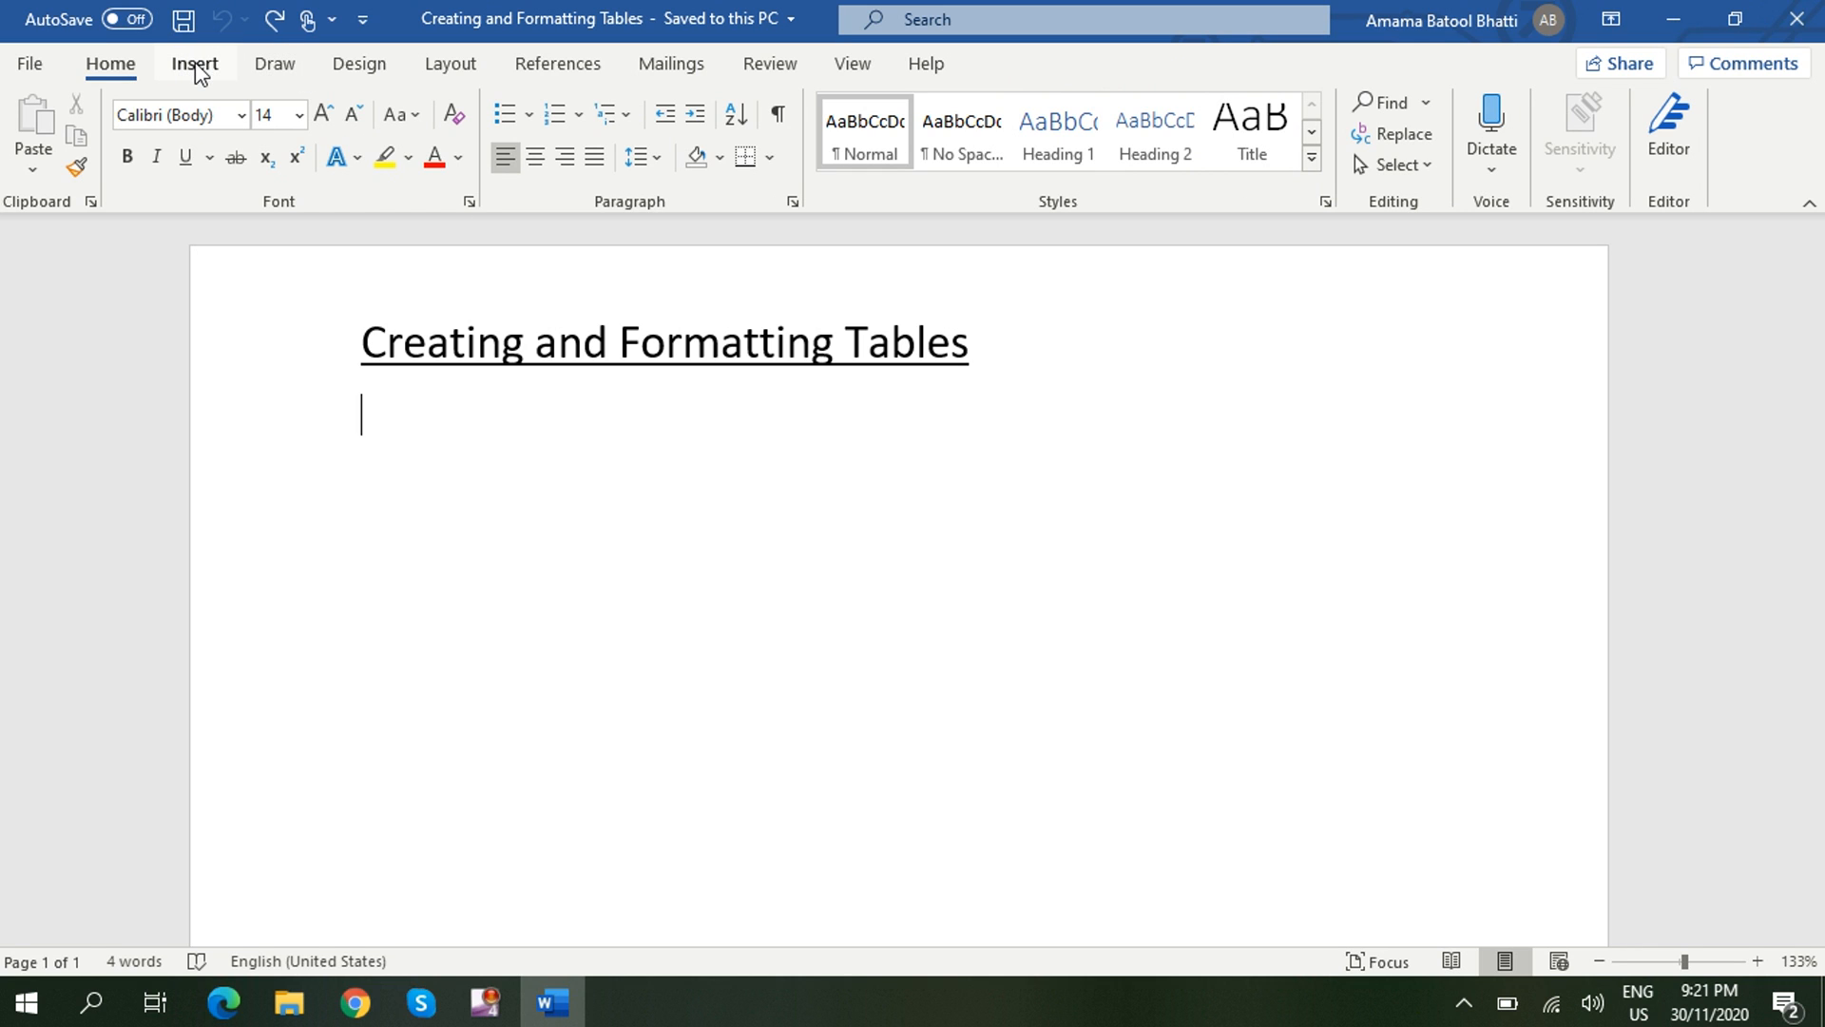
# Insert a table with 4 columns and 4 rows below the title by specifying its dimensions in the Insert Table dialog.
pyautogui.click(197, 67)
pyautogui.click(183, 124)
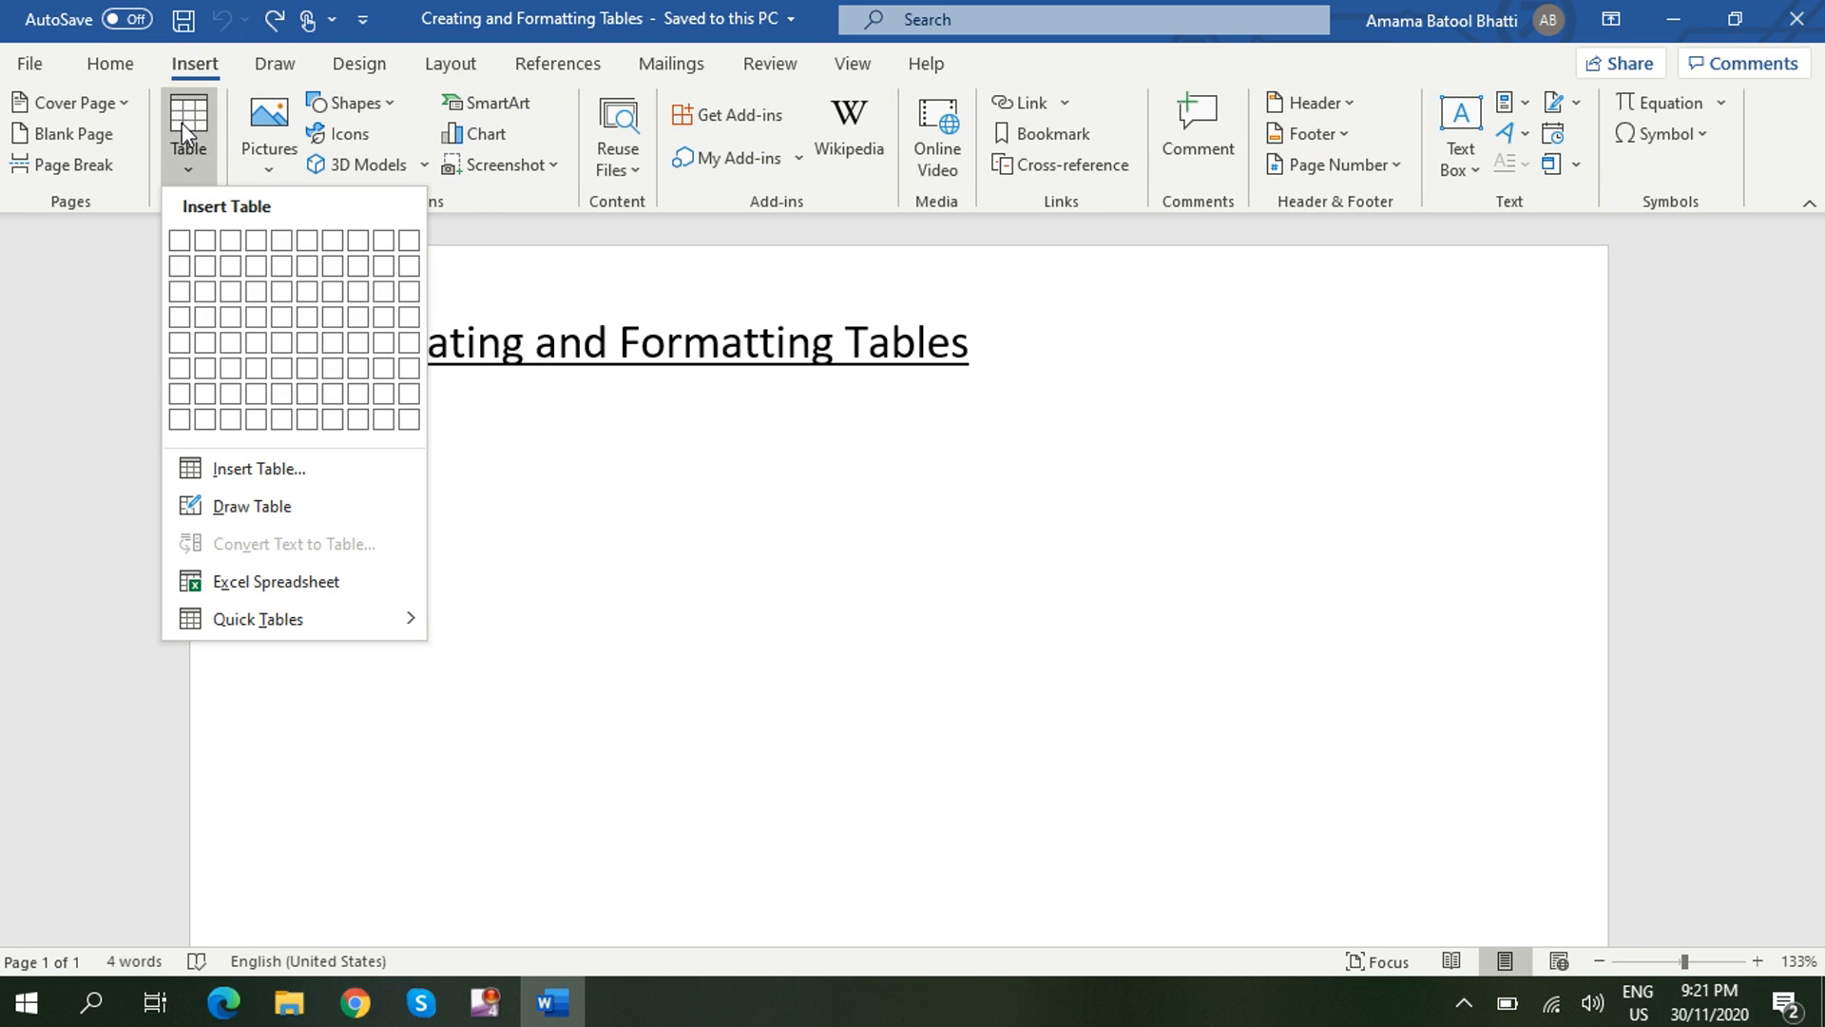
pyautogui.click(247, 468)
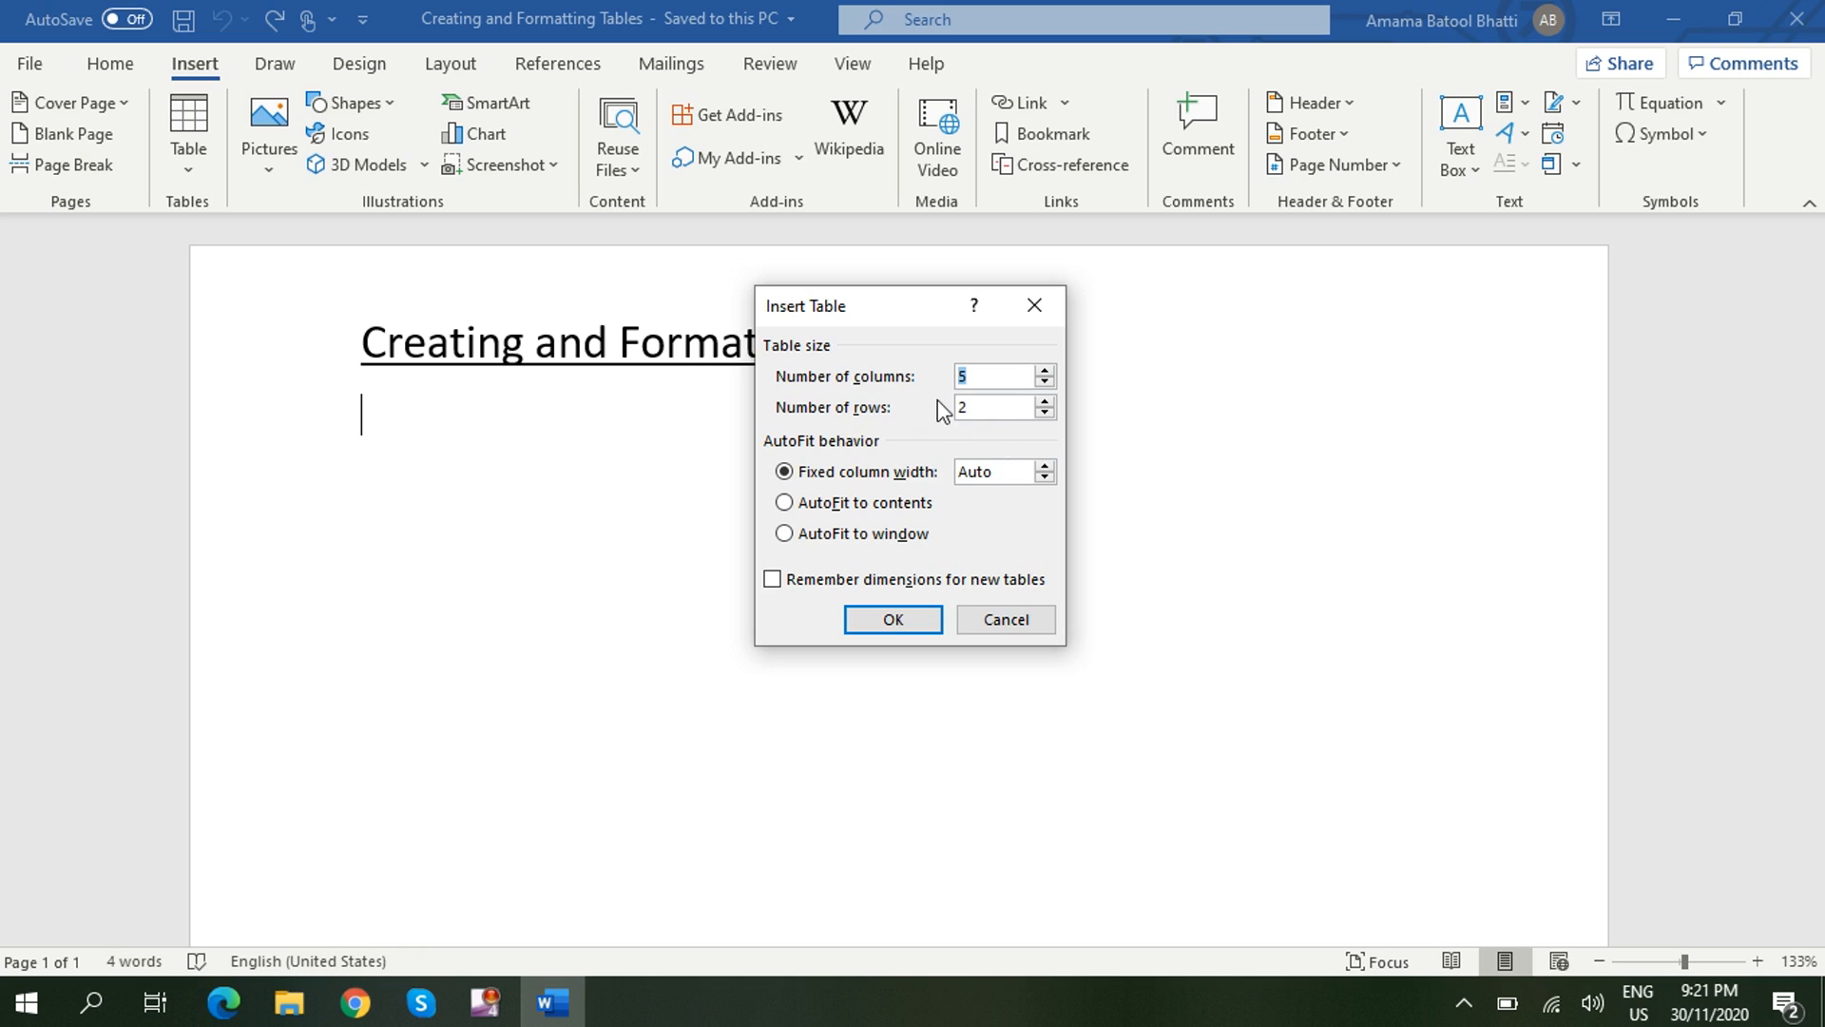
pyautogui.click(1045, 384)
pyautogui.click(1045, 400)
pyautogui.click(894, 621)
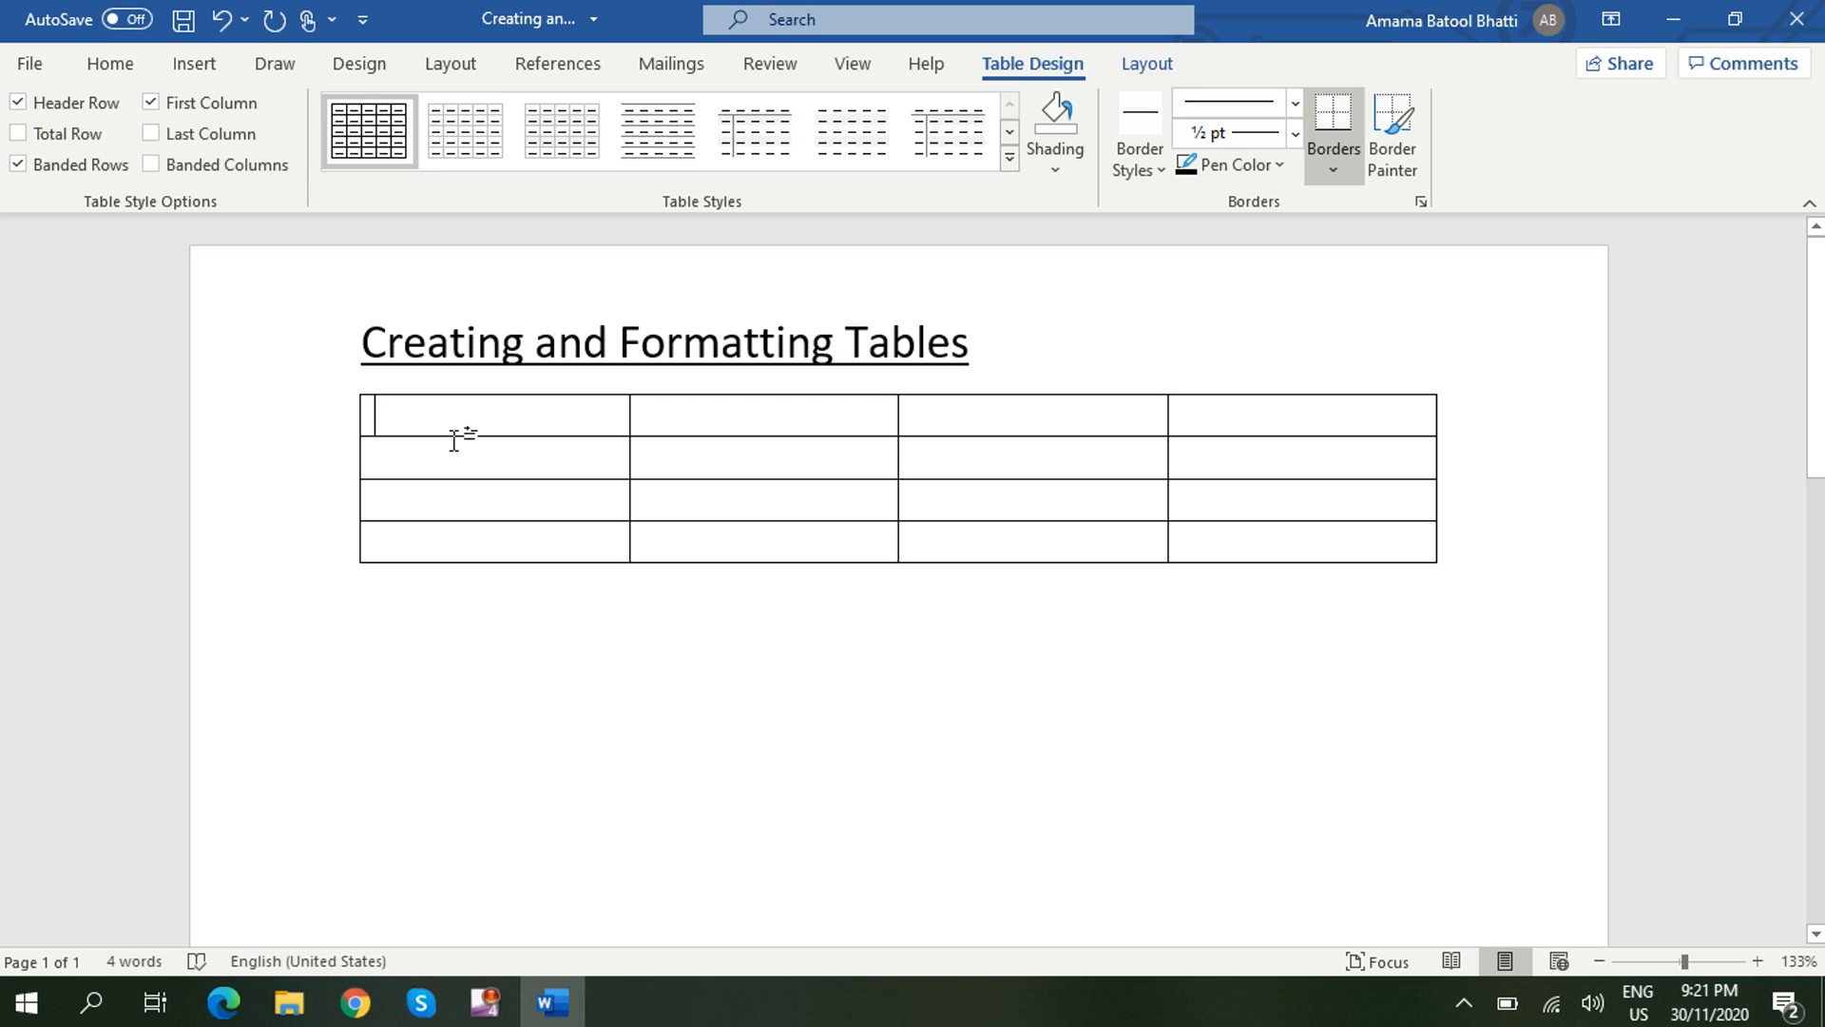
# Select the table's first column, its last row and its first cell in turn to distinguish column, row and cell.
pyautogui.moveTo(454, 441); pyautogui.dragTo(465, 525)
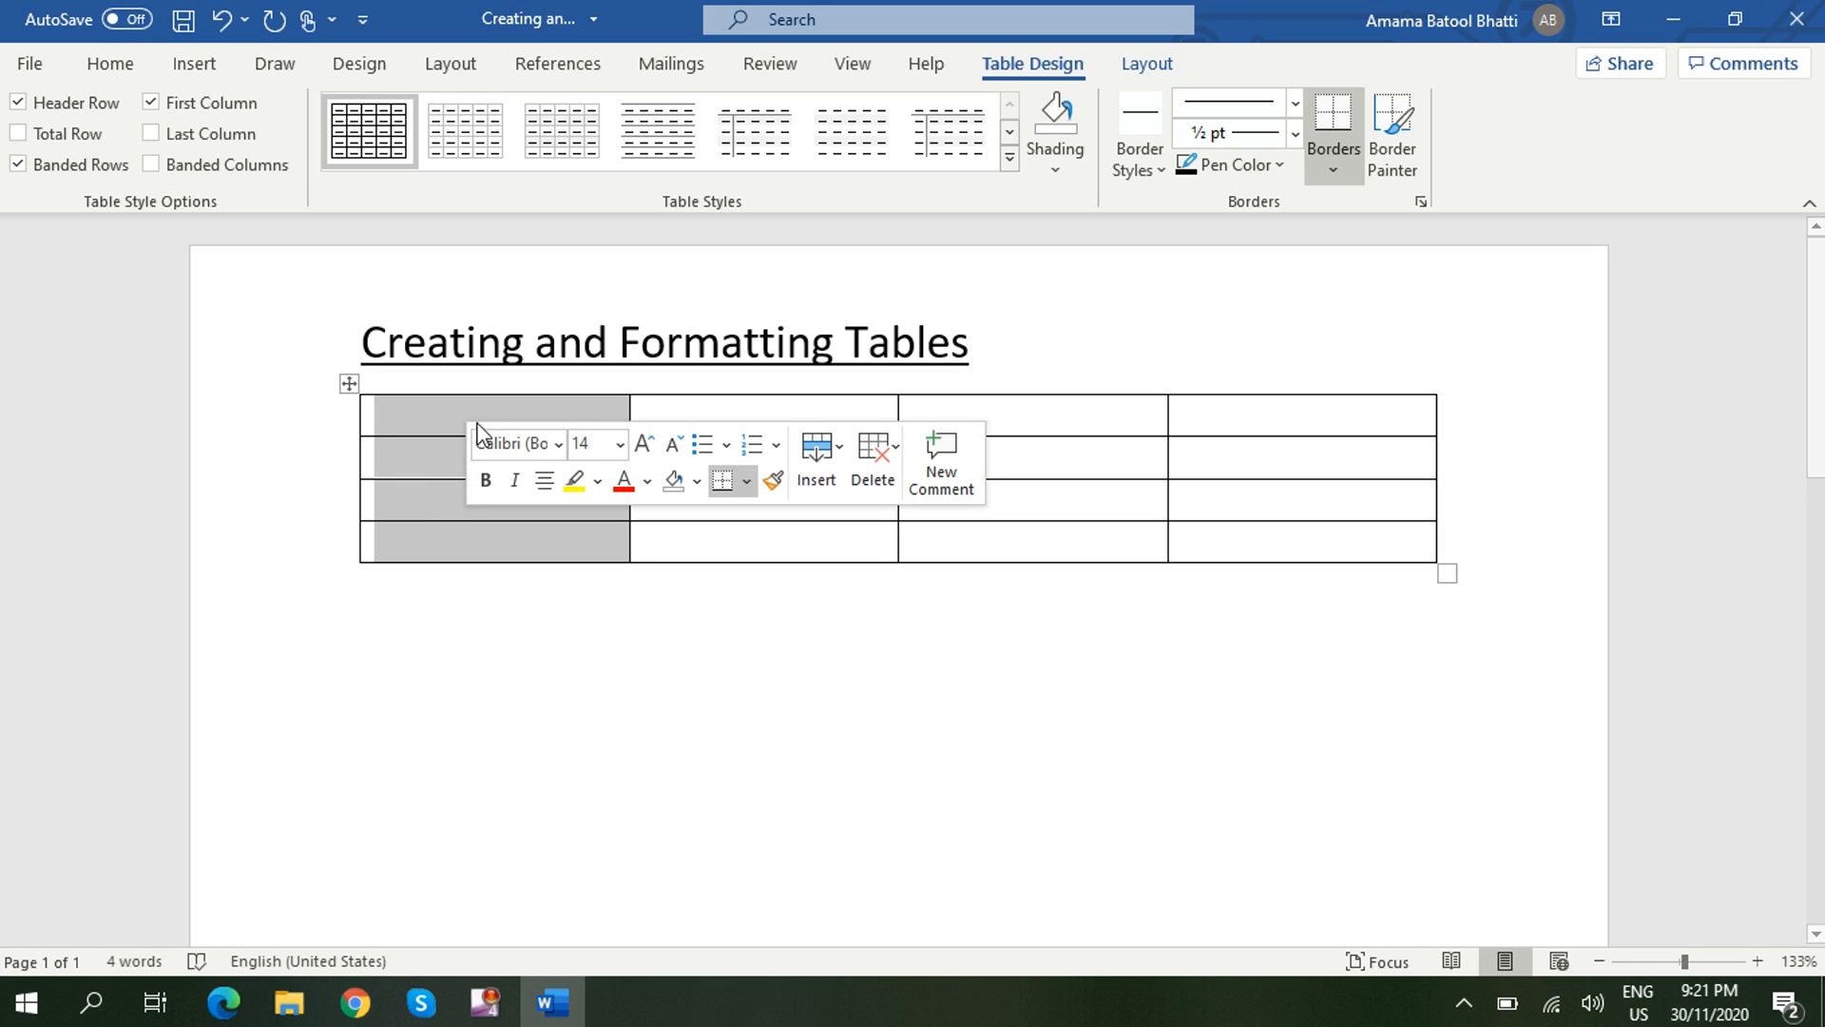
pyautogui.click(456, 624)
pyautogui.moveTo(467, 548); pyautogui.dragTo(944, 566)
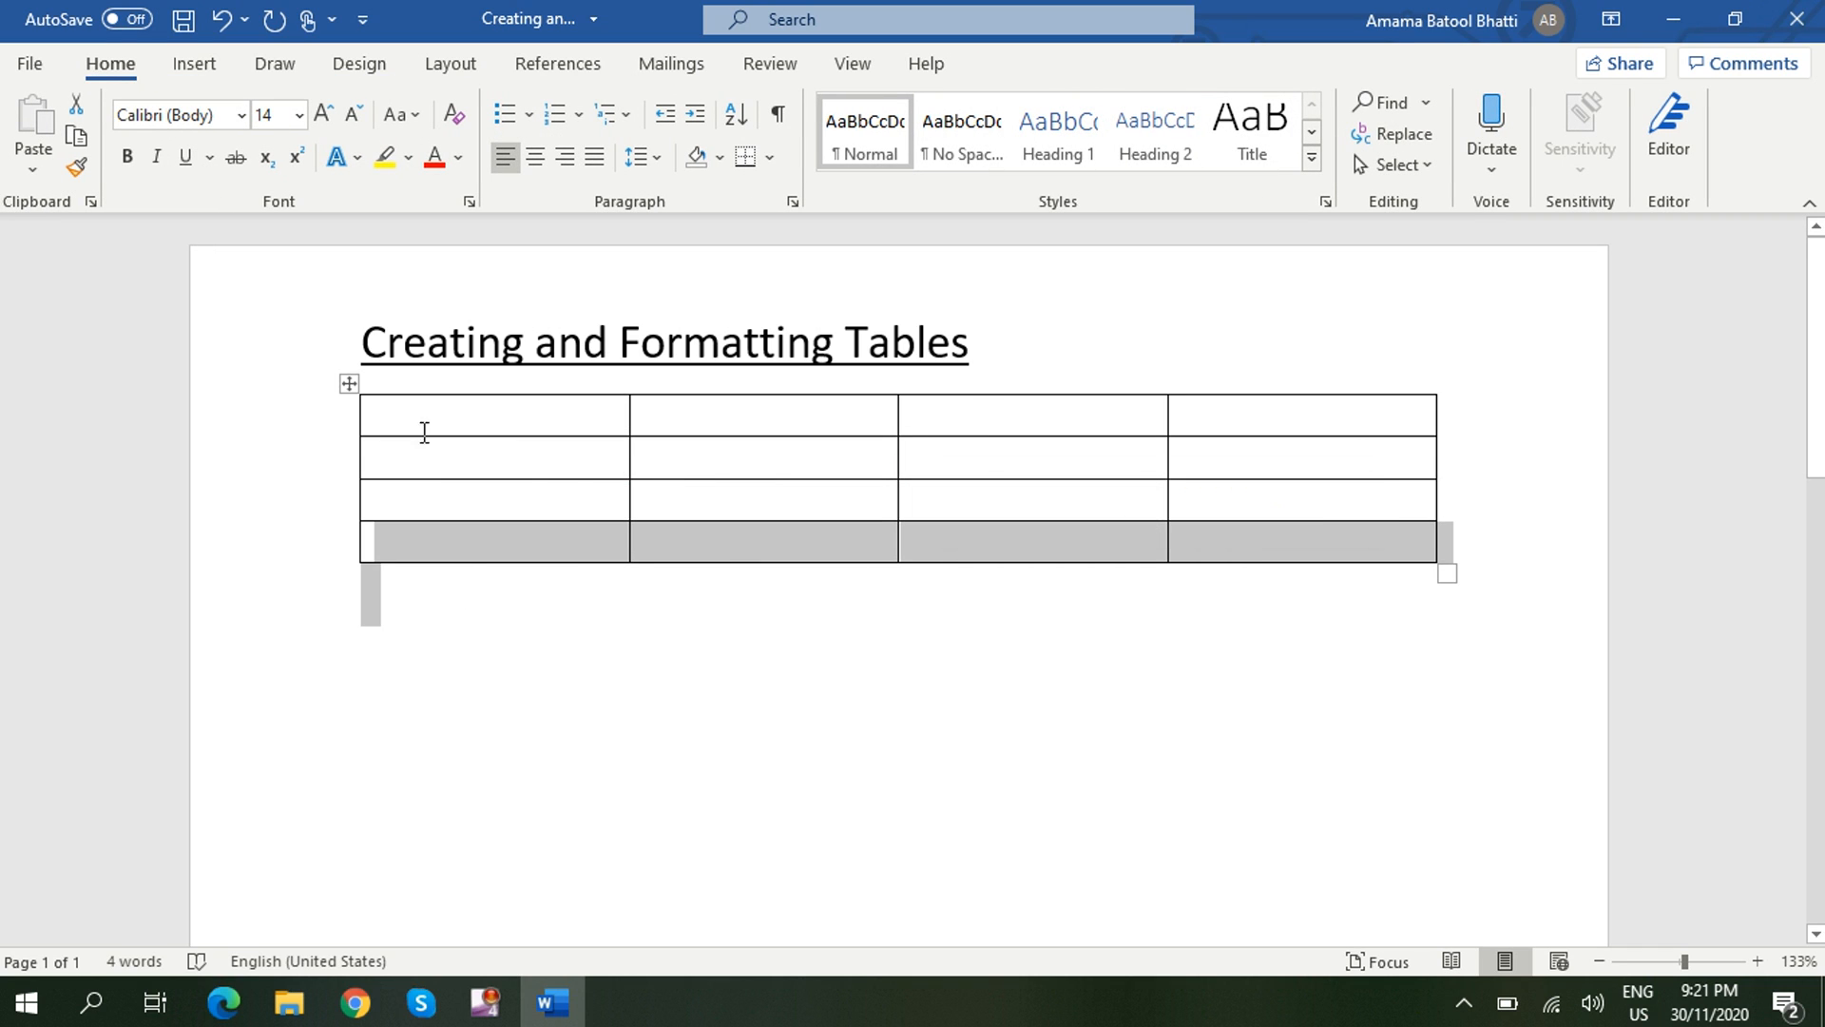
pyautogui.moveTo(388, 411); pyautogui.dragTo(436, 412)
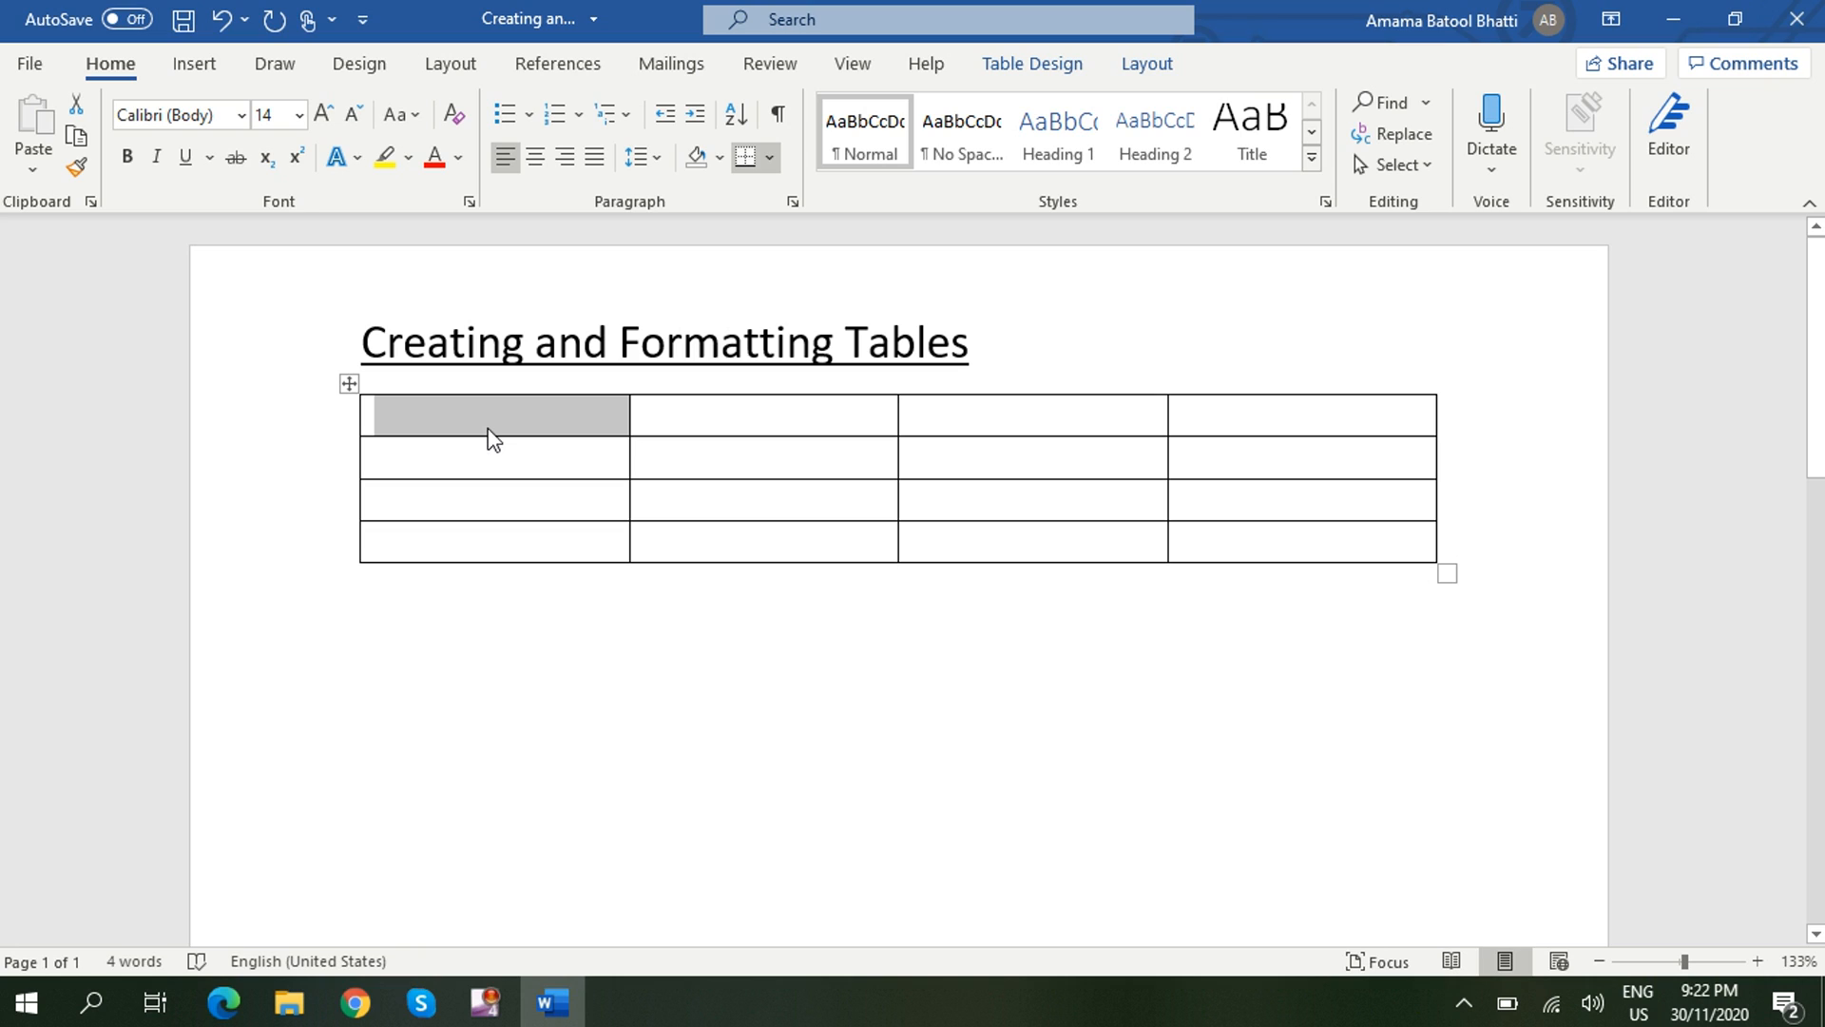
# Fill the table's header row with Name, Address, Physics and Total Marks.
pyautogui.click(458, 410)
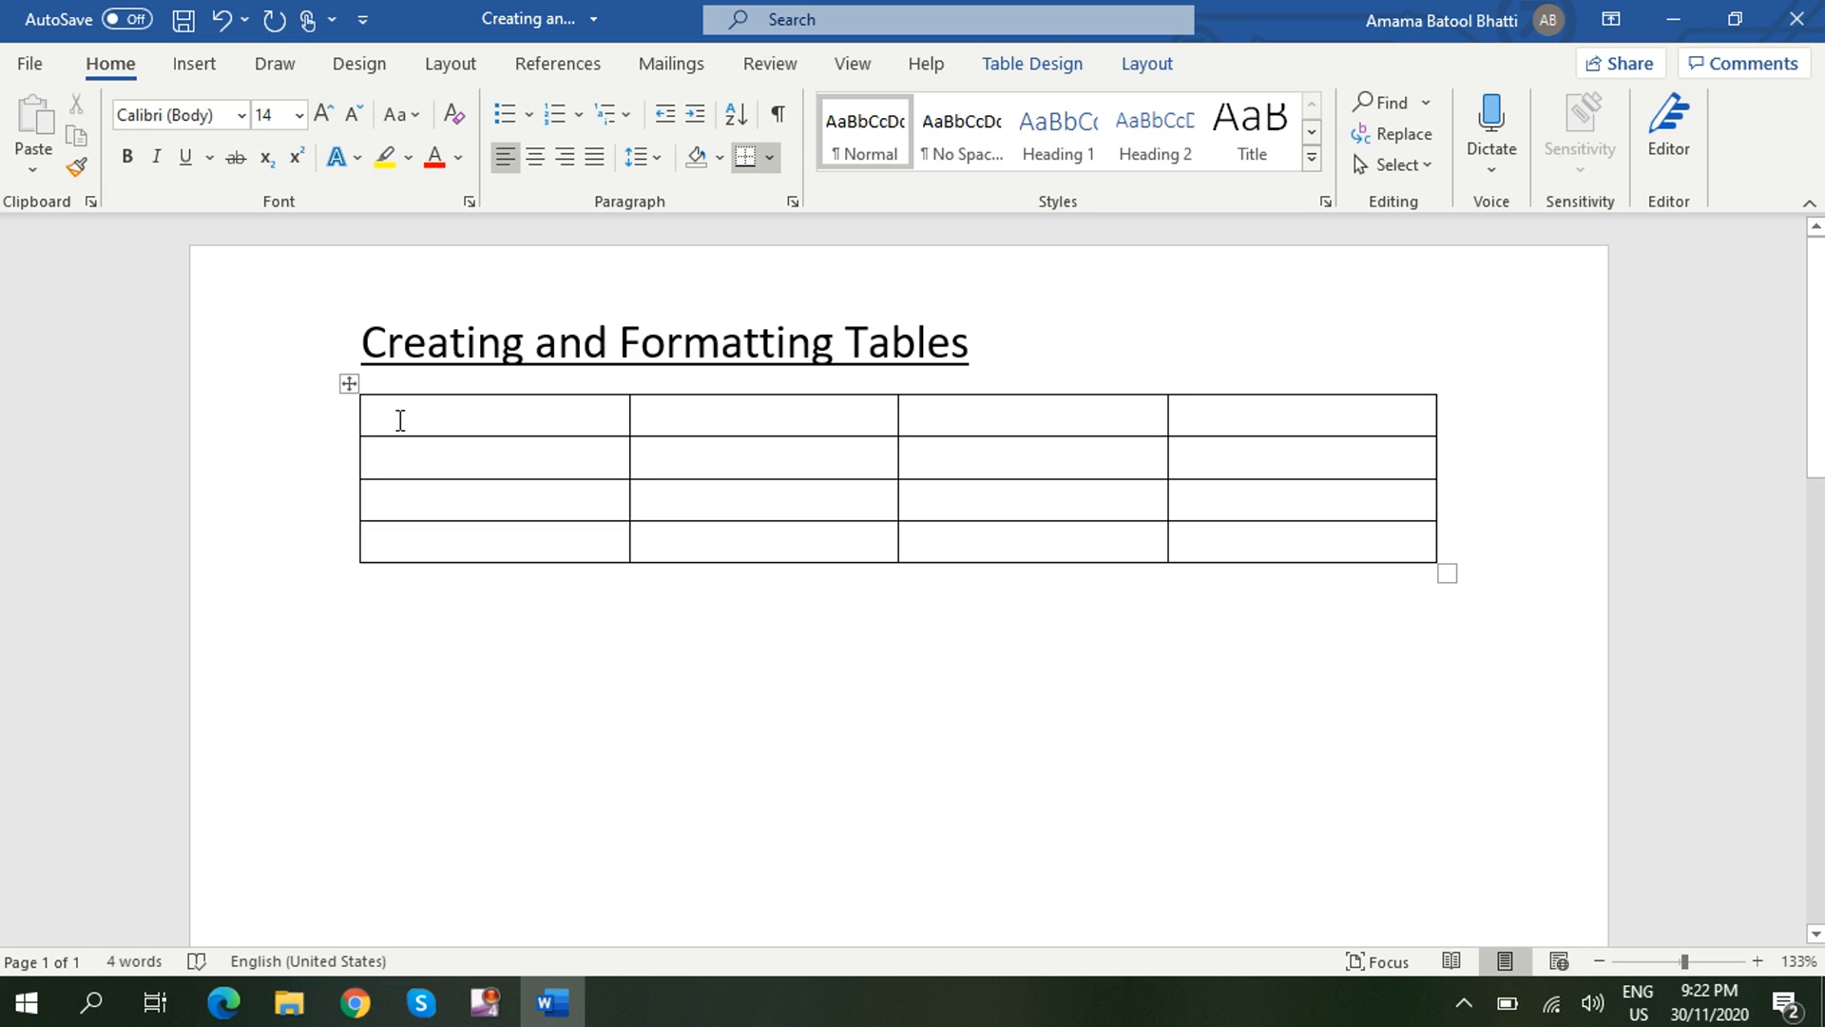
pyautogui.write('Name')
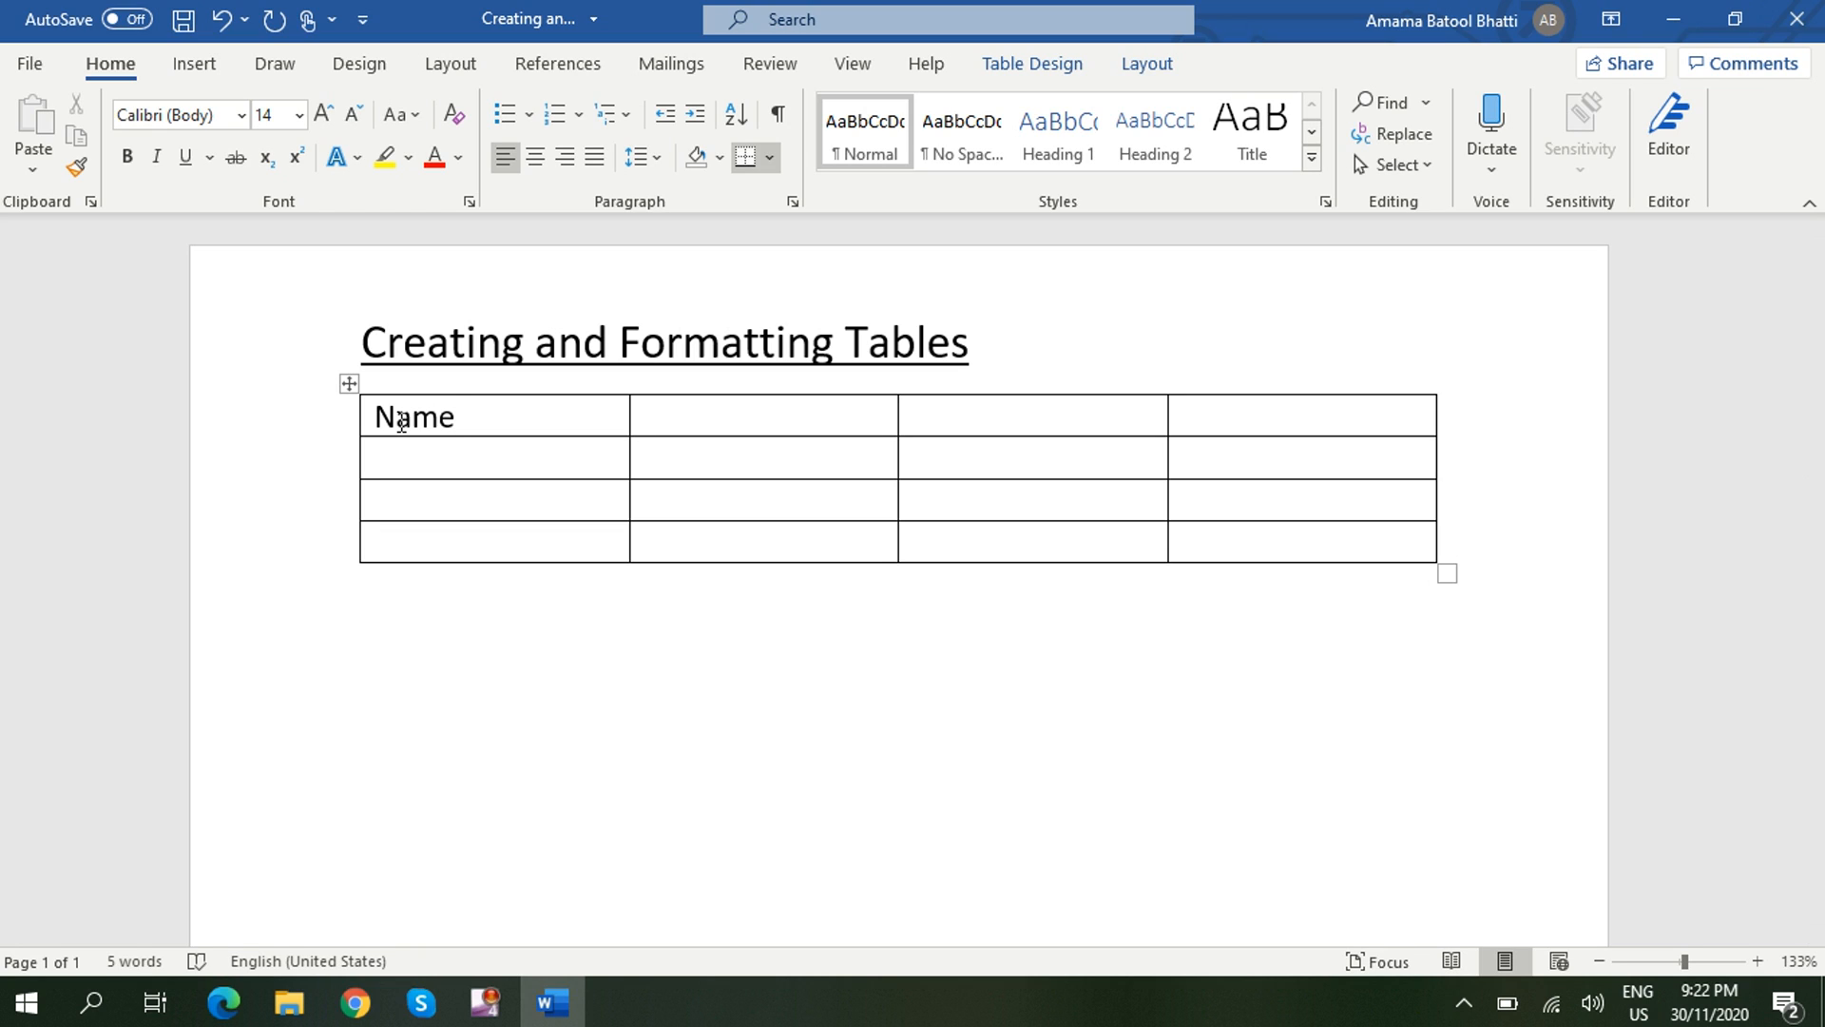
pyautogui.press('Tab')
pyautogui.write('Address')
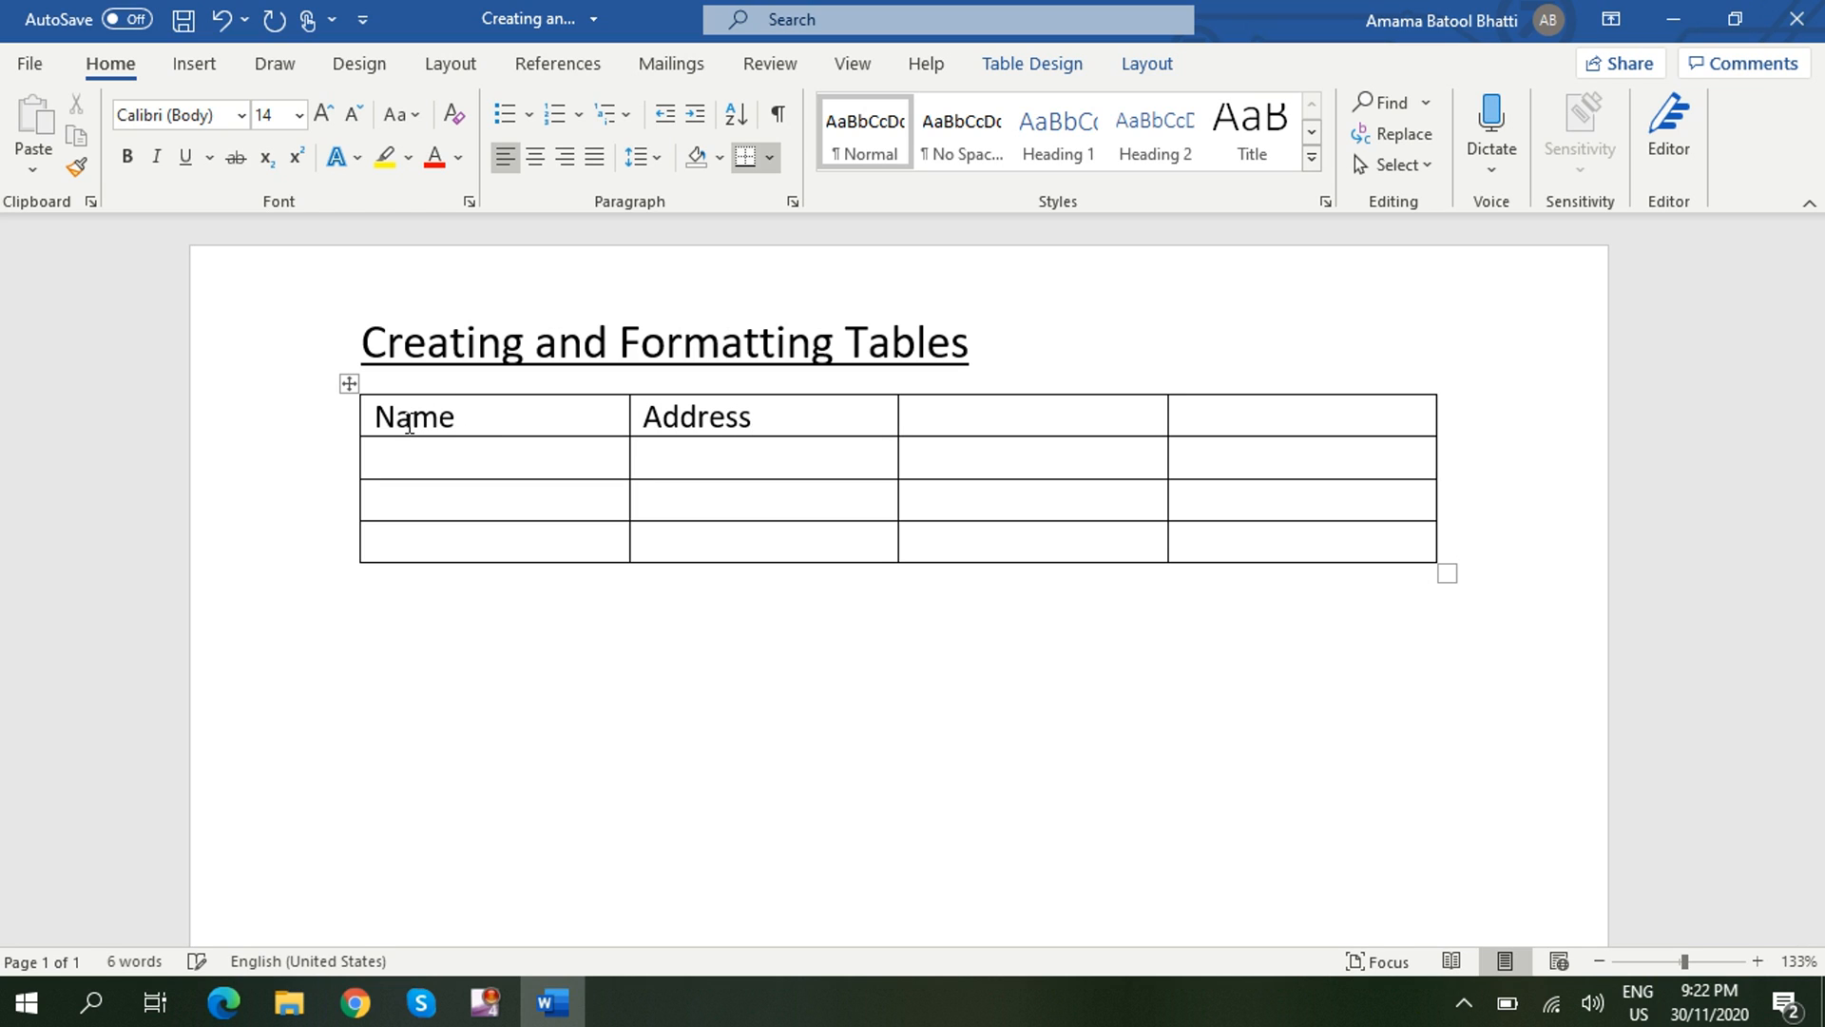
pyautogui.press('Tab')
pyautogui.write('PhysicsTo')
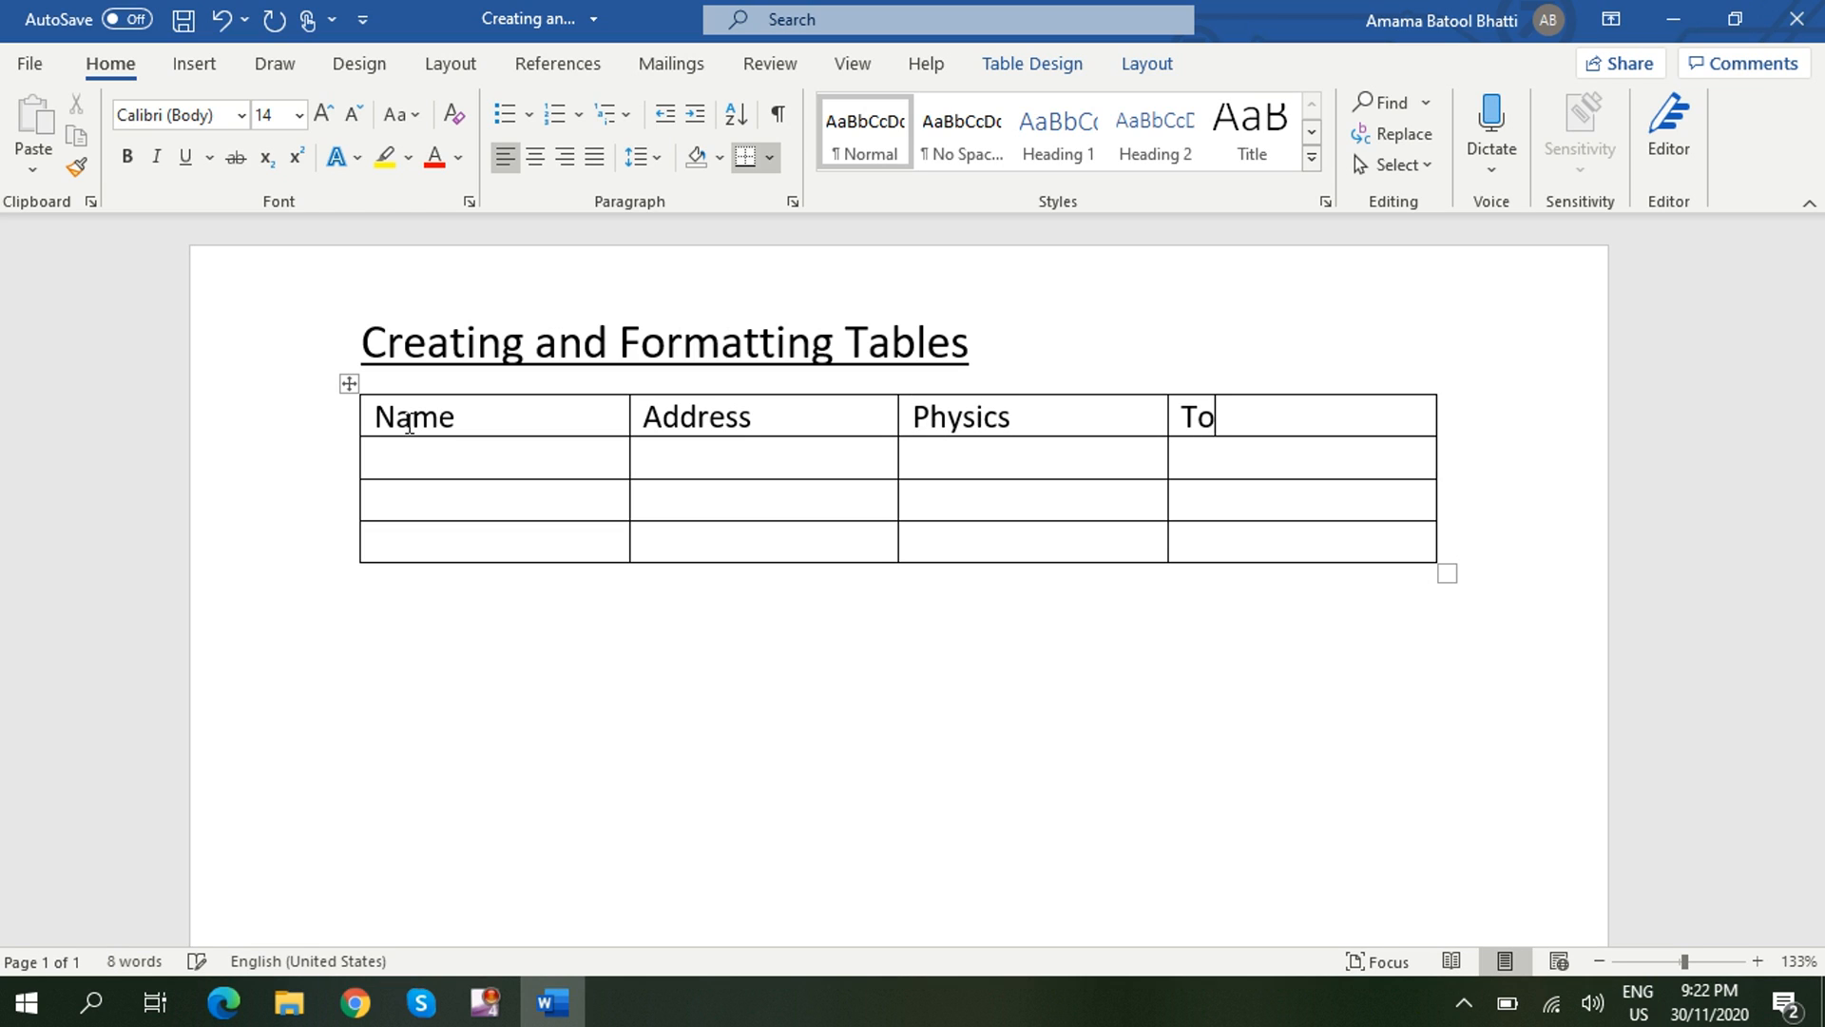
pyautogui.write('tal Marks')
# Enter a student's name in each of the three rows under the Name header.
pyautogui.click(408, 458)
pyautogui.write('Muhammad')
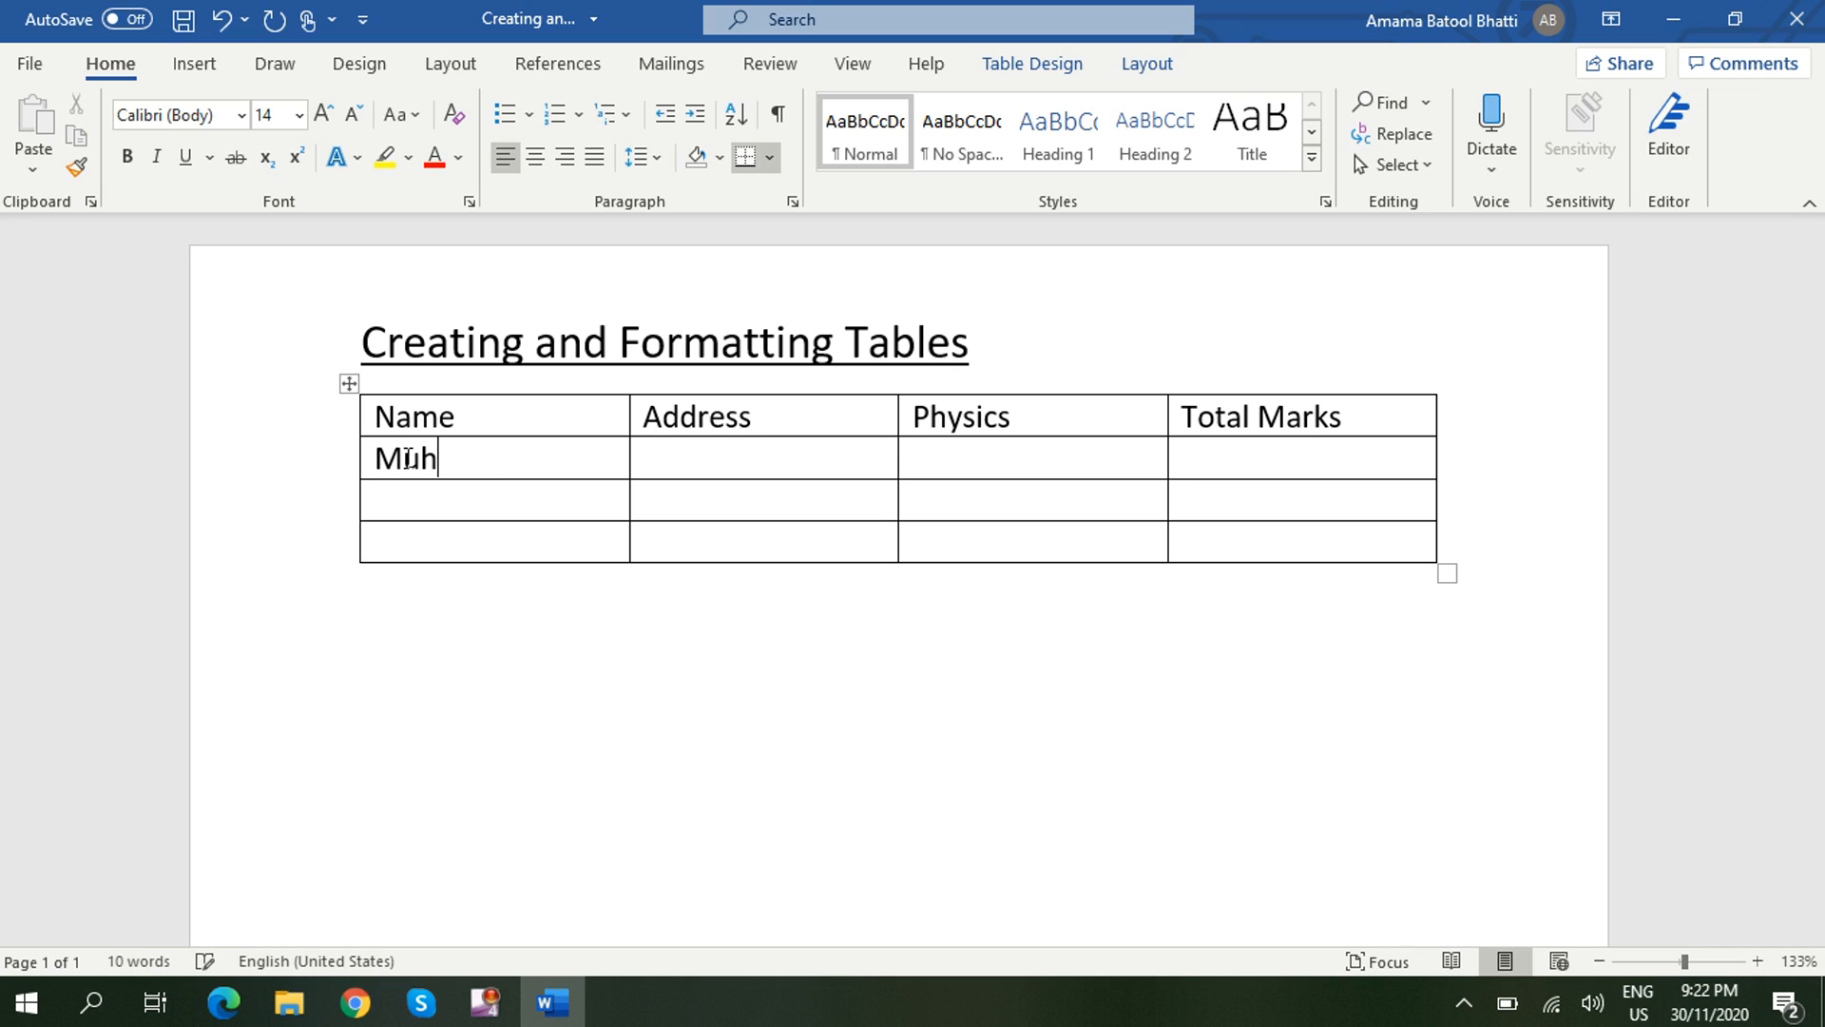
pyautogui.click(430, 487)
pyautogui.write('A')
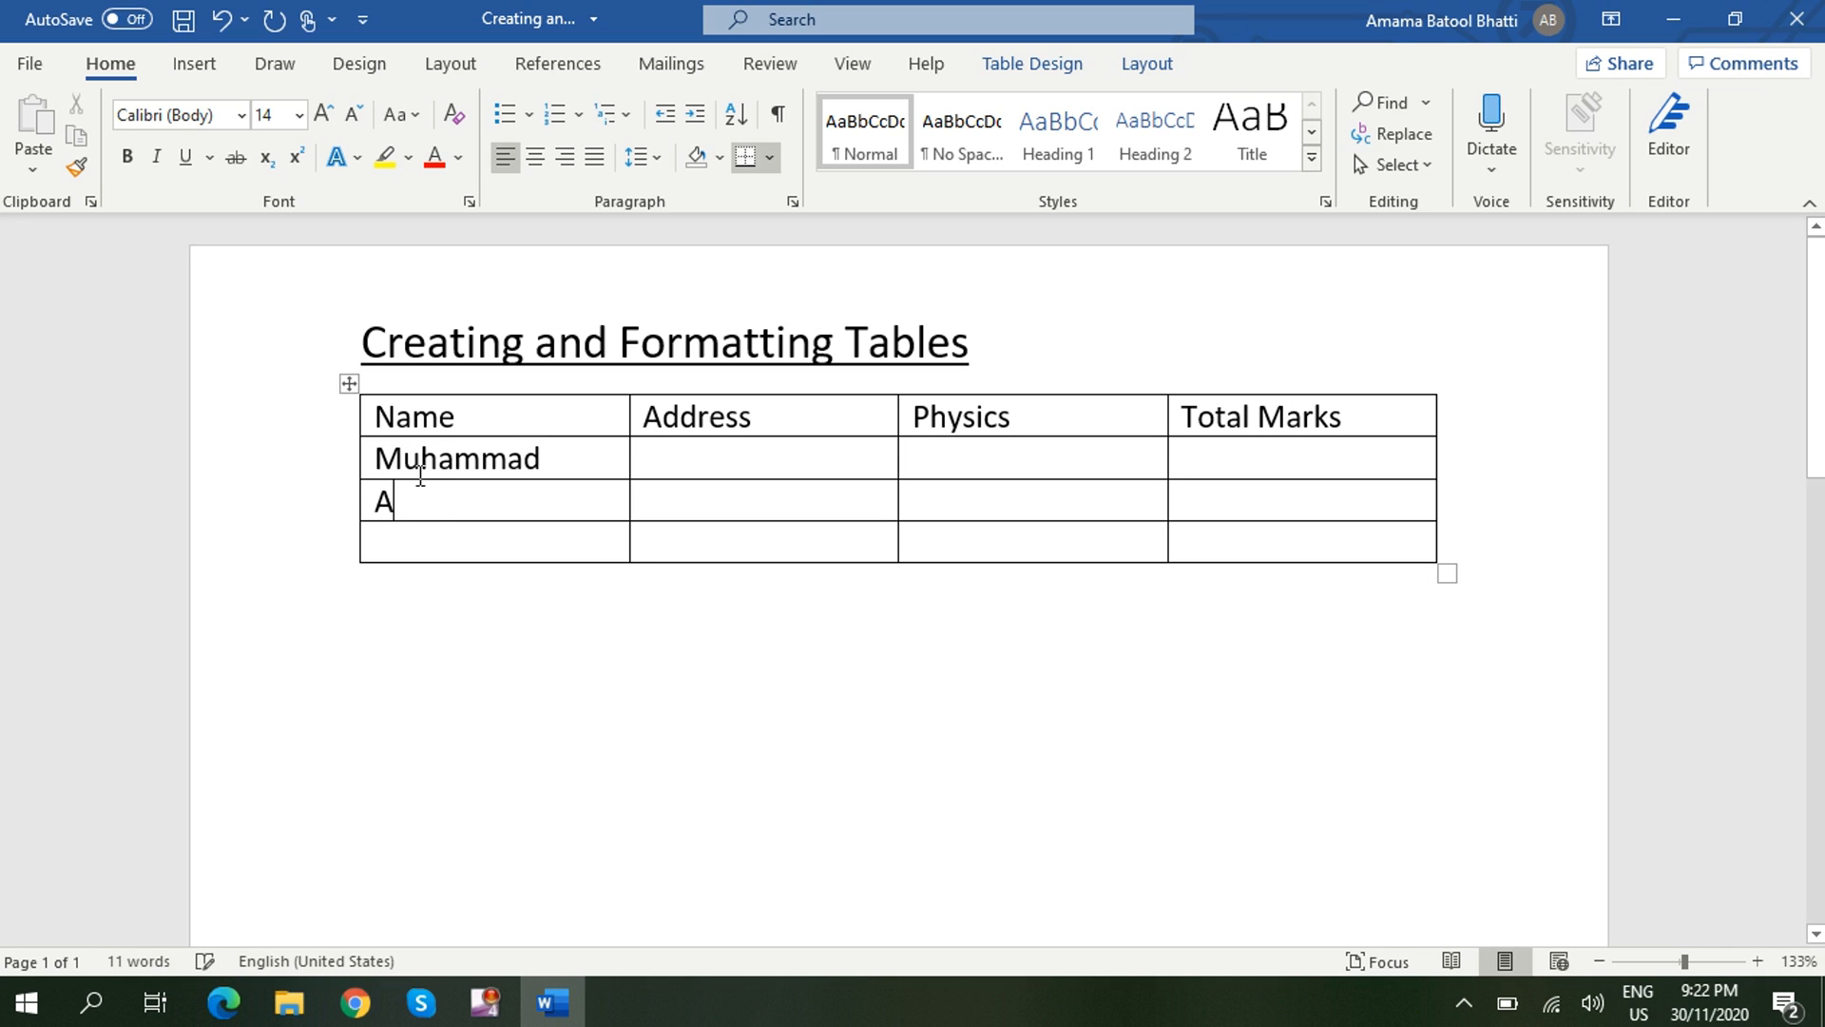
pyautogui.write('rsalan')
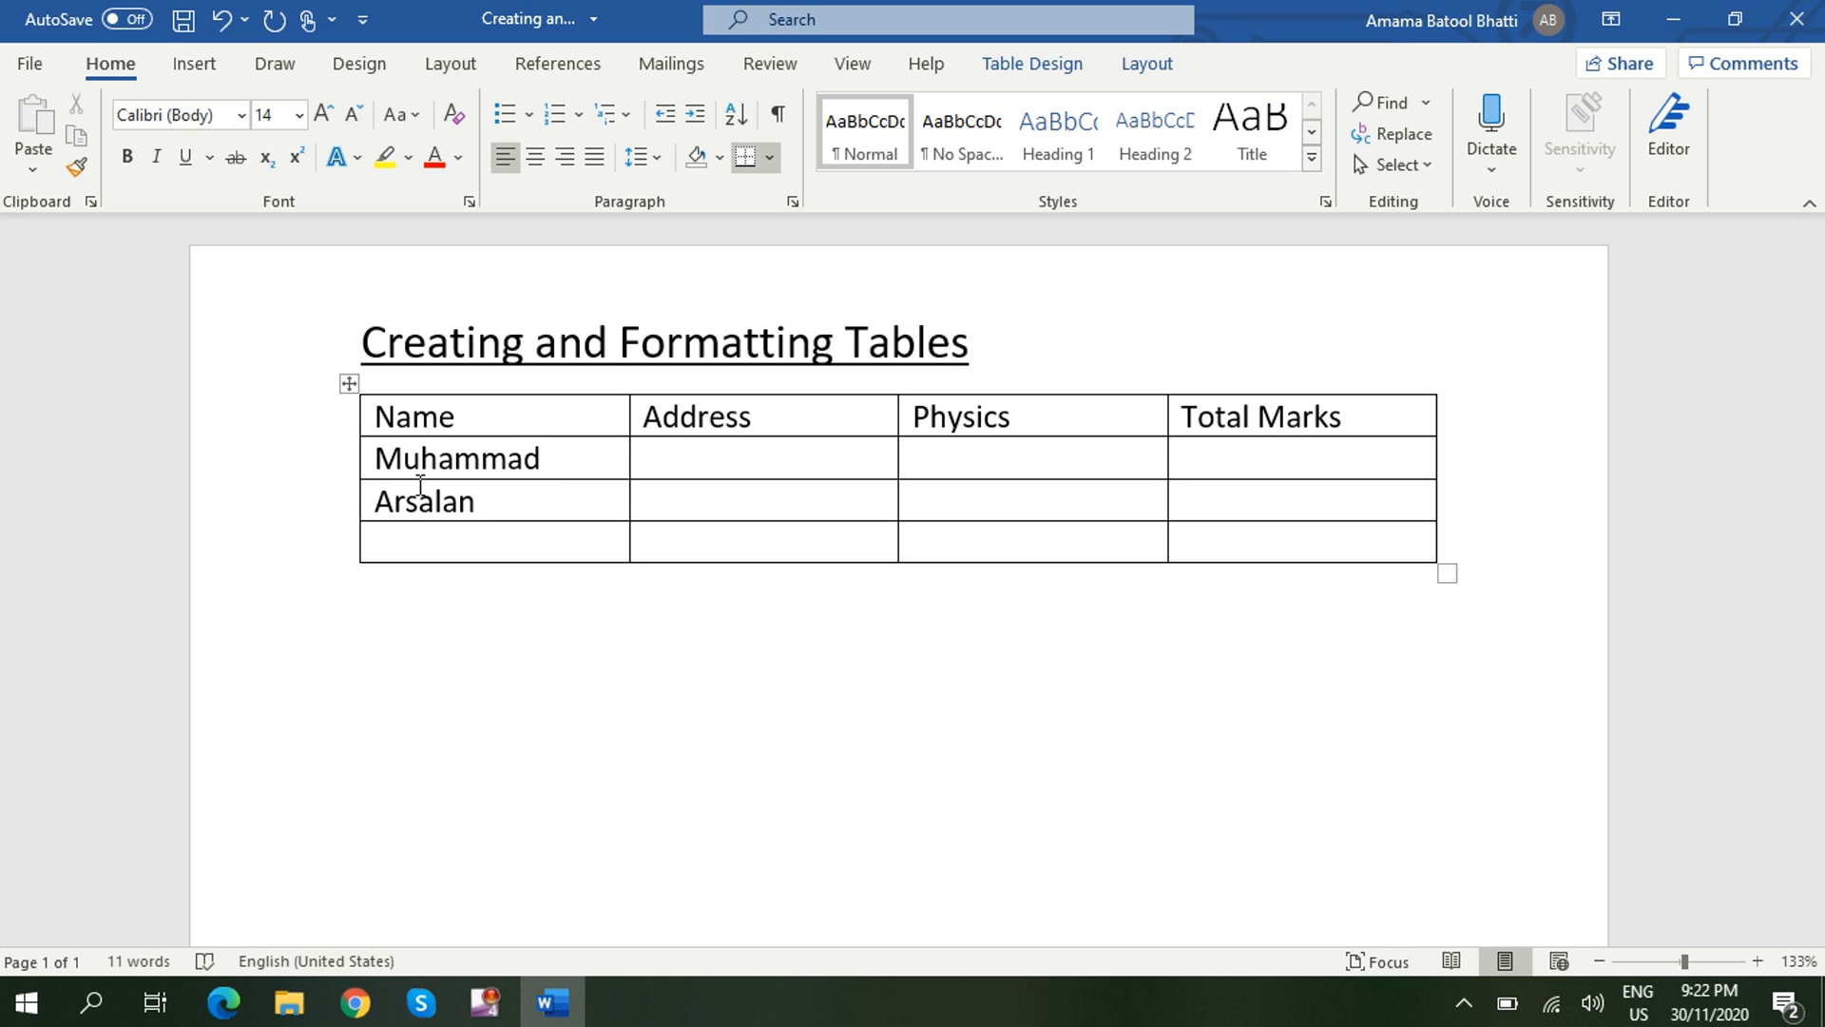
pyautogui.press('Down')
pyautogui.write('Sonia')
# Enter the Physics marks 78, 67 and 78 for the three students, from the first row down.
pyautogui.click(1010, 463)
pyautogui.write('78')
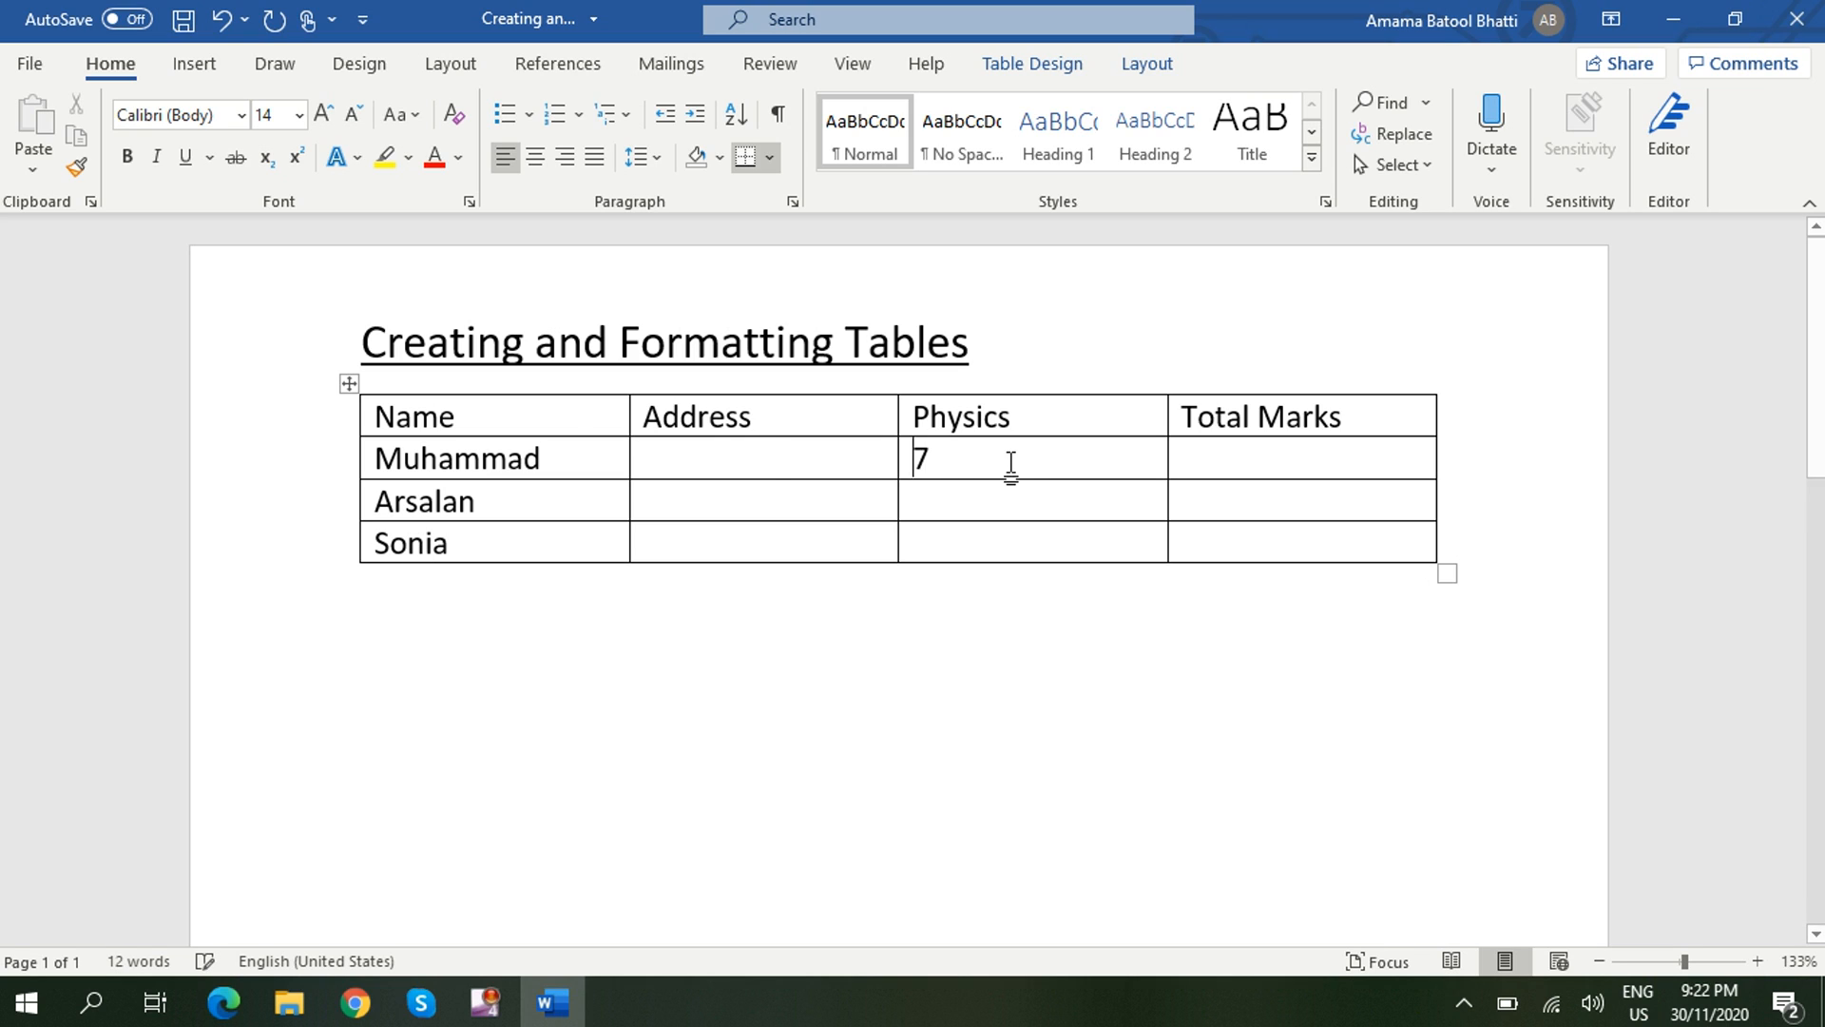
pyautogui.click(982, 504)
pyautogui.write('67')
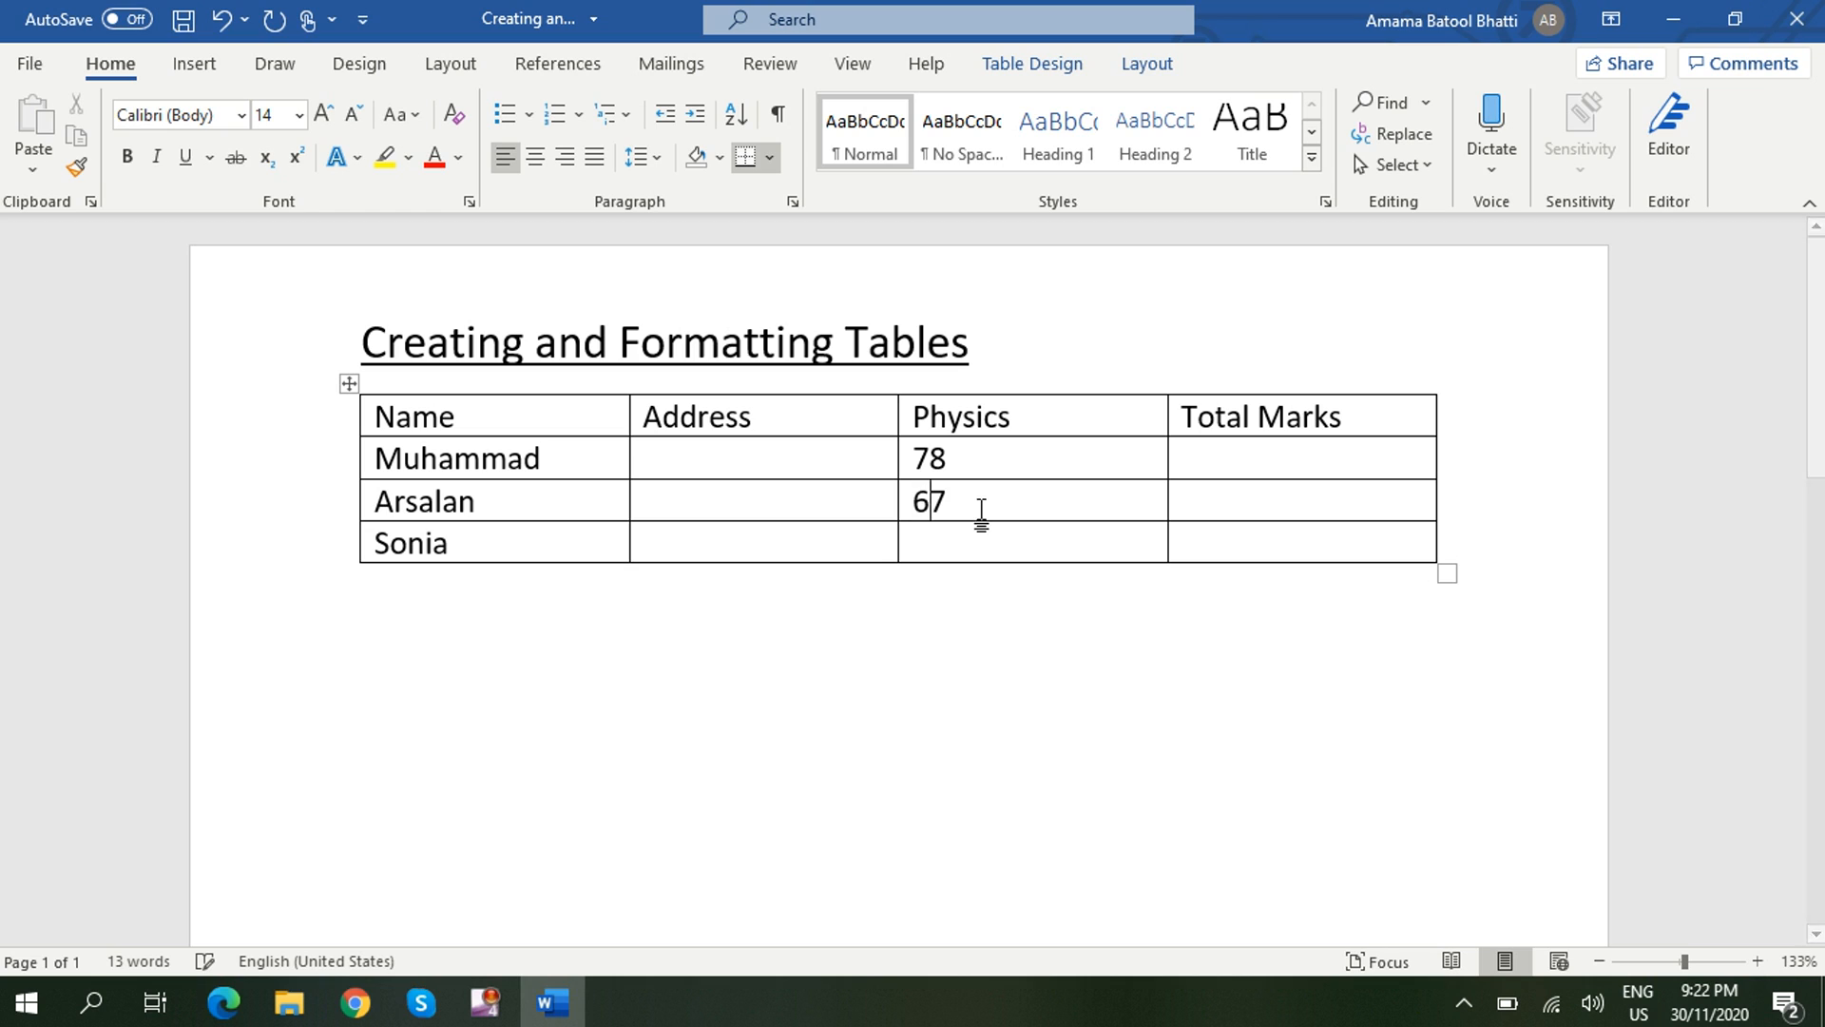
pyautogui.click(973, 533)
pyautogui.write('78')
# Enter 200 in the Total Marks column for all three students.
pyautogui.click(1244, 469)
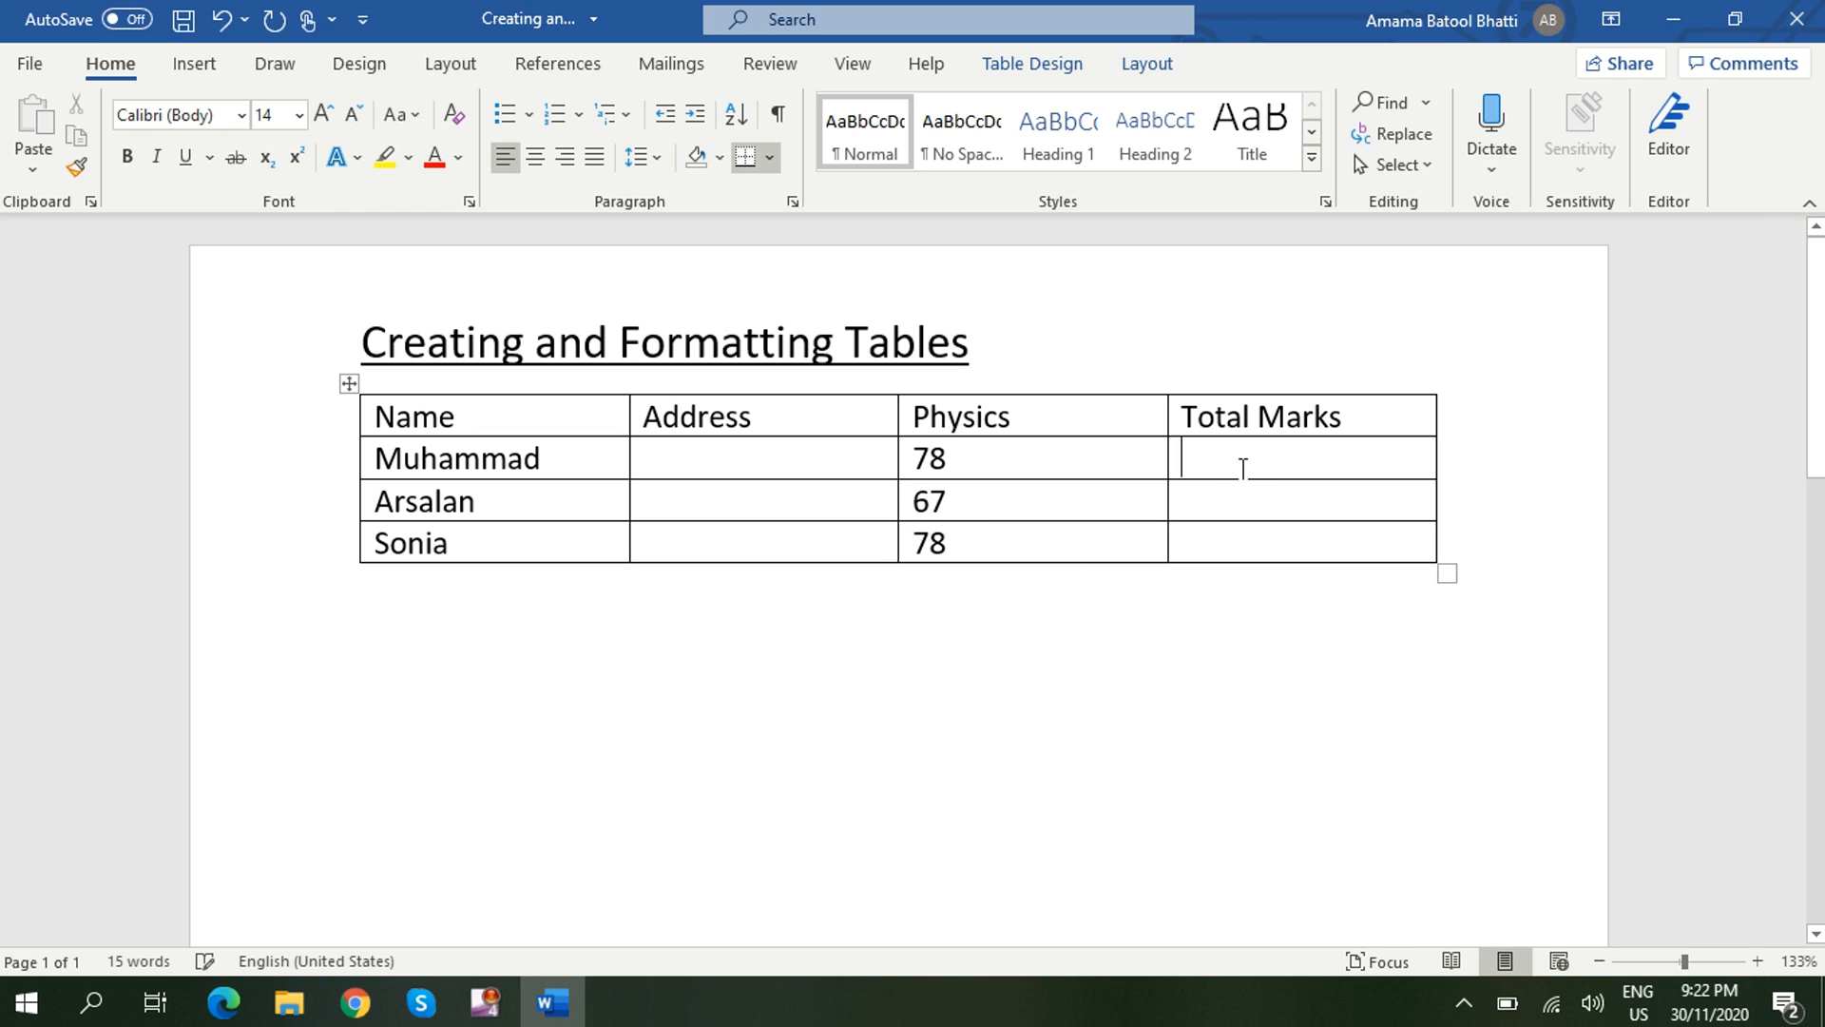
pyautogui.write('200')
pyautogui.press('Down')
pyautogui.write('200')
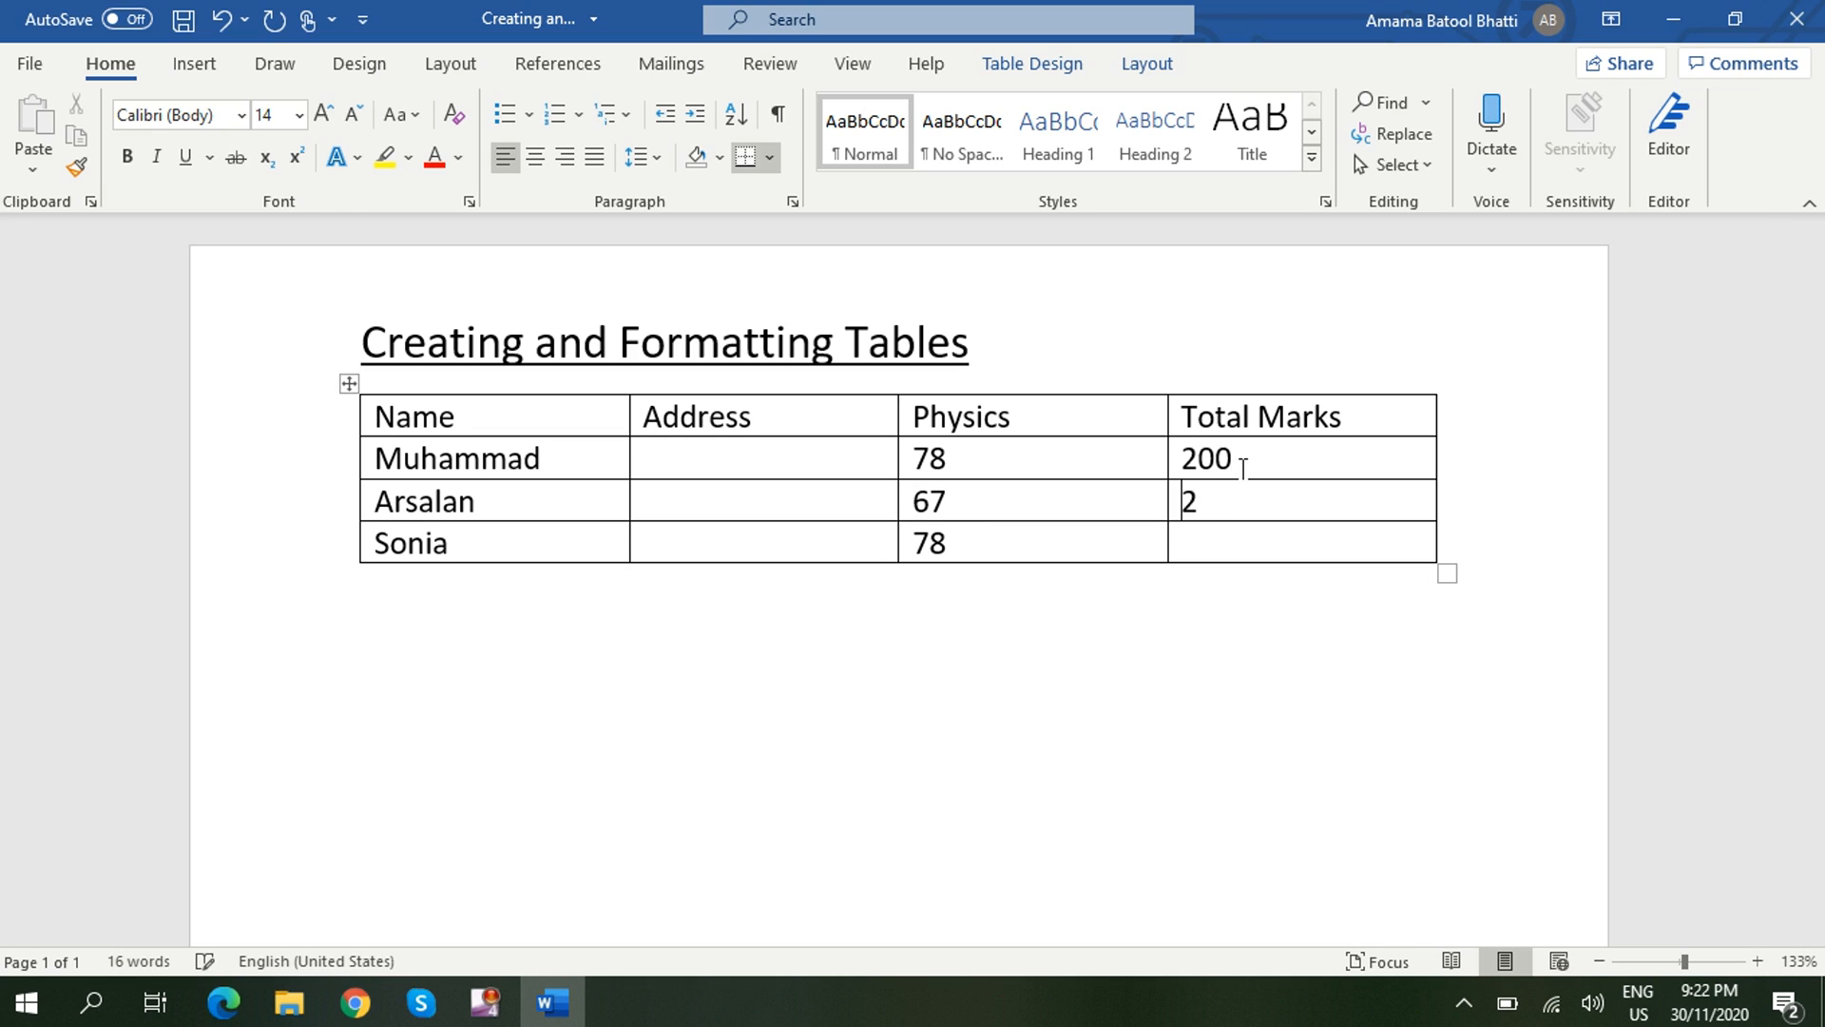
pyautogui.write('200')
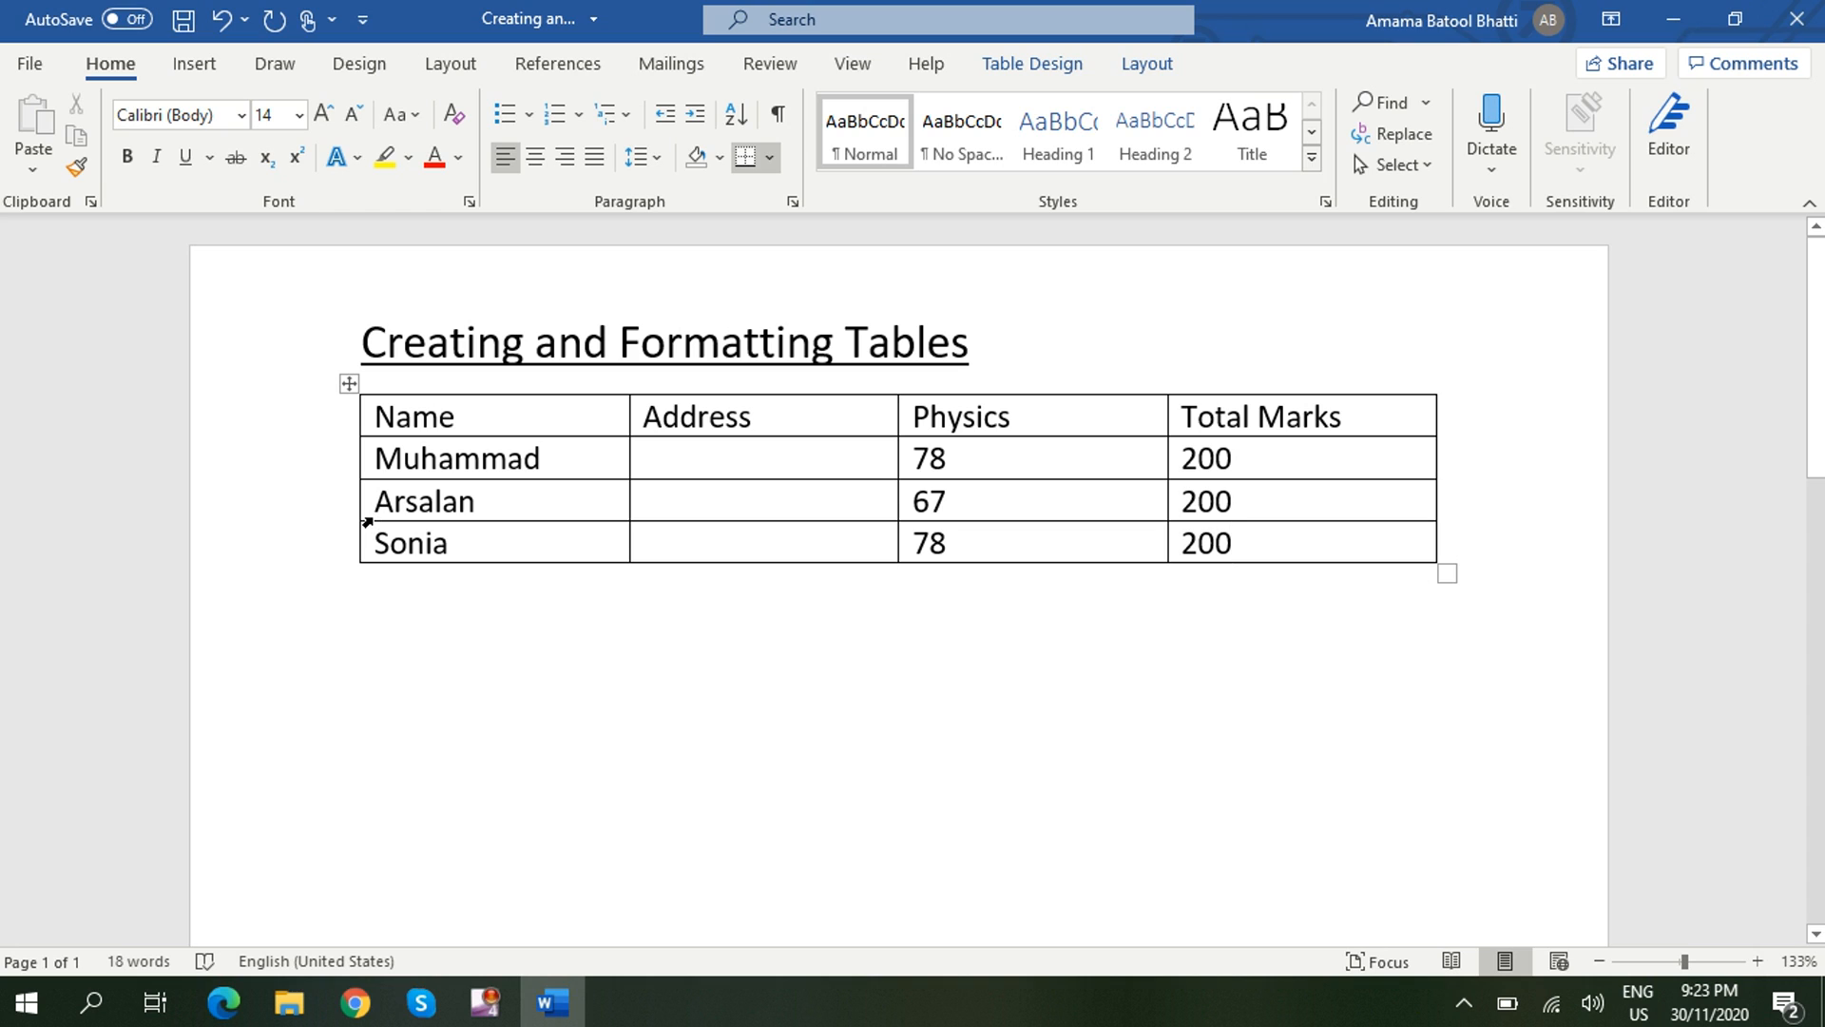
# Insert an empty row between the second and third students and another one beneath the last student.
pyautogui.moveTo(357, 526)
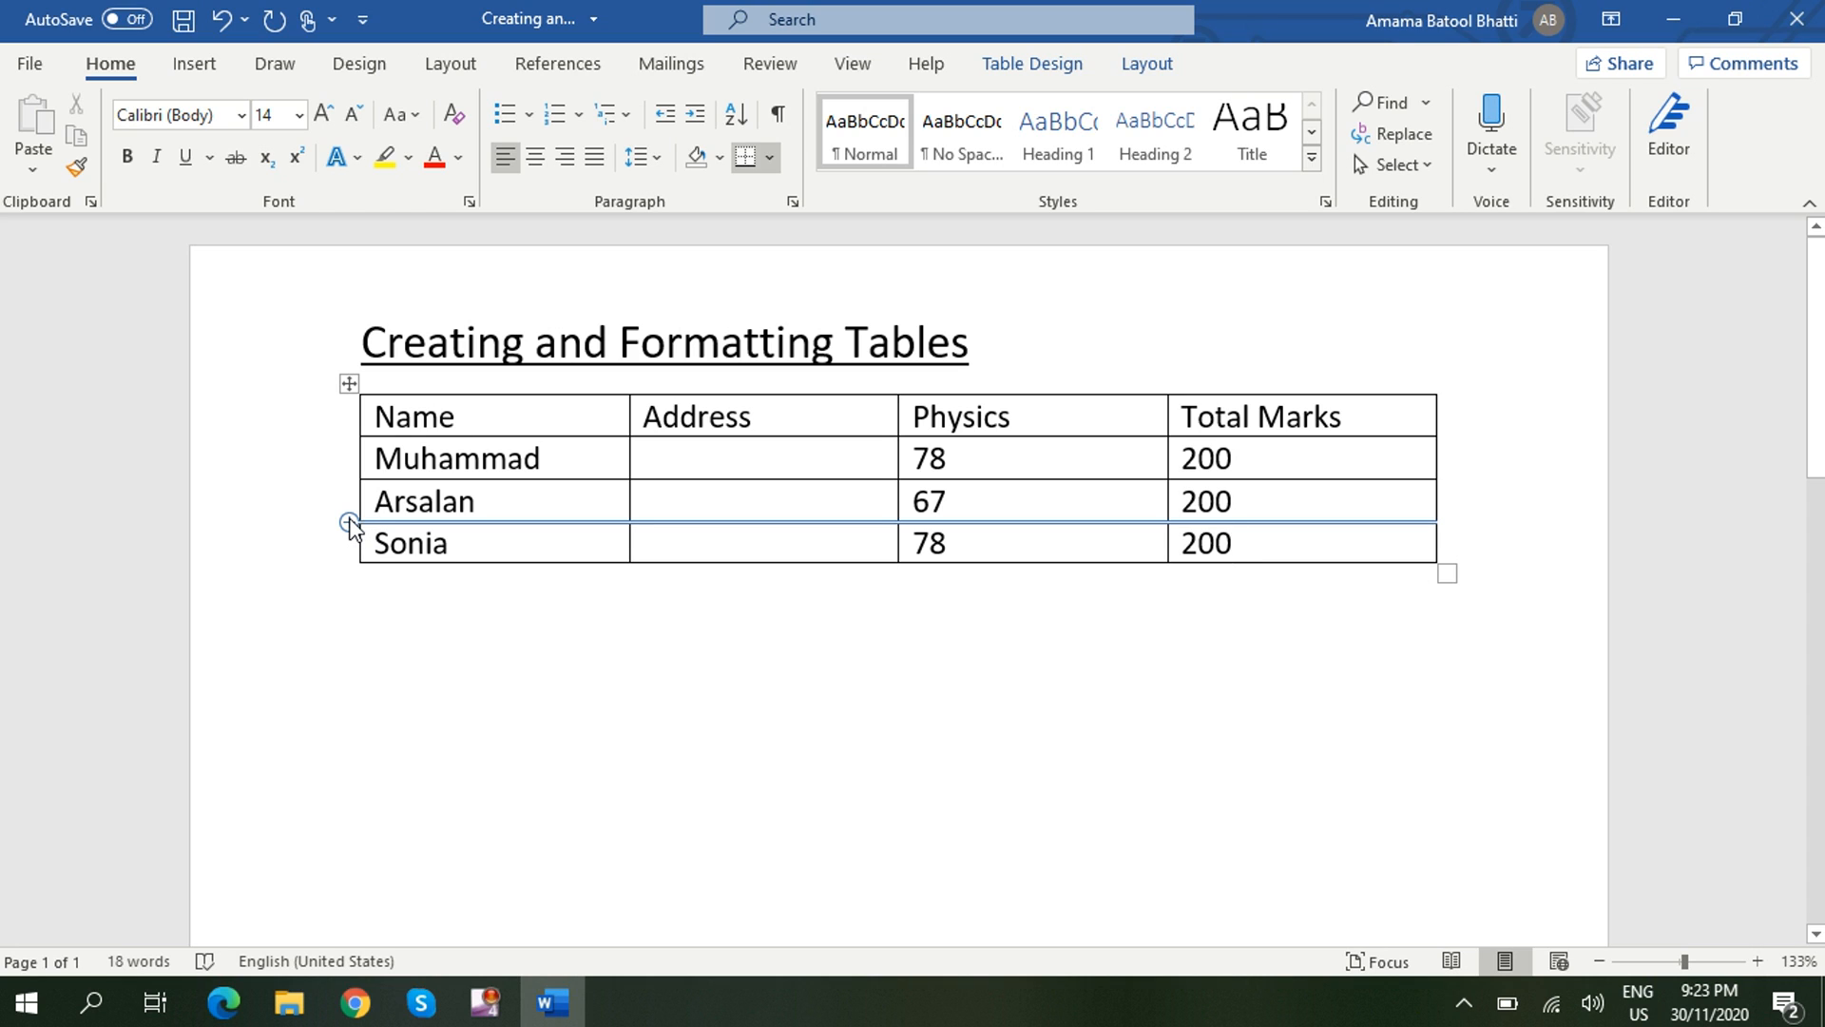
pyautogui.click(350, 522)
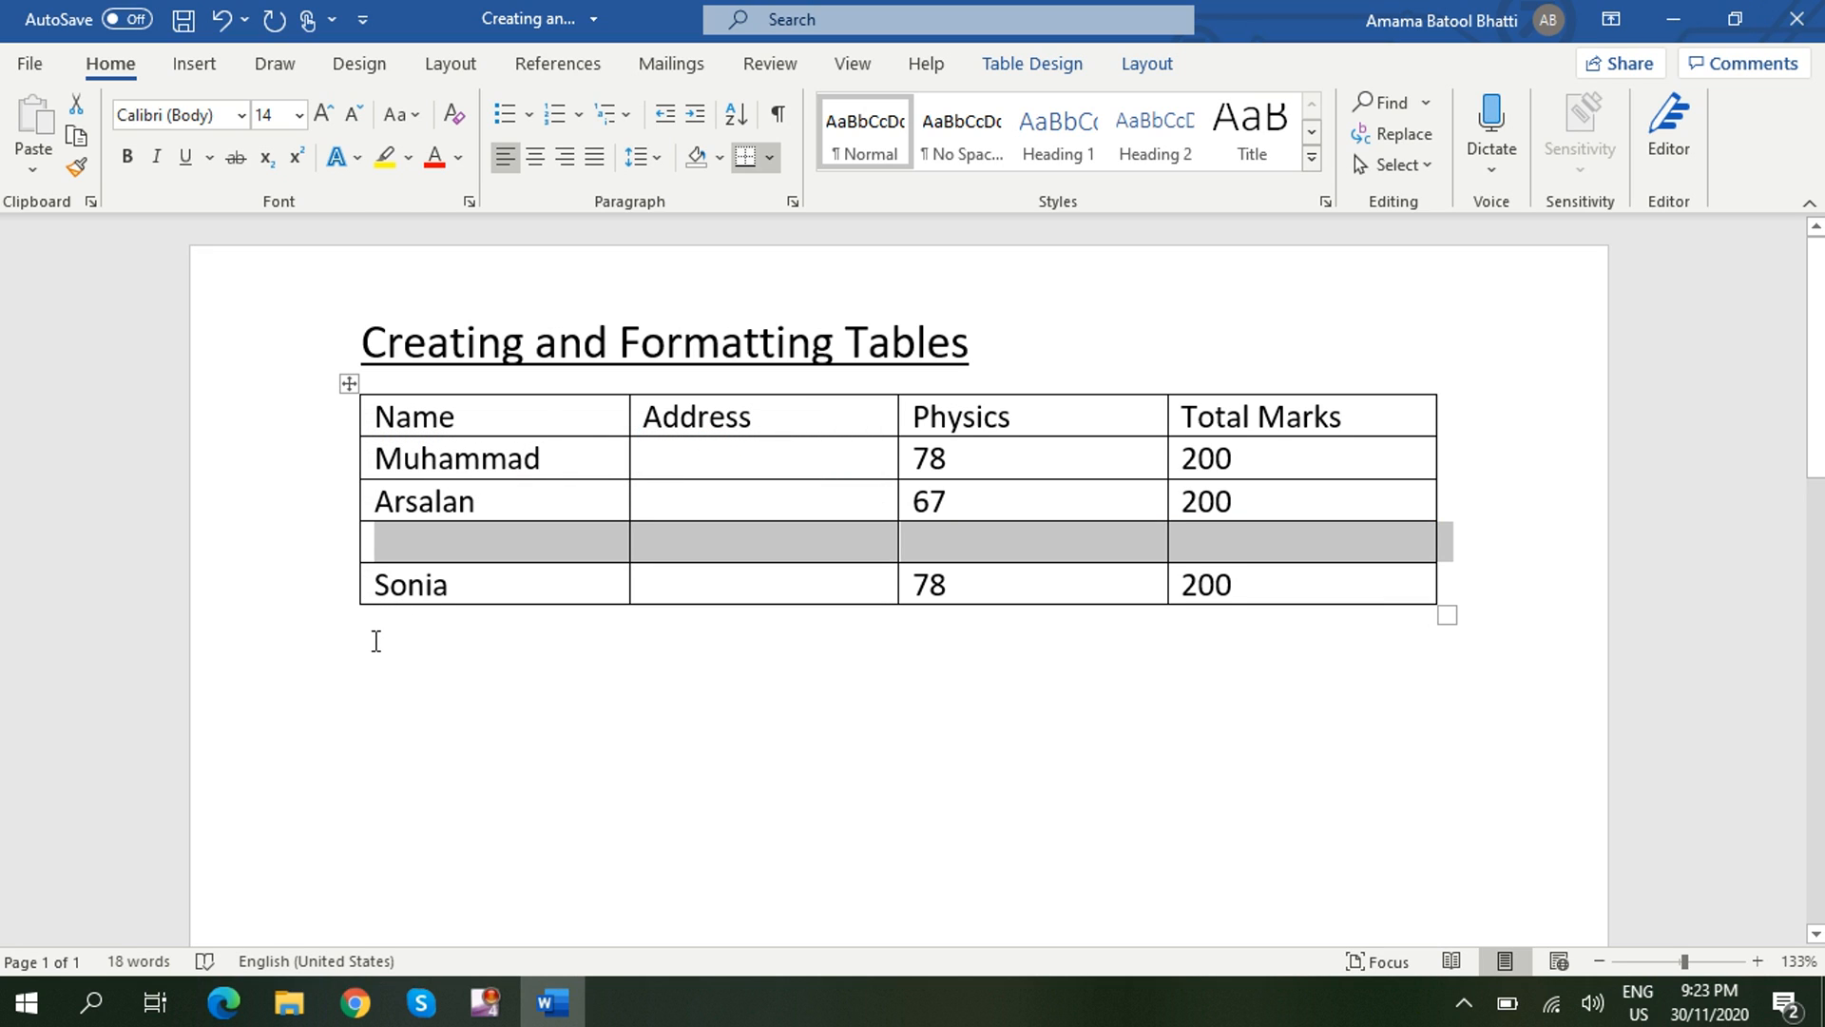
pyautogui.click(369, 585)
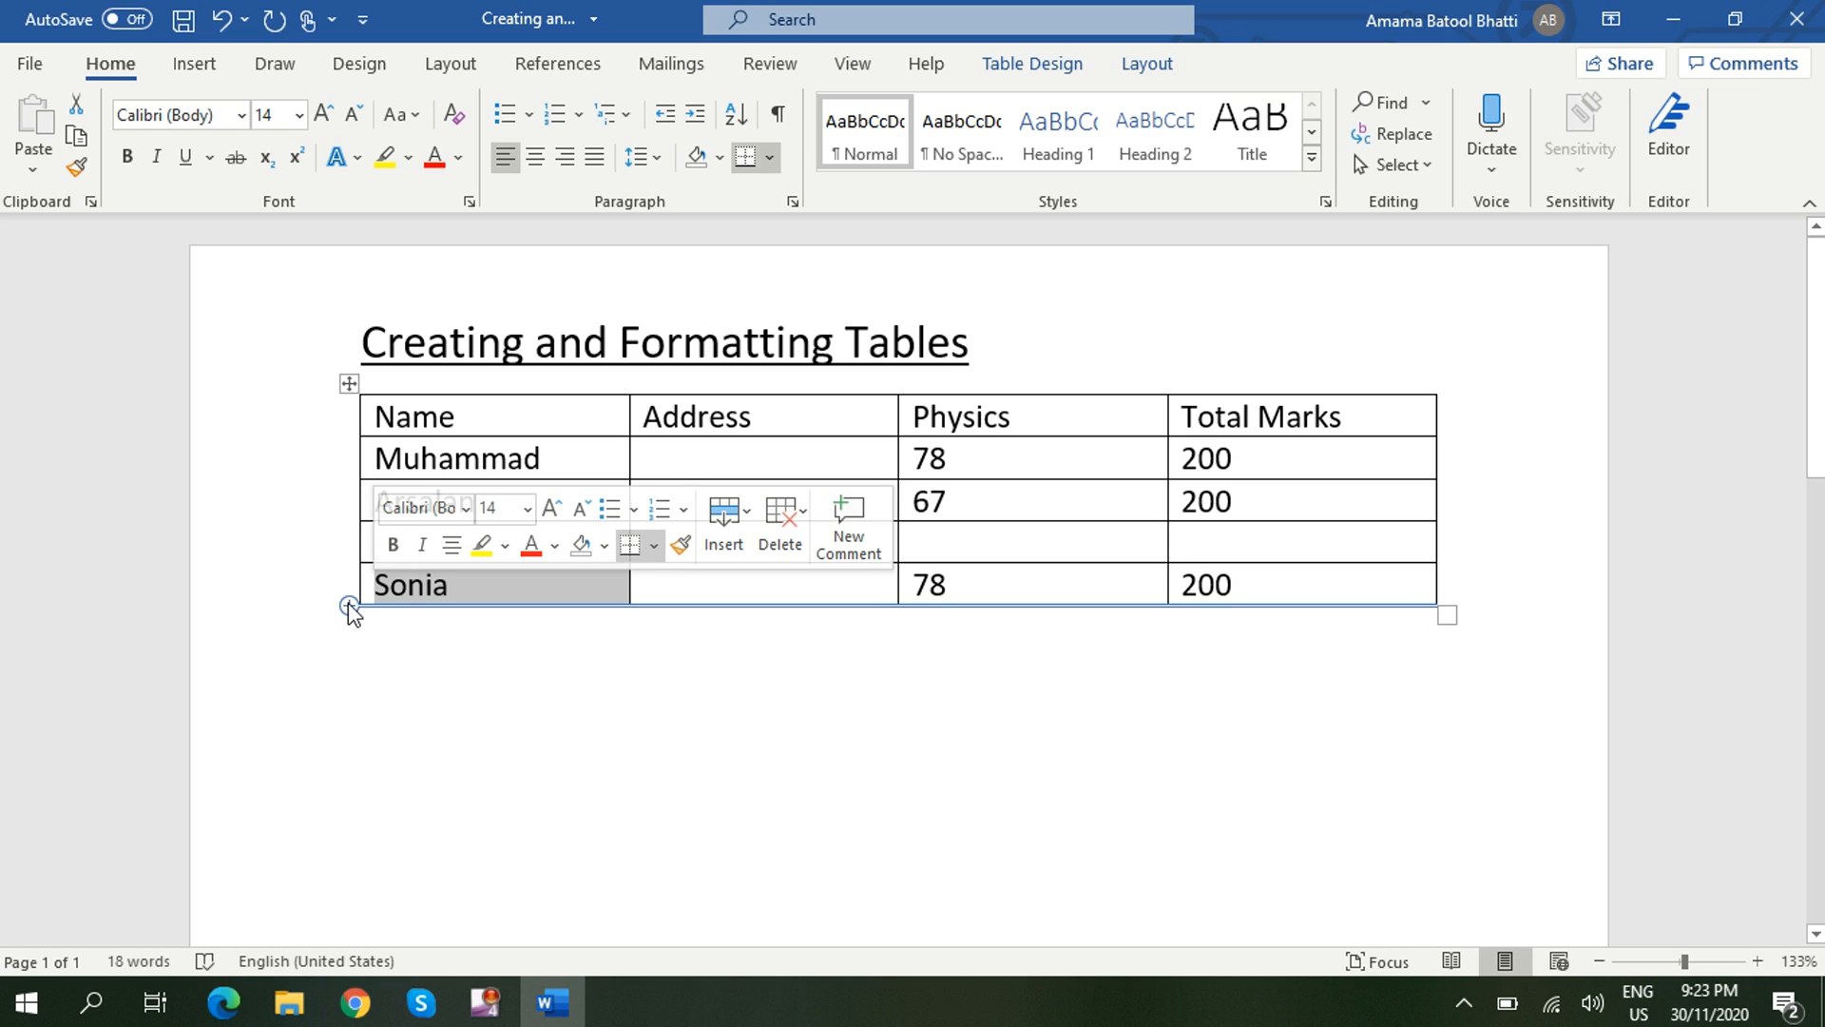
pyautogui.click(348, 602)
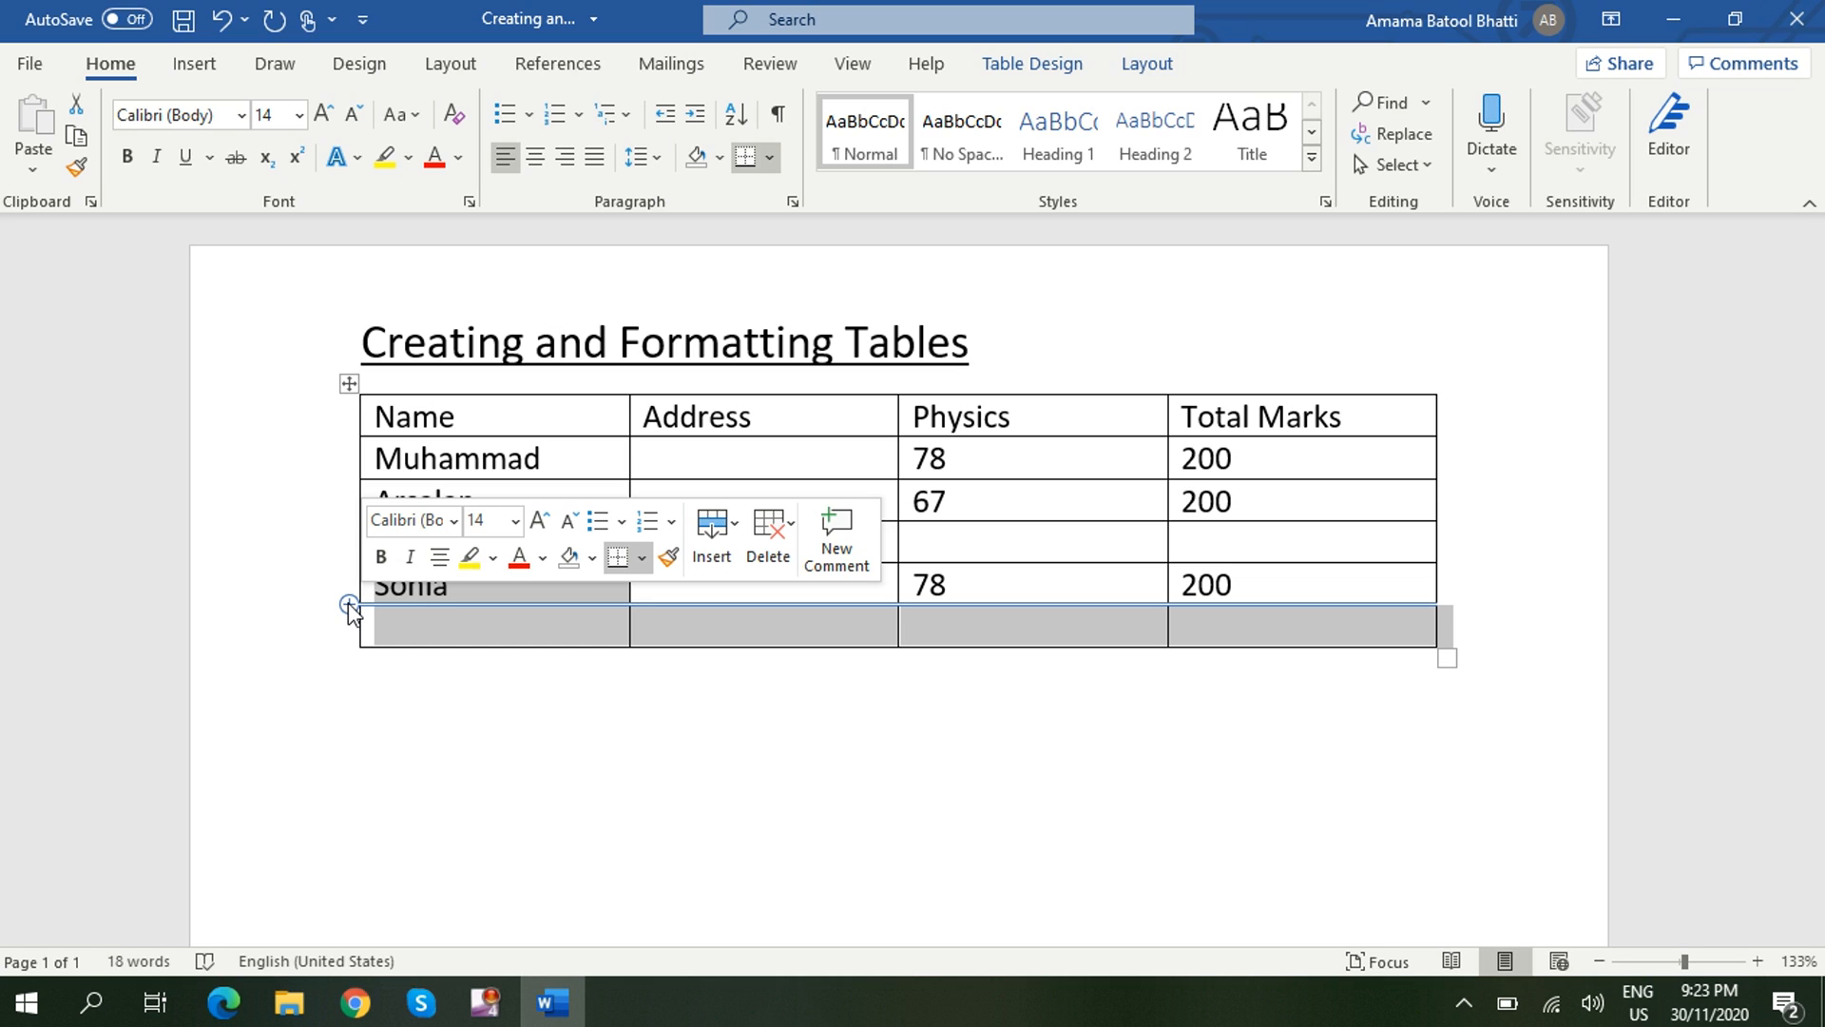
# Insert three more empty rows beneath the last student and undo those three insertions.
pyautogui.click(348, 602)
pyautogui.click(348, 603)
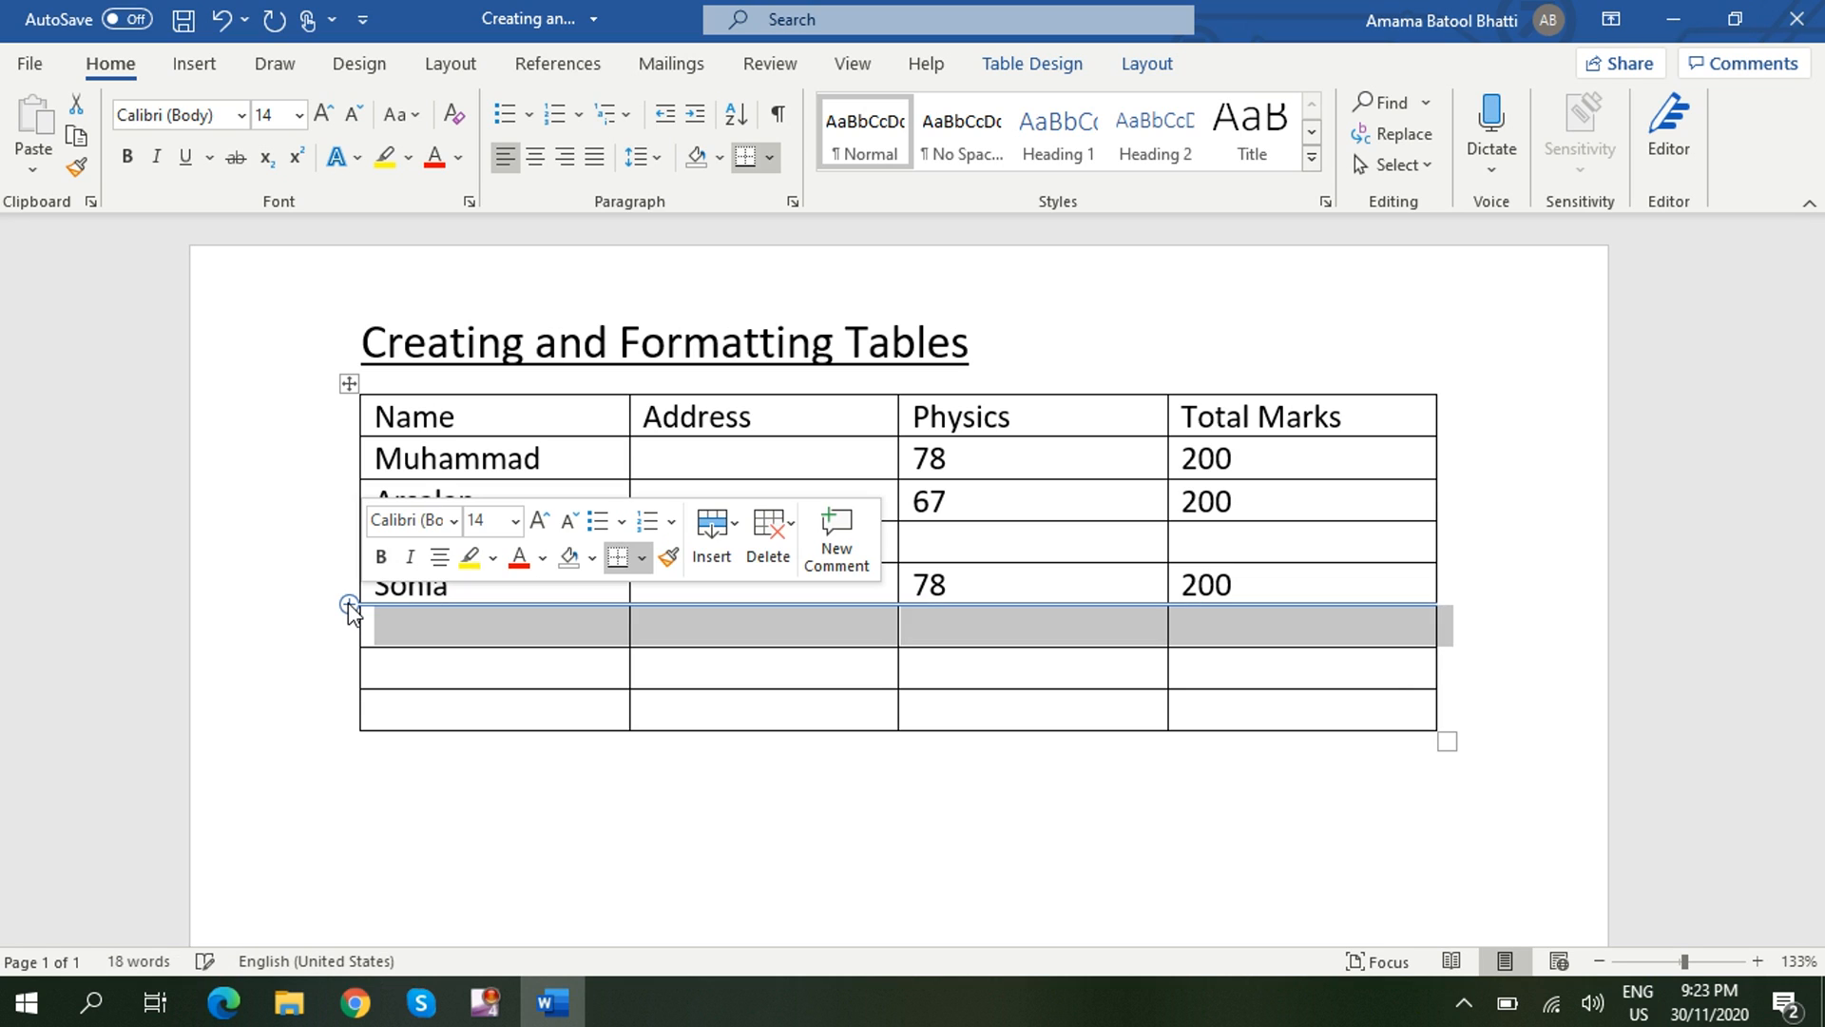
pyautogui.click(348, 603)
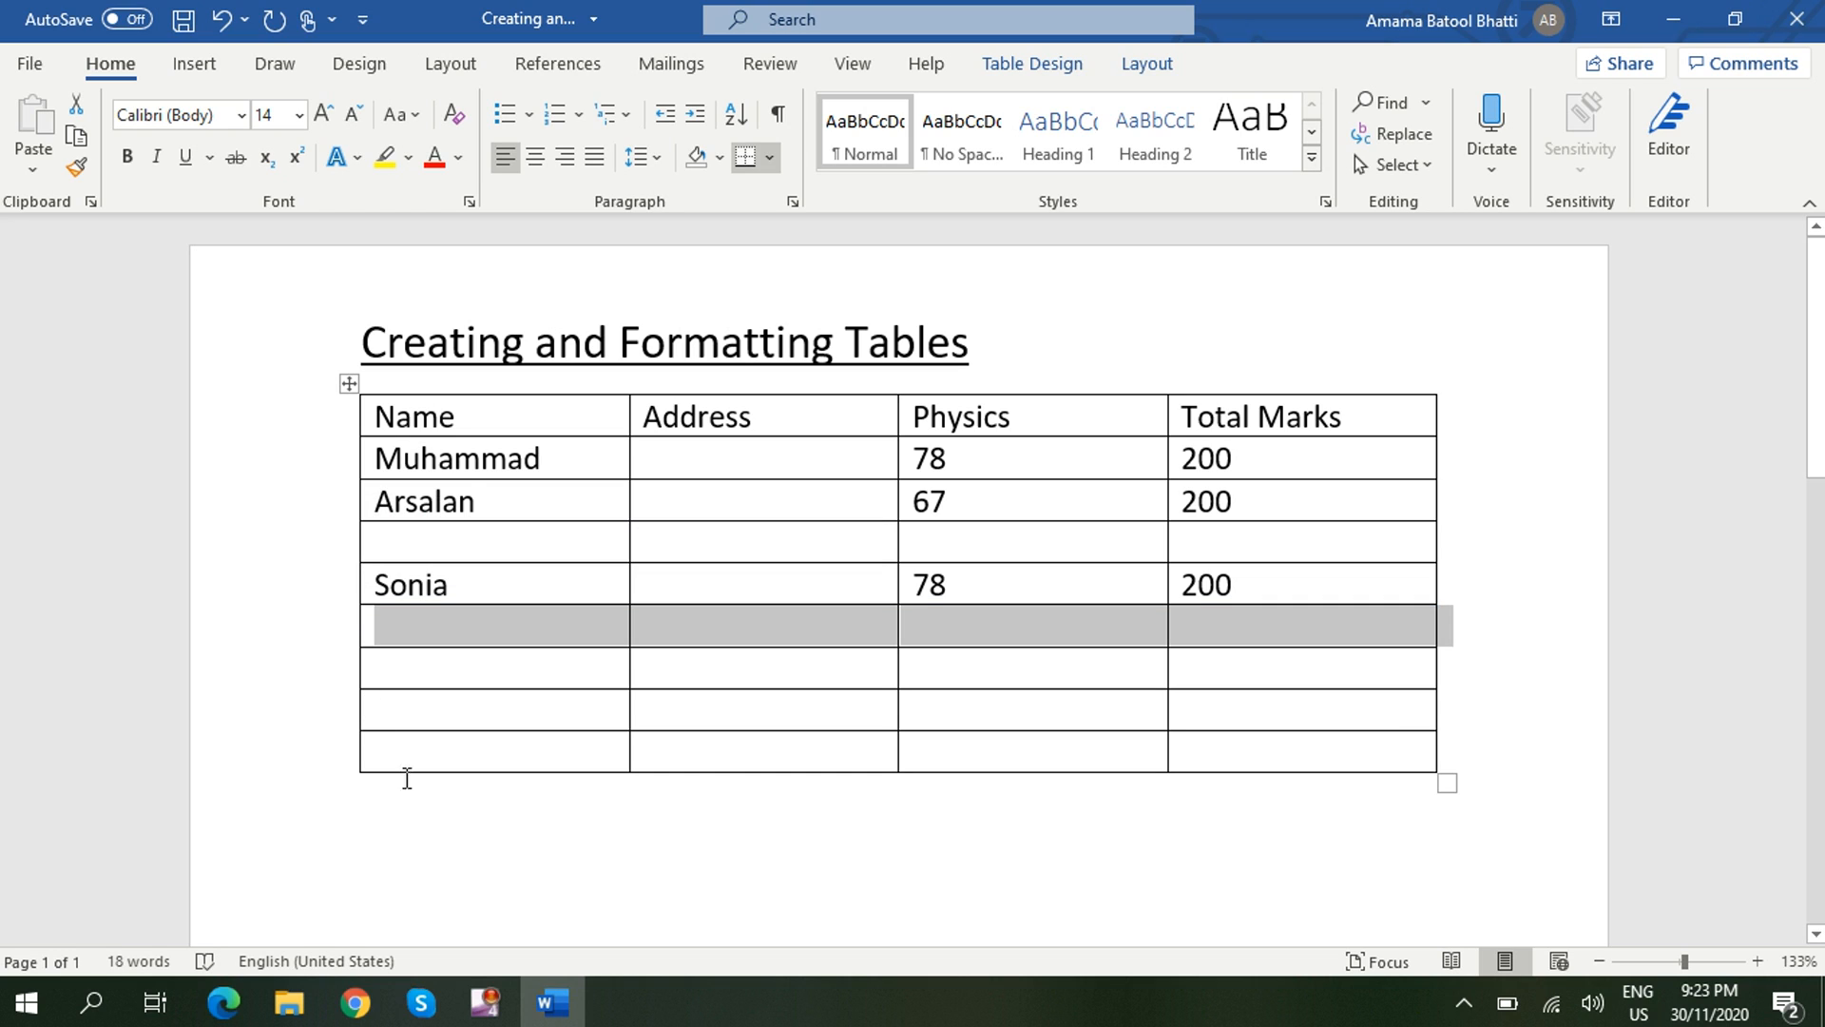
pyautogui.hotkey('ctrl', 'z')
pyautogui.hotkey('ctrl', 'z')
pyautogui.hotkey('ctrl', 'z')
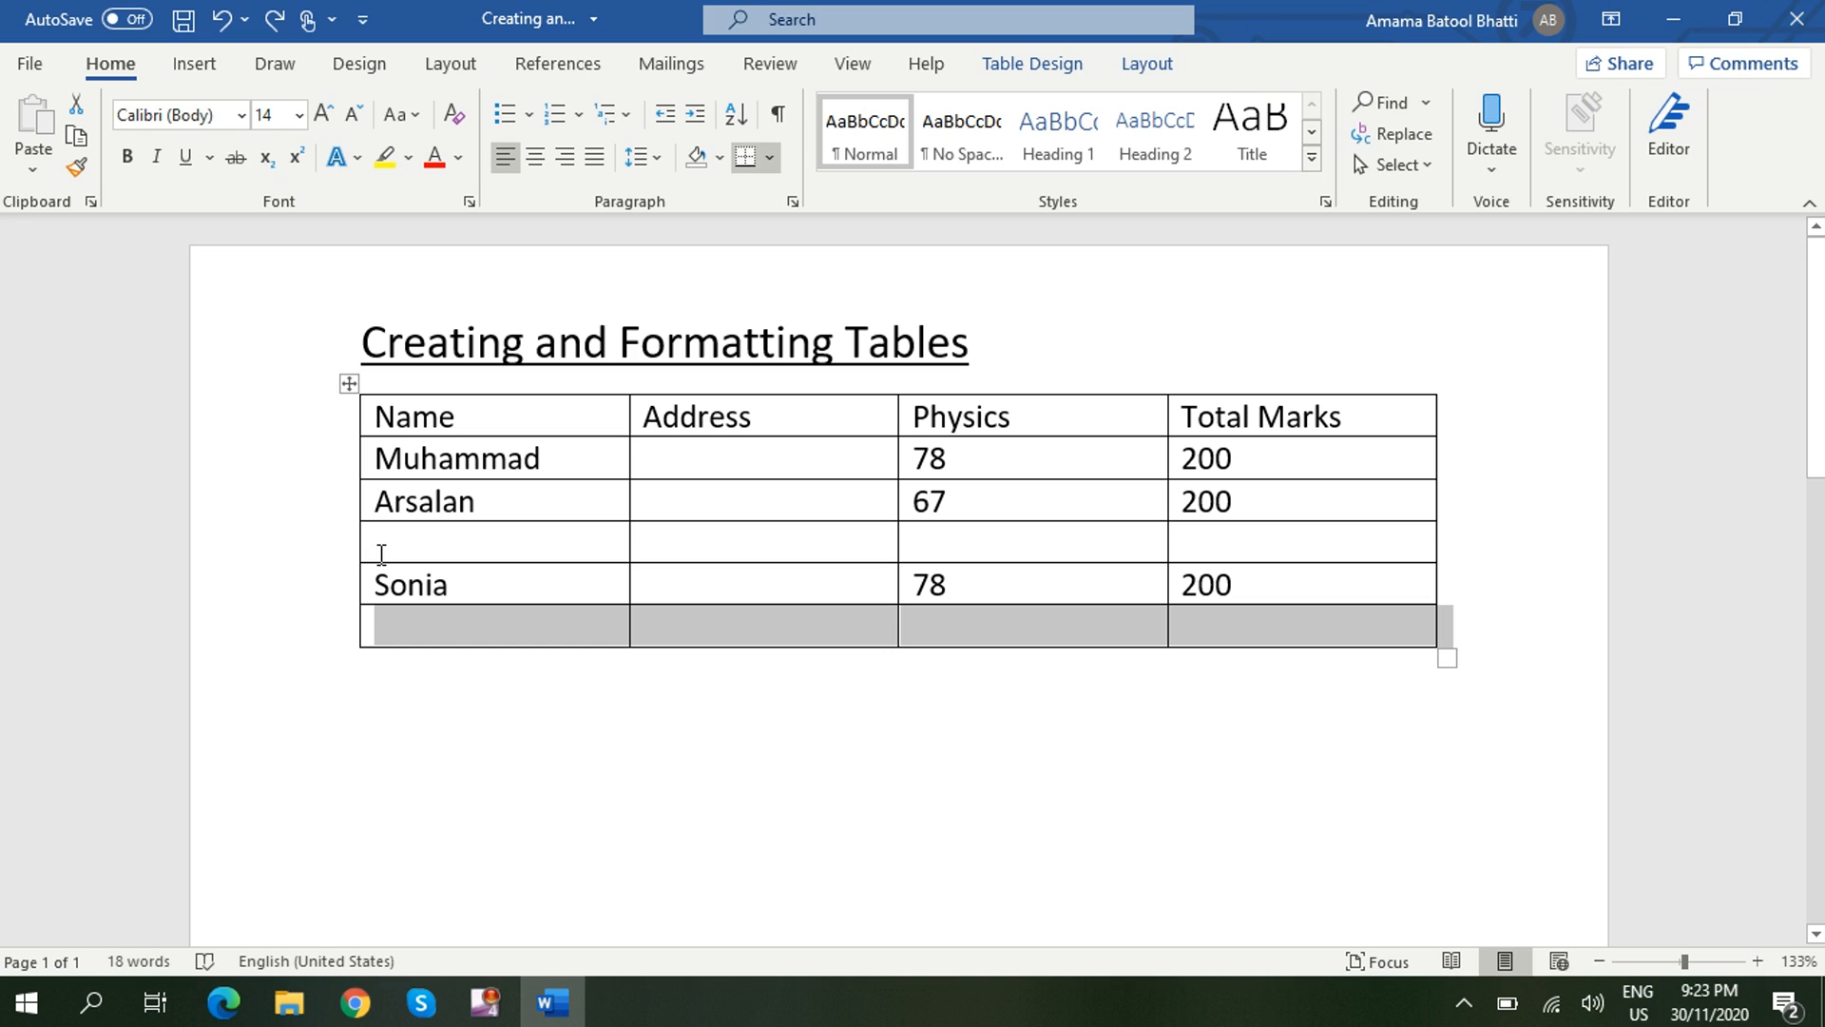
# Insert an empty row directly beneath the first student's row.
pyautogui.click(381, 458)
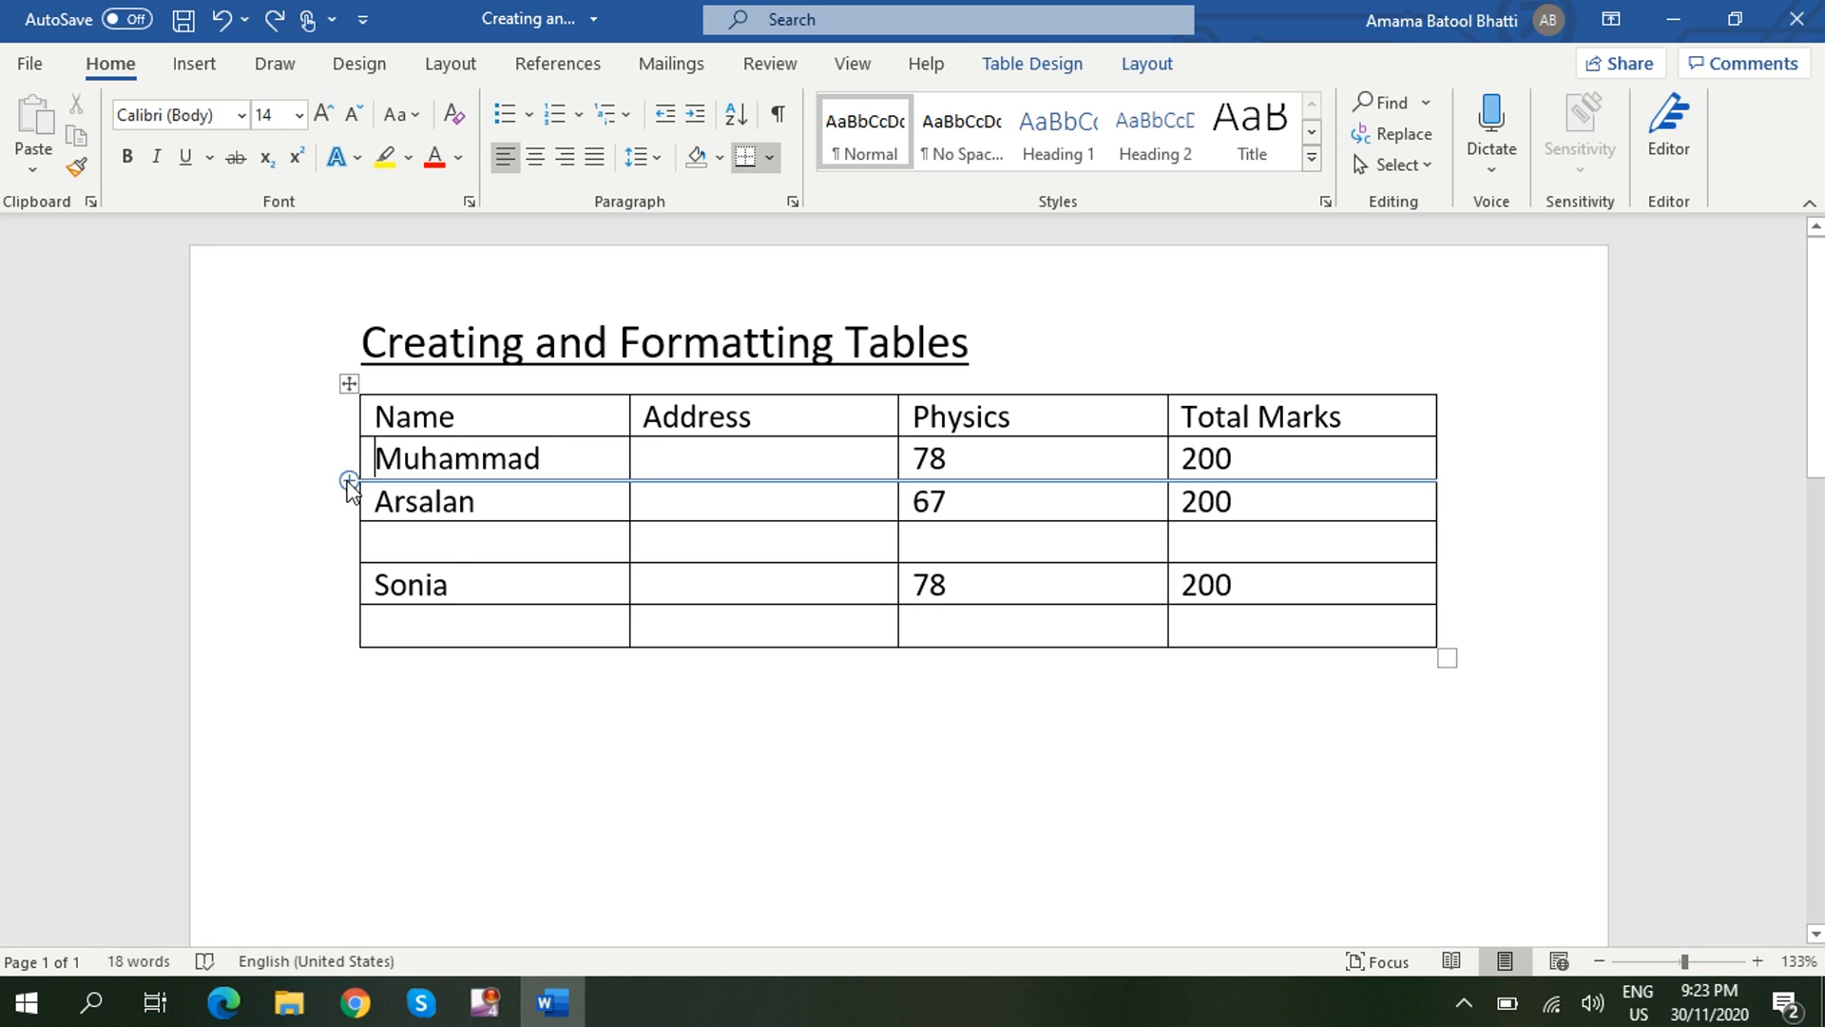
pyautogui.click(349, 480)
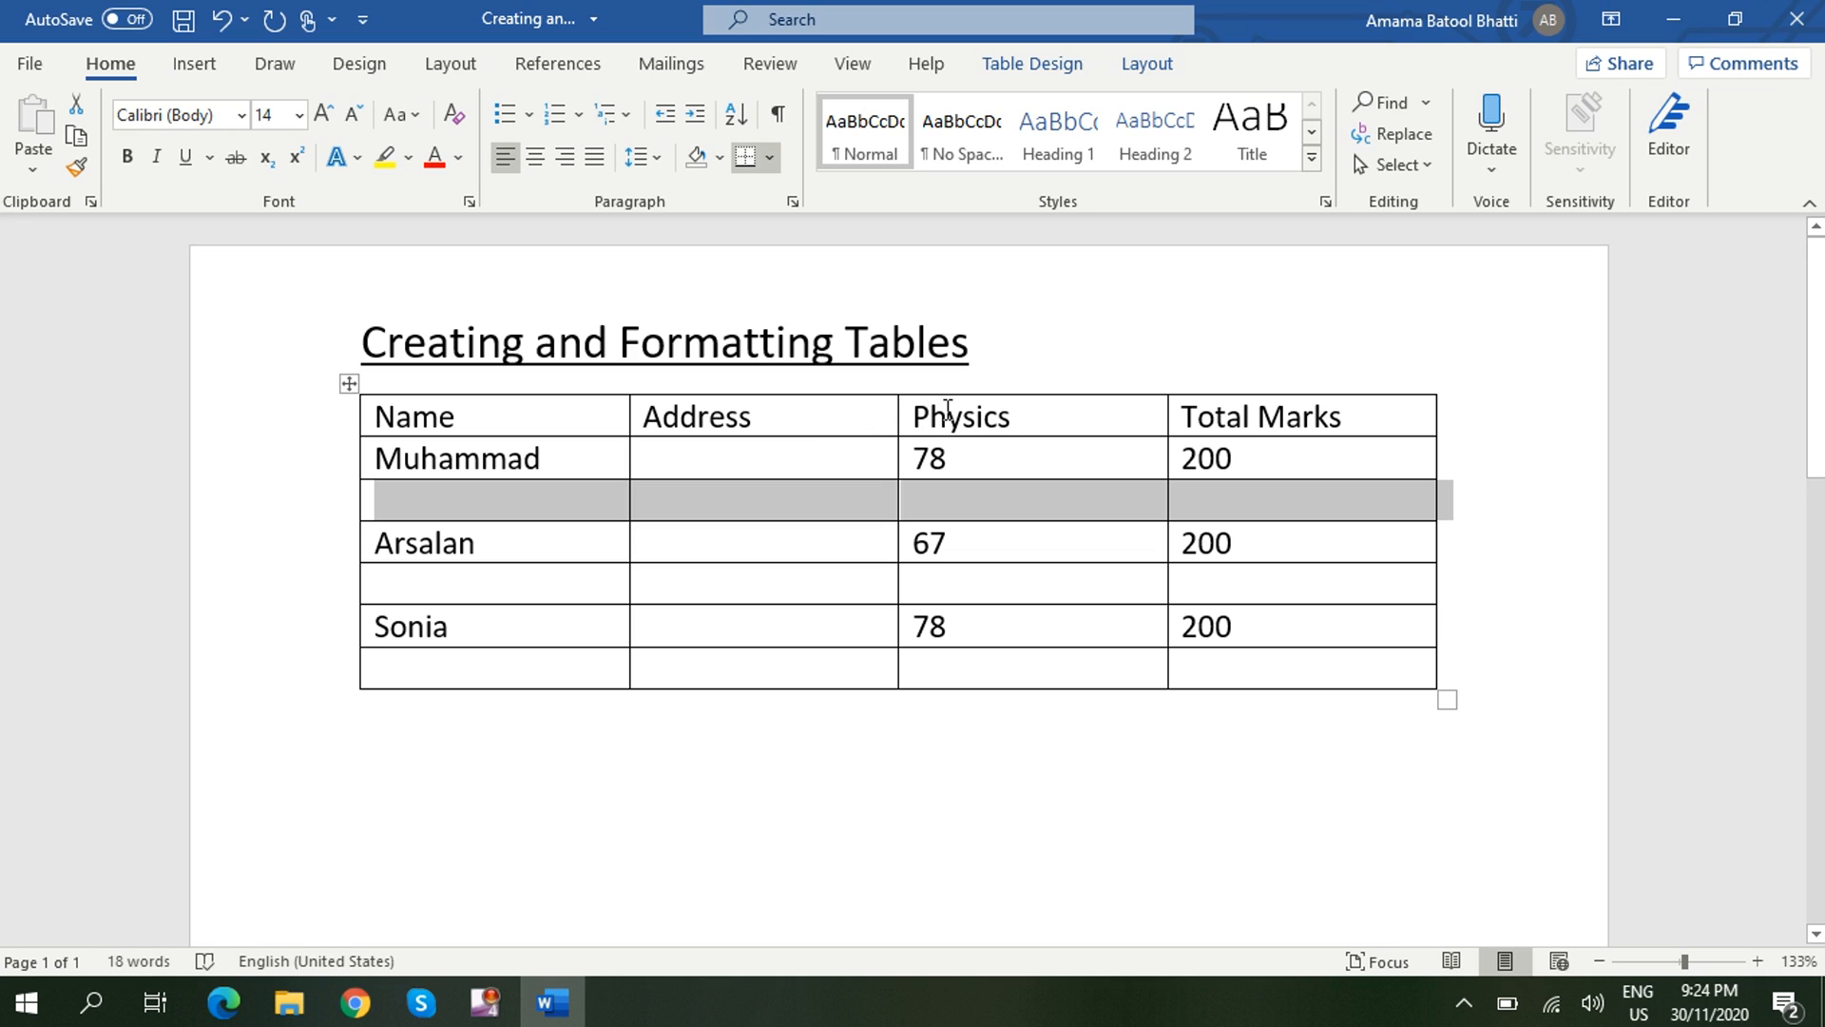
# Insert a column between Address and Physics and give it the header Computer.
pyautogui.click(897, 403)
pyautogui.click(897, 403)
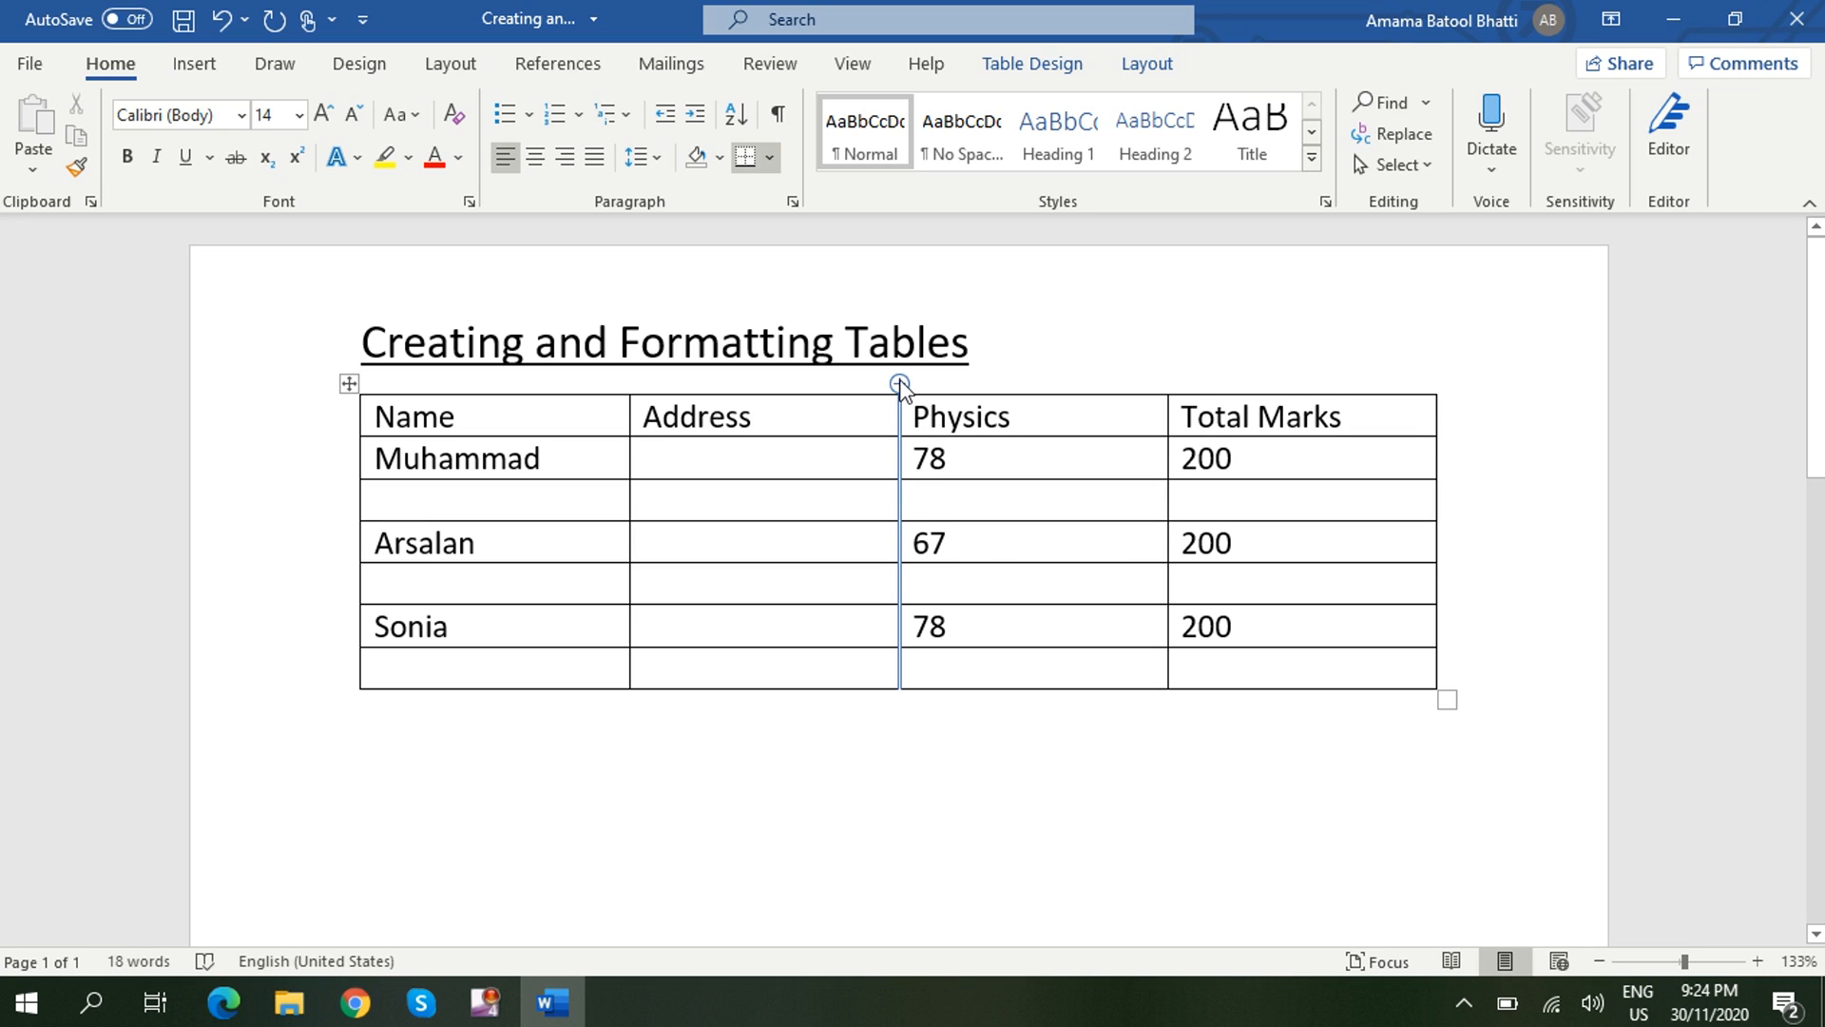
pyautogui.click(899, 384)
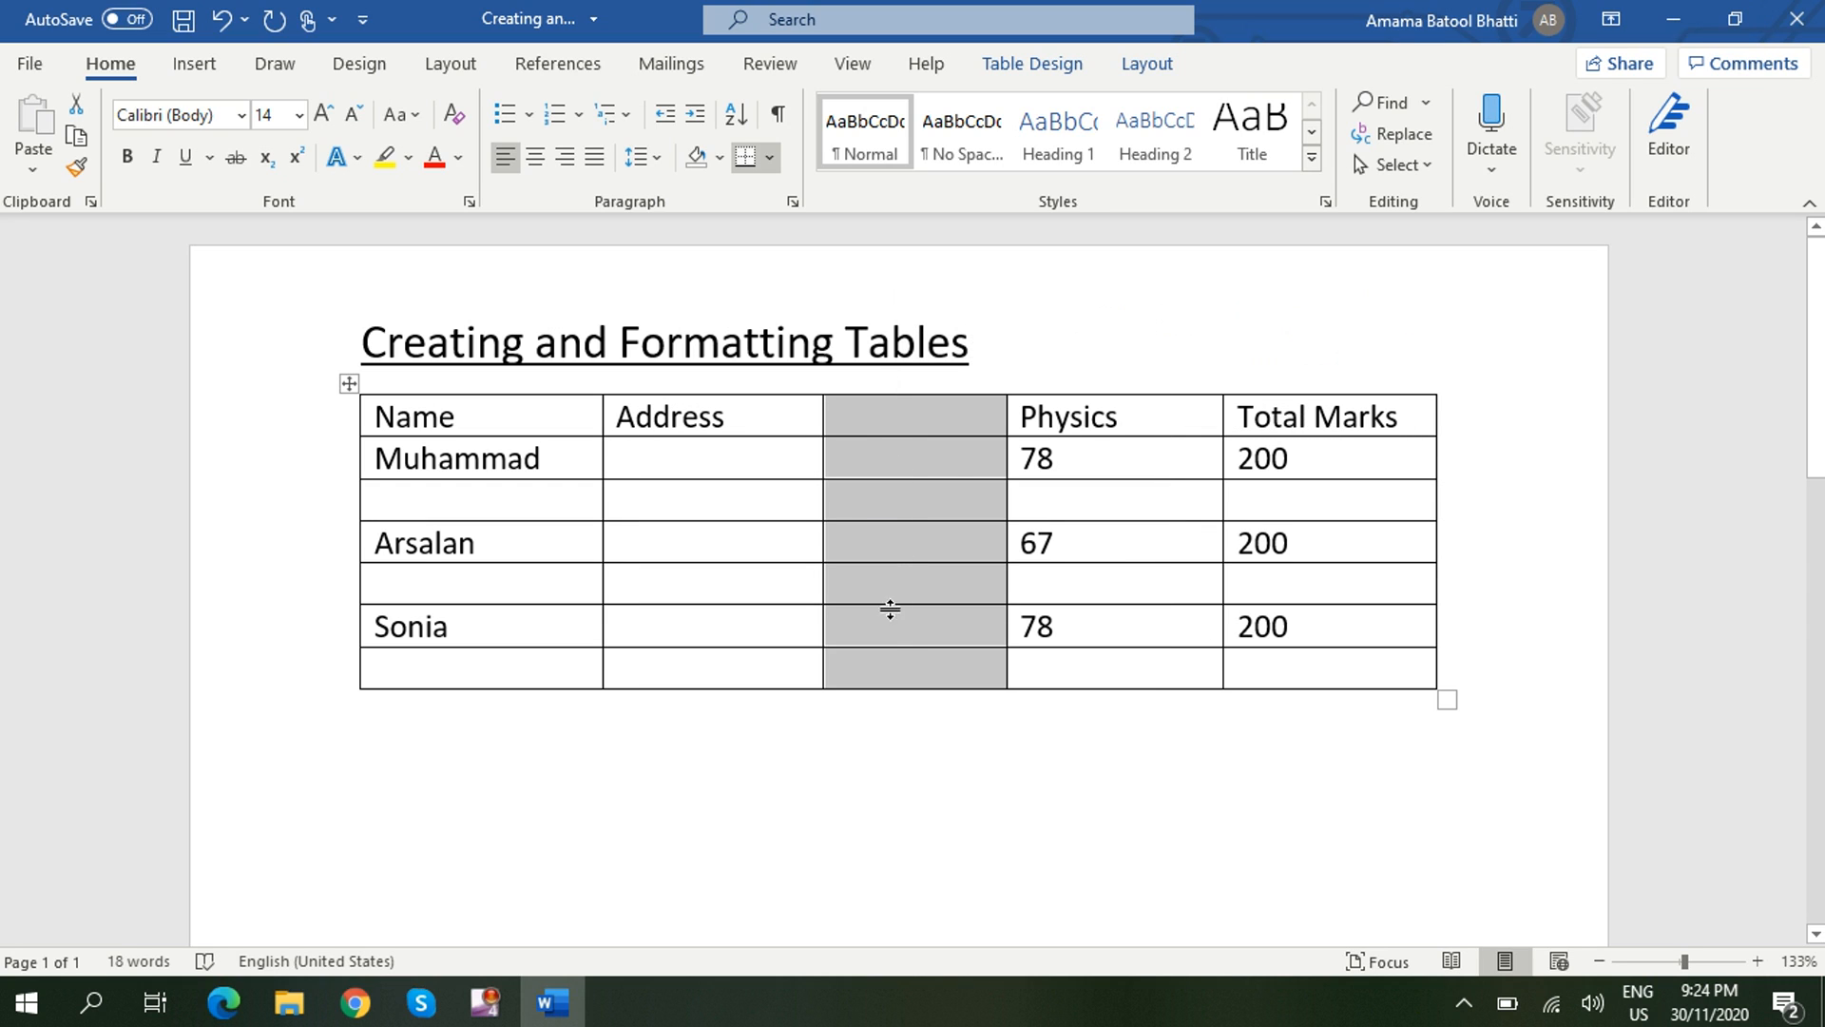
pyautogui.click(863, 419)
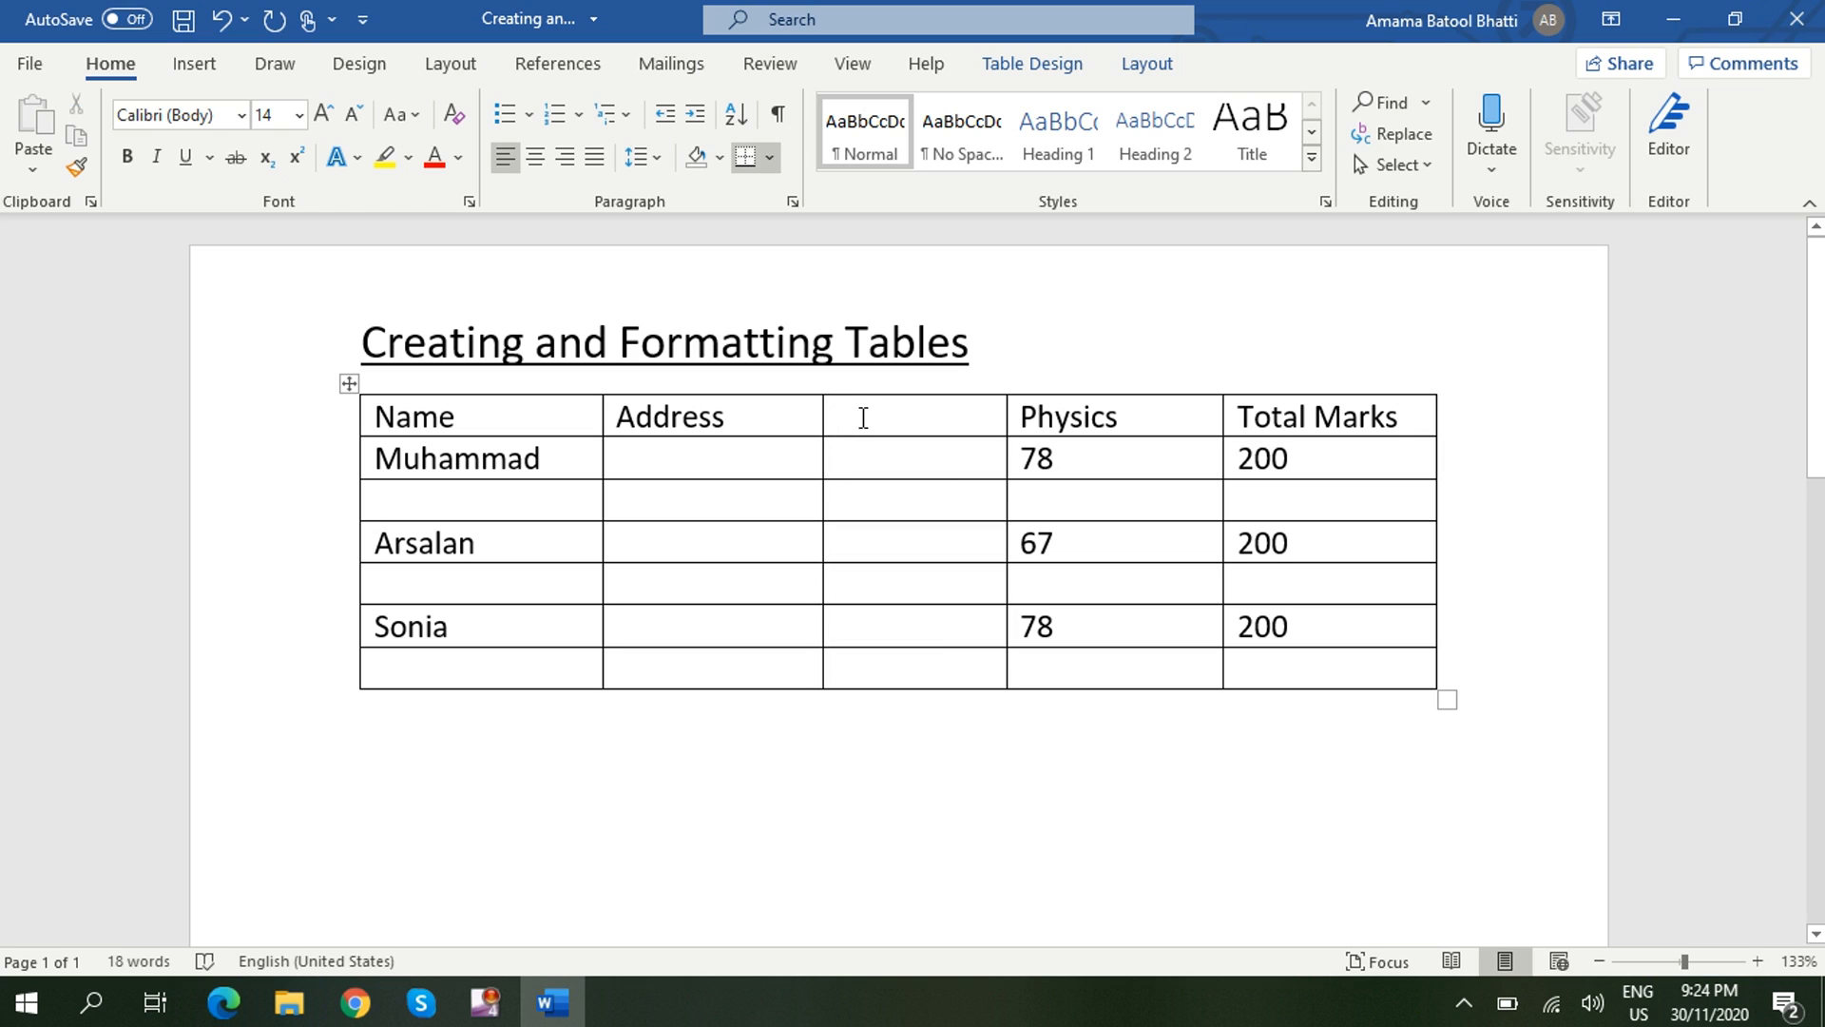
pyautogui.write('Comp')
pyautogui.write('uter')
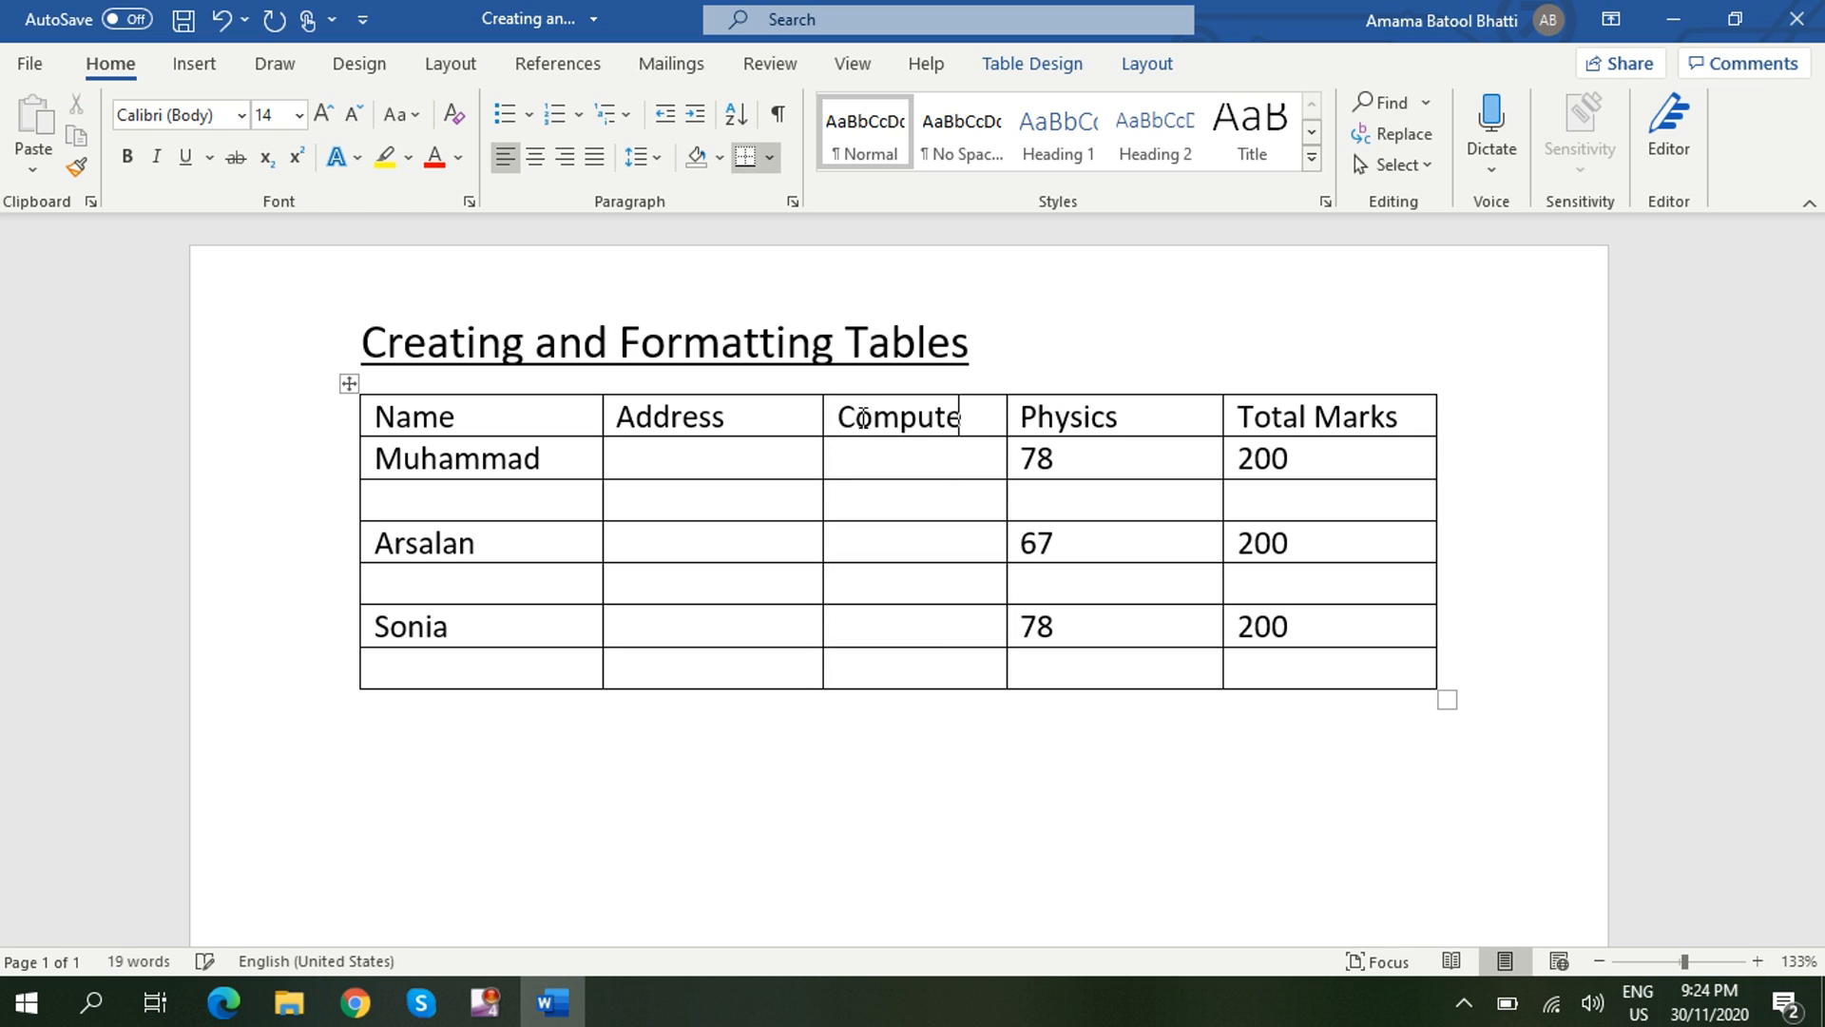
# Enter a student name in each of the two empty Name cells between the existing students.
pyautogui.click(508, 504)
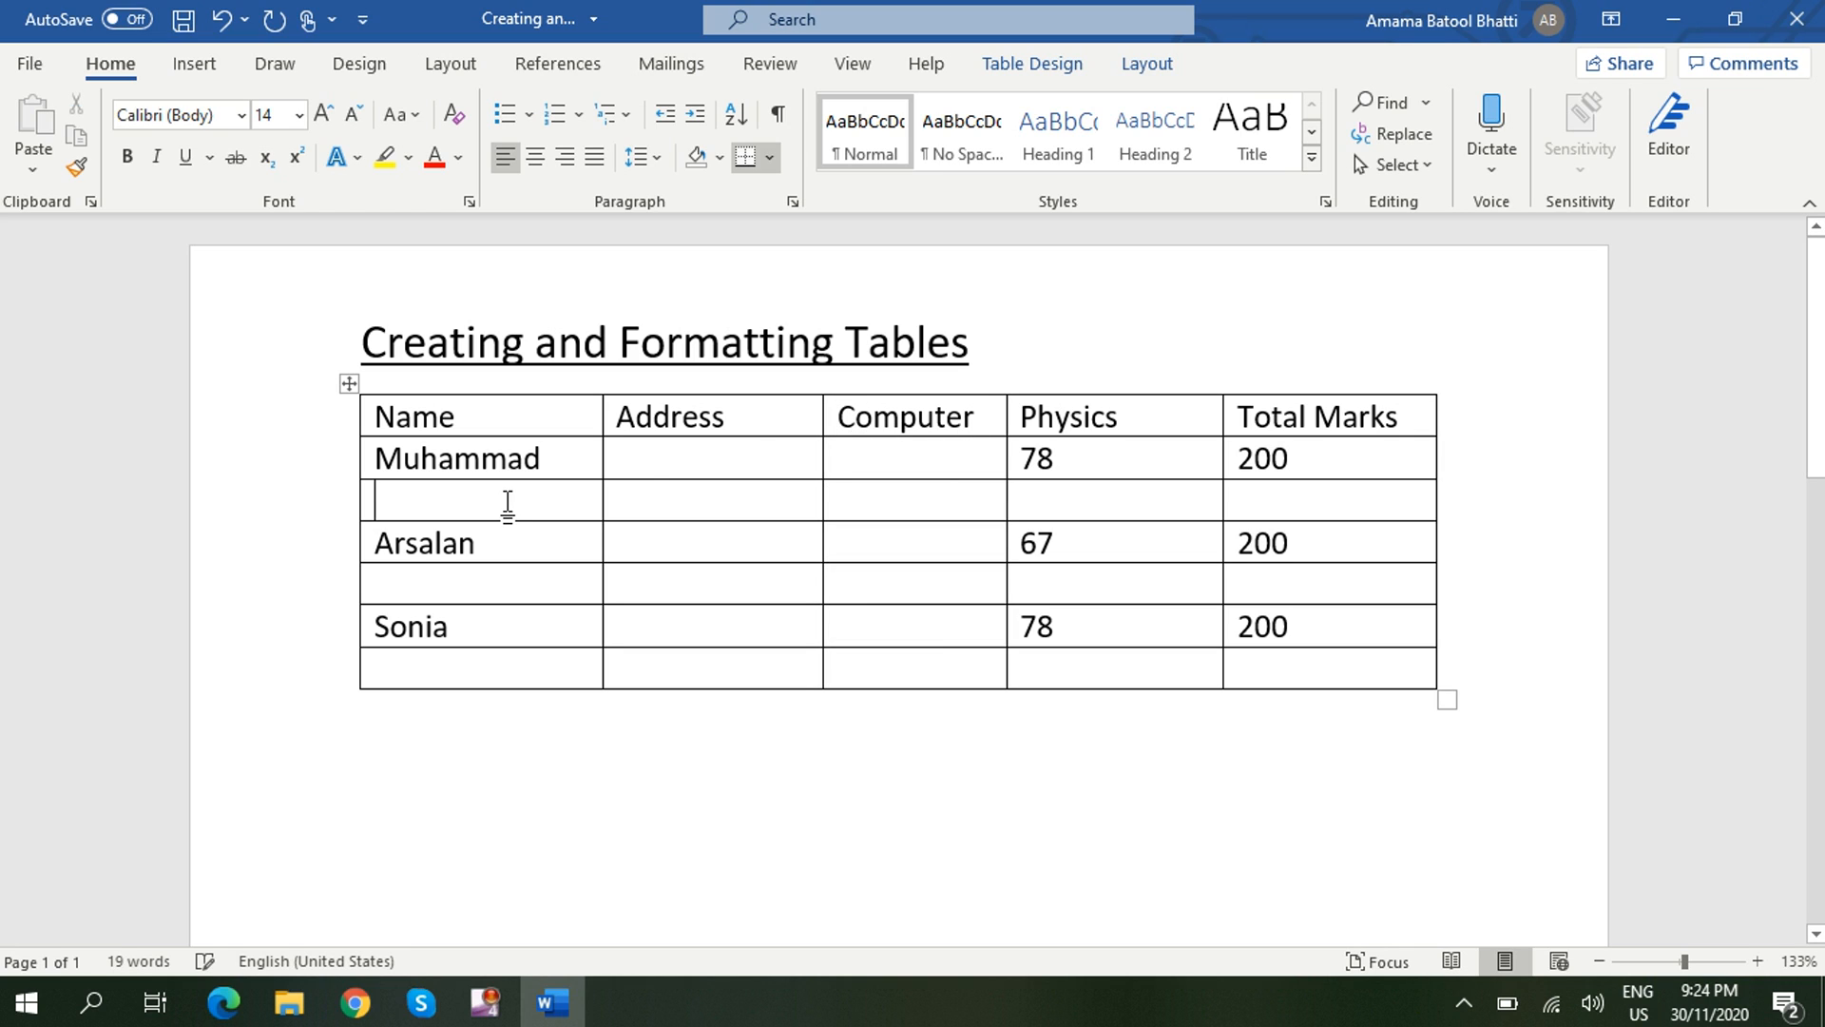
pyautogui.write('Sania')
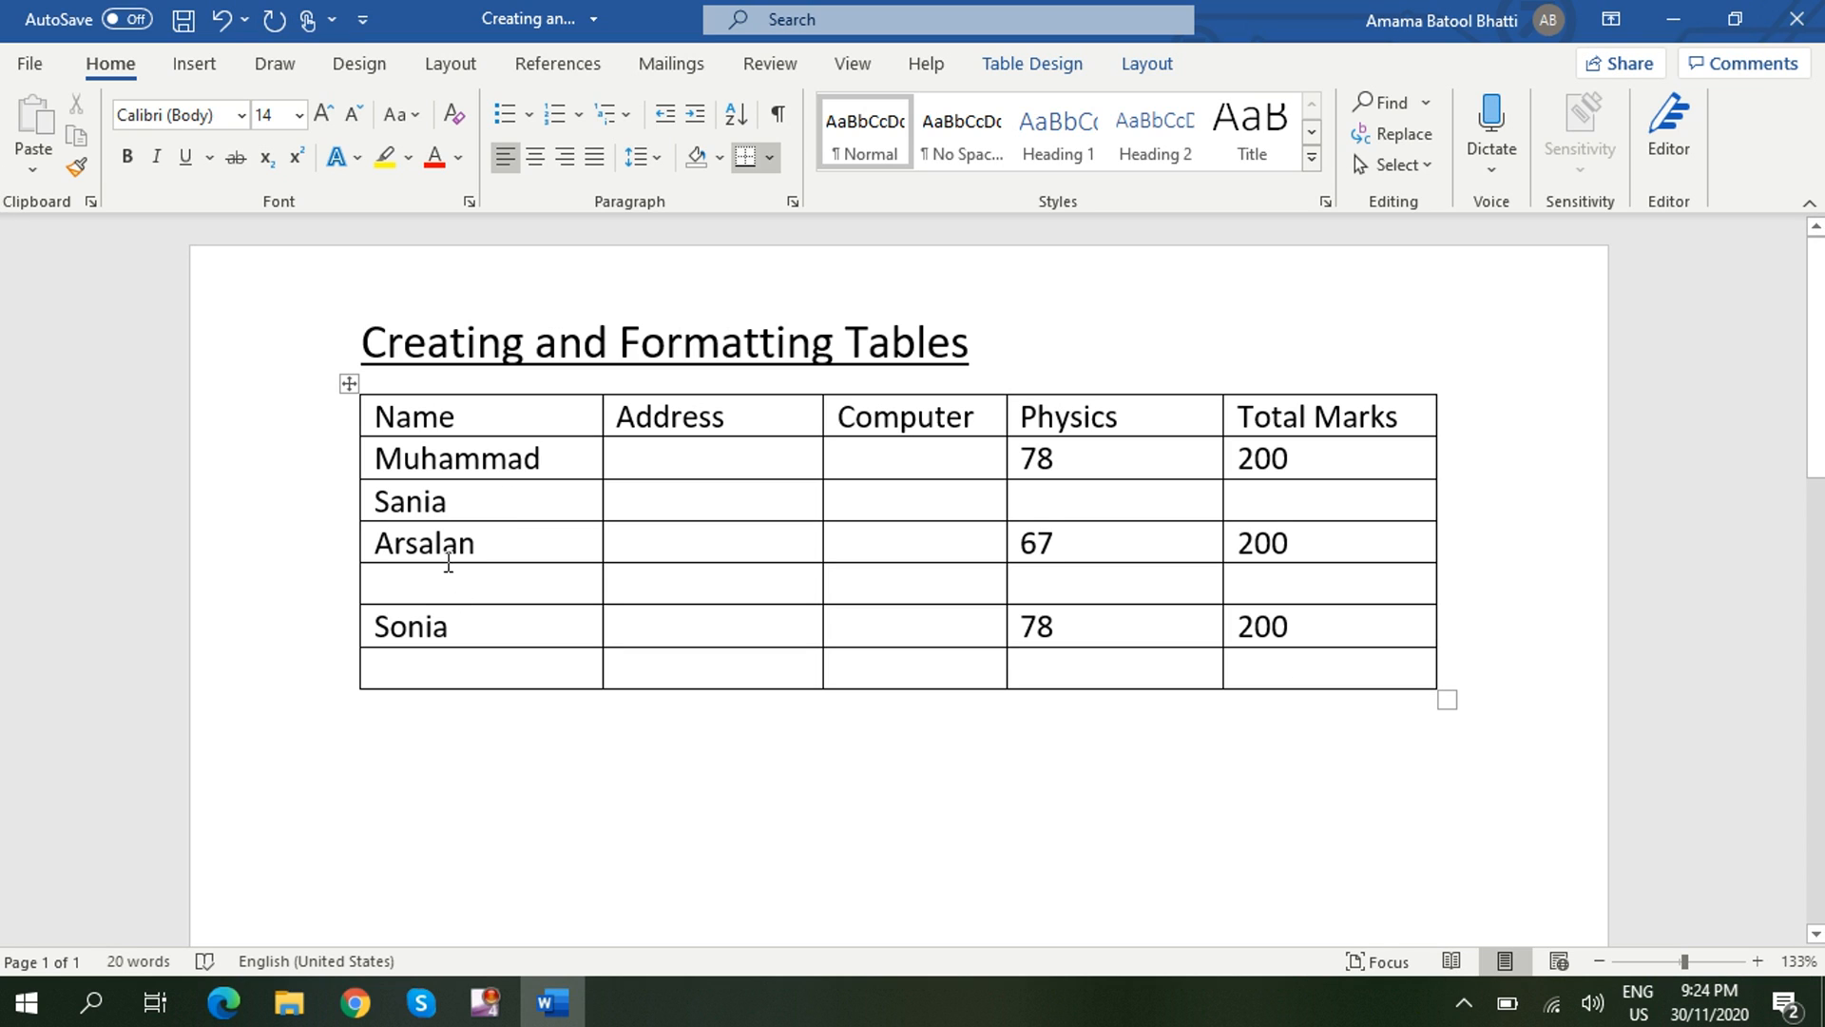
pyautogui.click(418, 593)
pyautogui.write('Rabia')
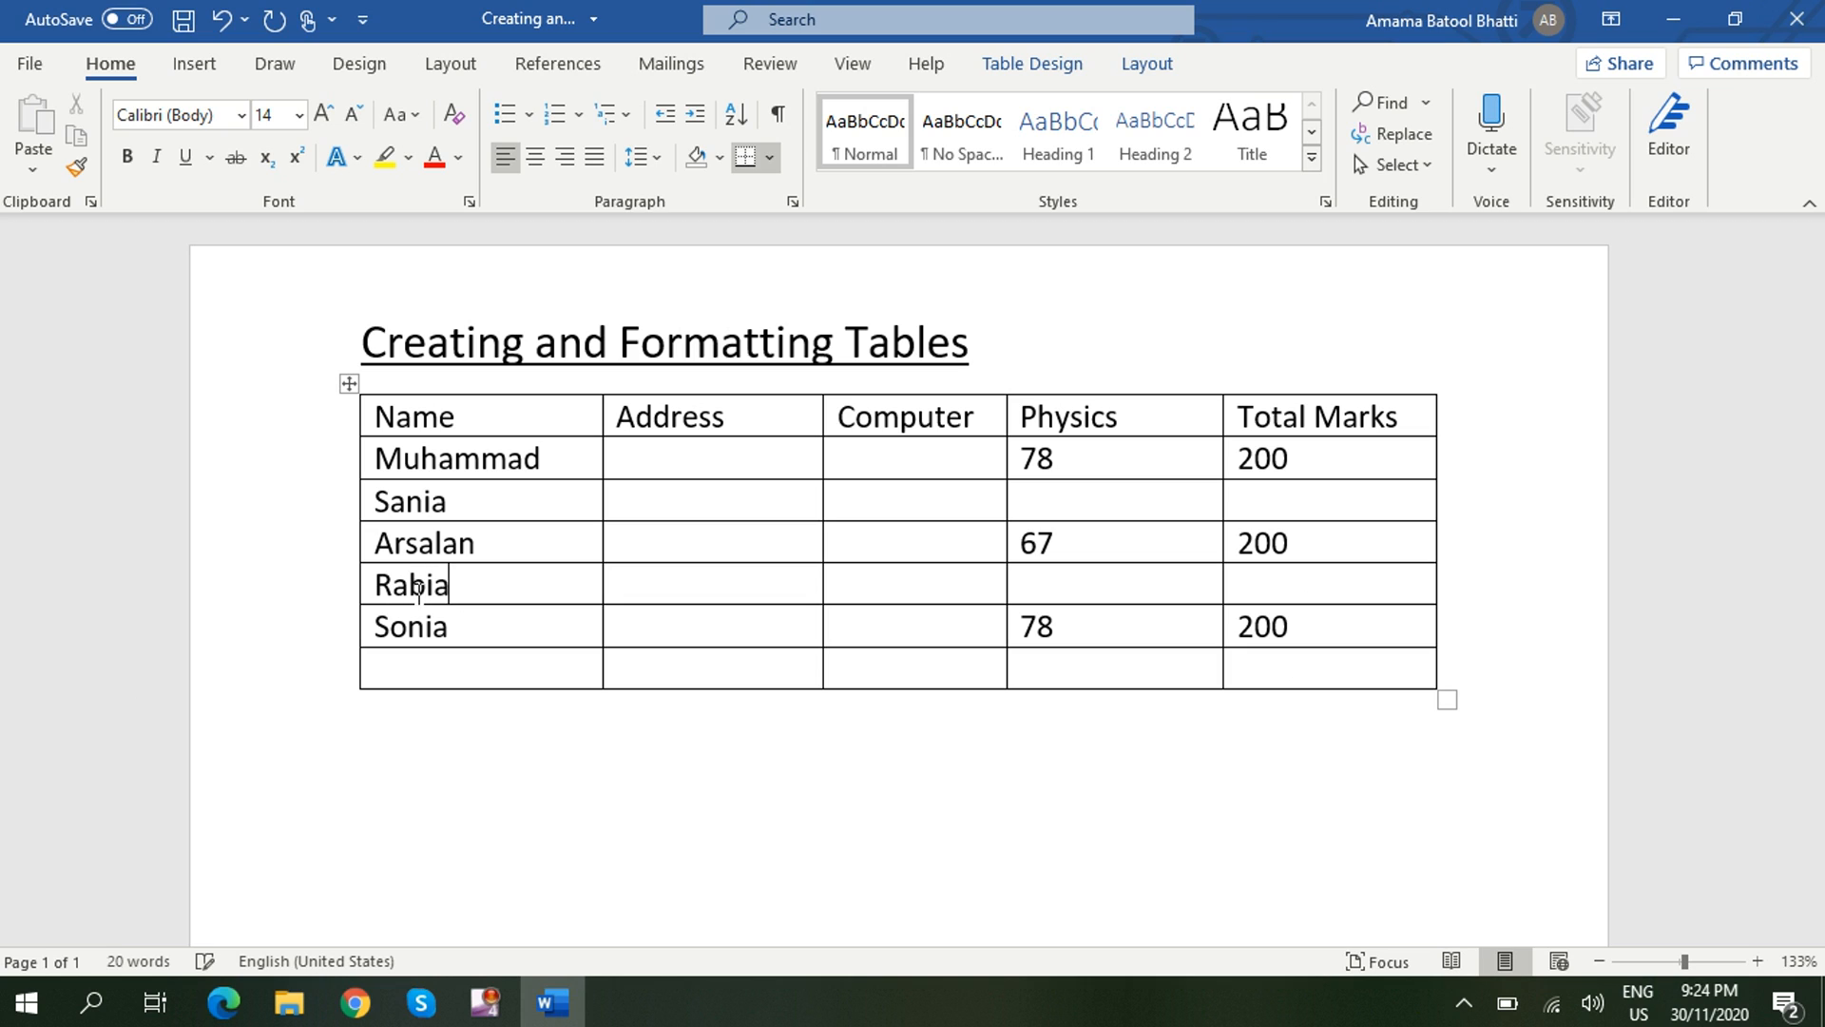
# Fill the Computer column for the five students with 78, 56, 67, 45 and 45.
pyautogui.click(917, 466)
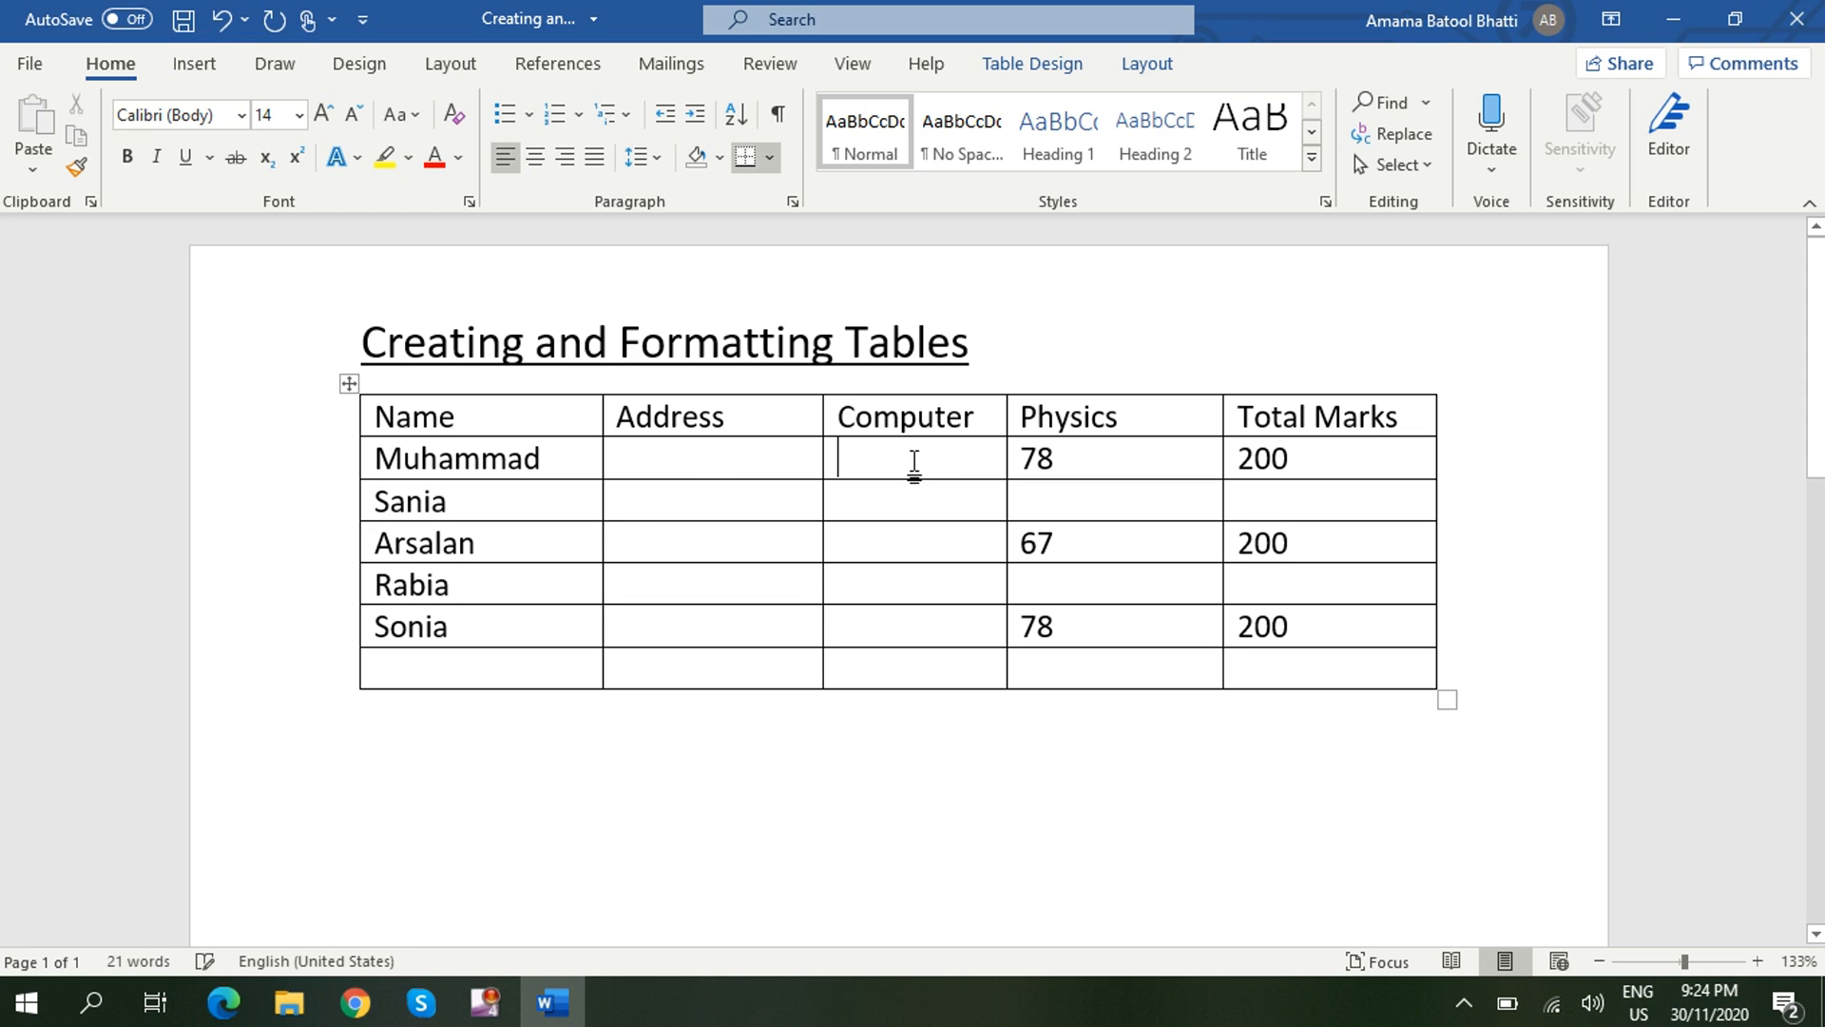
pyautogui.write('78')
pyautogui.click(884, 494)
pyautogui.write('567')
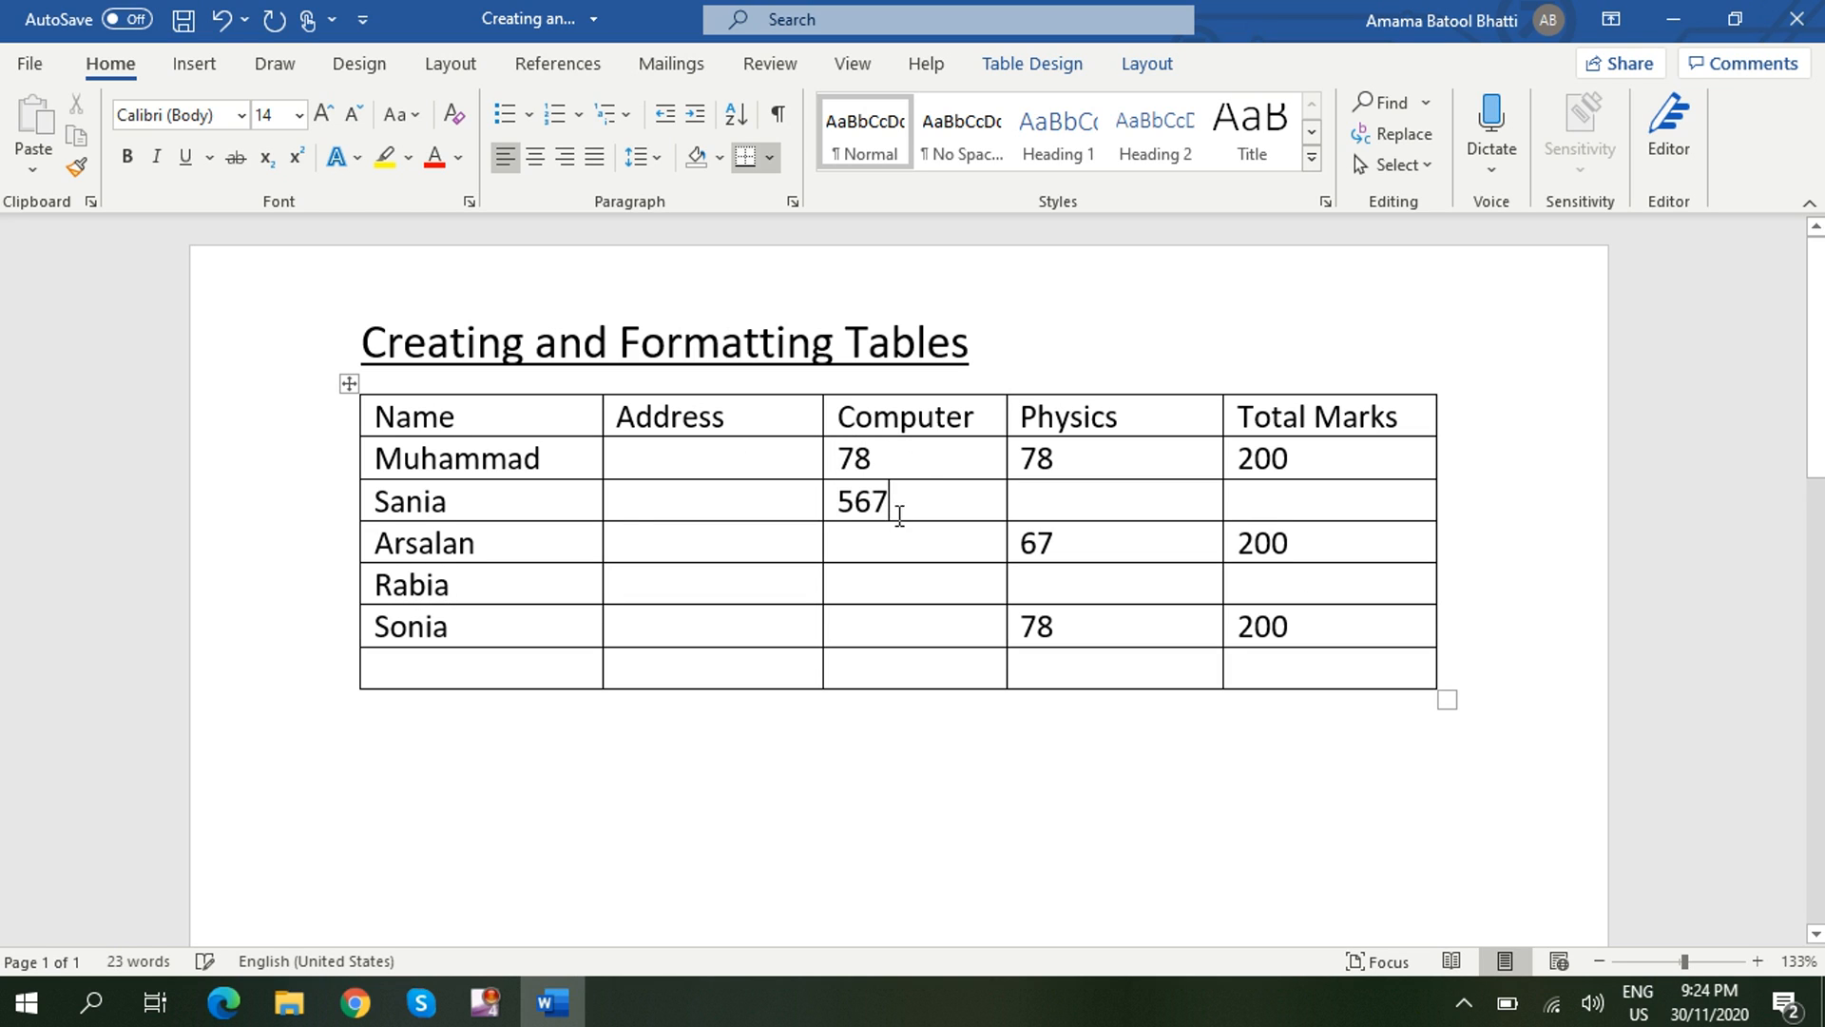
pyautogui.press('BackSpace')
pyautogui.click(888, 540)
pyautogui.write('67')
pyautogui.click(882, 582)
pyautogui.write('4545')
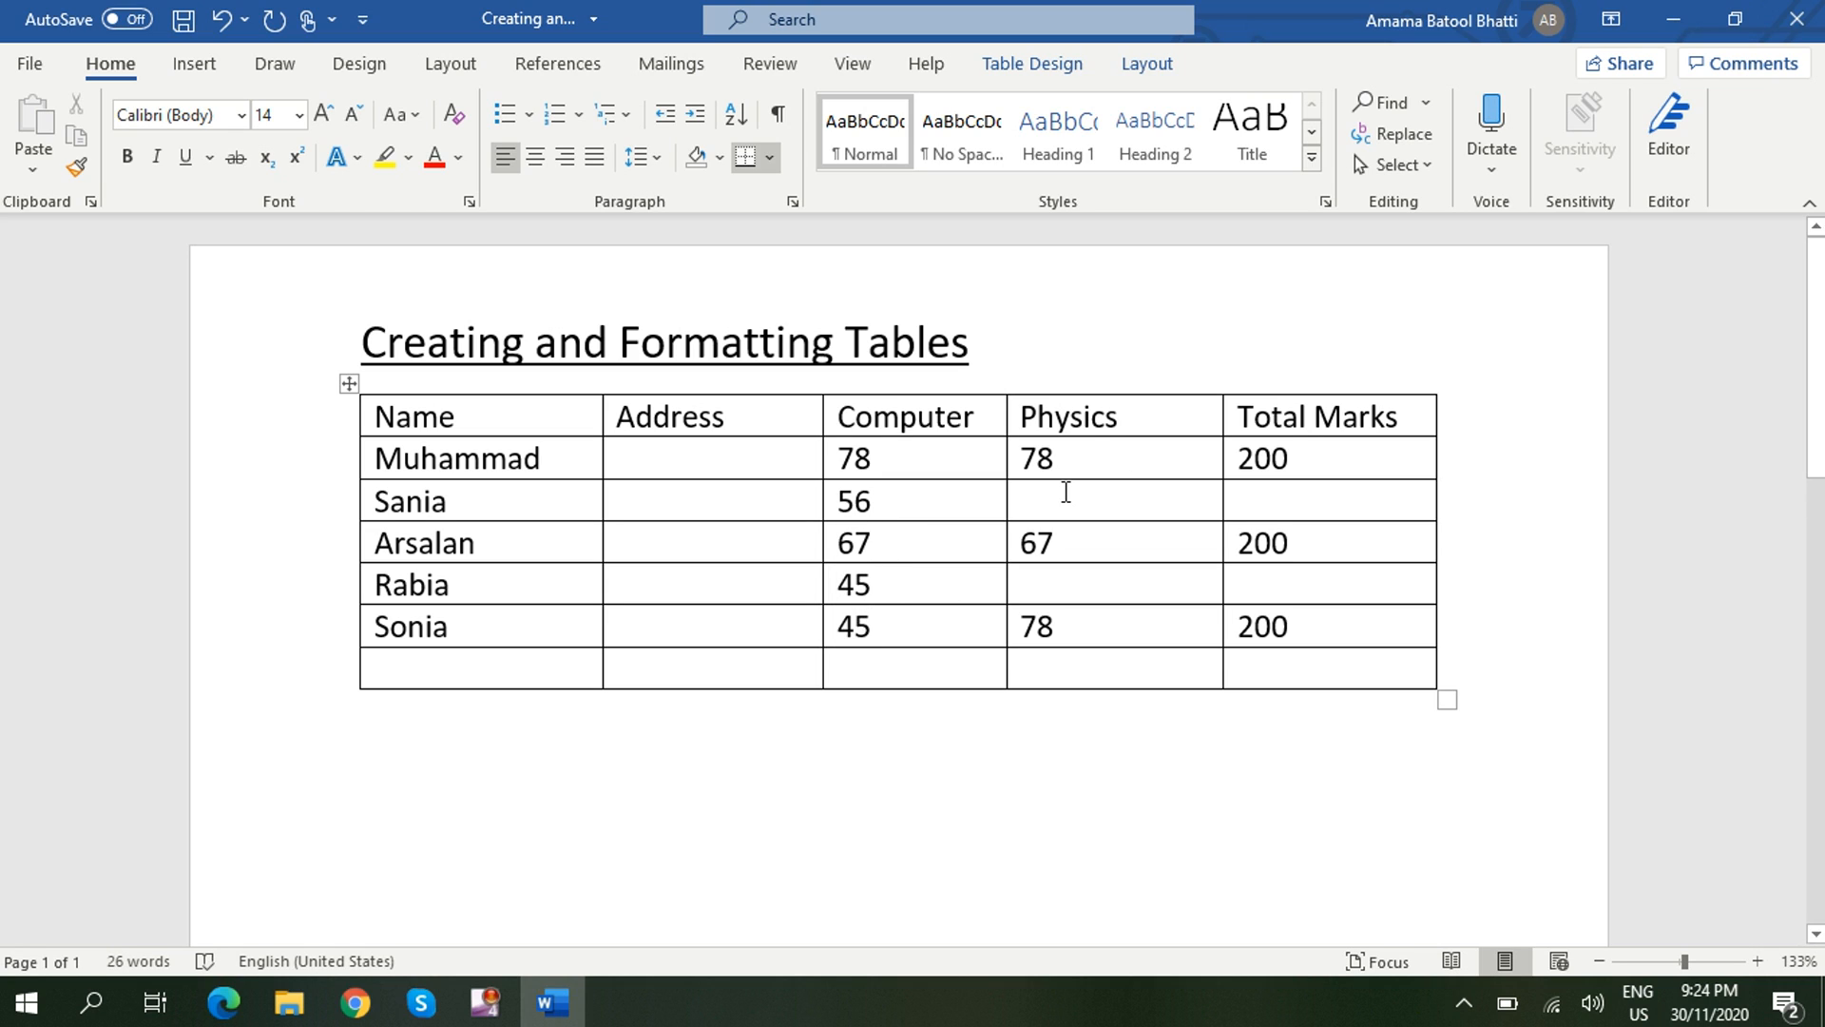
# Enter the missing Physics marks: 77 for the second student and 65 for the fourth.
pyautogui.click(1062, 497)
pyautogui.write('77')
pyautogui.click(1012, 580)
pyautogui.click(1033, 578)
pyautogui.write('65')
# Enter 200 as Total Marks for the second and fourth students.
pyautogui.click(1255, 495)
pyautogui.write('200')
pyautogui.press('Down')
pyautogui.press('Down')
pyautogui.write('200')
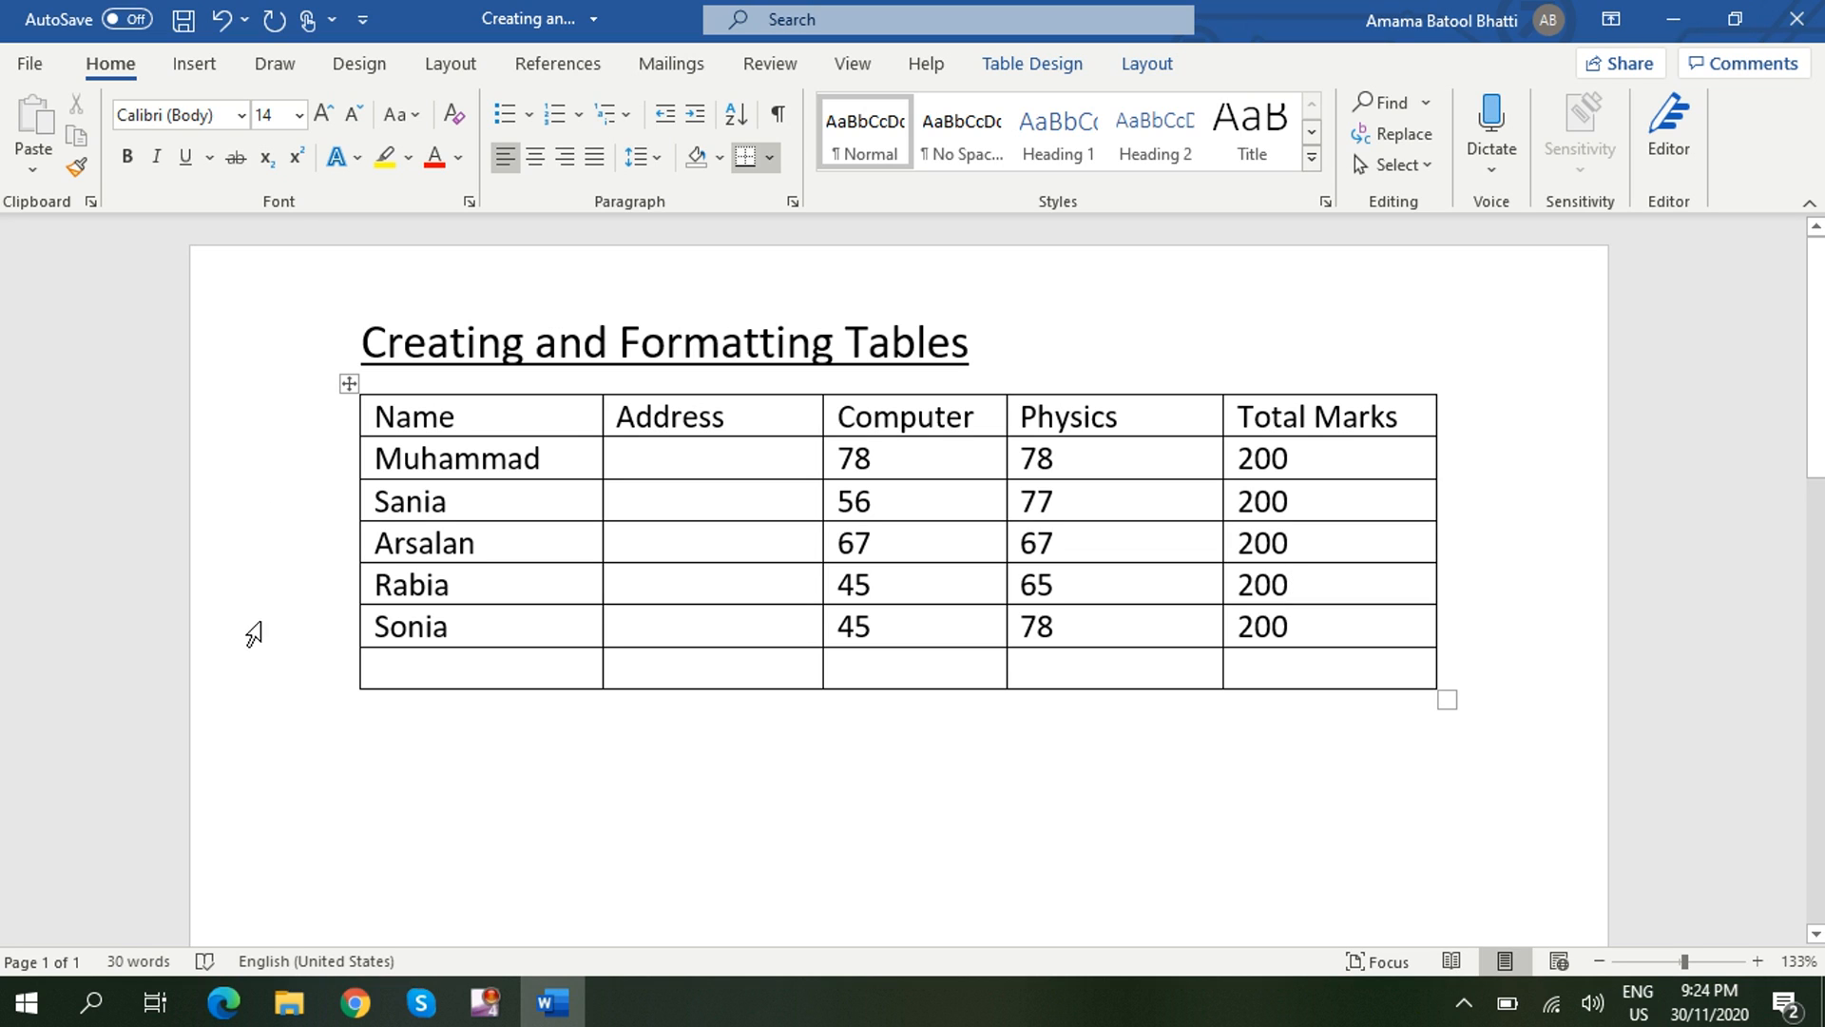
# Insert a column before the Name column and give it the header S. NO.
pyautogui.moveTo(324, 625)
pyautogui.click(1152, 66)
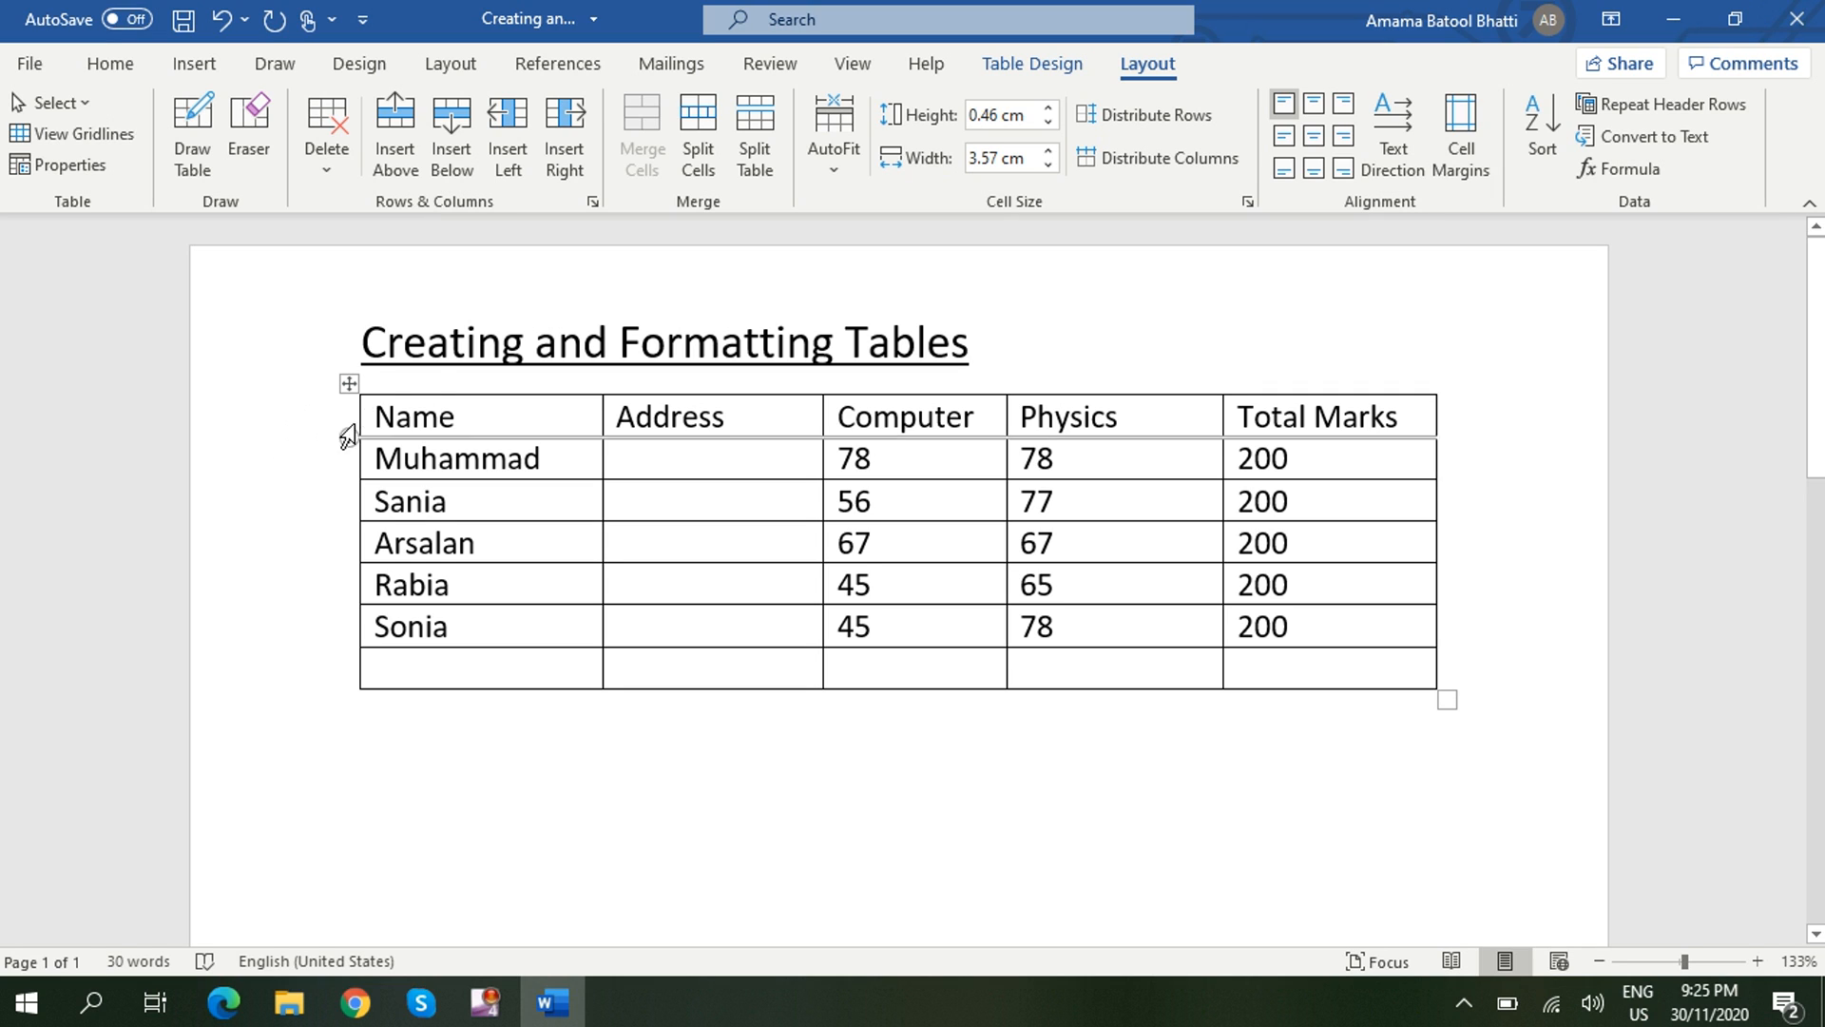
pyautogui.click(517, 121)
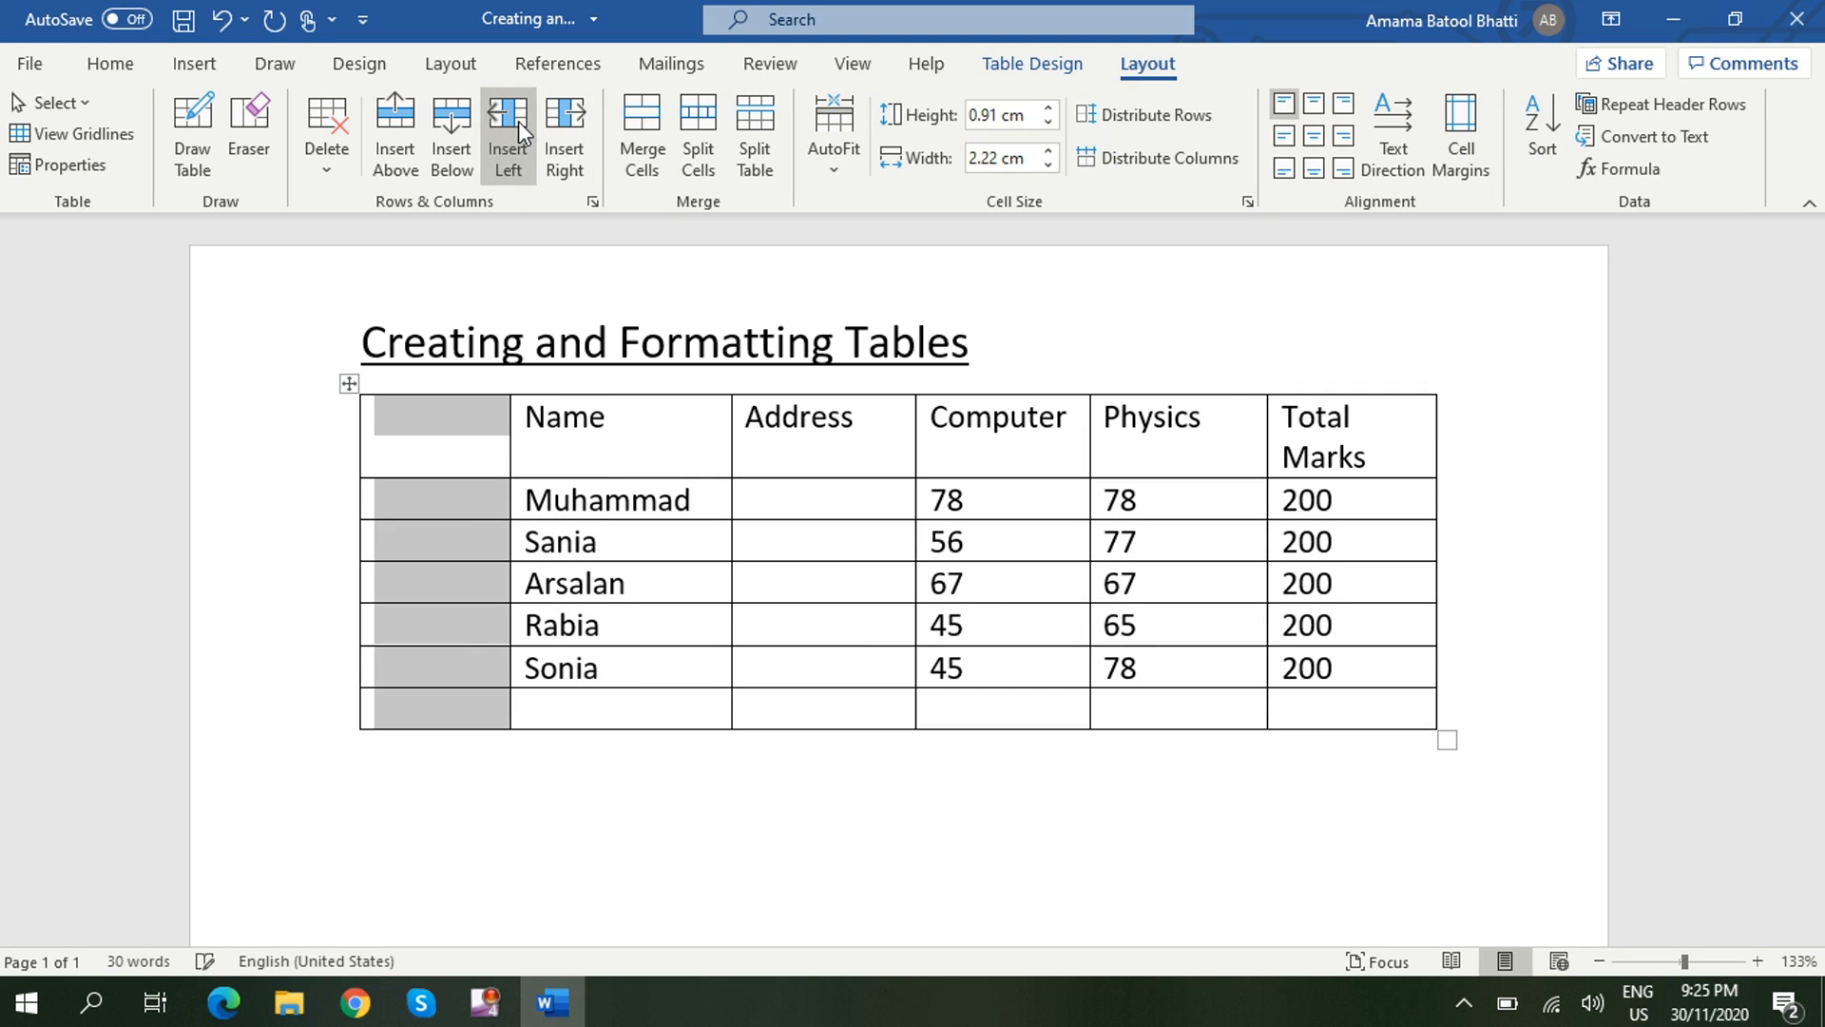
pyautogui.click(405, 426)
pyautogui.write('S')
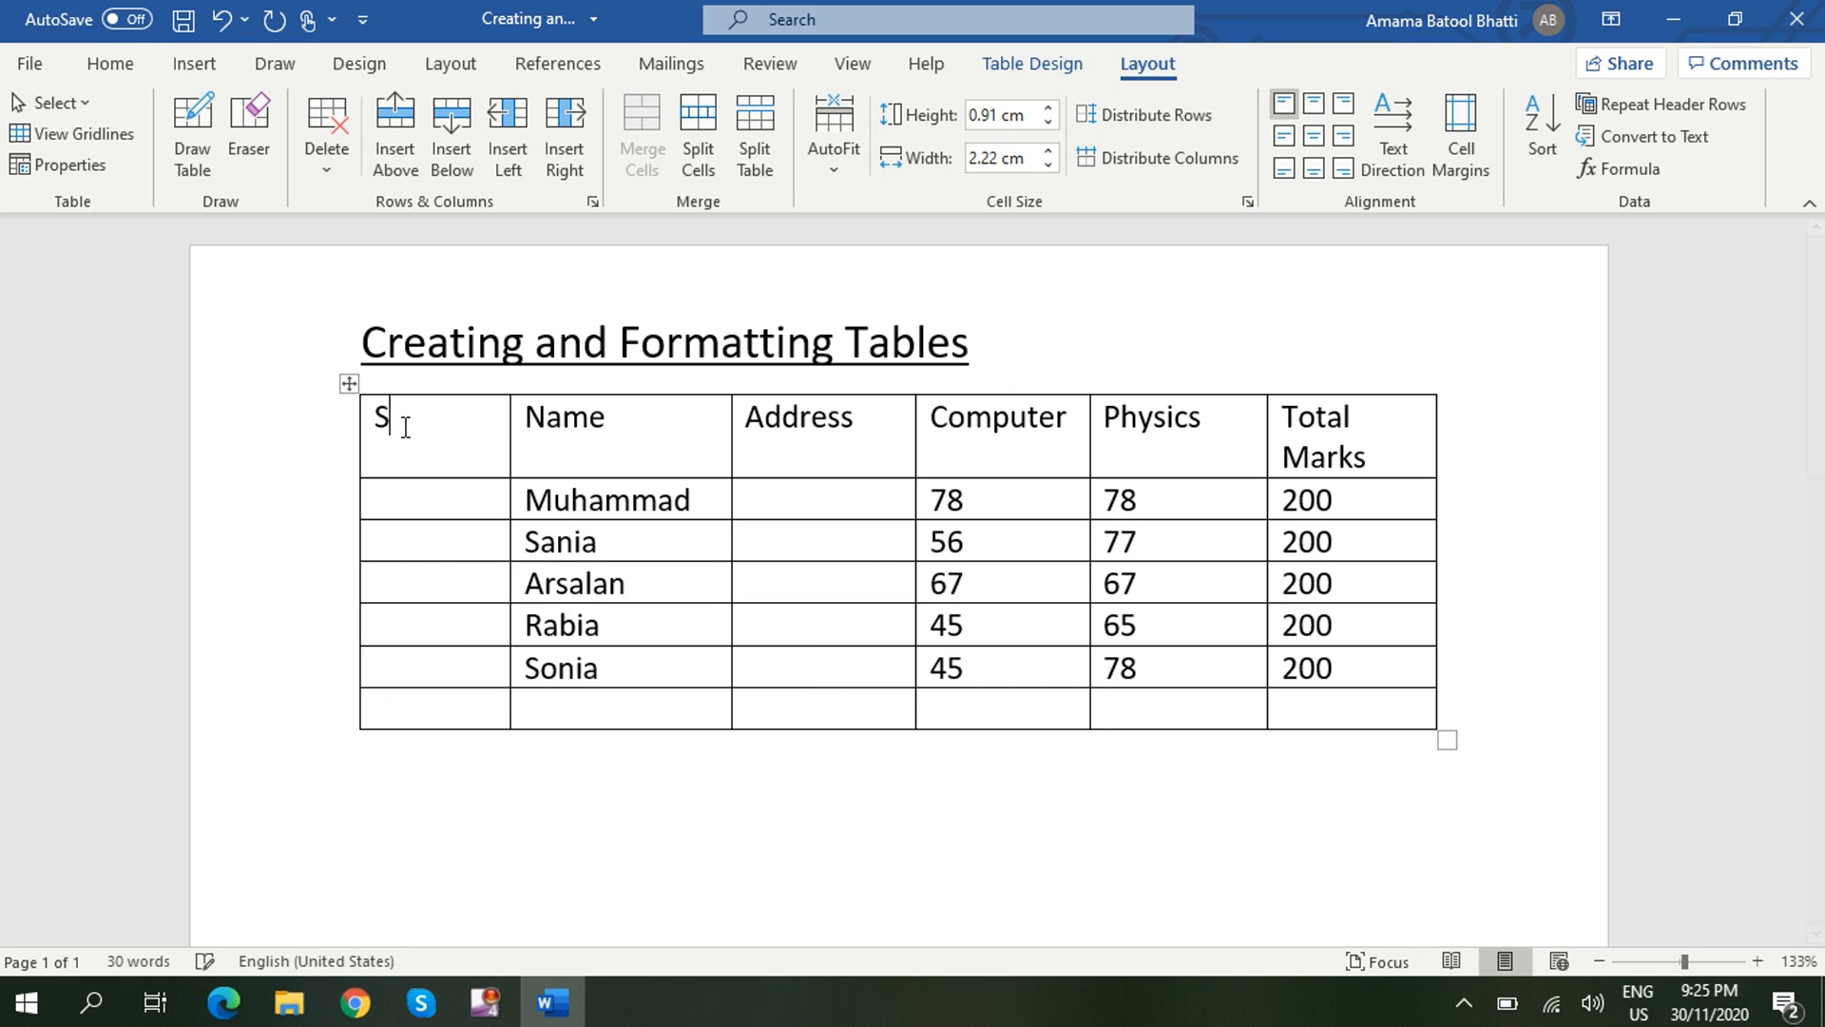
pyautogui.write('. NO')
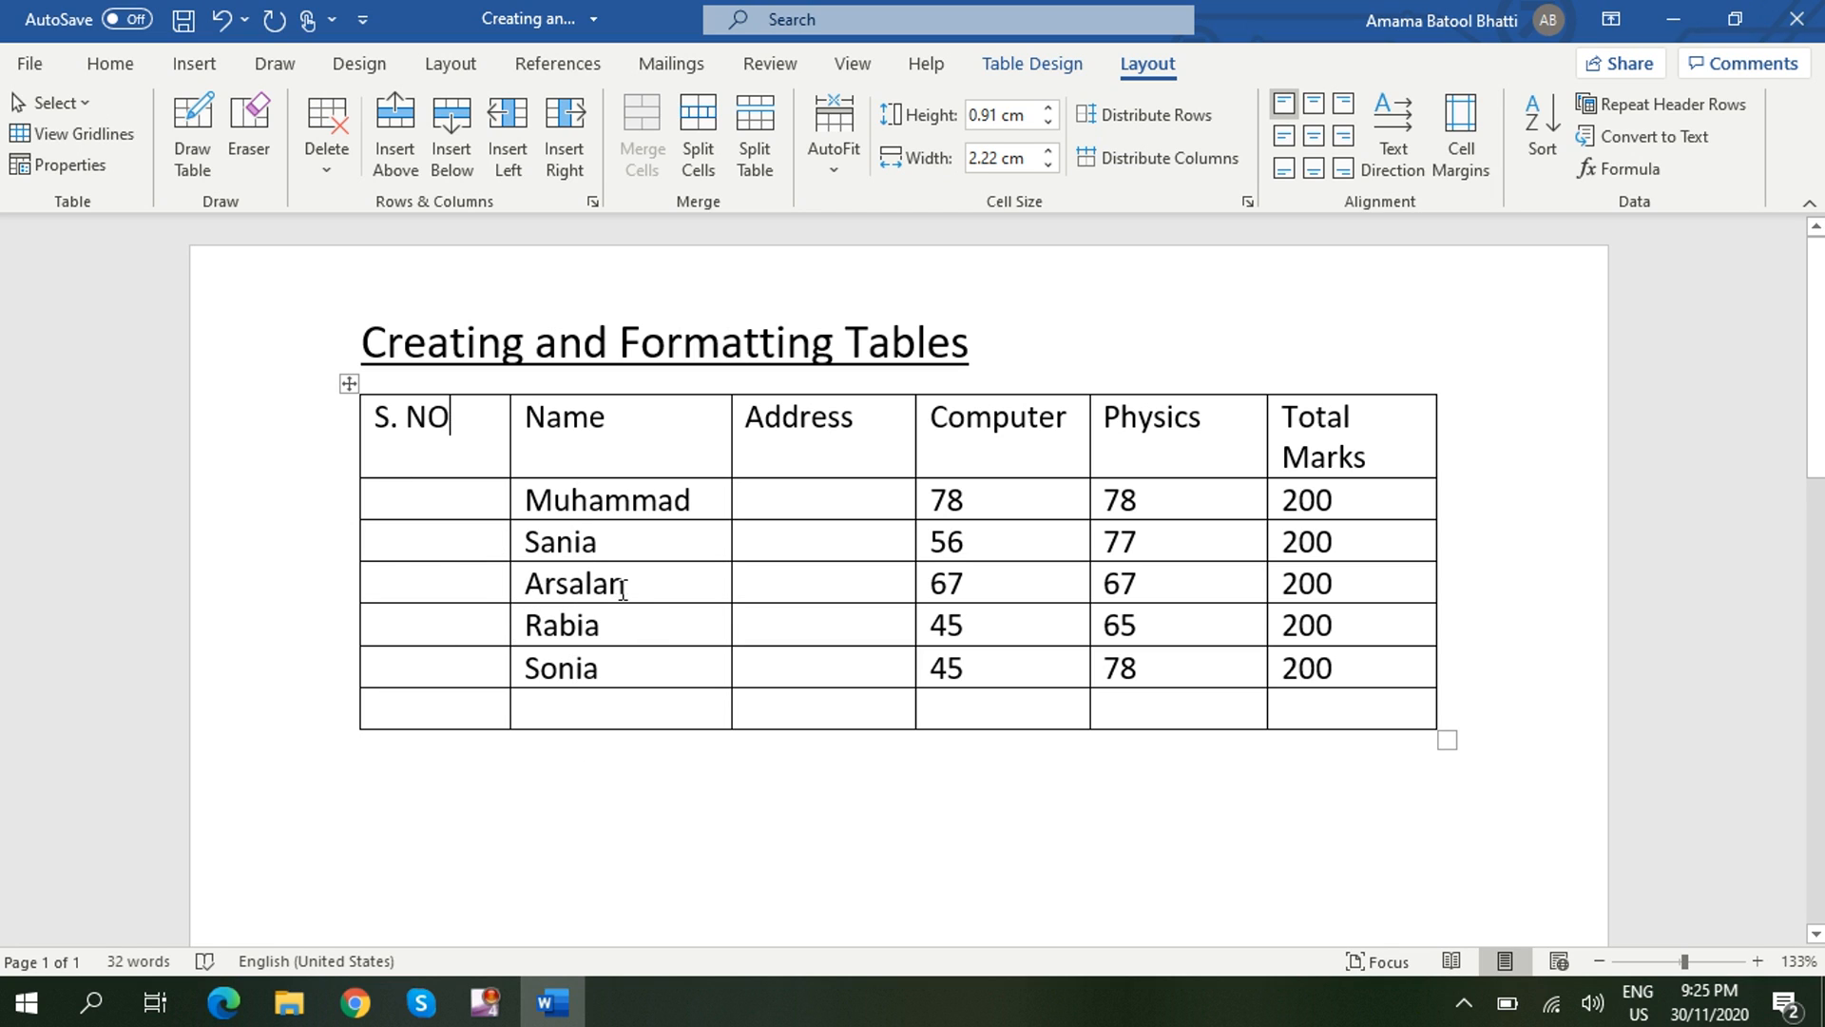
# Insert an empty row directly beneath the third student's row.
pyautogui.click(518, 587)
pyautogui.click(526, 586)
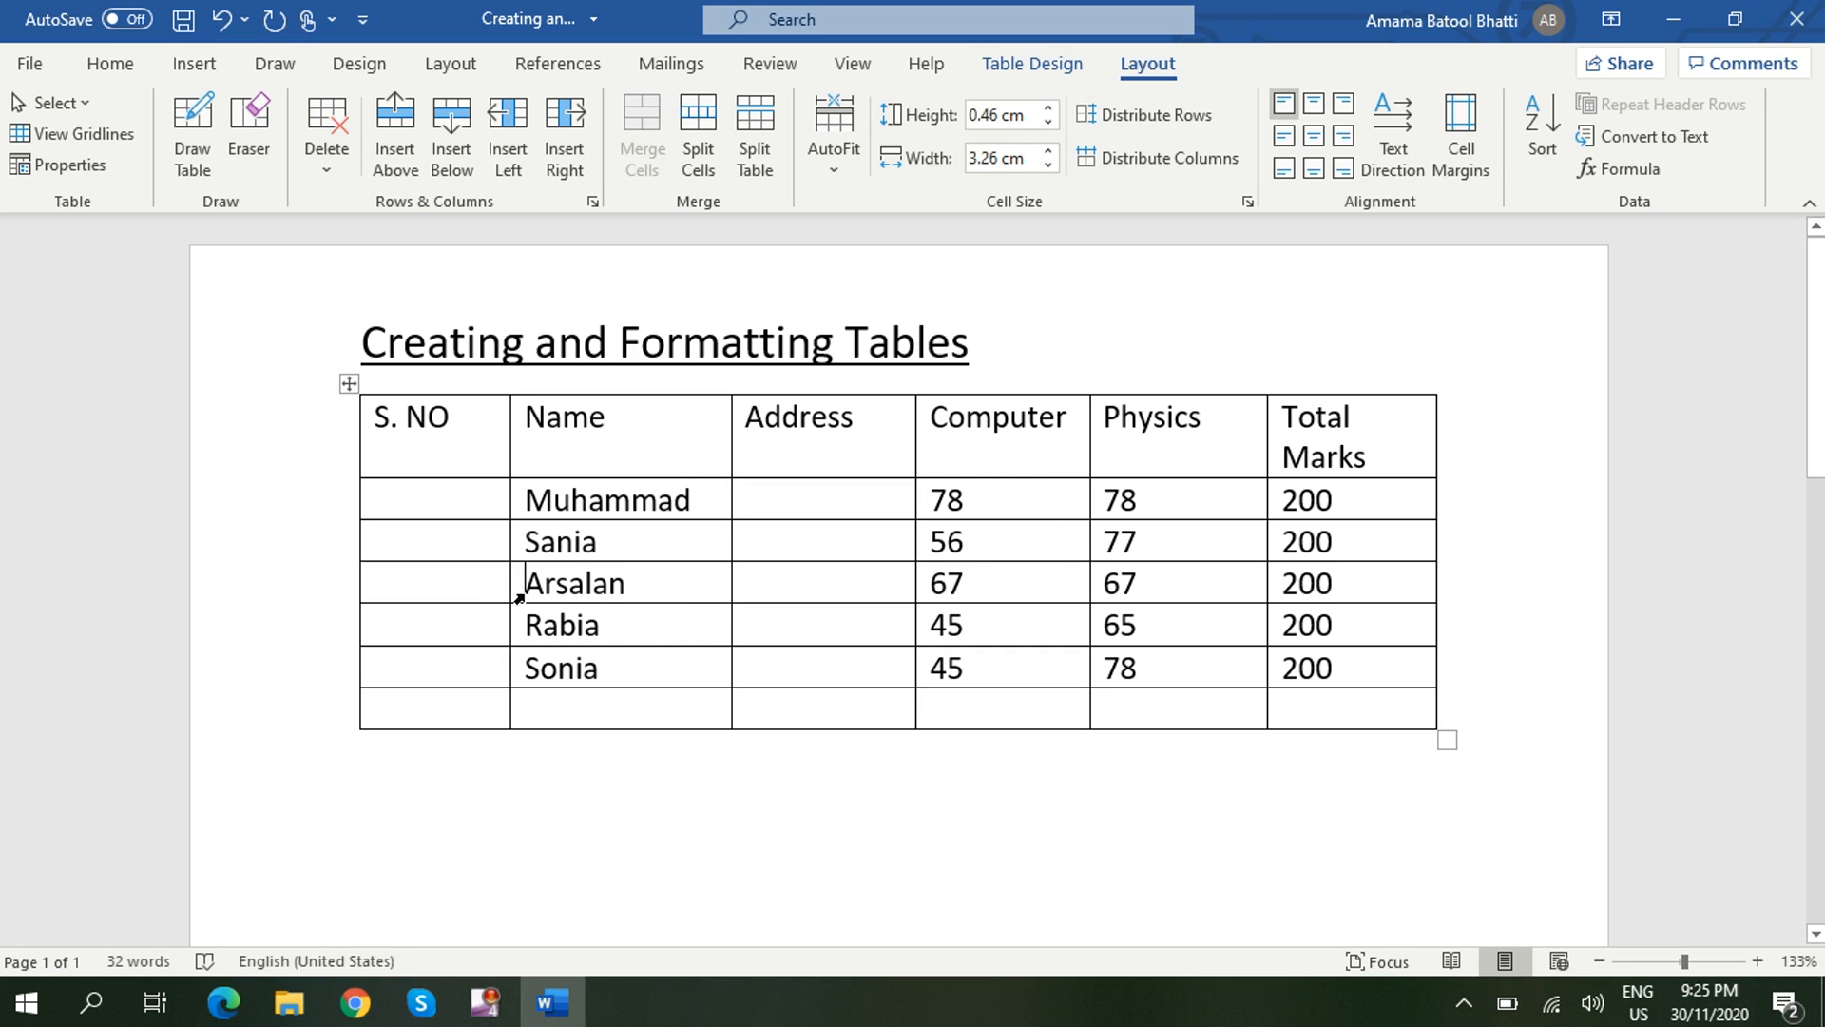
pyautogui.click(453, 156)
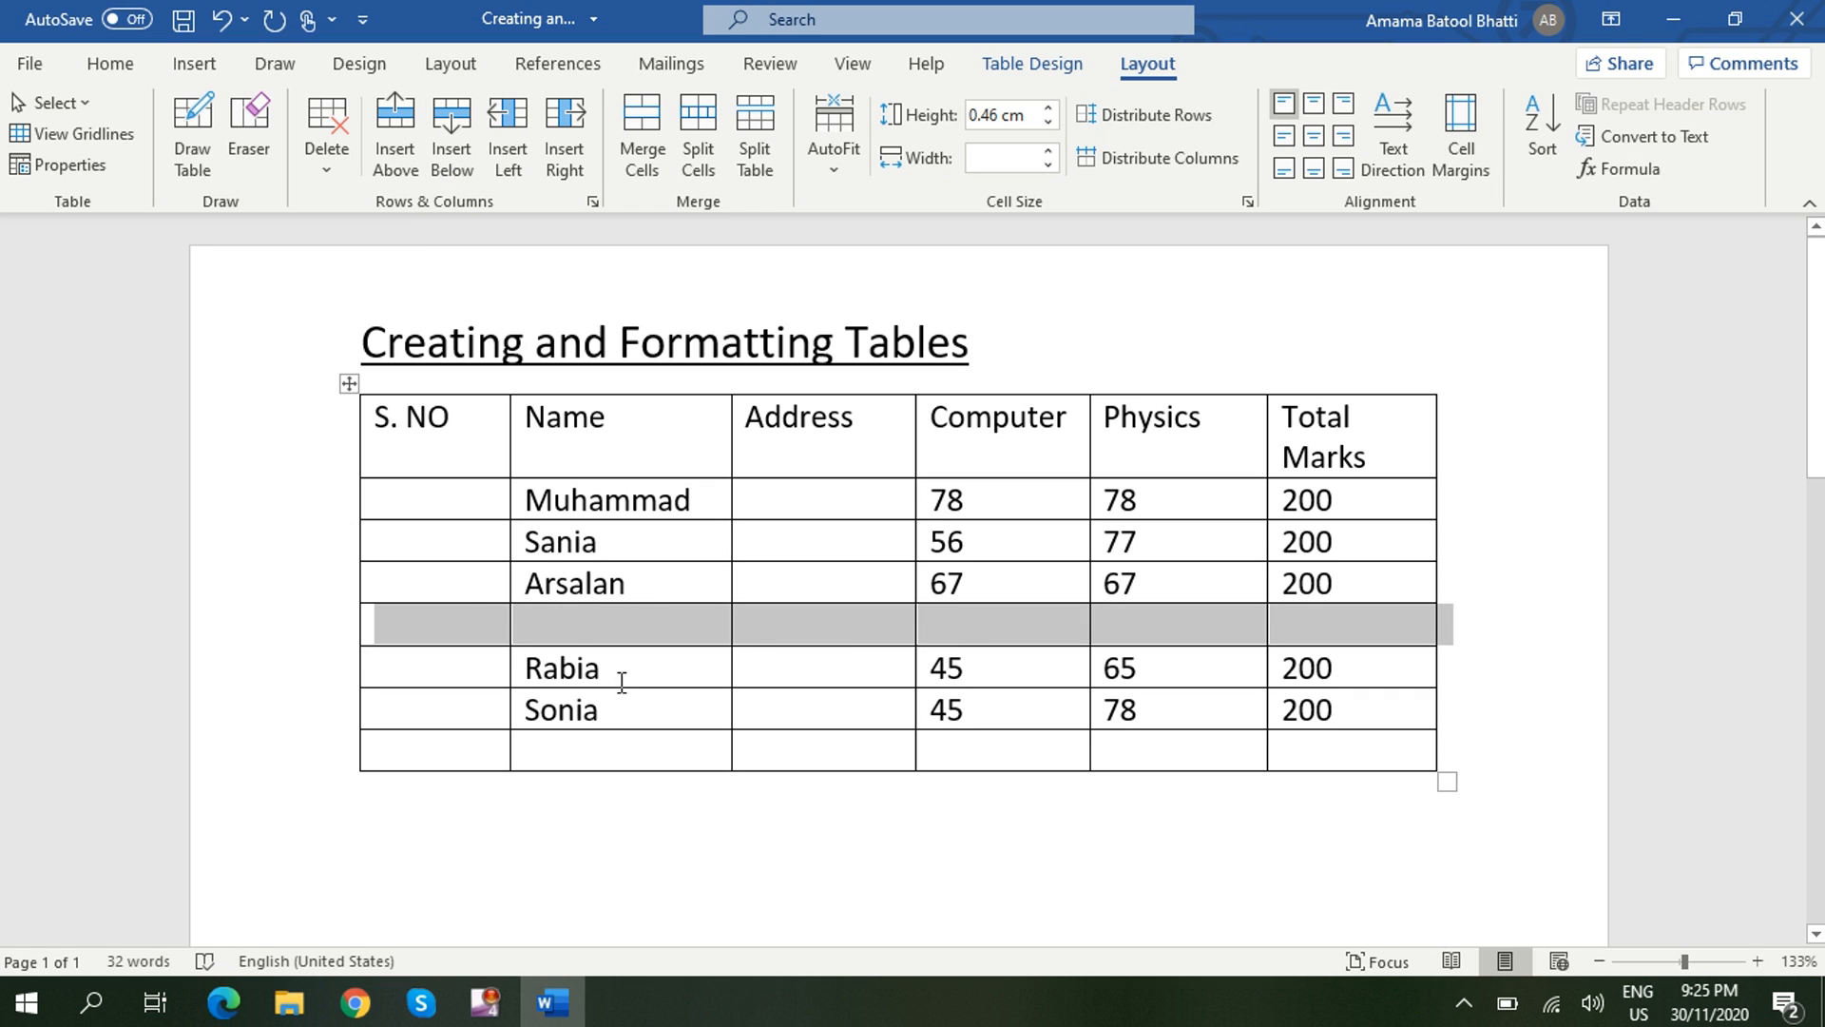
pyautogui.click(571, 802)
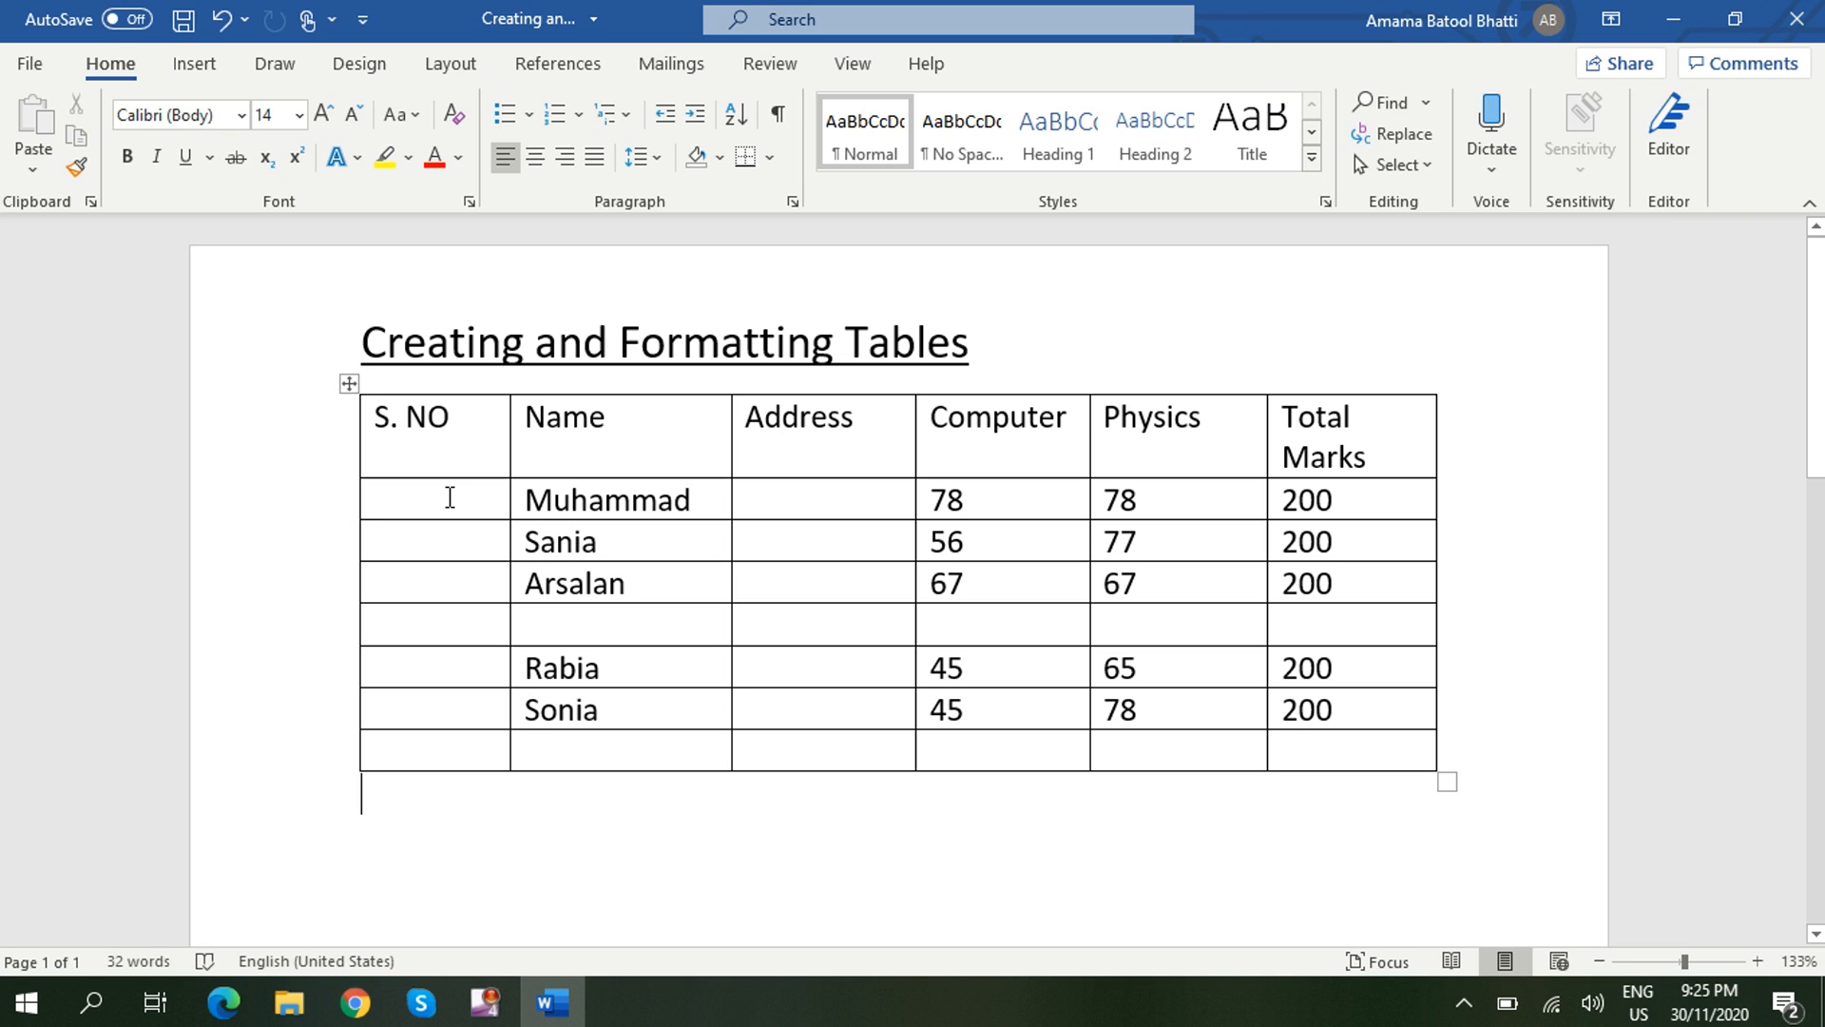
# Delete the S. NO column from the table.
pyautogui.click(450, 498)
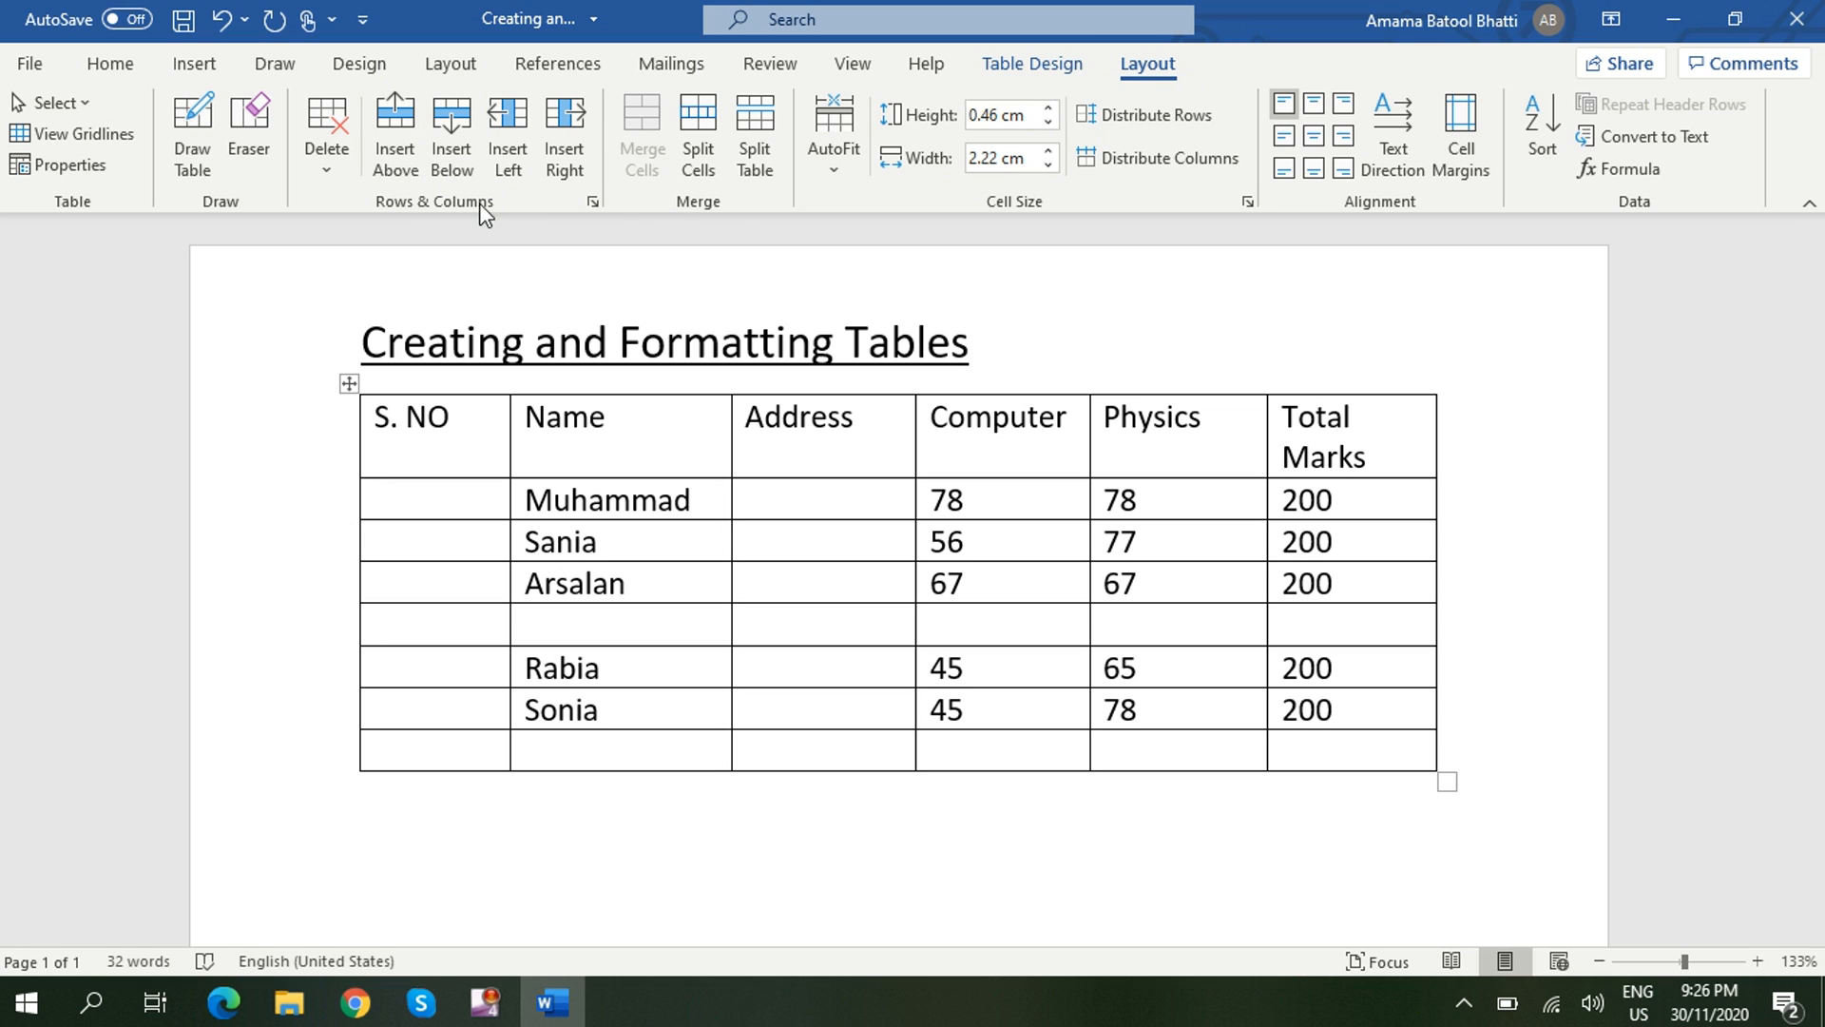
pyautogui.click(322, 168)
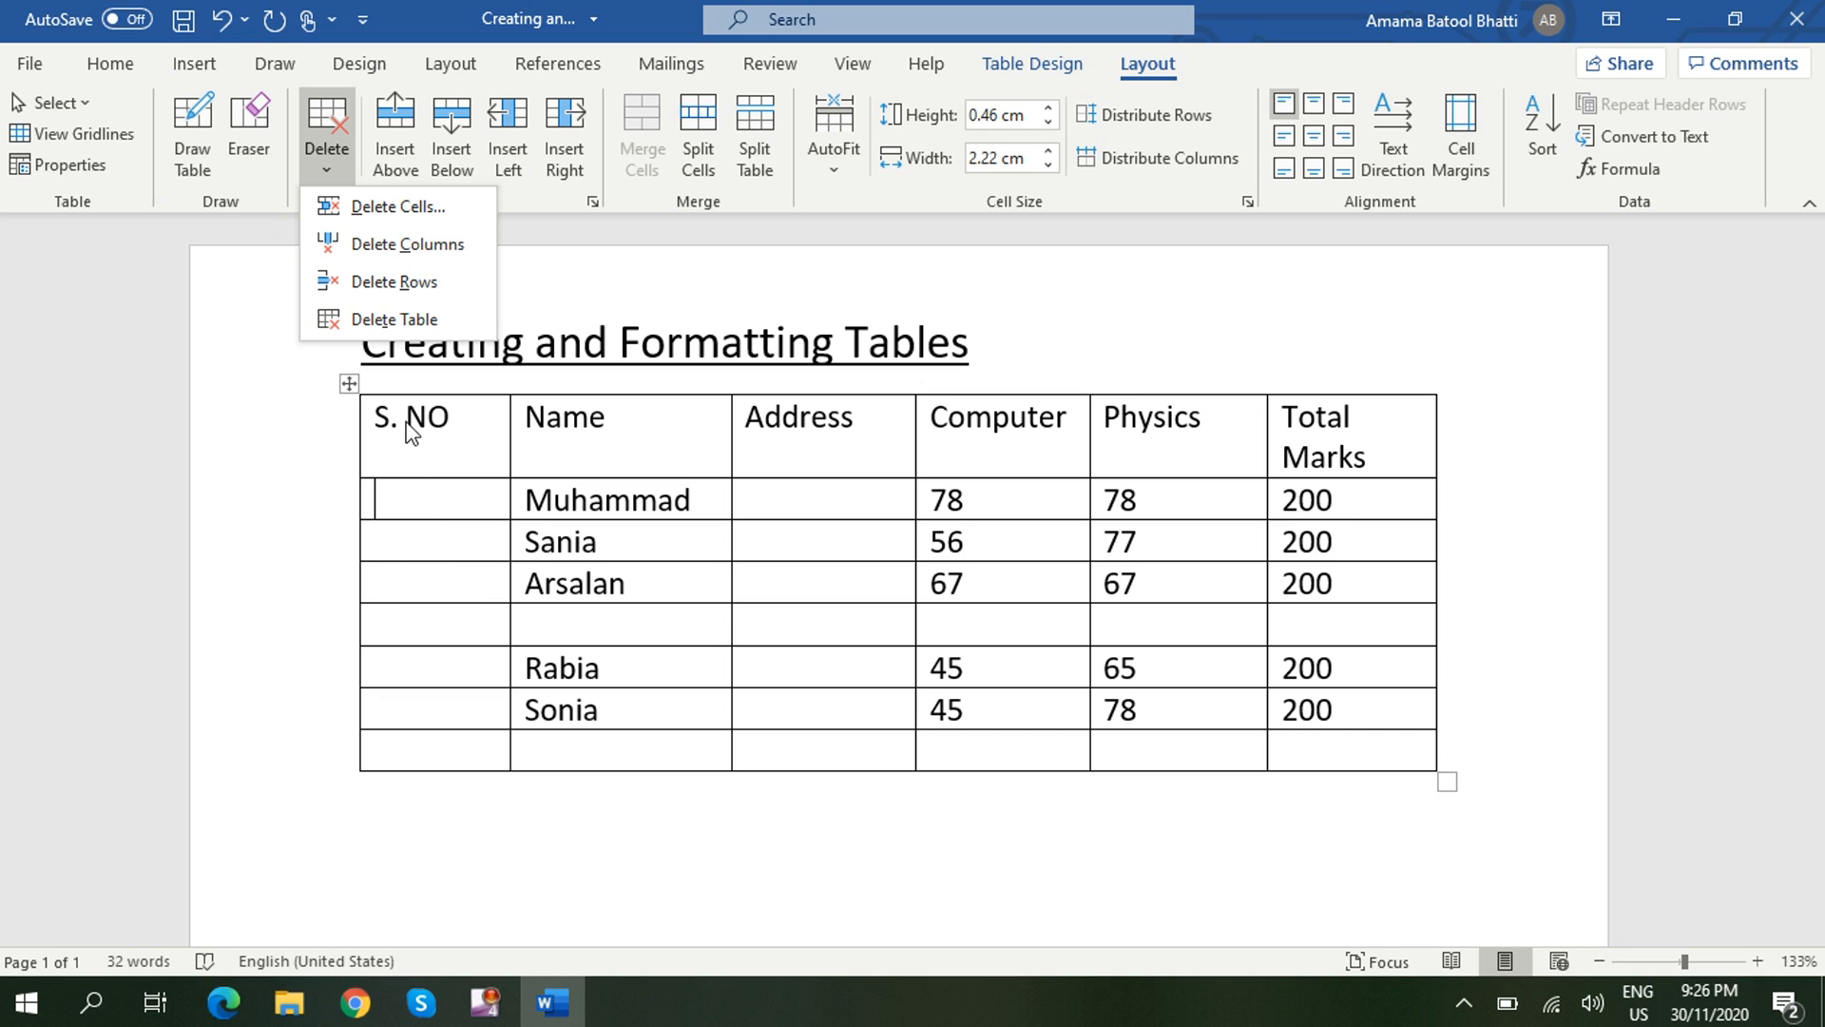
pyautogui.click(427, 246)
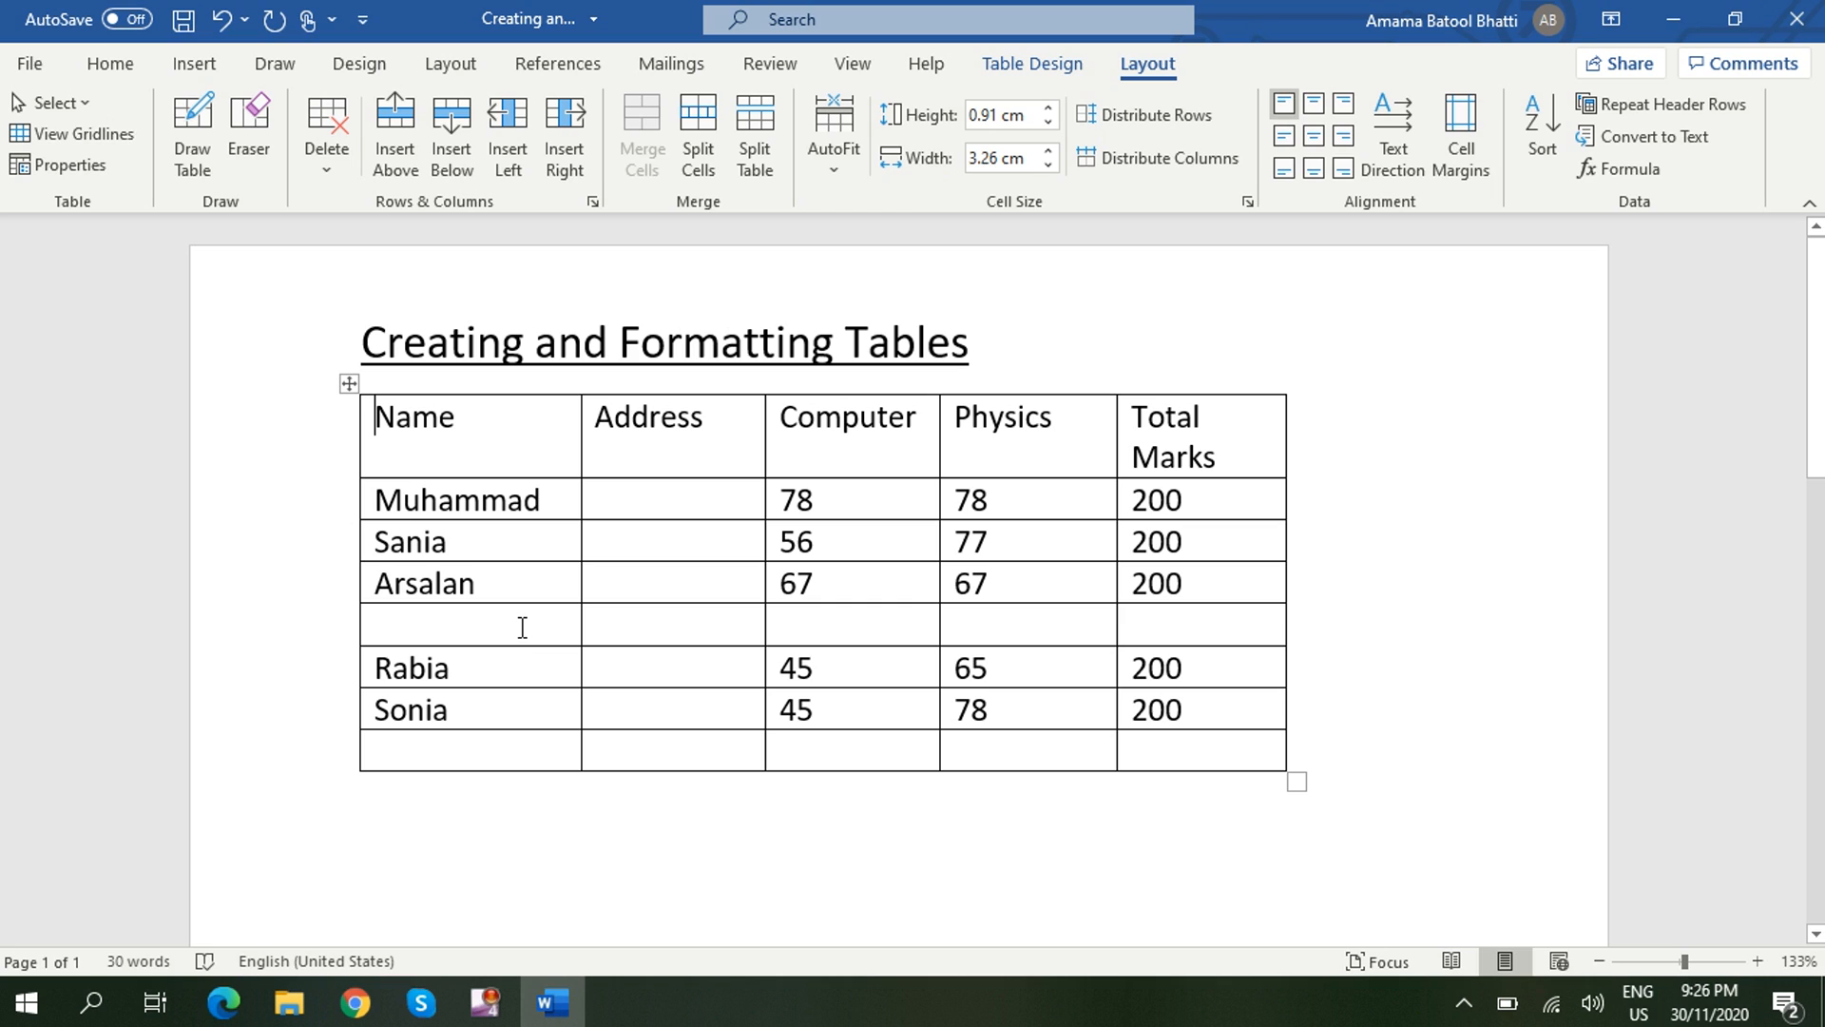
# Delete the empty row between the third and fourth students.
pyautogui.click(443, 624)
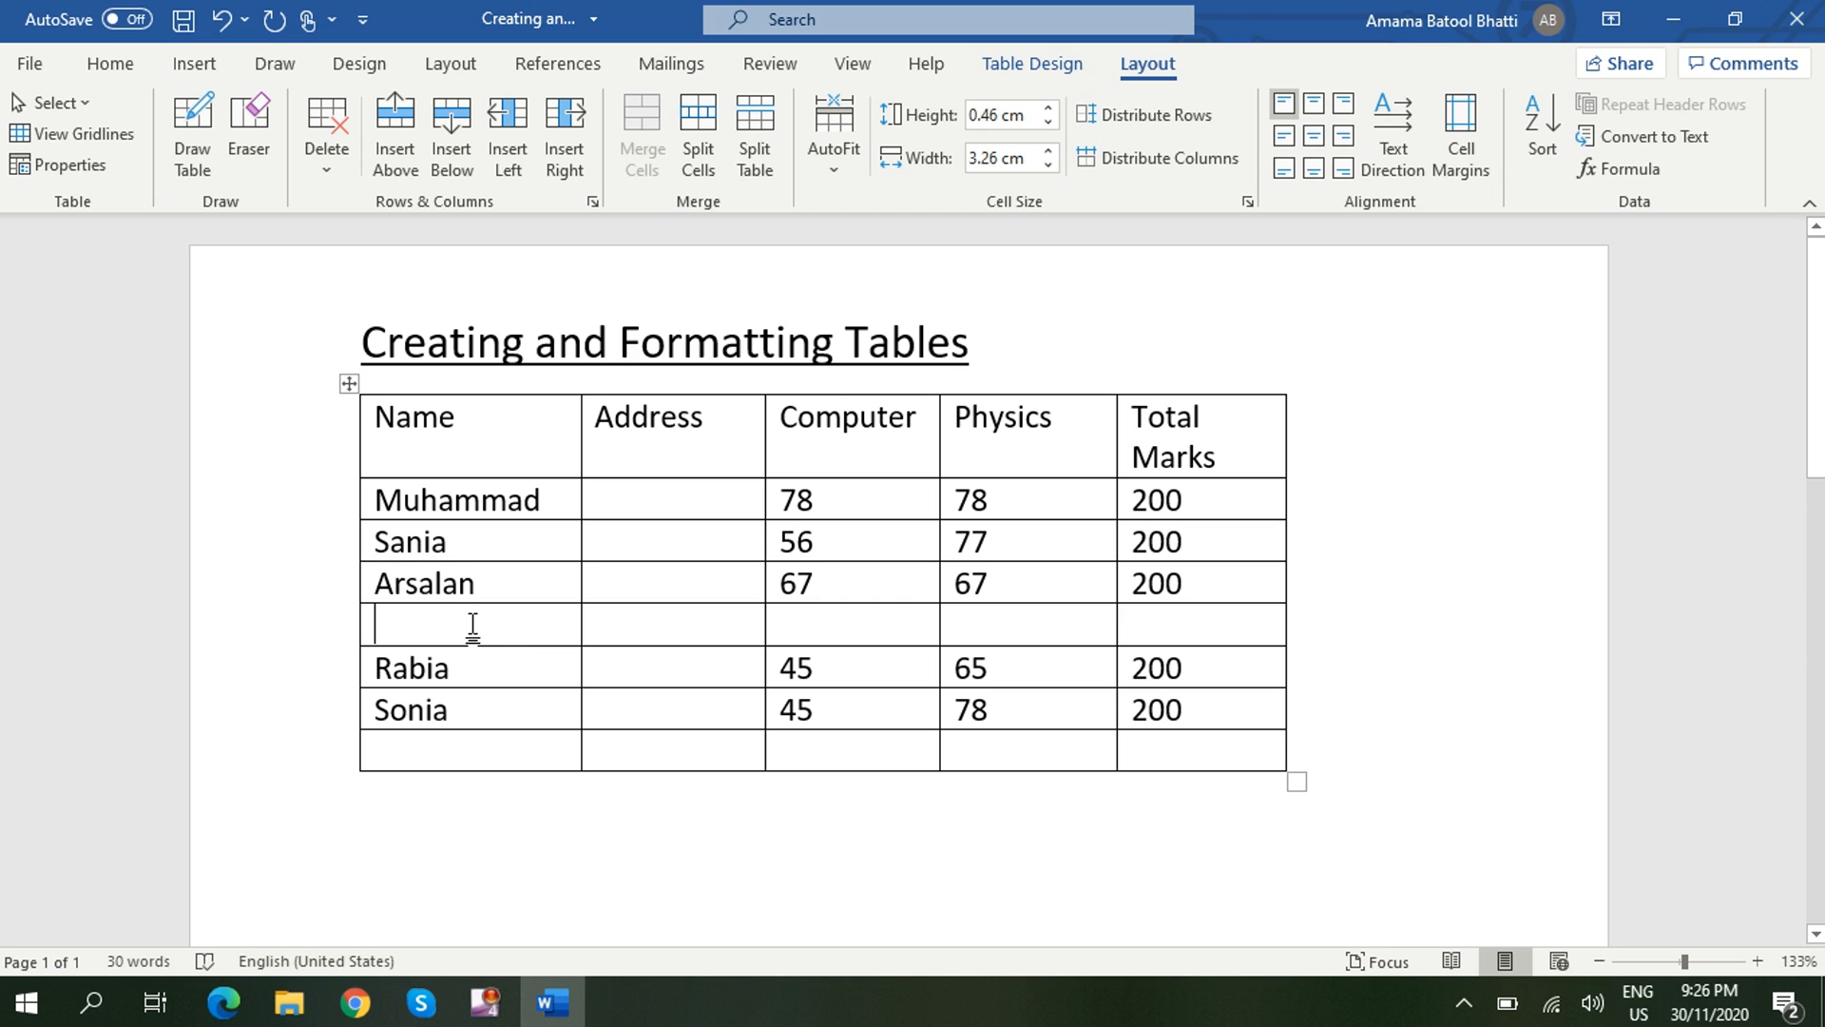
pyautogui.click(326, 150)
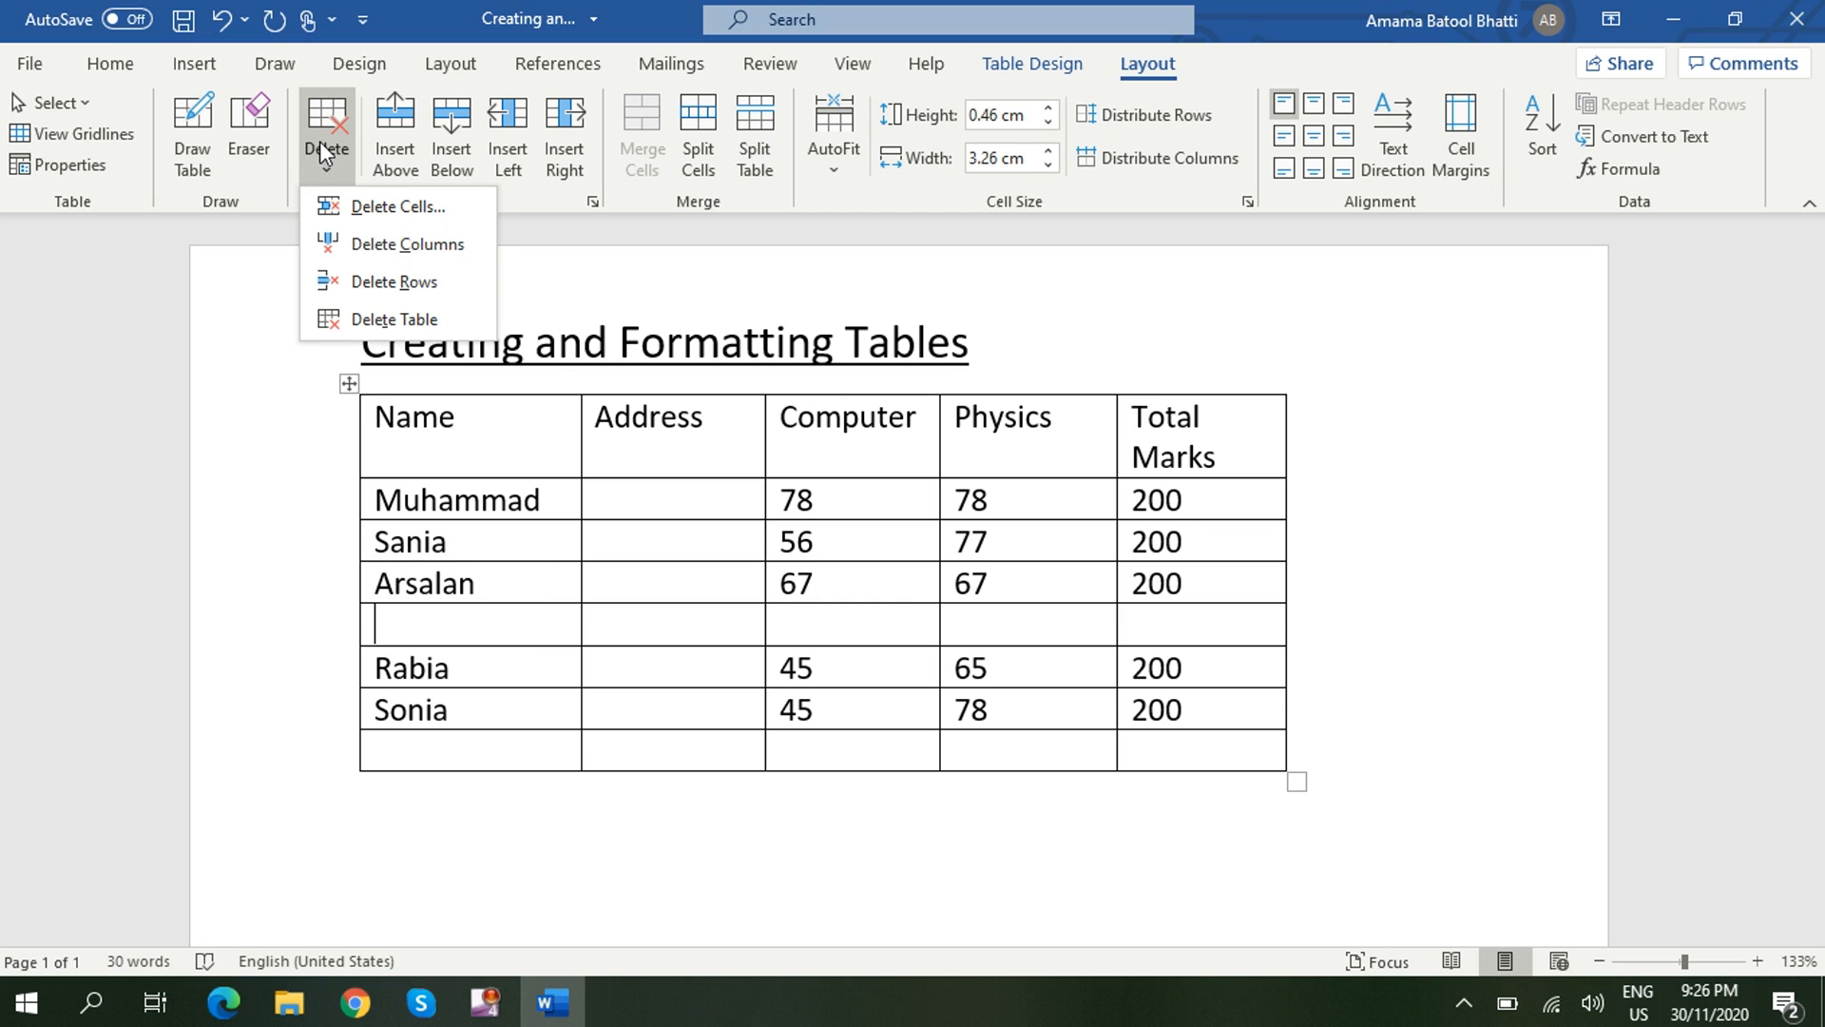
pyautogui.click(394, 280)
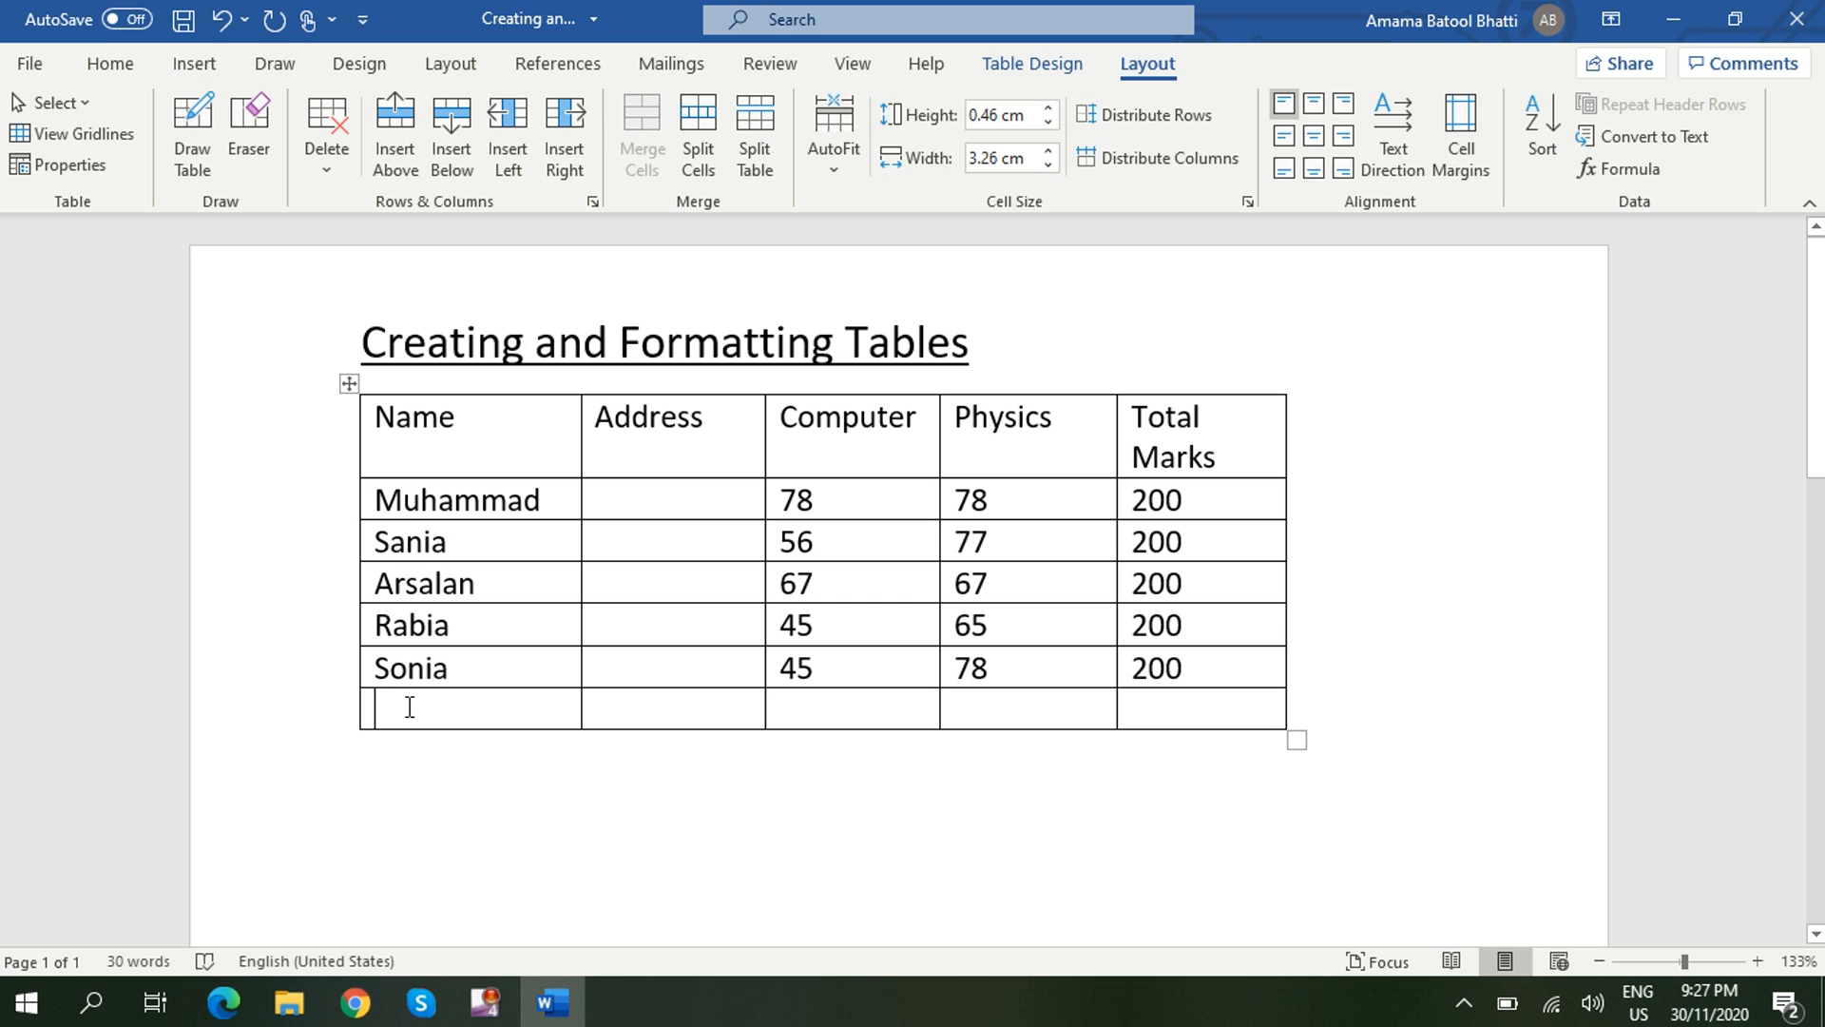
# Delete the entire empty row beneath the last student using the Delete Cells options.
pyautogui.rightClick(410, 706)
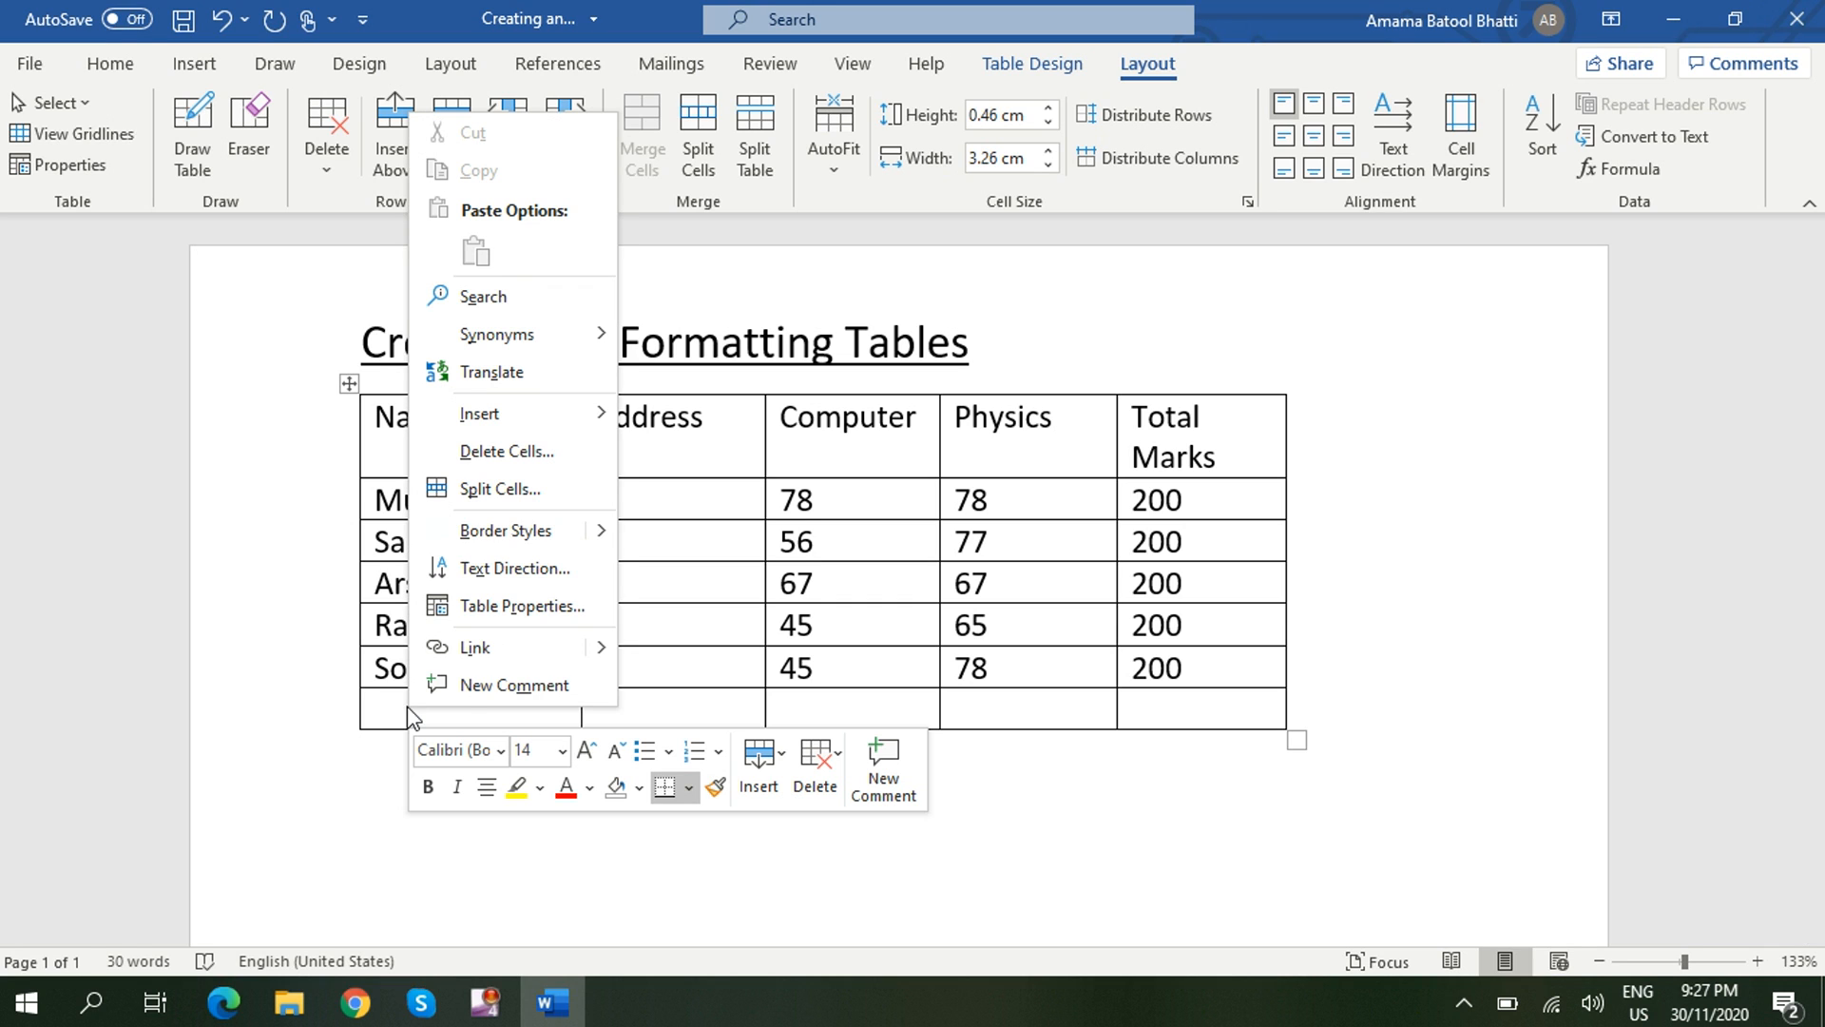
pyautogui.click(537, 455)
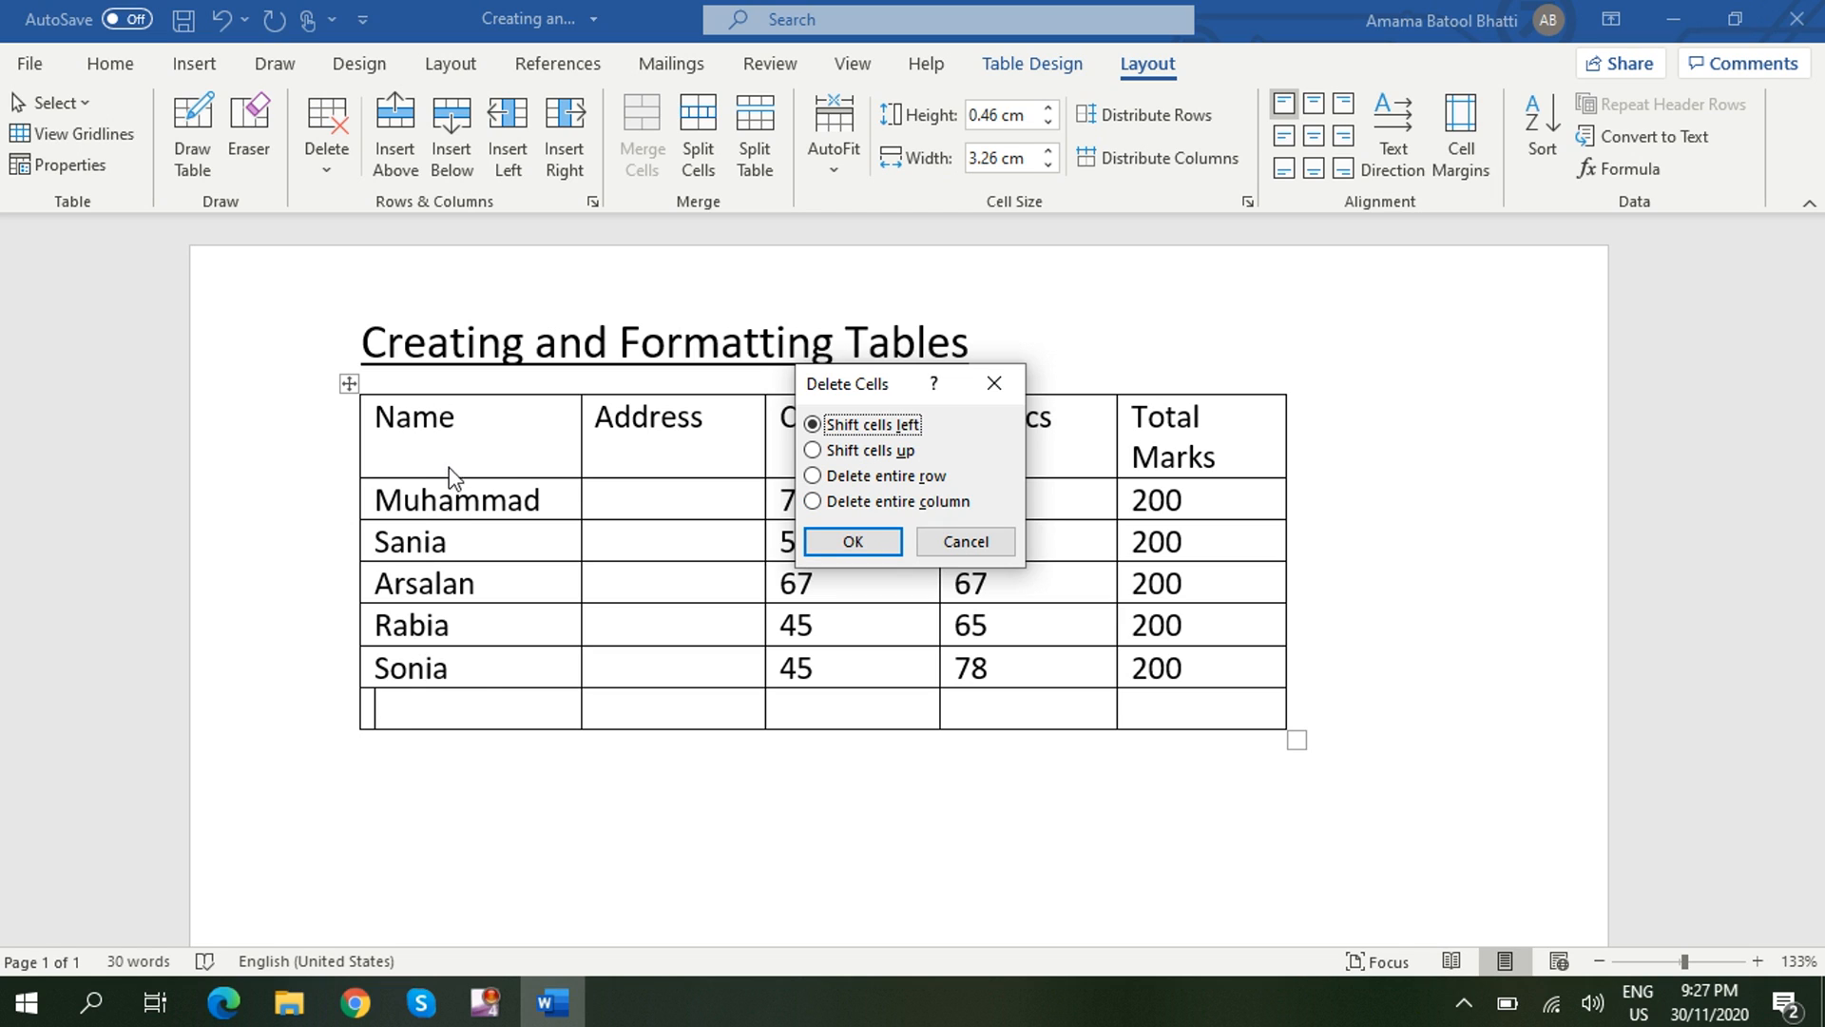
pyautogui.click(814, 476)
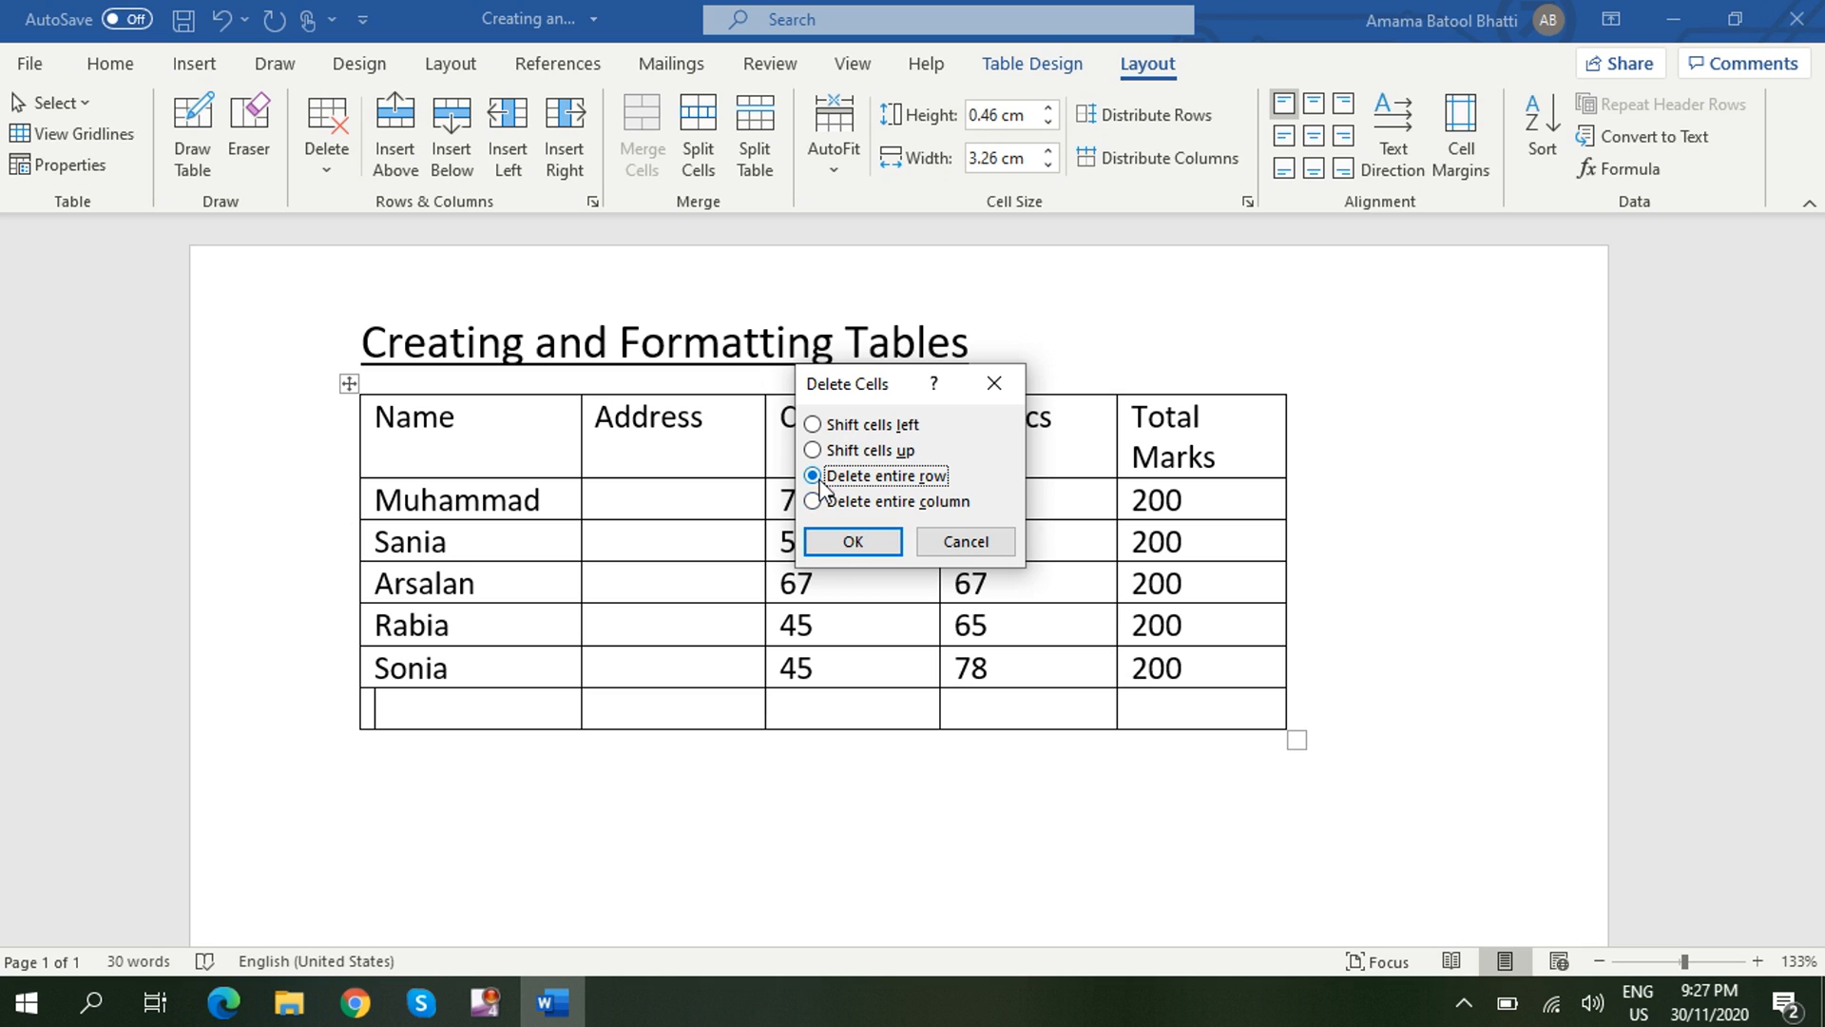
pyautogui.click(848, 541)
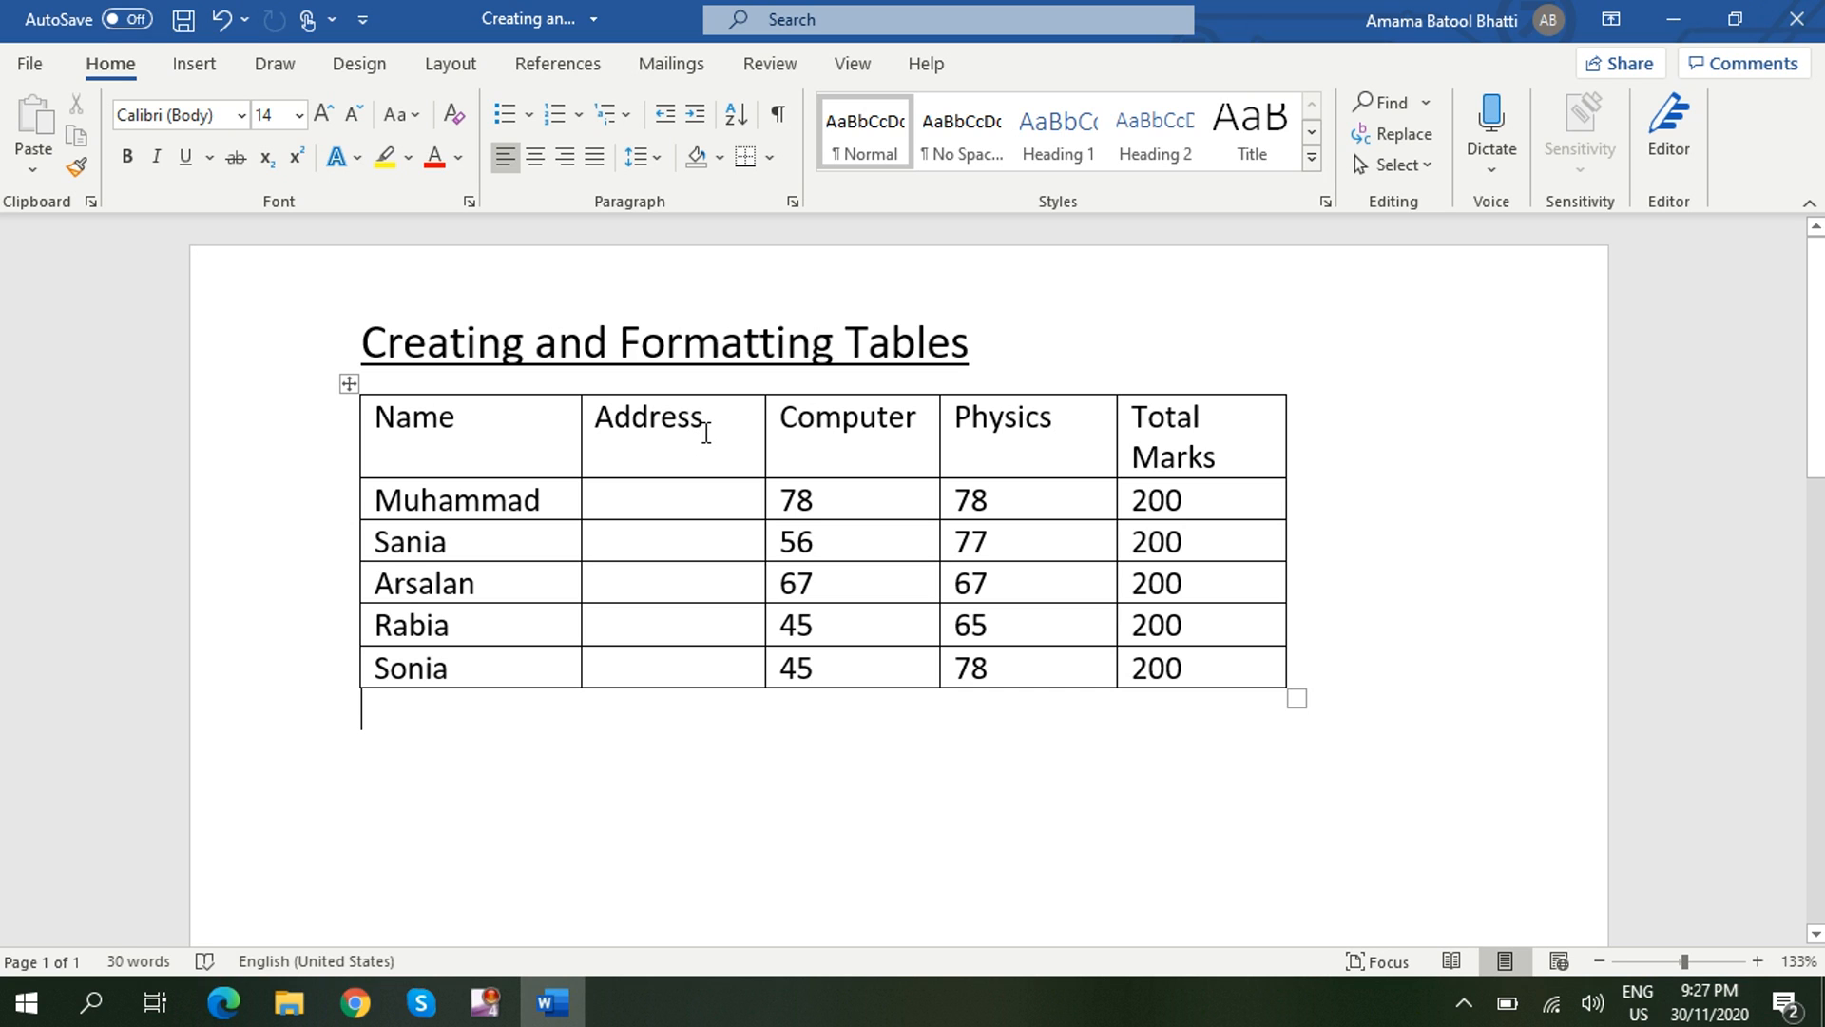
# Increase the header row's height to 2.2 cm.
pyautogui.click(707, 433)
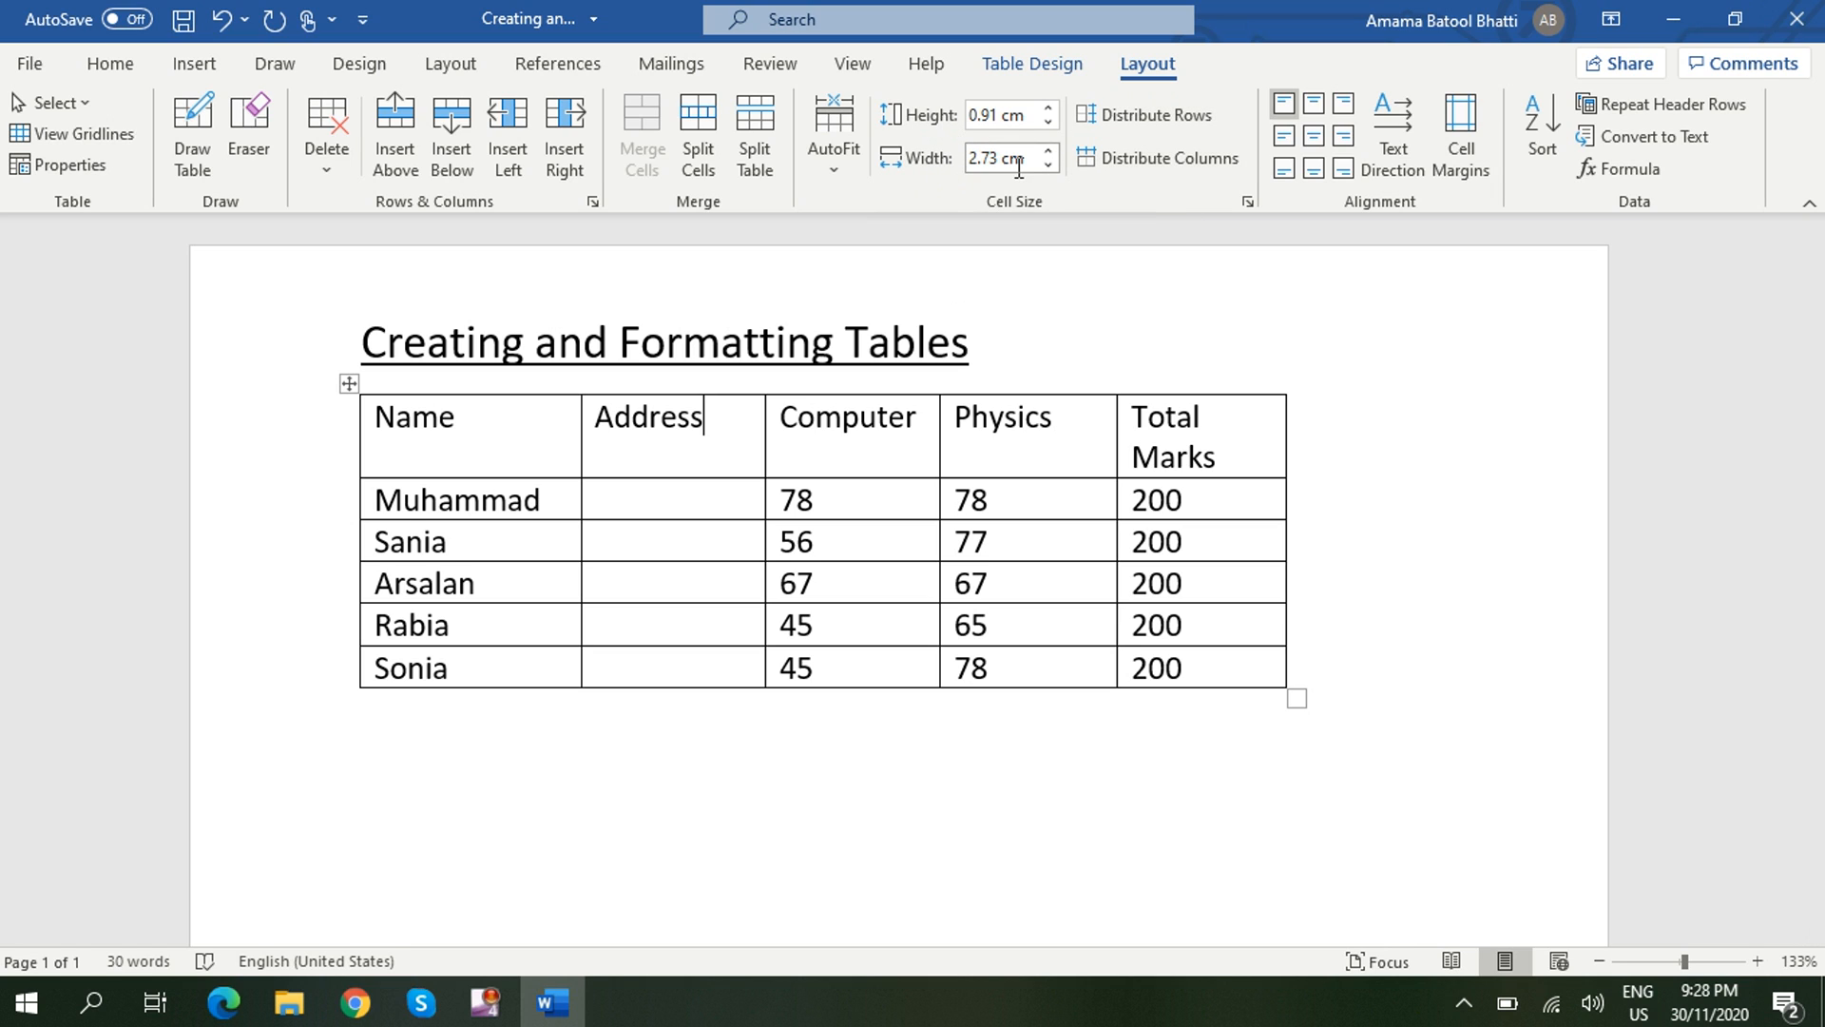
pyautogui.click(1051, 108)
pyautogui.click(1052, 108)
pyautogui.click(1051, 108)
pyautogui.click(1052, 108)
pyautogui.click(1052, 109)
pyautogui.click(1051, 109)
pyautogui.click(1051, 108)
pyautogui.click(1052, 109)
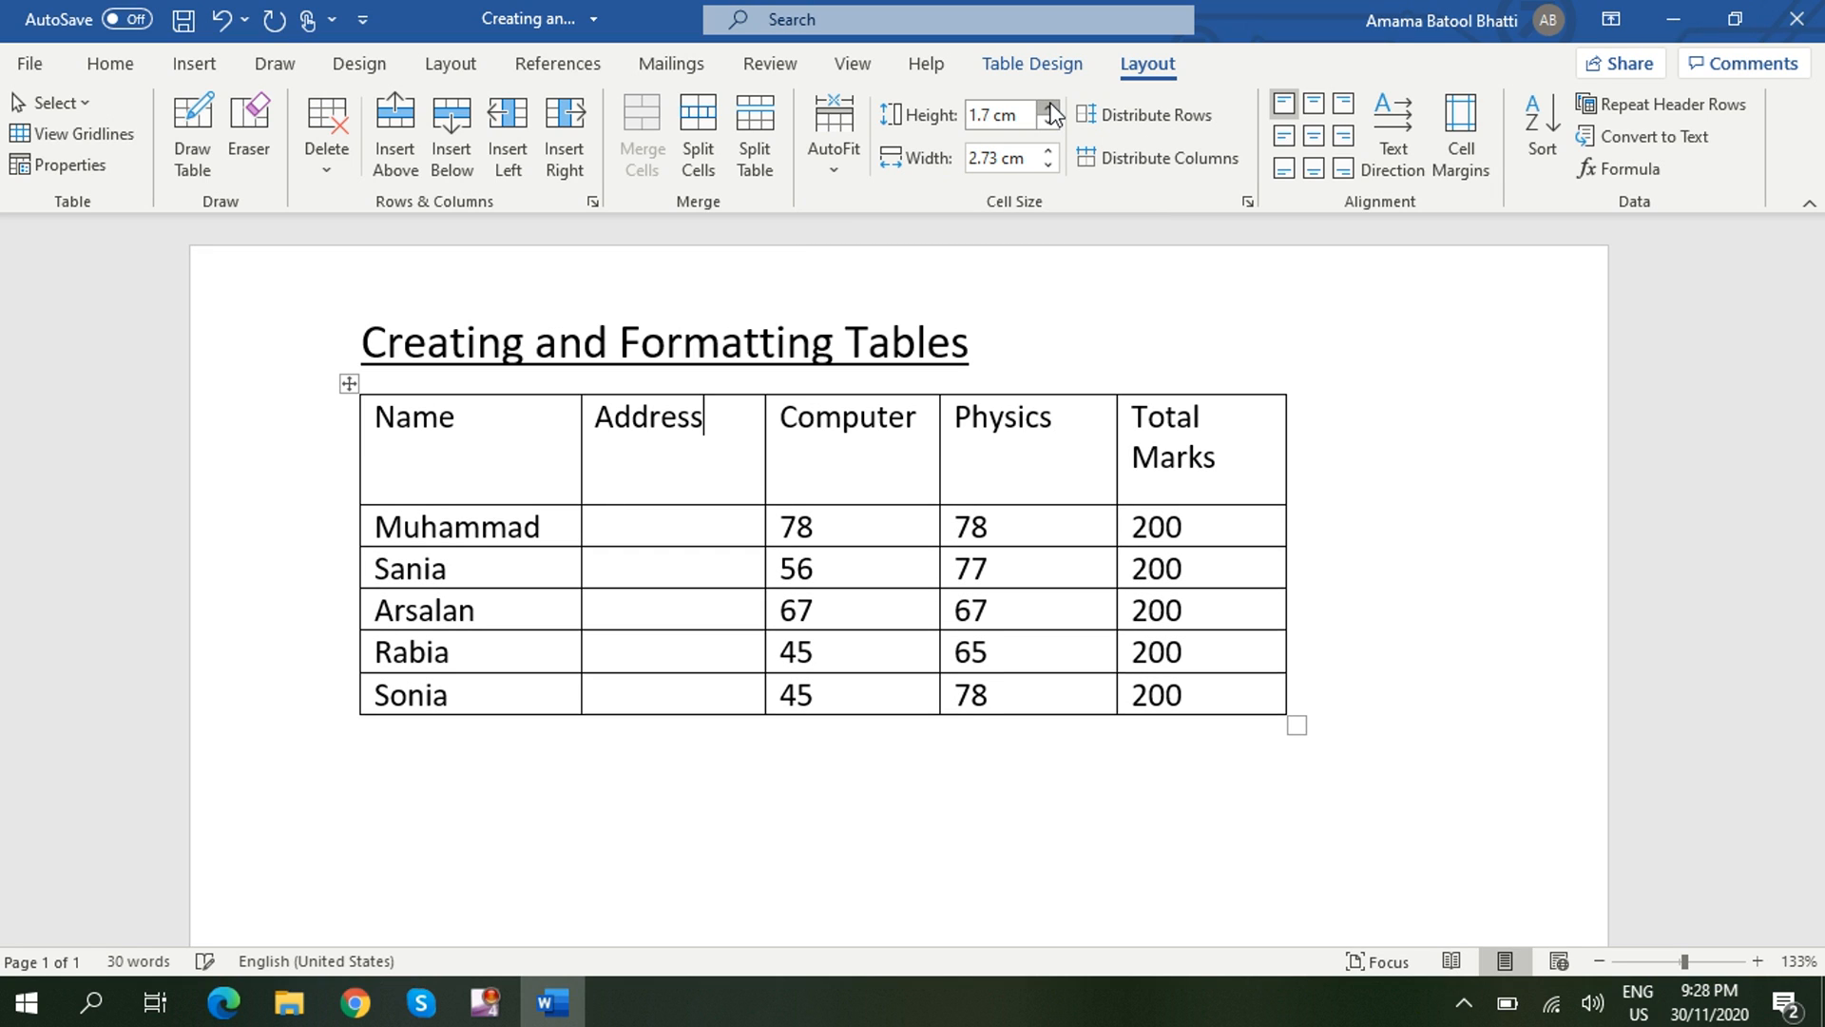
pyautogui.click(1052, 108)
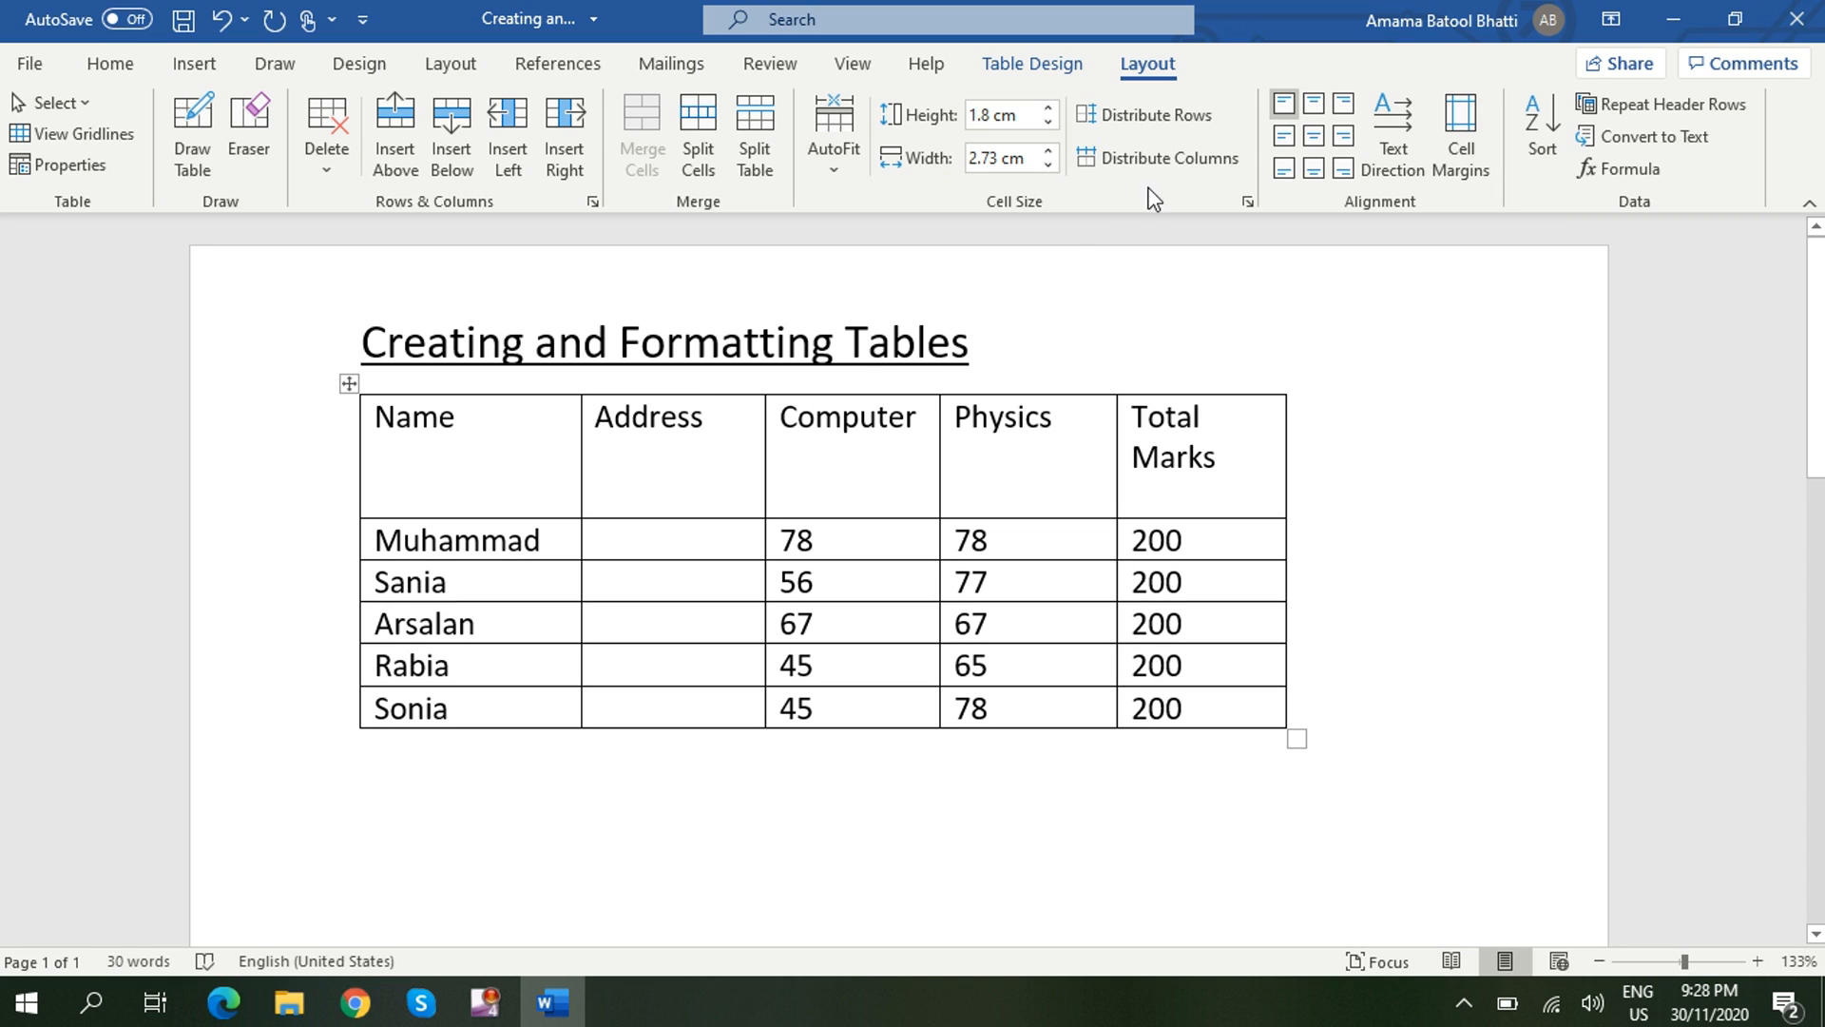
pyautogui.click(1049, 108)
pyautogui.click(1050, 108)
pyautogui.click(1050, 108)
pyautogui.click(1049, 108)
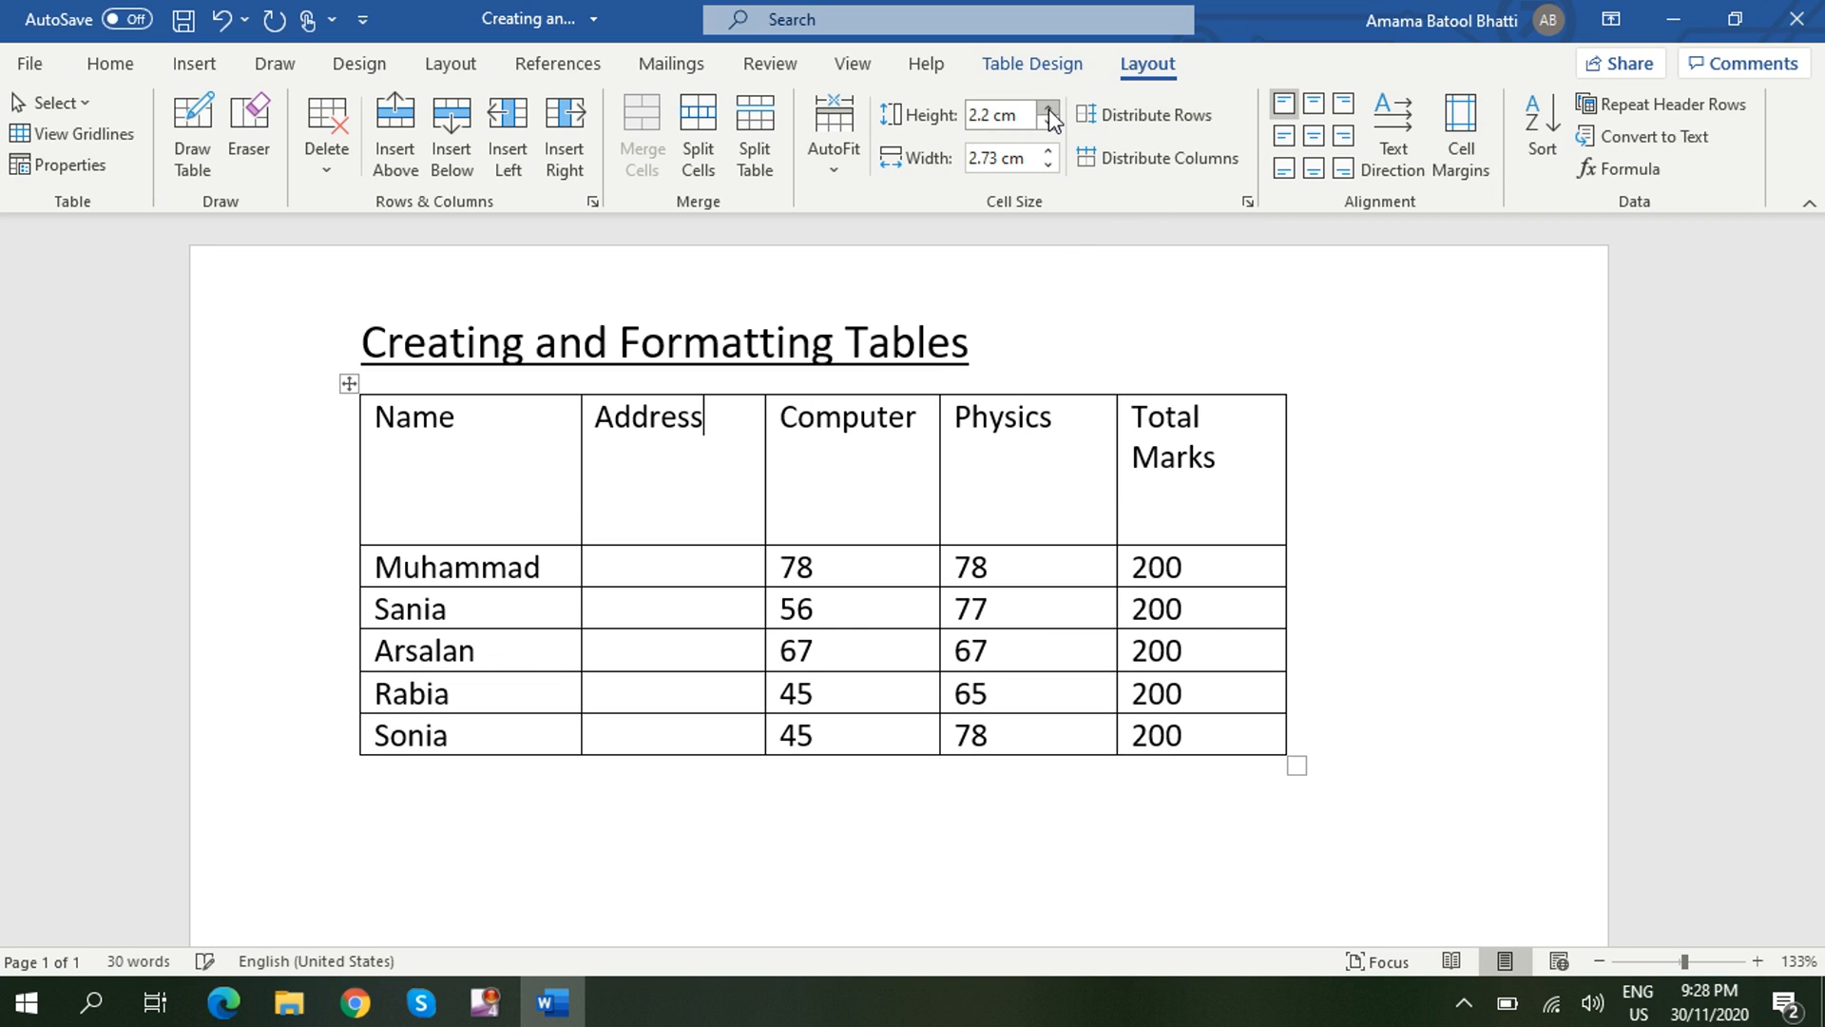
# Reduce the header row's height to 1 cm.
pyautogui.click(1048, 124)
pyautogui.click(1048, 124)
pyautogui.click(1049, 123)
pyautogui.click(1048, 124)
pyautogui.click(1049, 124)
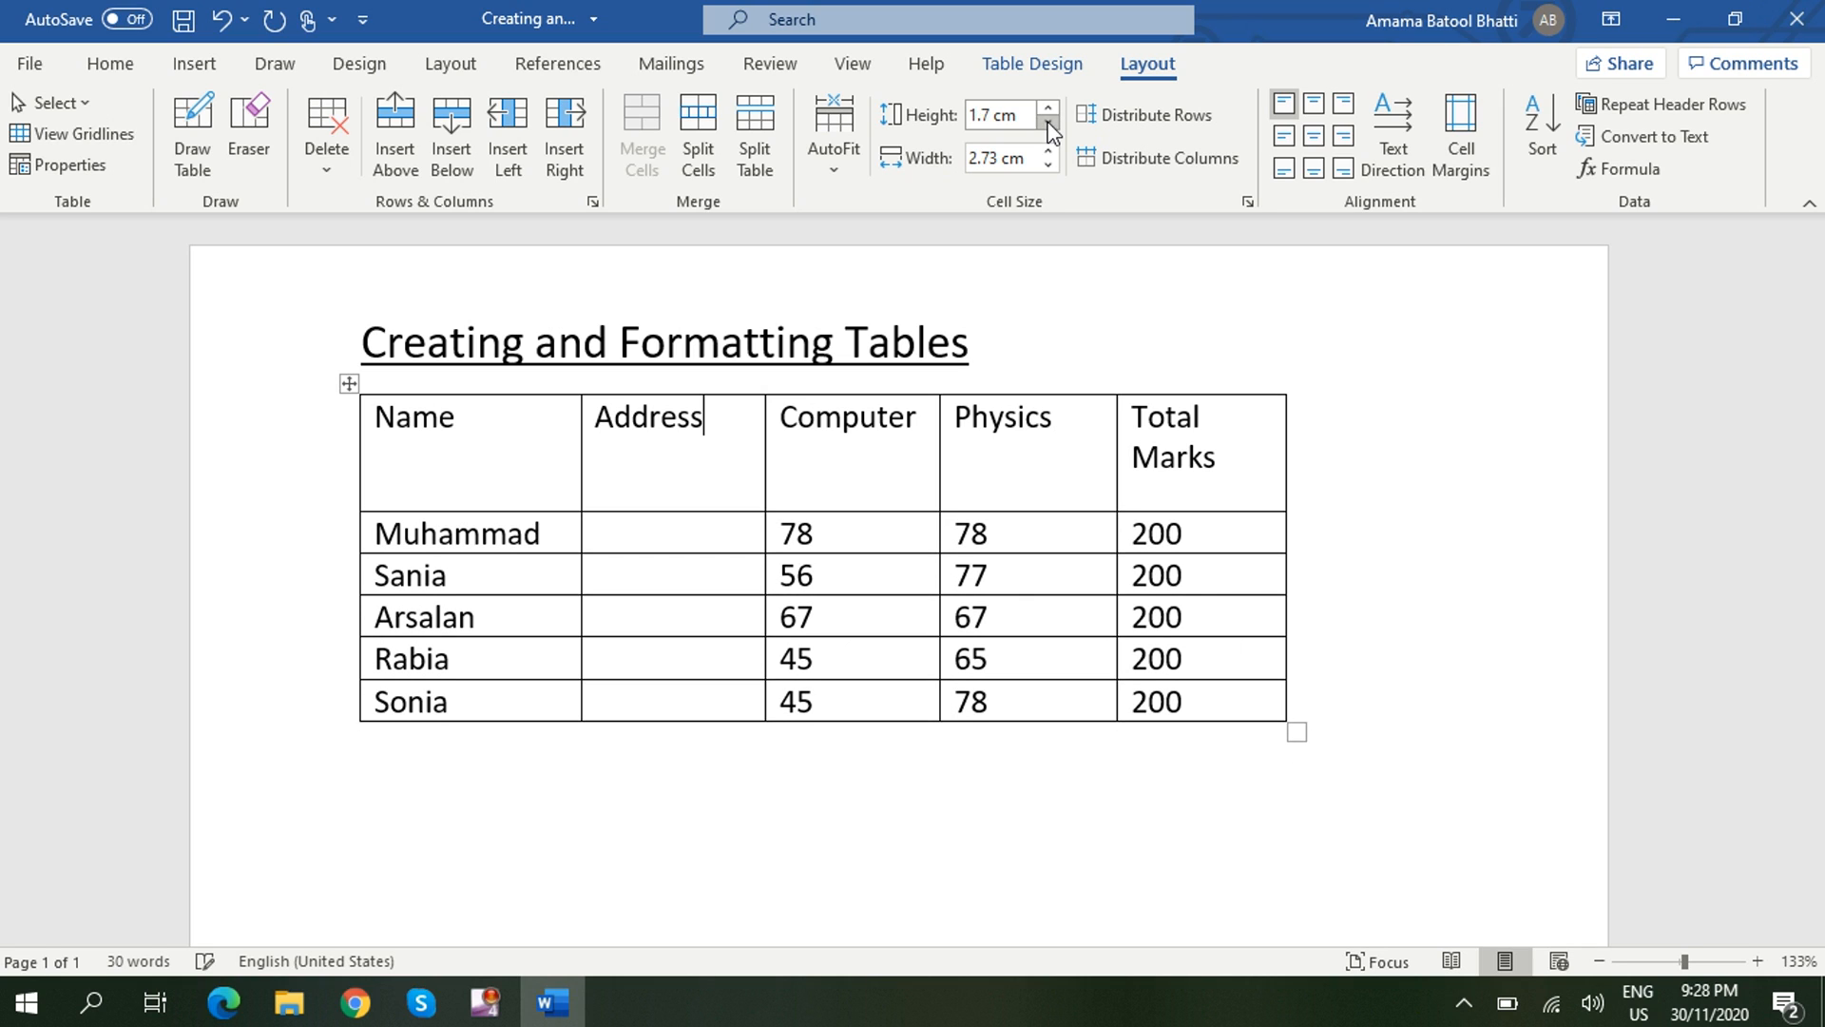
pyautogui.click(1049, 123)
pyautogui.click(1048, 123)
pyautogui.click(1048, 123)
pyautogui.click(1049, 123)
pyautogui.click(1049, 124)
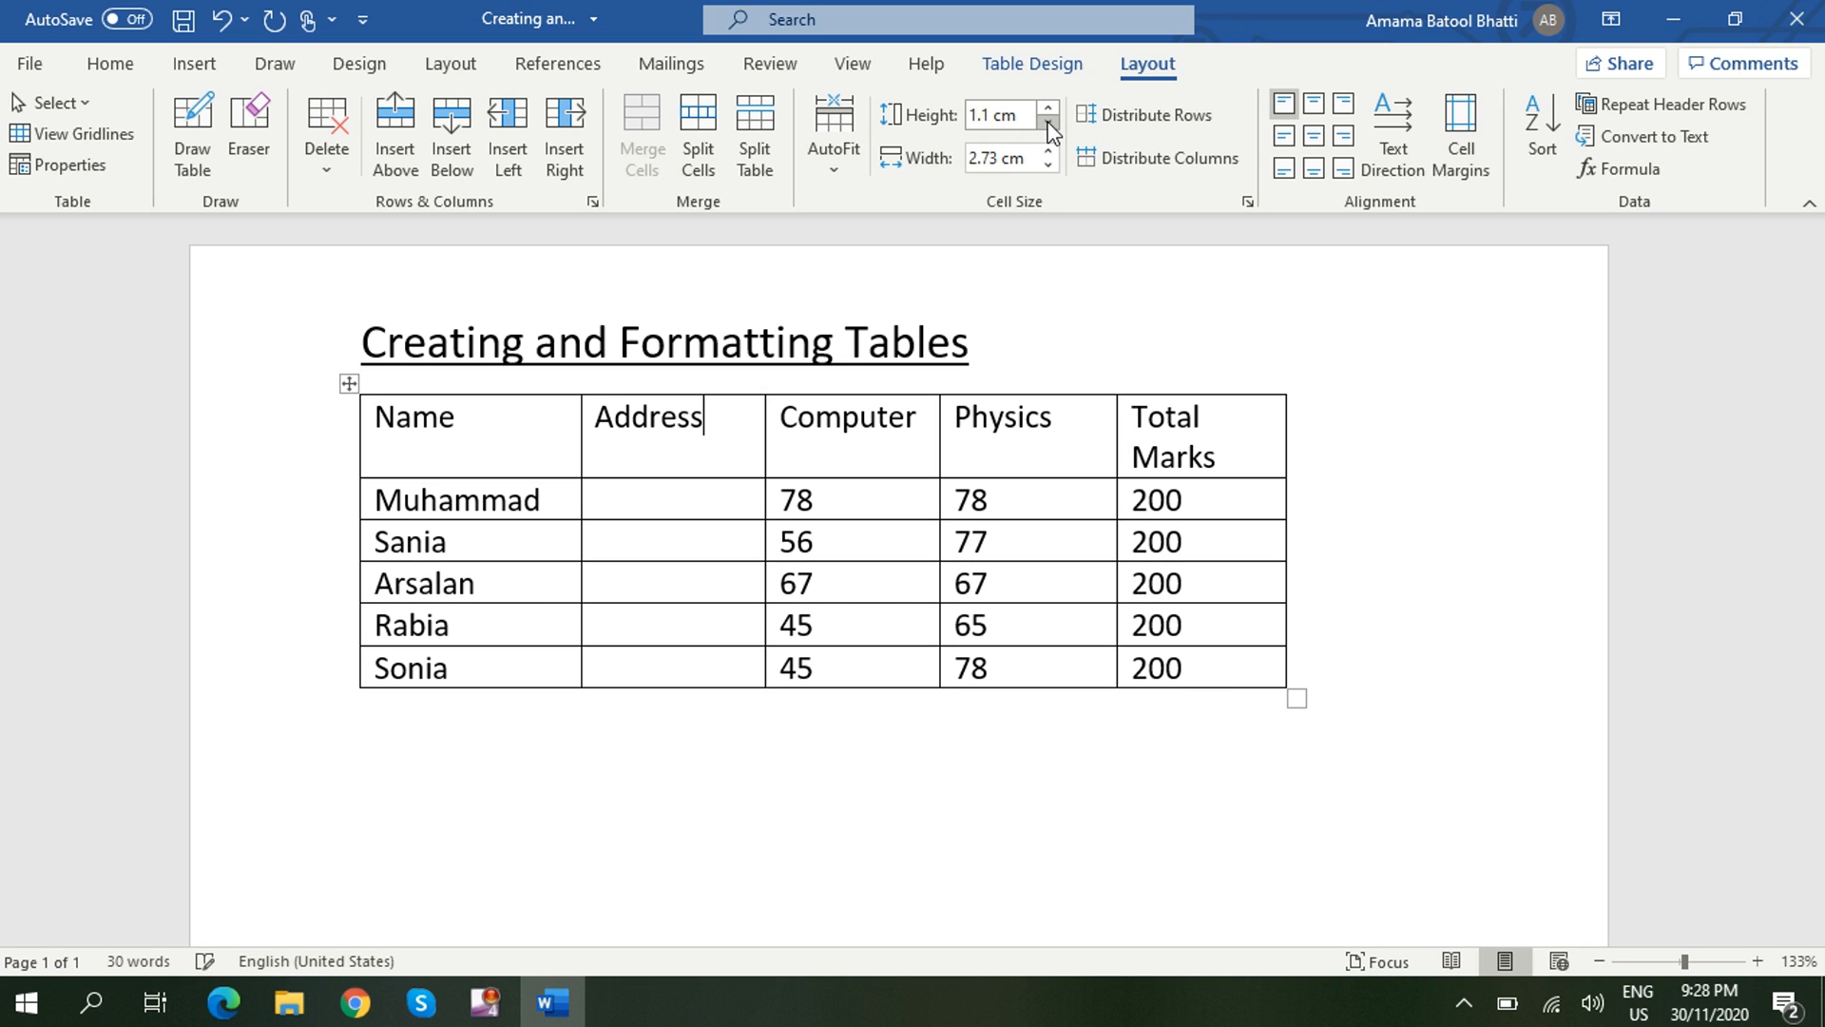
pyautogui.click(1048, 124)
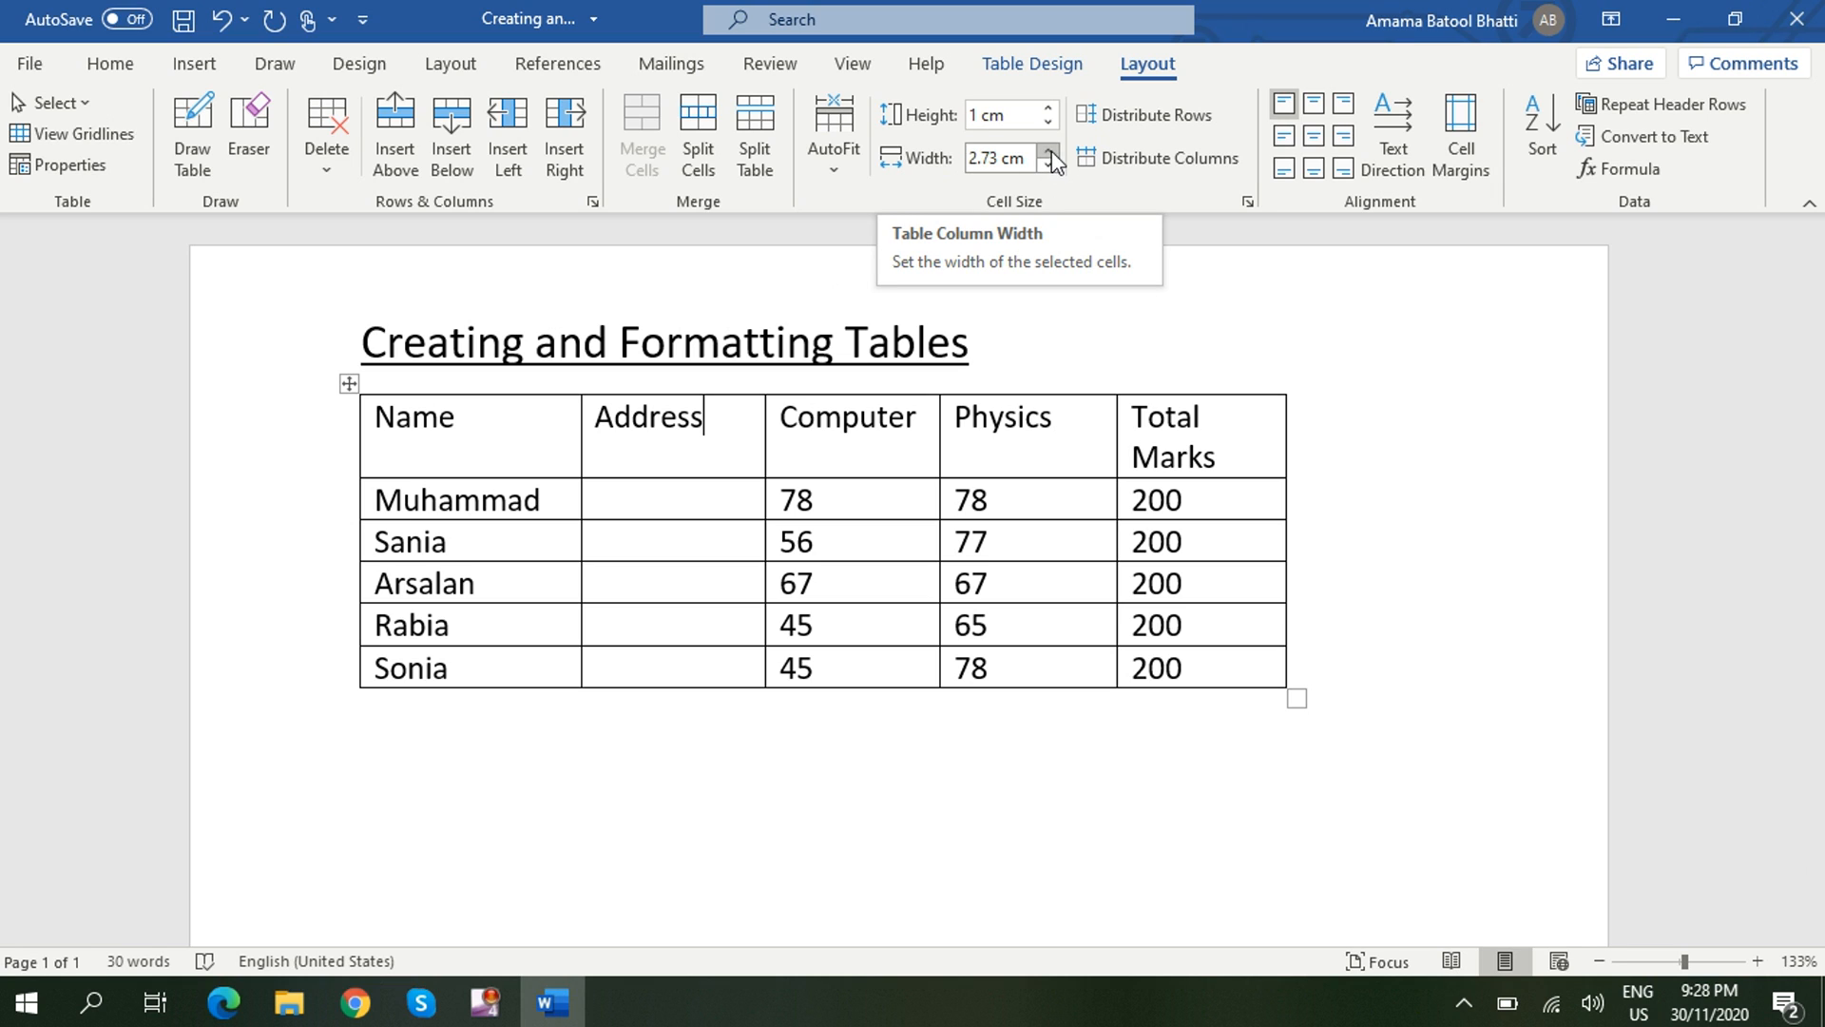
# Set the Address column's width to 3.3 cm.
pyautogui.click(1050, 152)
pyautogui.click(1050, 151)
pyautogui.click(1049, 151)
pyautogui.click(1049, 151)
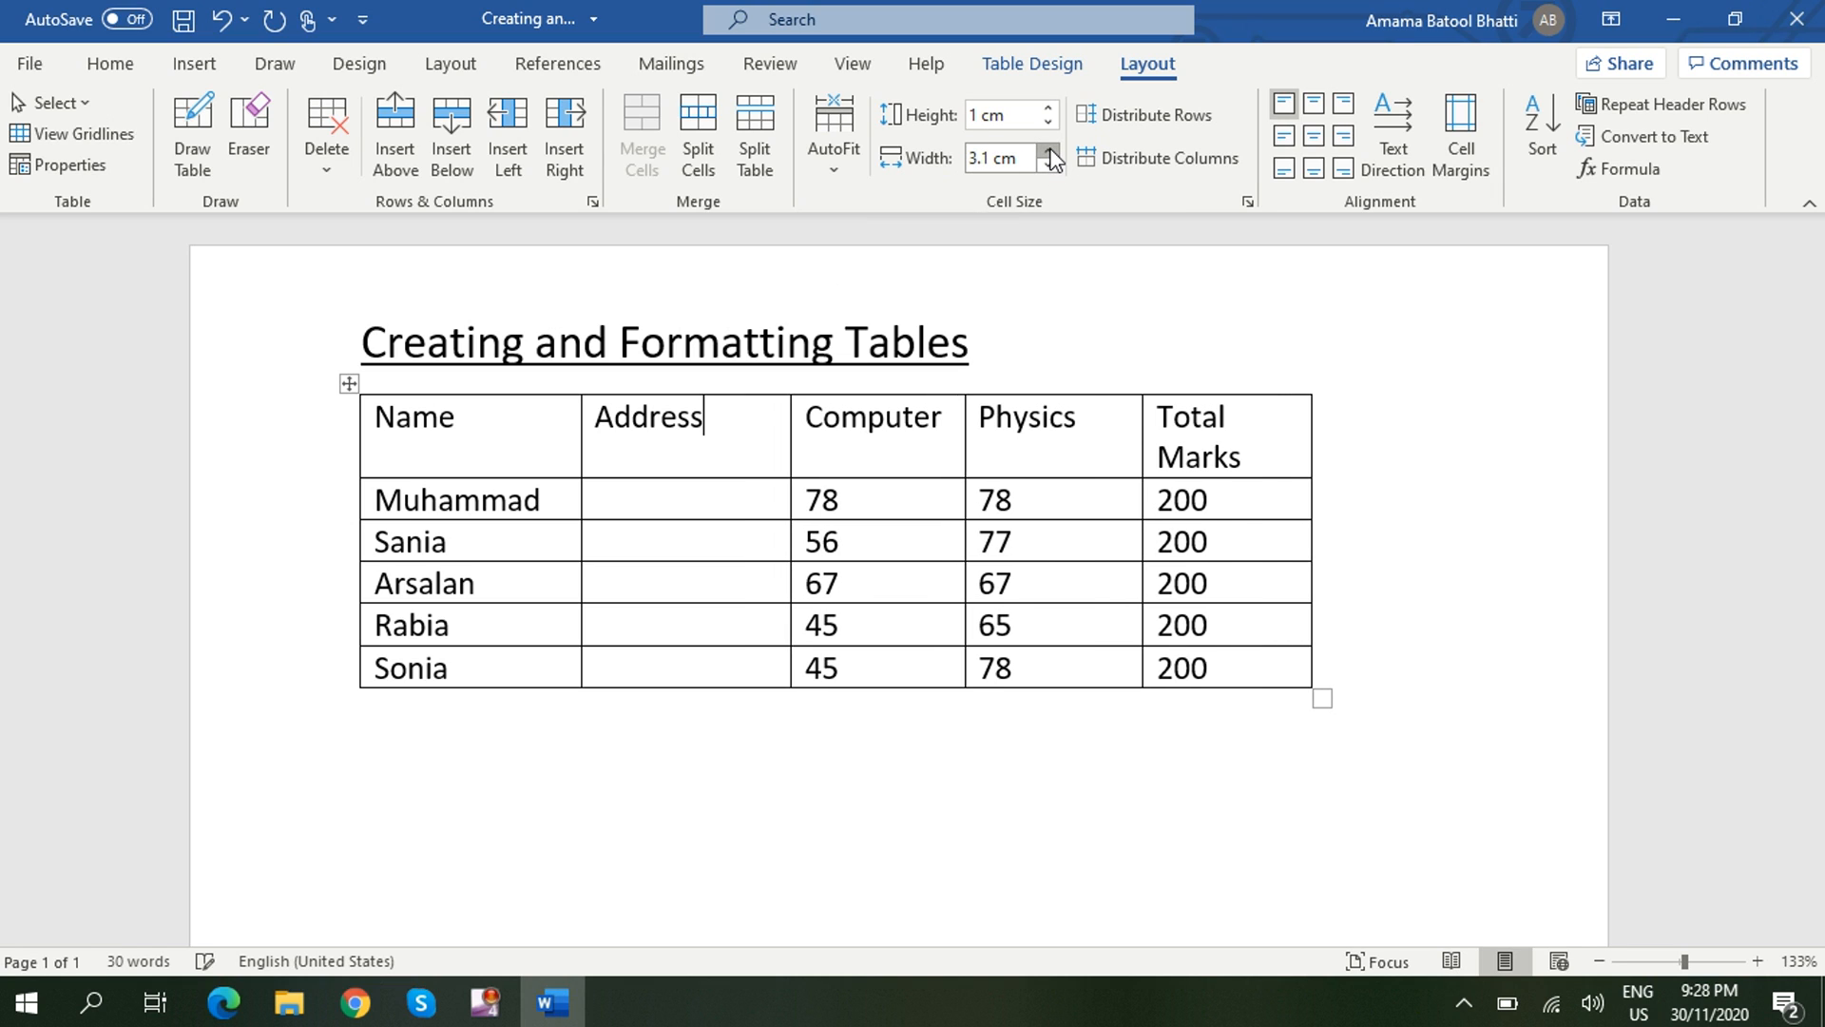
pyautogui.click(1050, 151)
pyautogui.click(1050, 151)
pyautogui.click(1051, 153)
pyautogui.click(1047, 163)
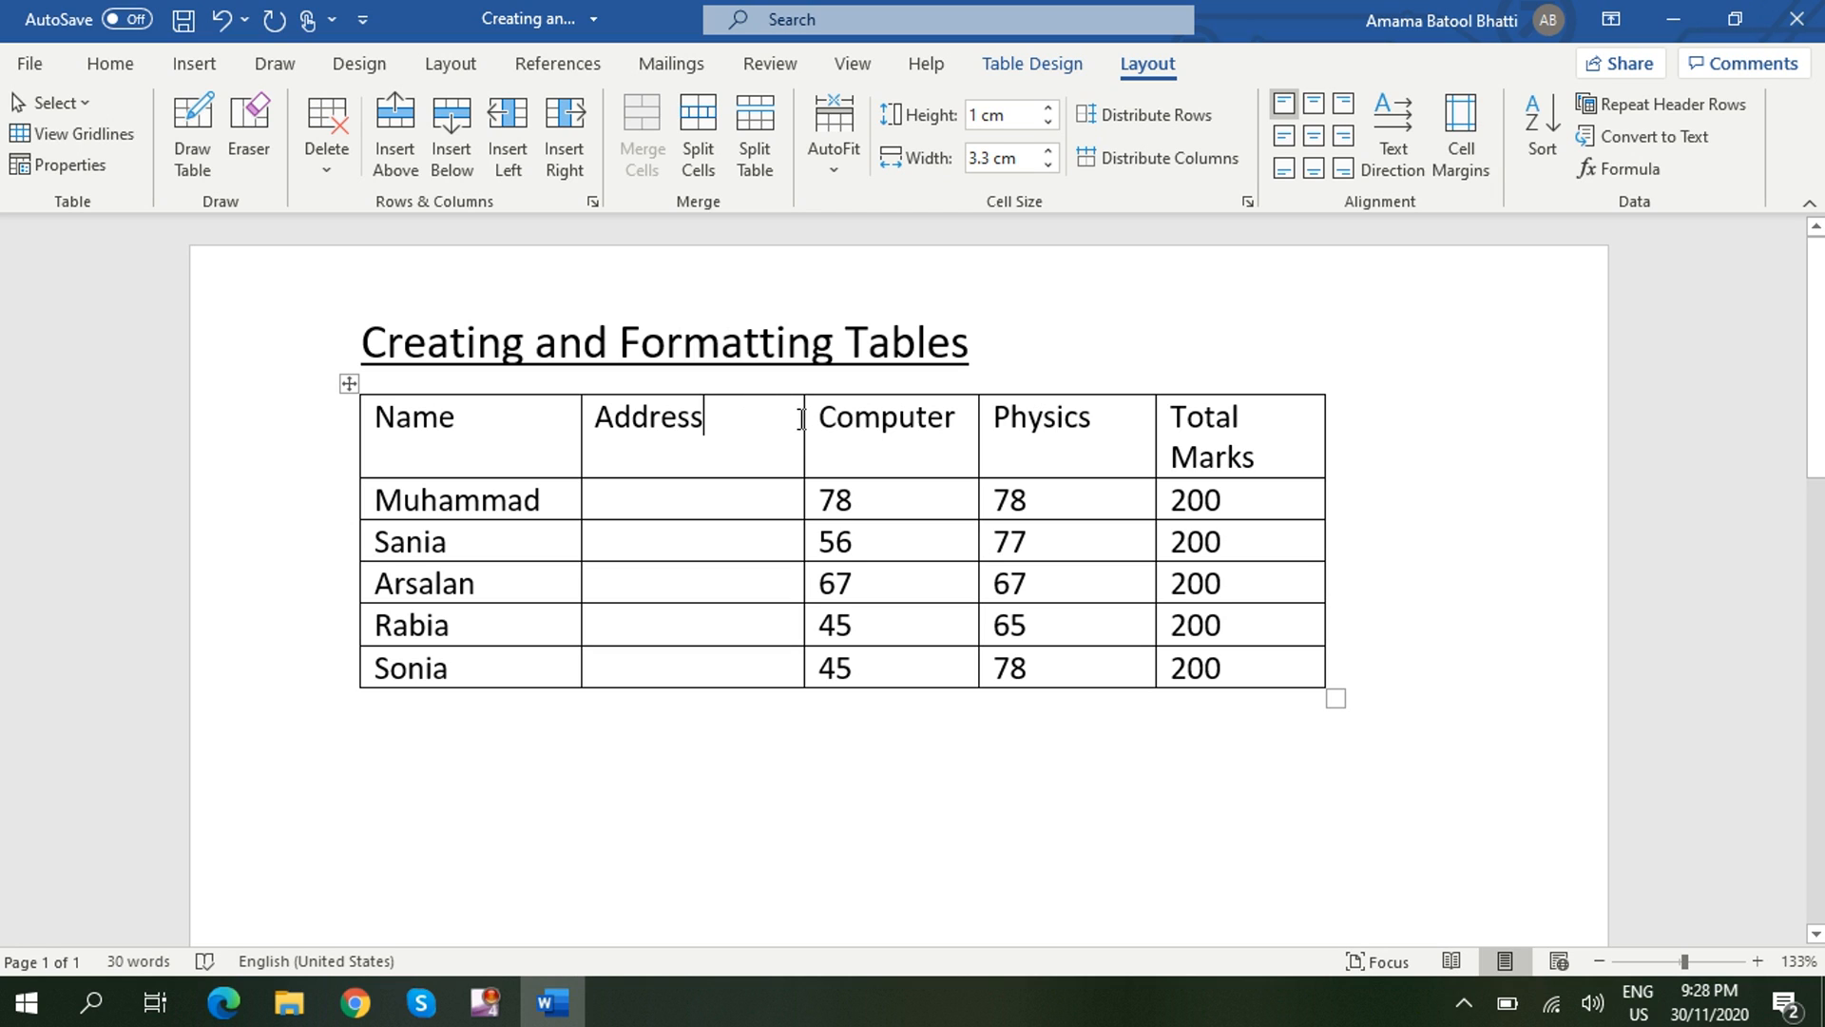
# Widen the Address column freehand to about 4 cm and stretch the header row to roughly double its height.
pyautogui.moveTo(801, 418); pyautogui.dragTo(856, 428)
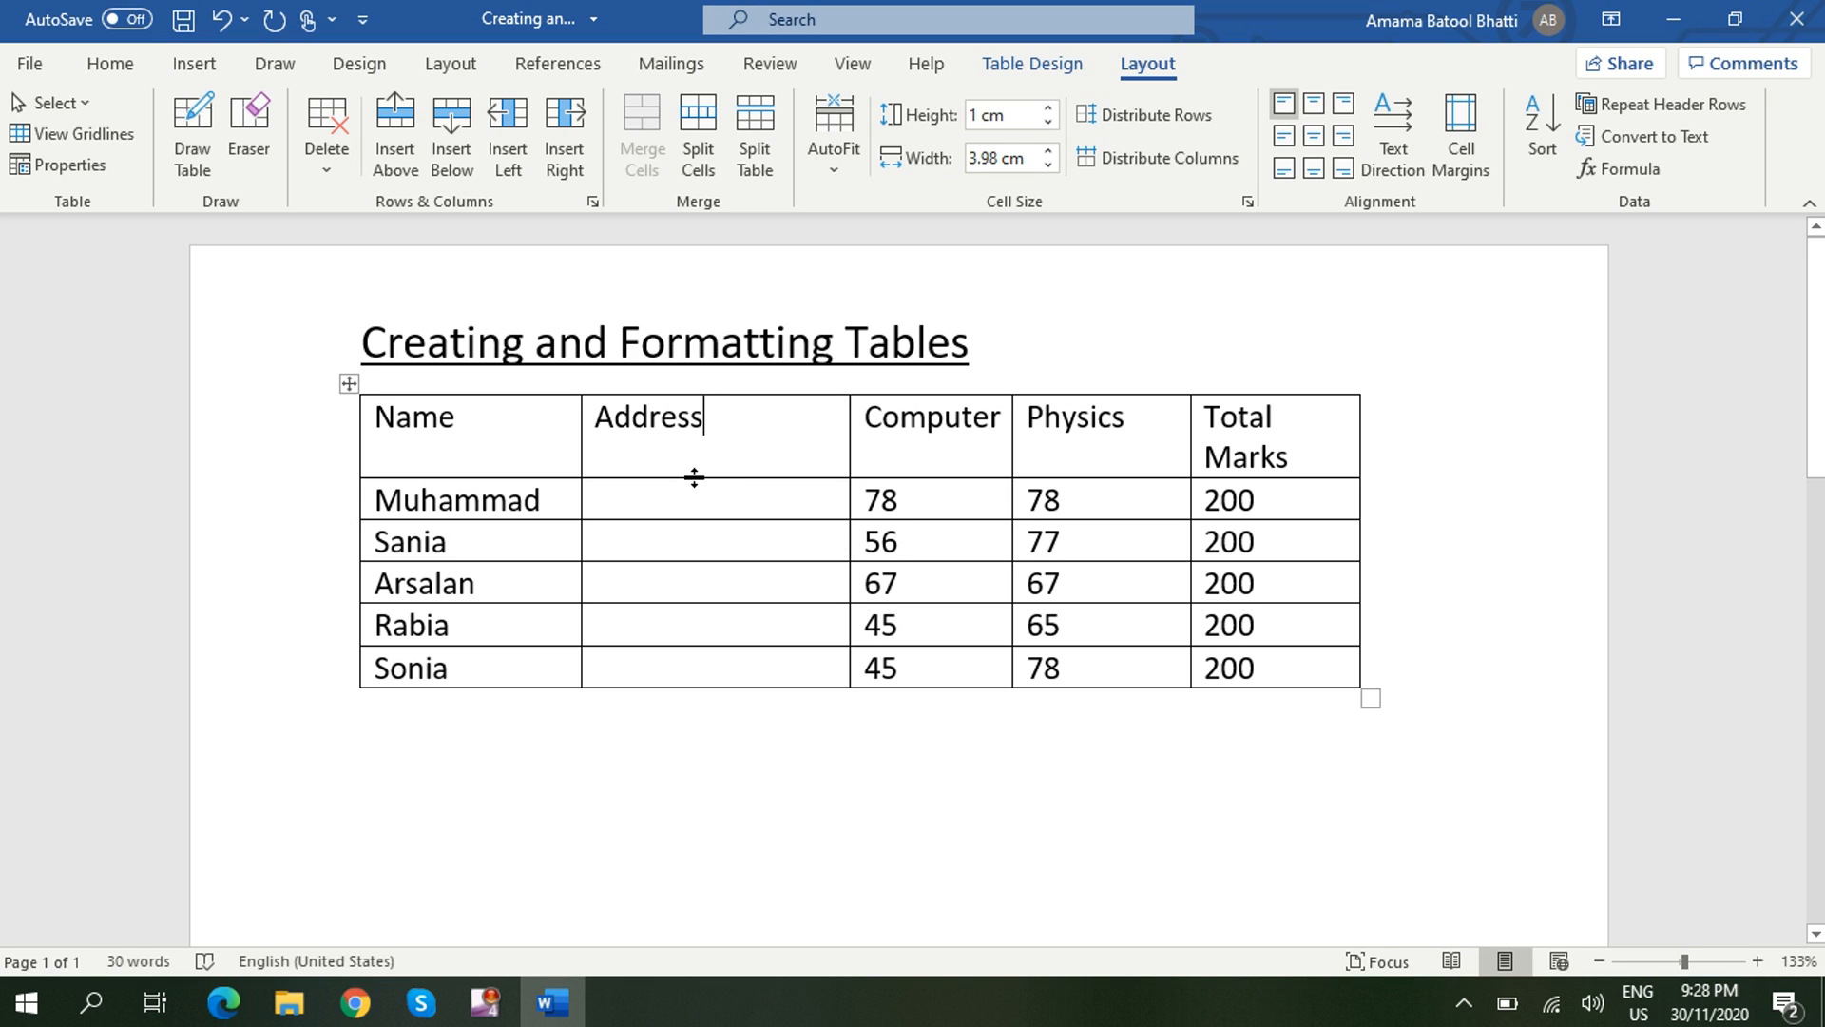
pyautogui.moveTo(694, 477); pyautogui.dragTo(690, 561)
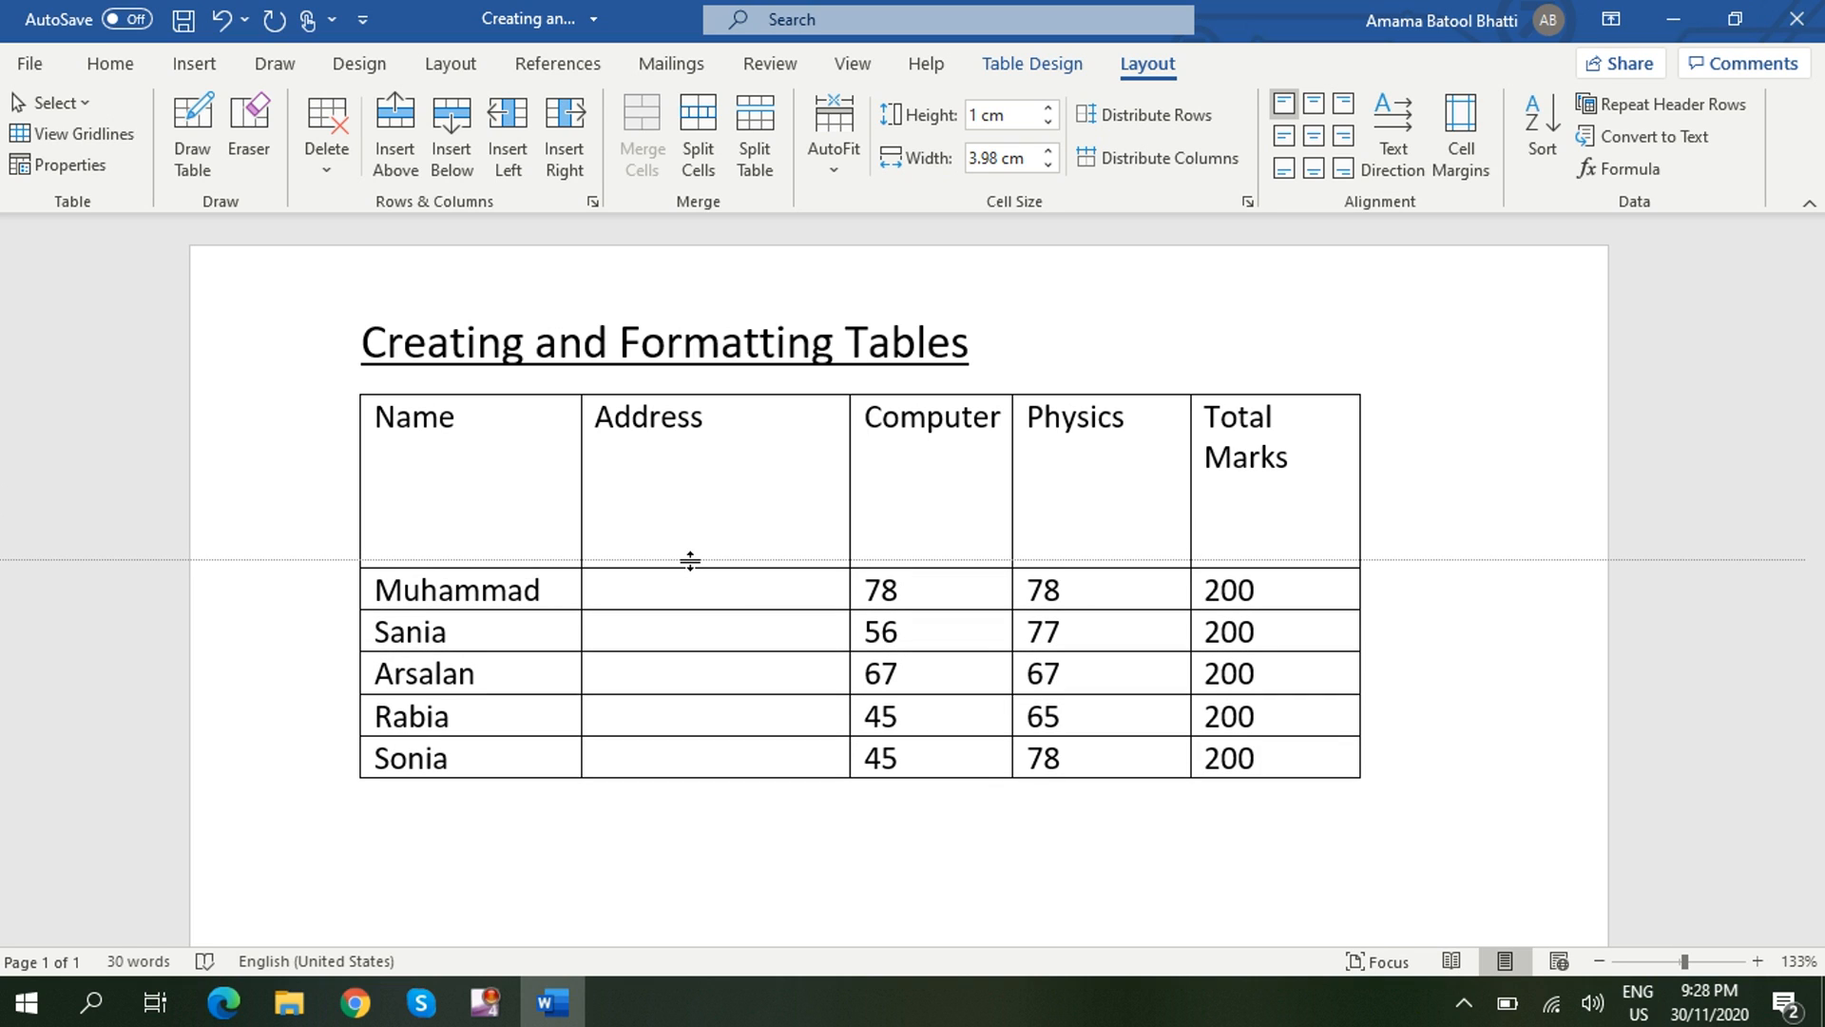
# Reduce the header row's height freehand to about 1.3 cm and distribute all table columns evenly.
pyautogui.moveTo(690, 560); pyautogui.dragTo(687, 486)
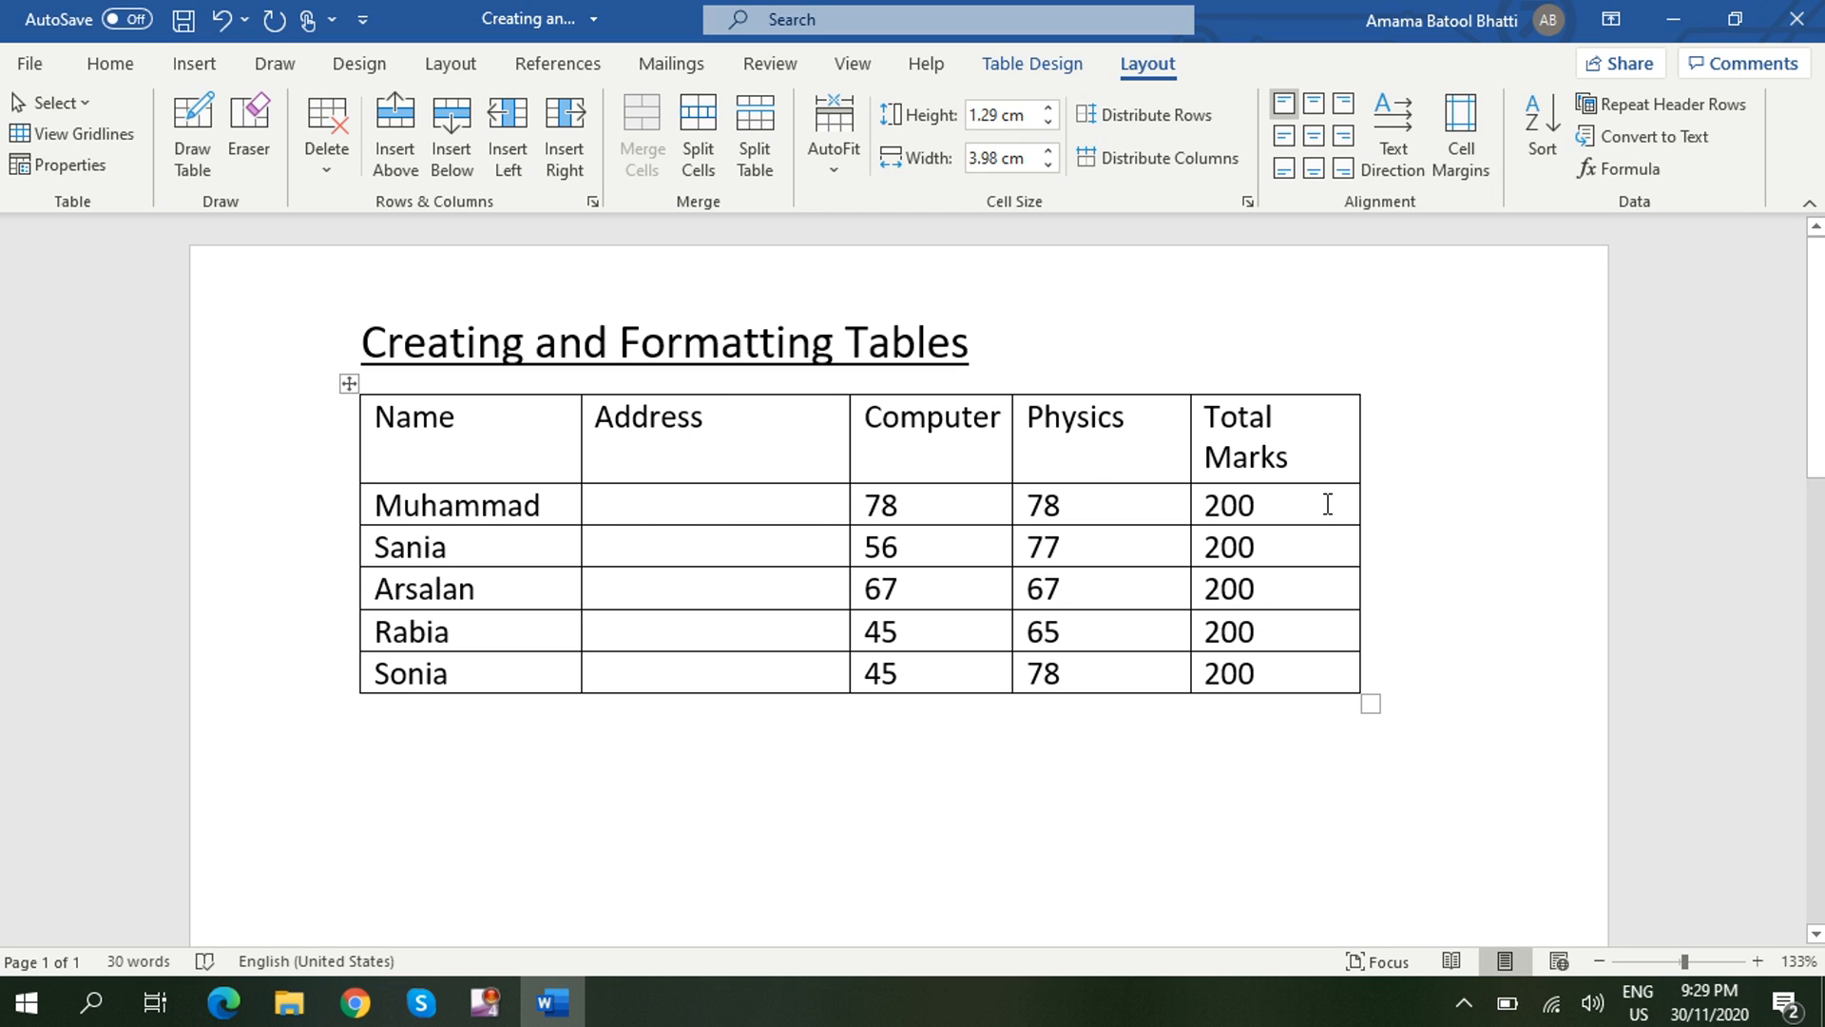
pyautogui.click(370, 417)
pyautogui.moveTo(393, 434); pyautogui.dragTo(1275, 684)
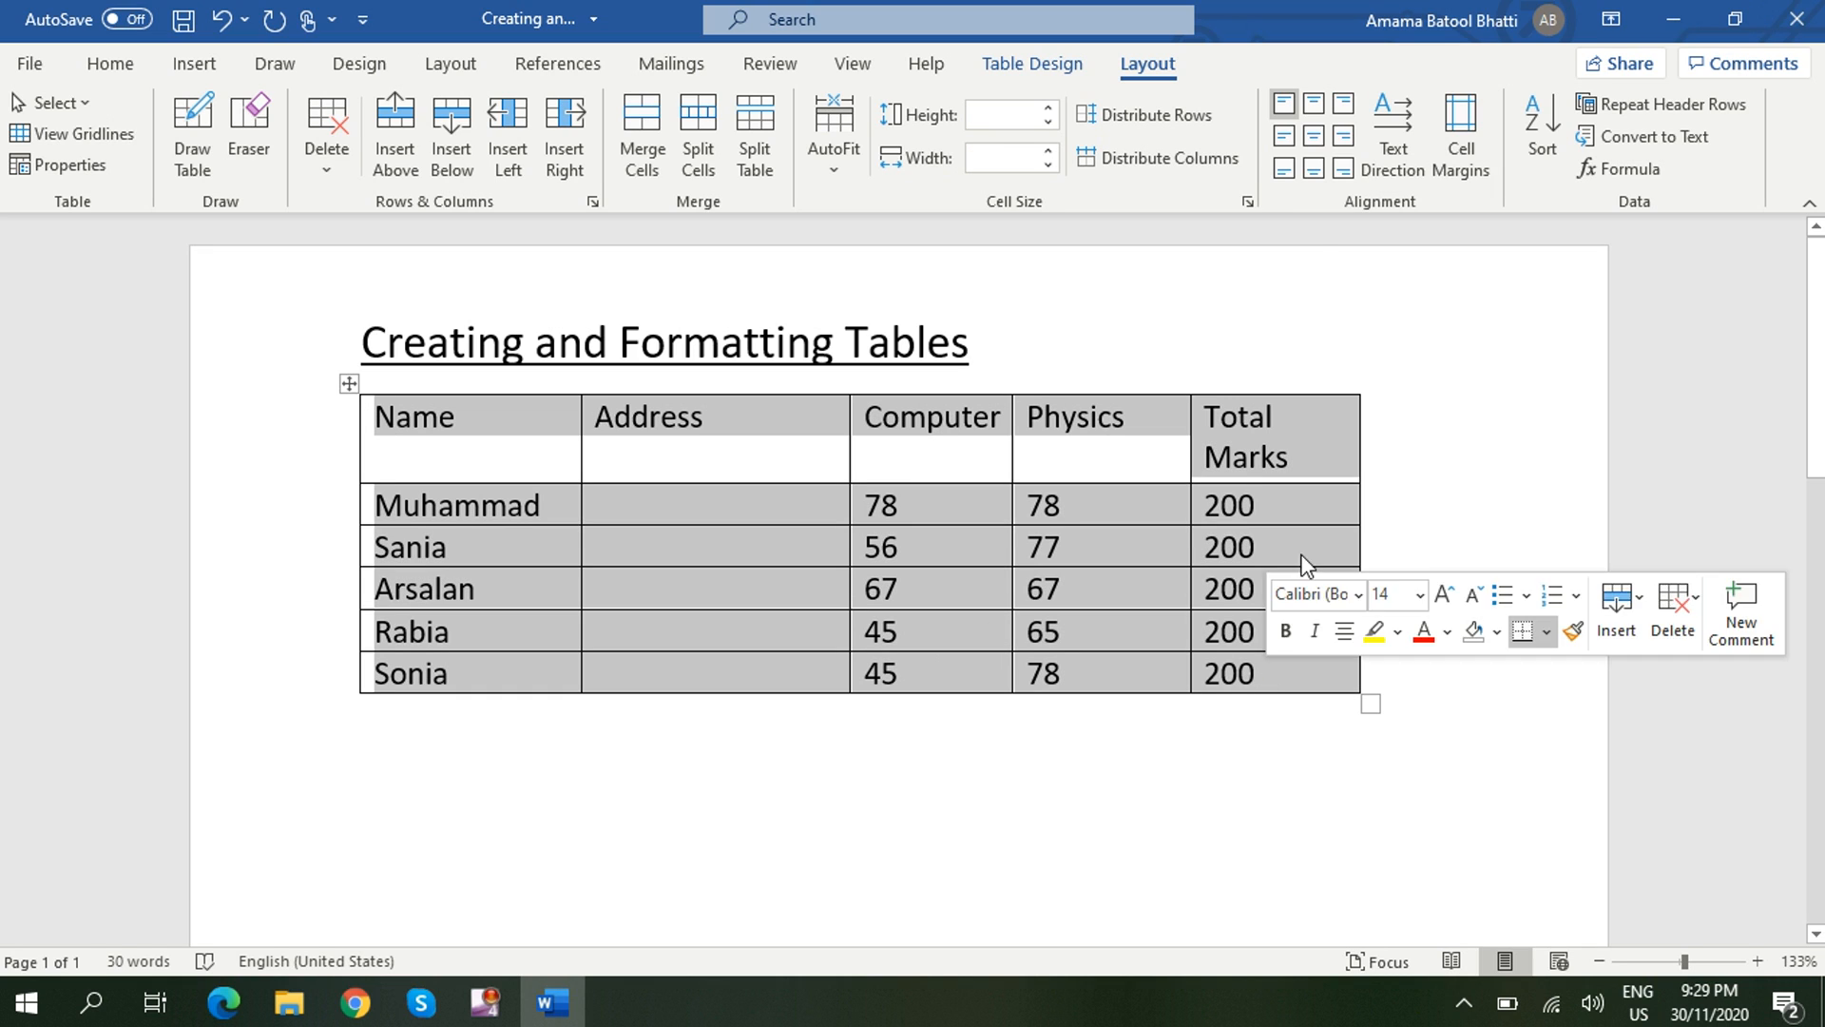
pyautogui.click(1192, 163)
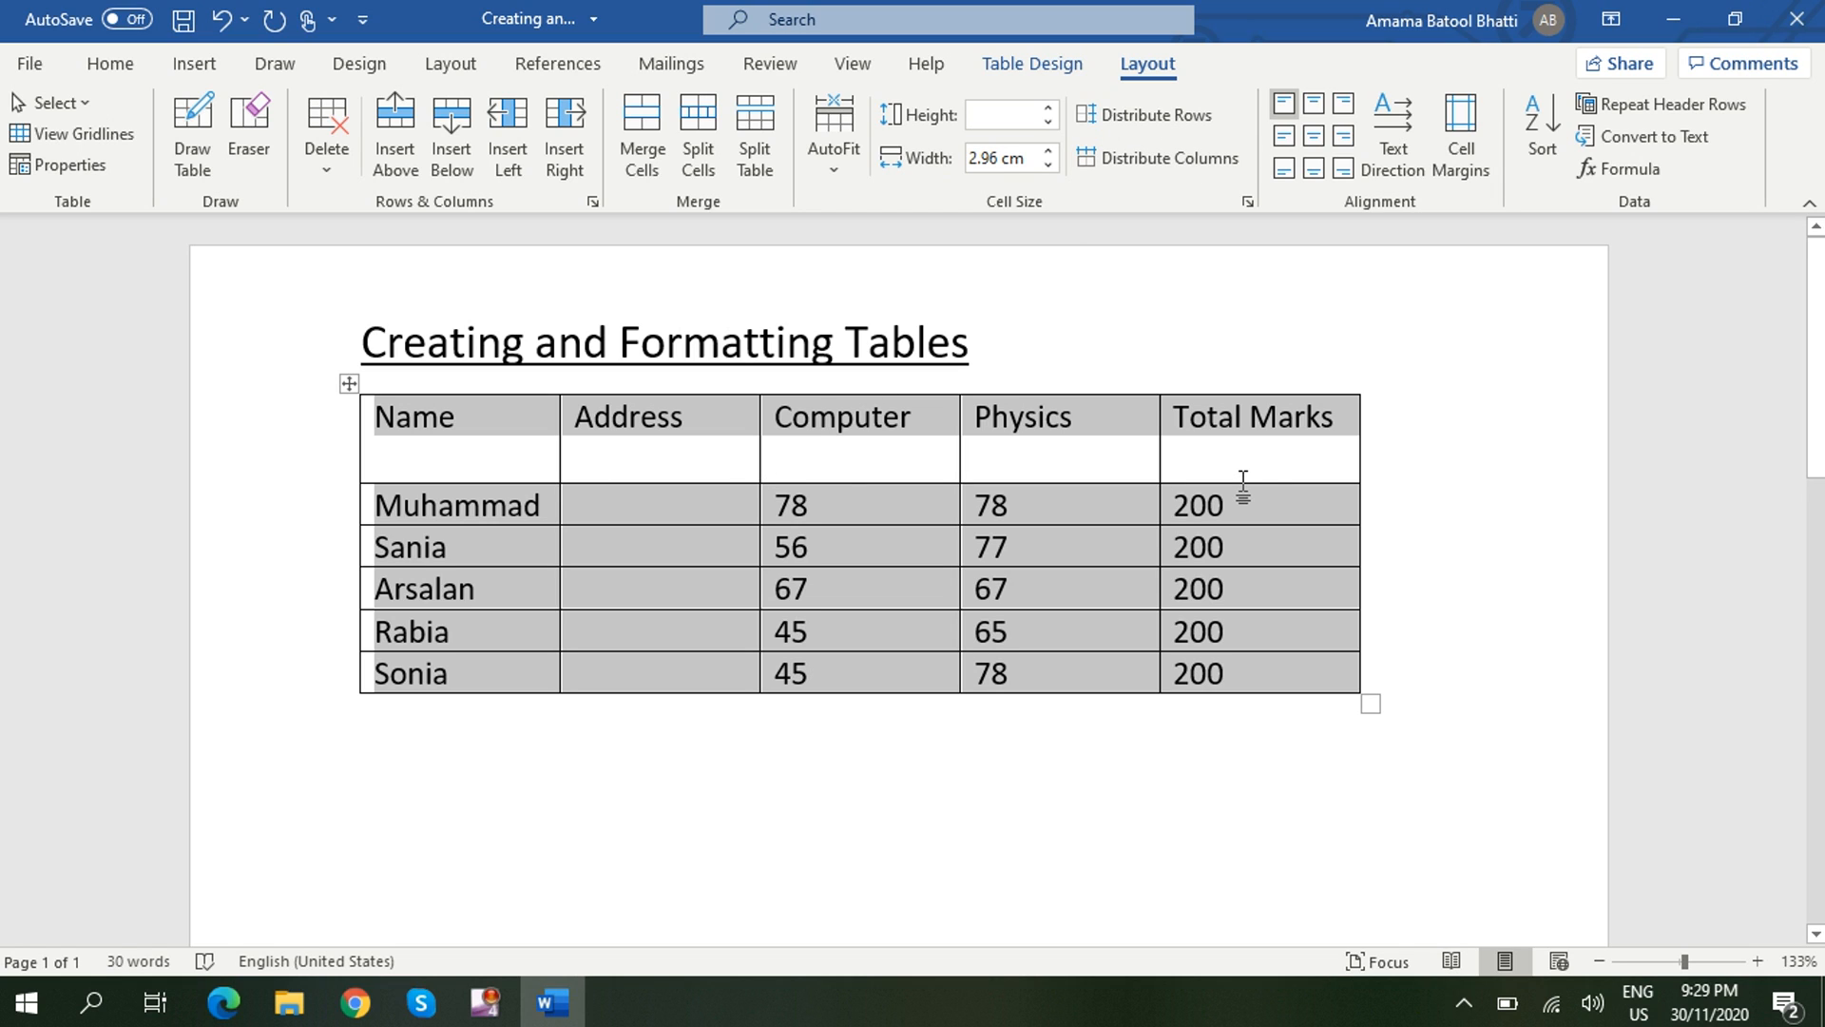
pyautogui.click(1303, 733)
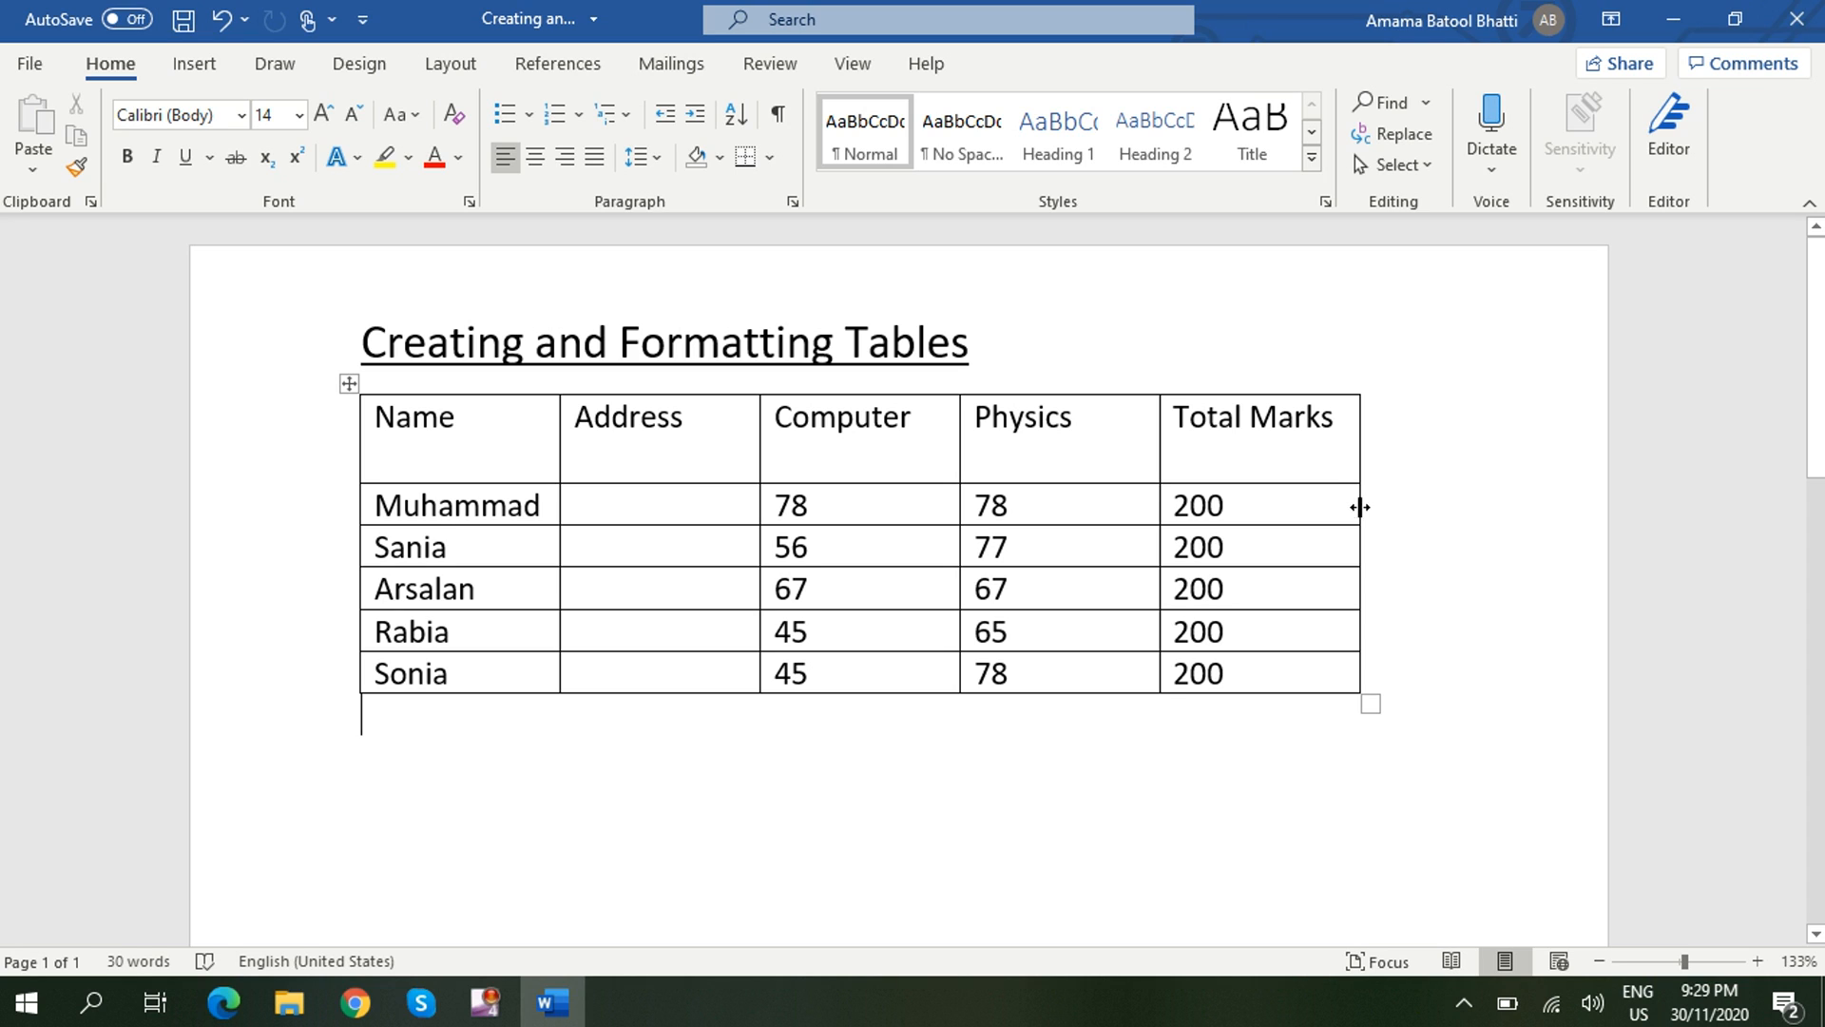
# Widen the Total Marks column freehand to about 4.7 cm and distribute the columns evenly across the table.
pyautogui.moveTo(1358, 506); pyautogui.dragTo(1481, 513)
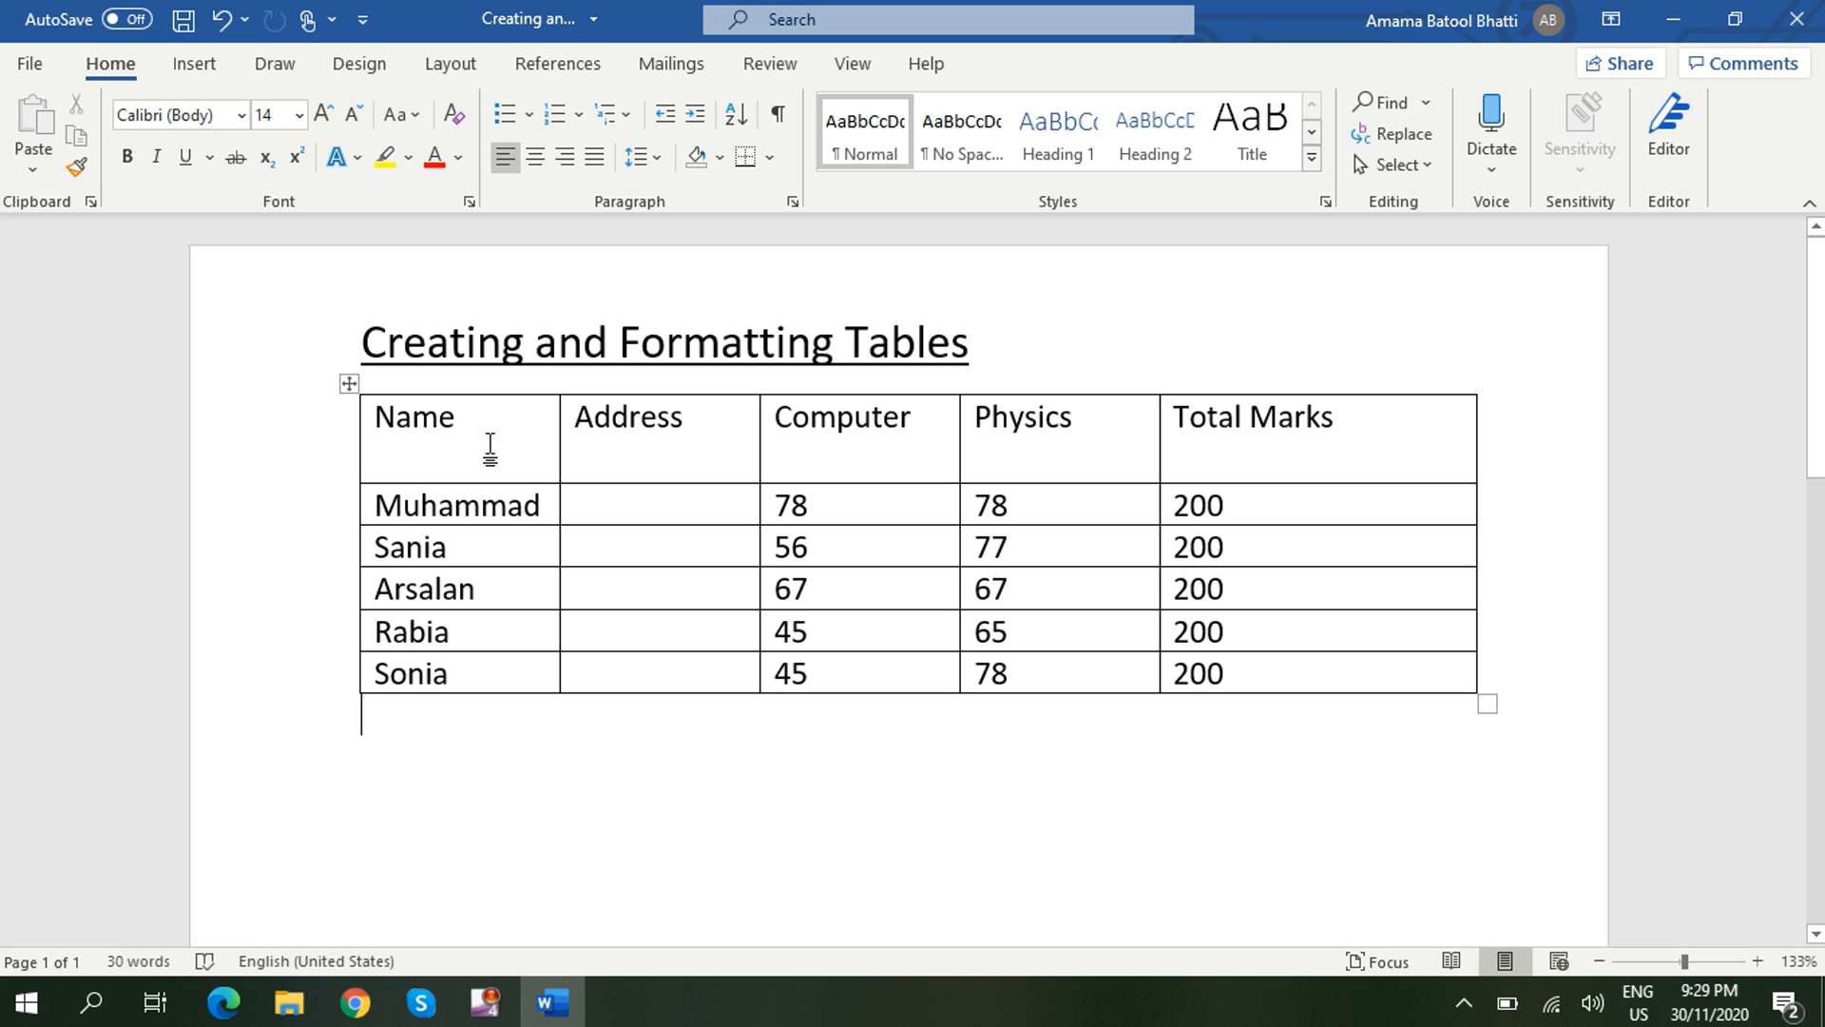
pyautogui.click(1392, 544)
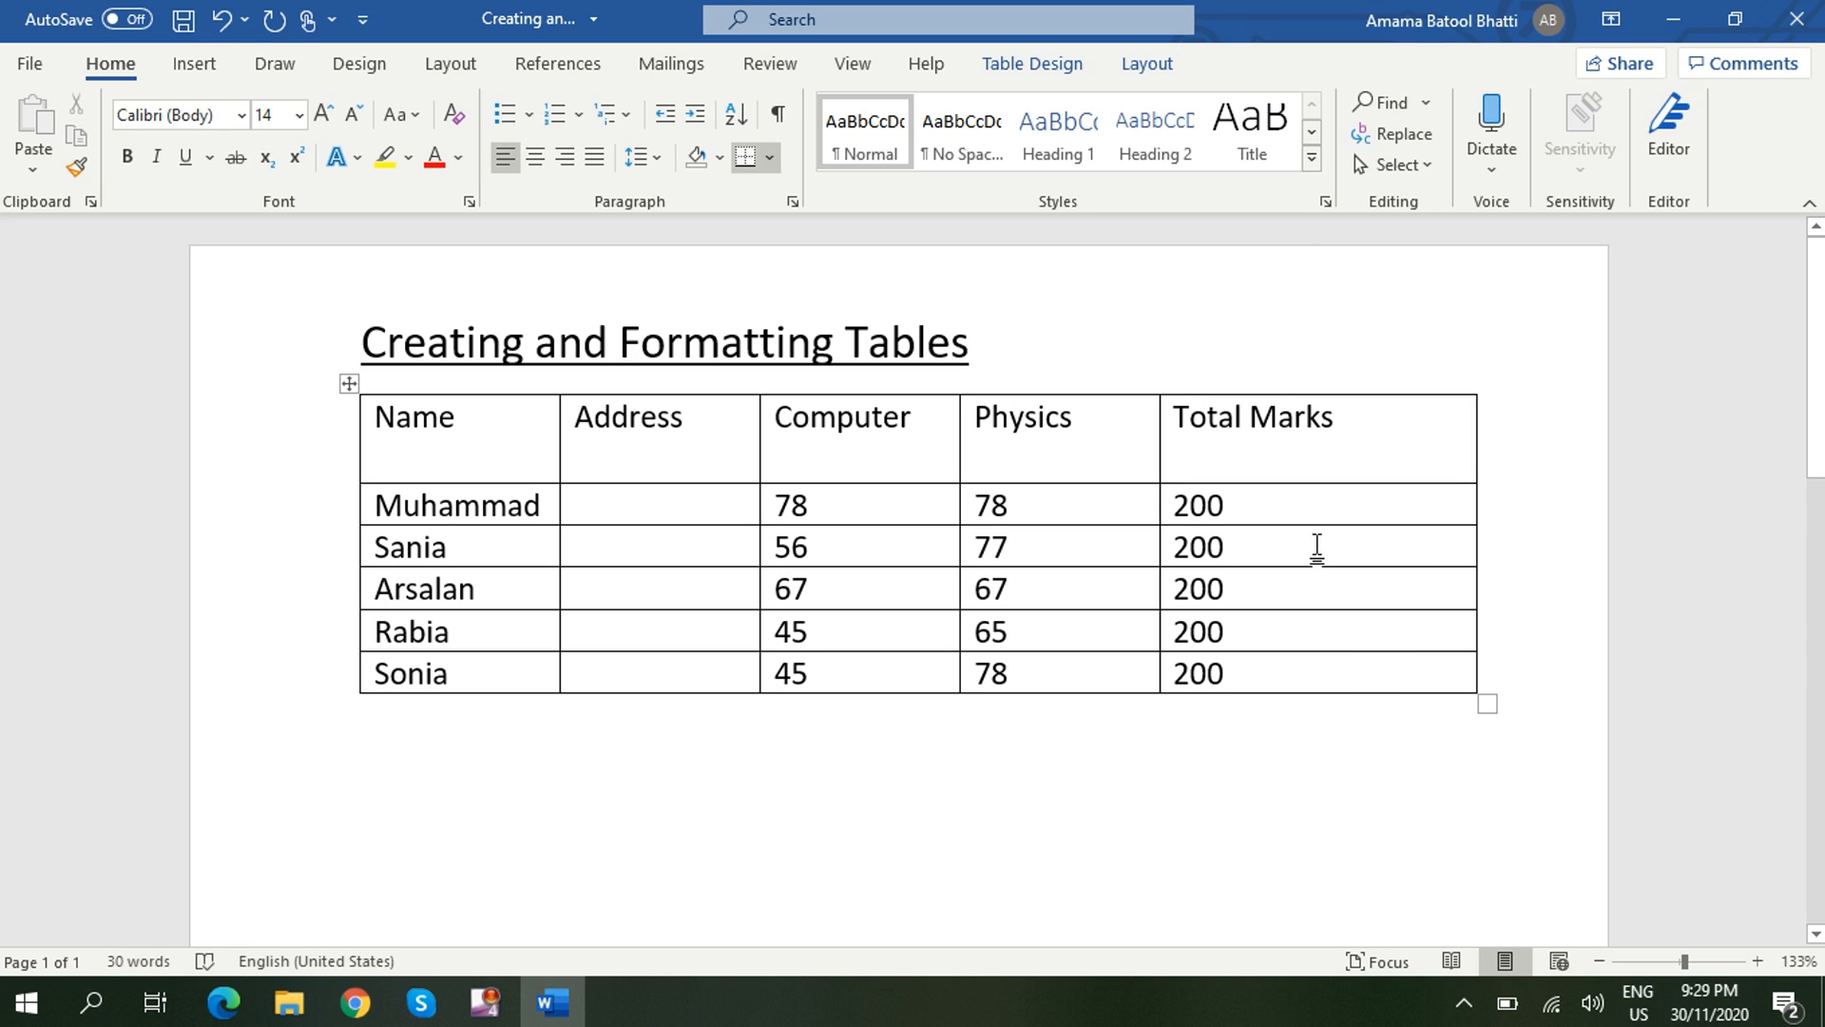
pyautogui.click(1147, 67)
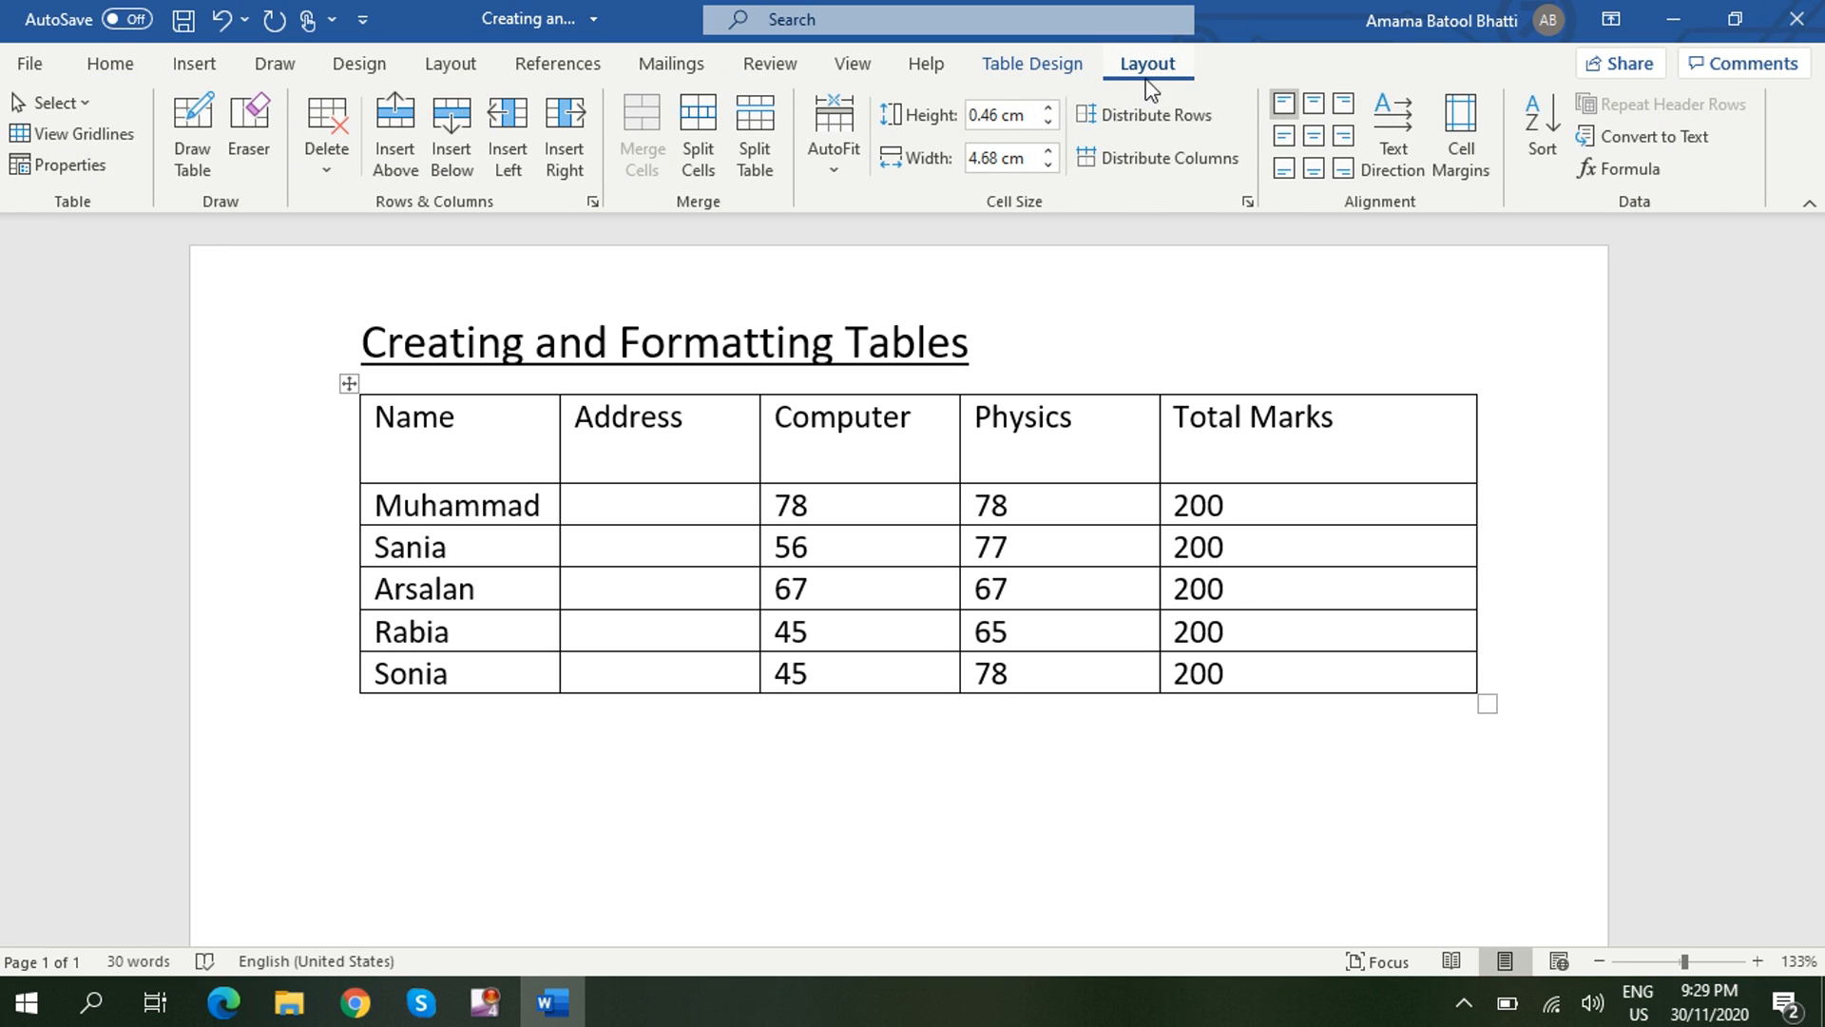
pyautogui.click(1166, 159)
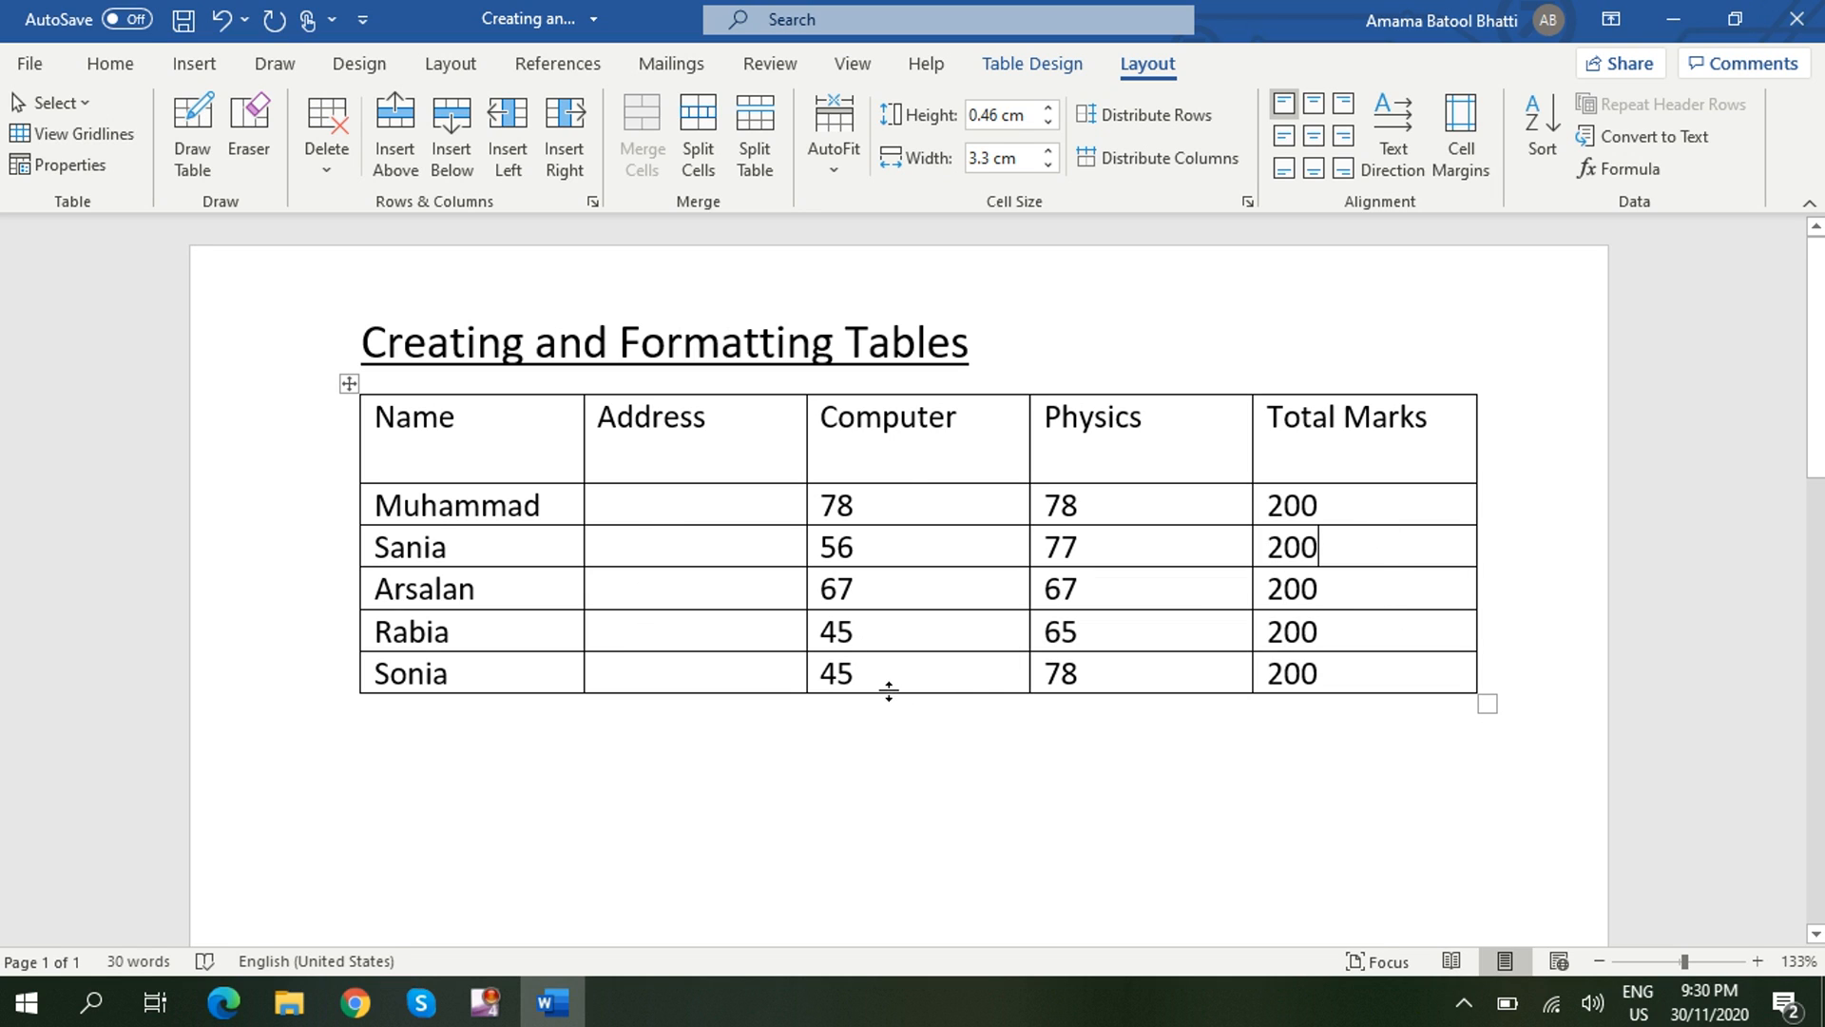
# Stretch the last row freehand to roughly triple its height and distribute all rows evenly.
pyautogui.moveTo(888, 693); pyautogui.dragTo(891, 764)
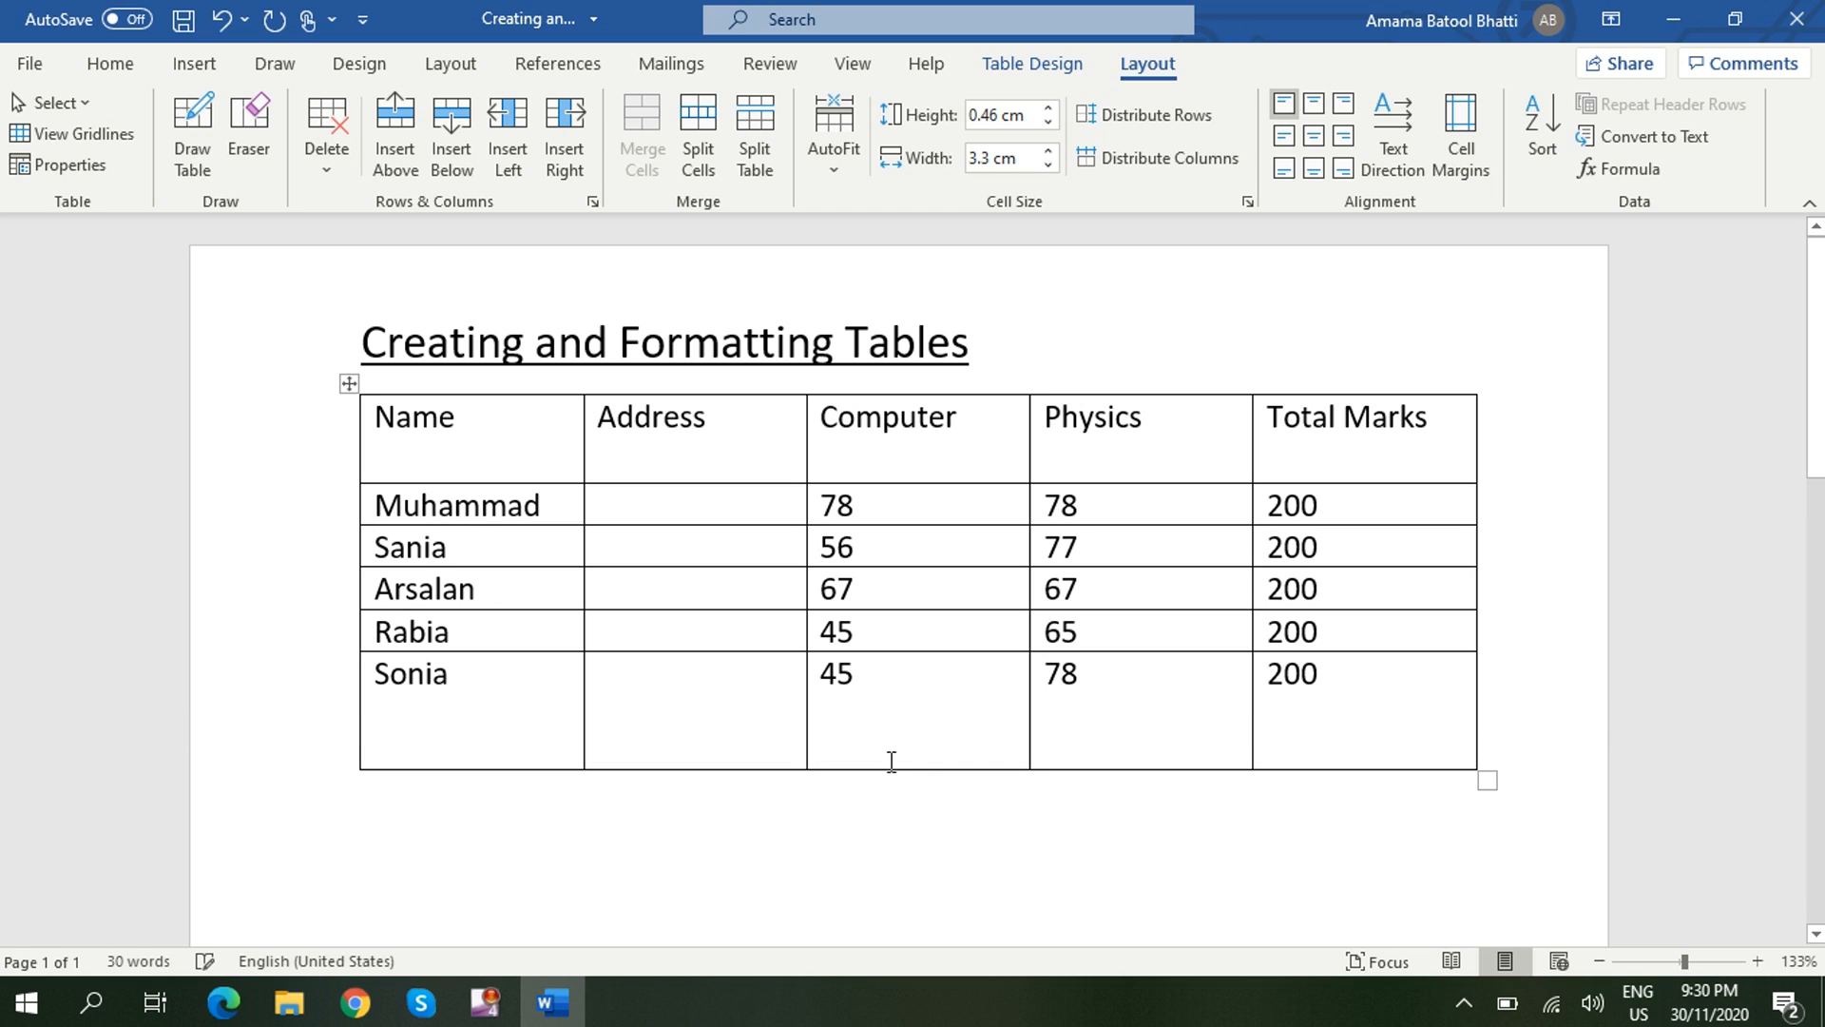
pyautogui.click(1195, 112)
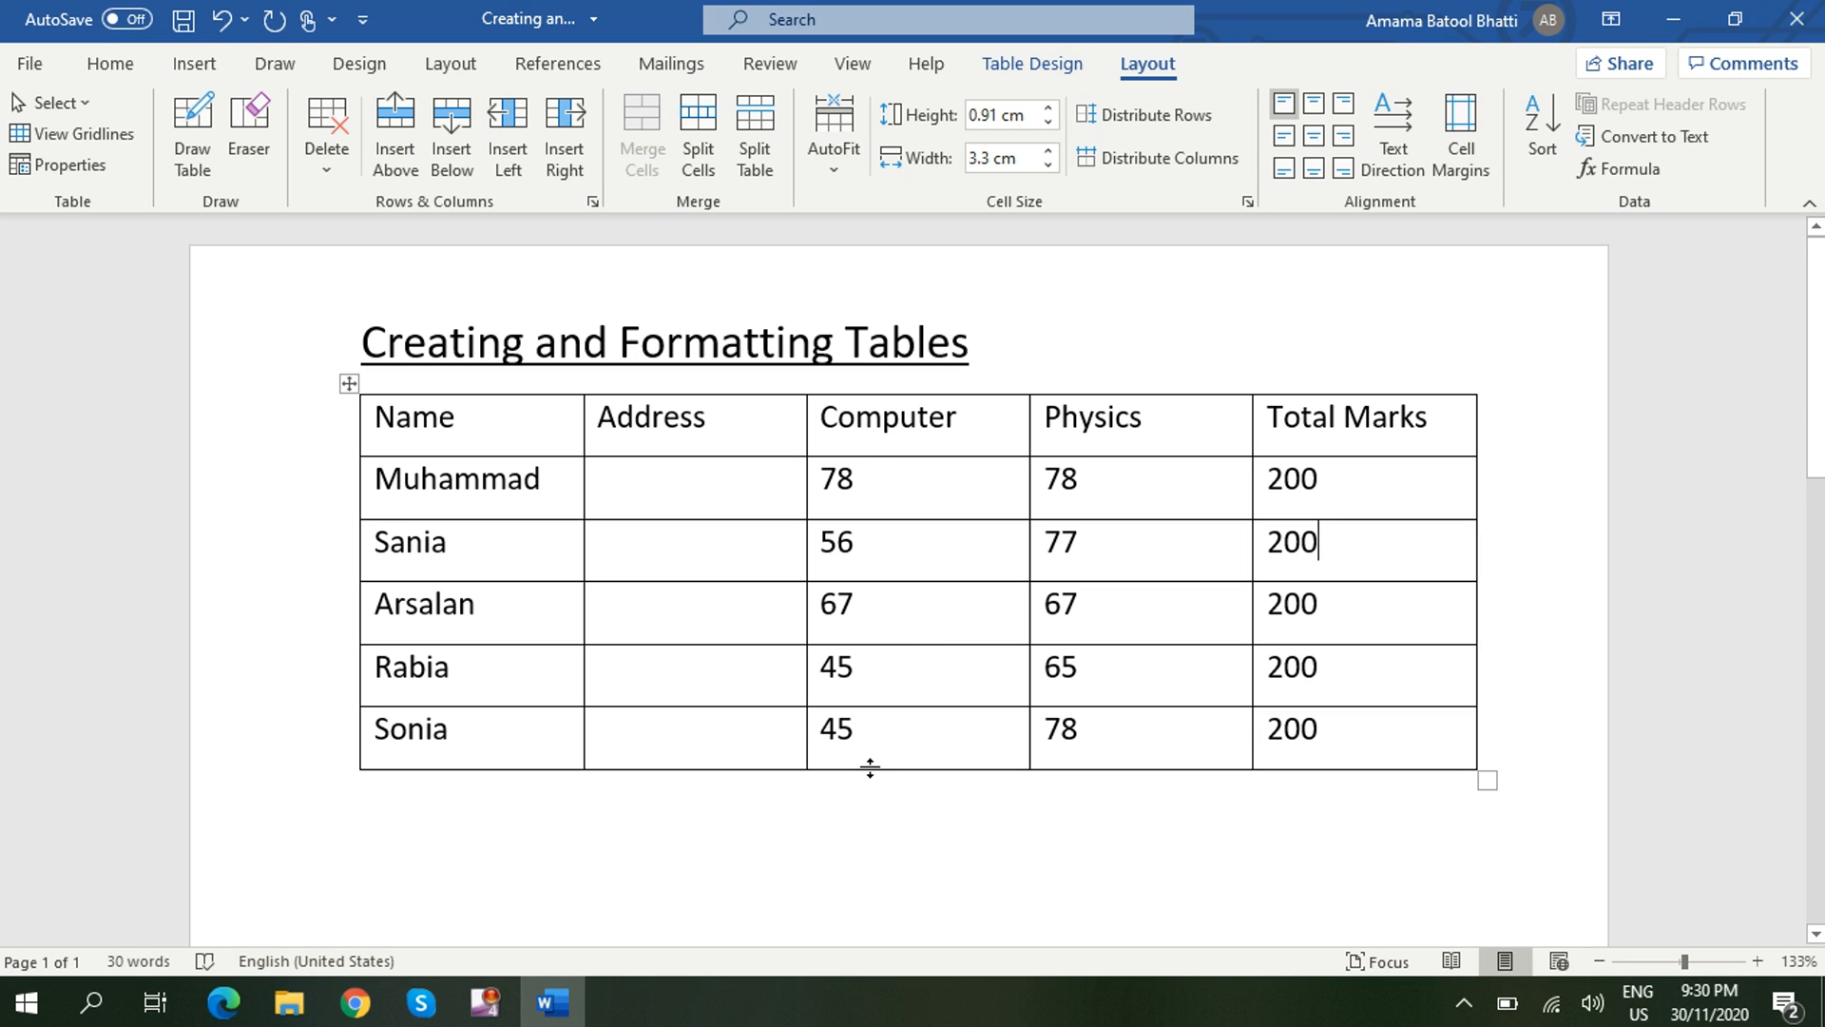
# Undo the row and column resizing back to before the Total Marks column was widened.
pyautogui.hotkey('ctrl', 'z')
pyautogui.hotkey('ctrl', 'z')
pyautogui.hotkey('ctrl', 'z')
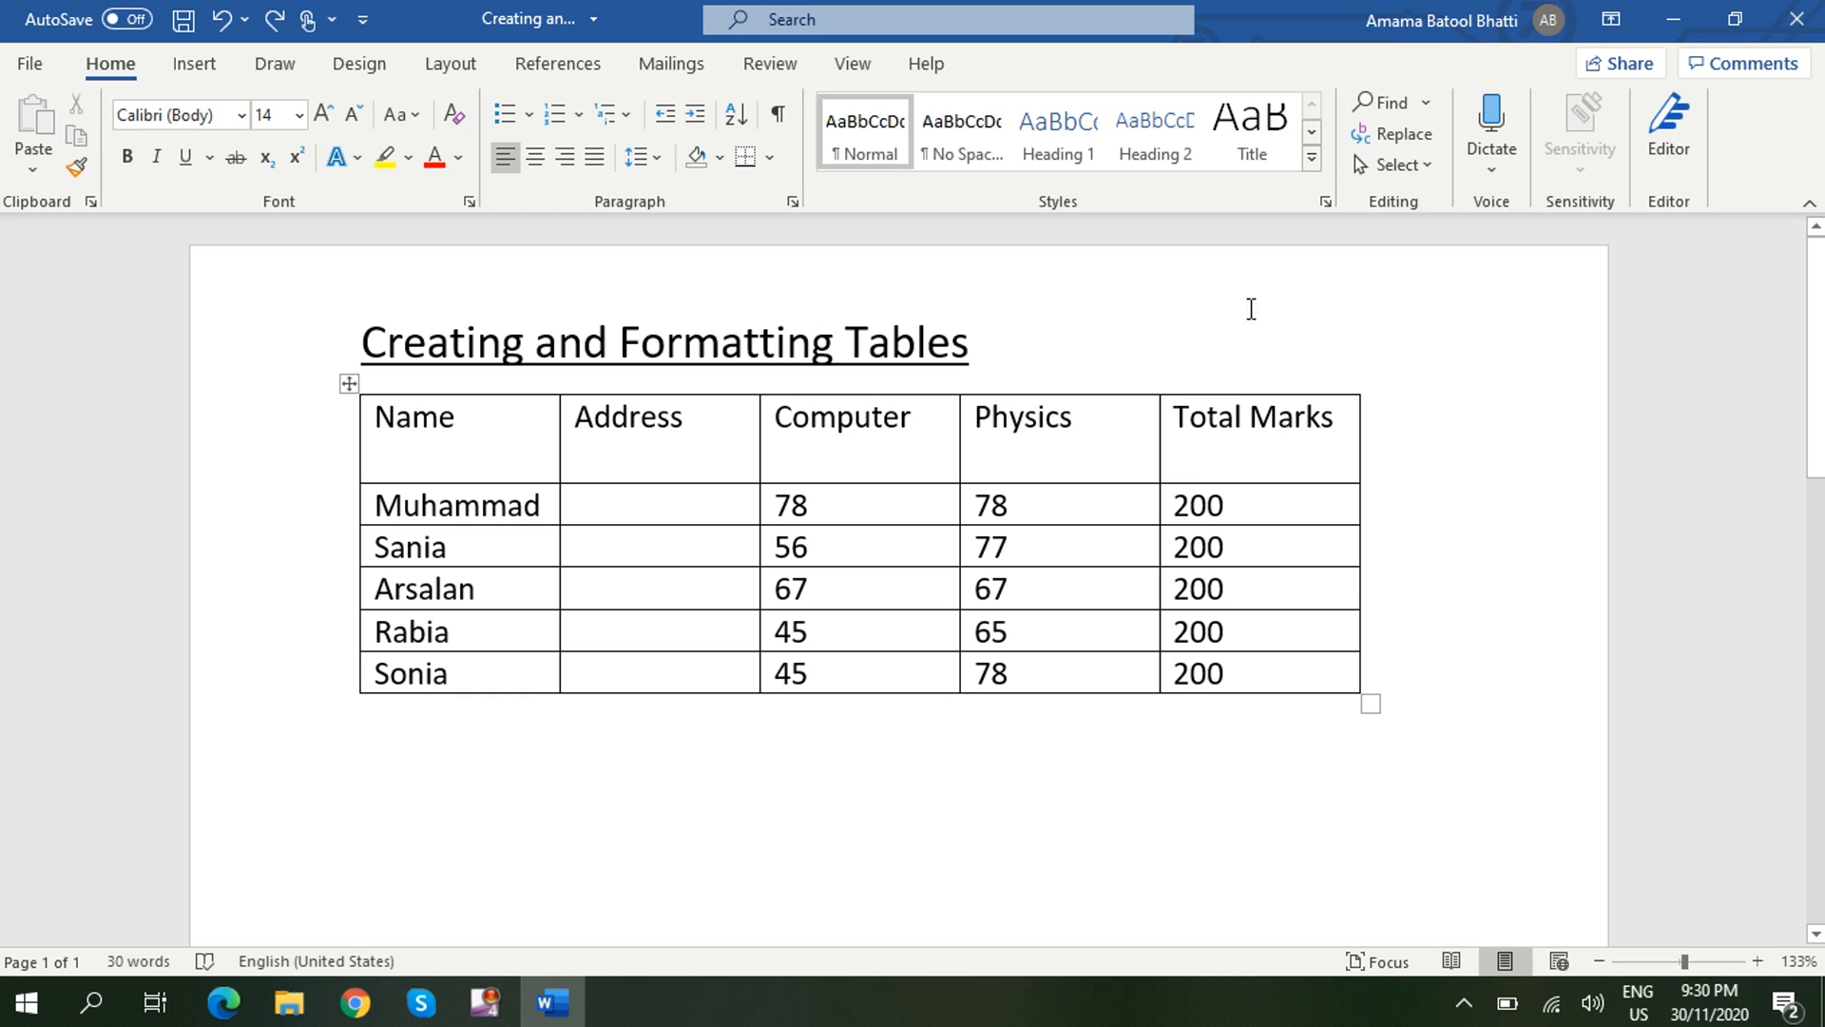
# Insert an empty row between the header row and the first student row.
pyautogui.click(715, 480)
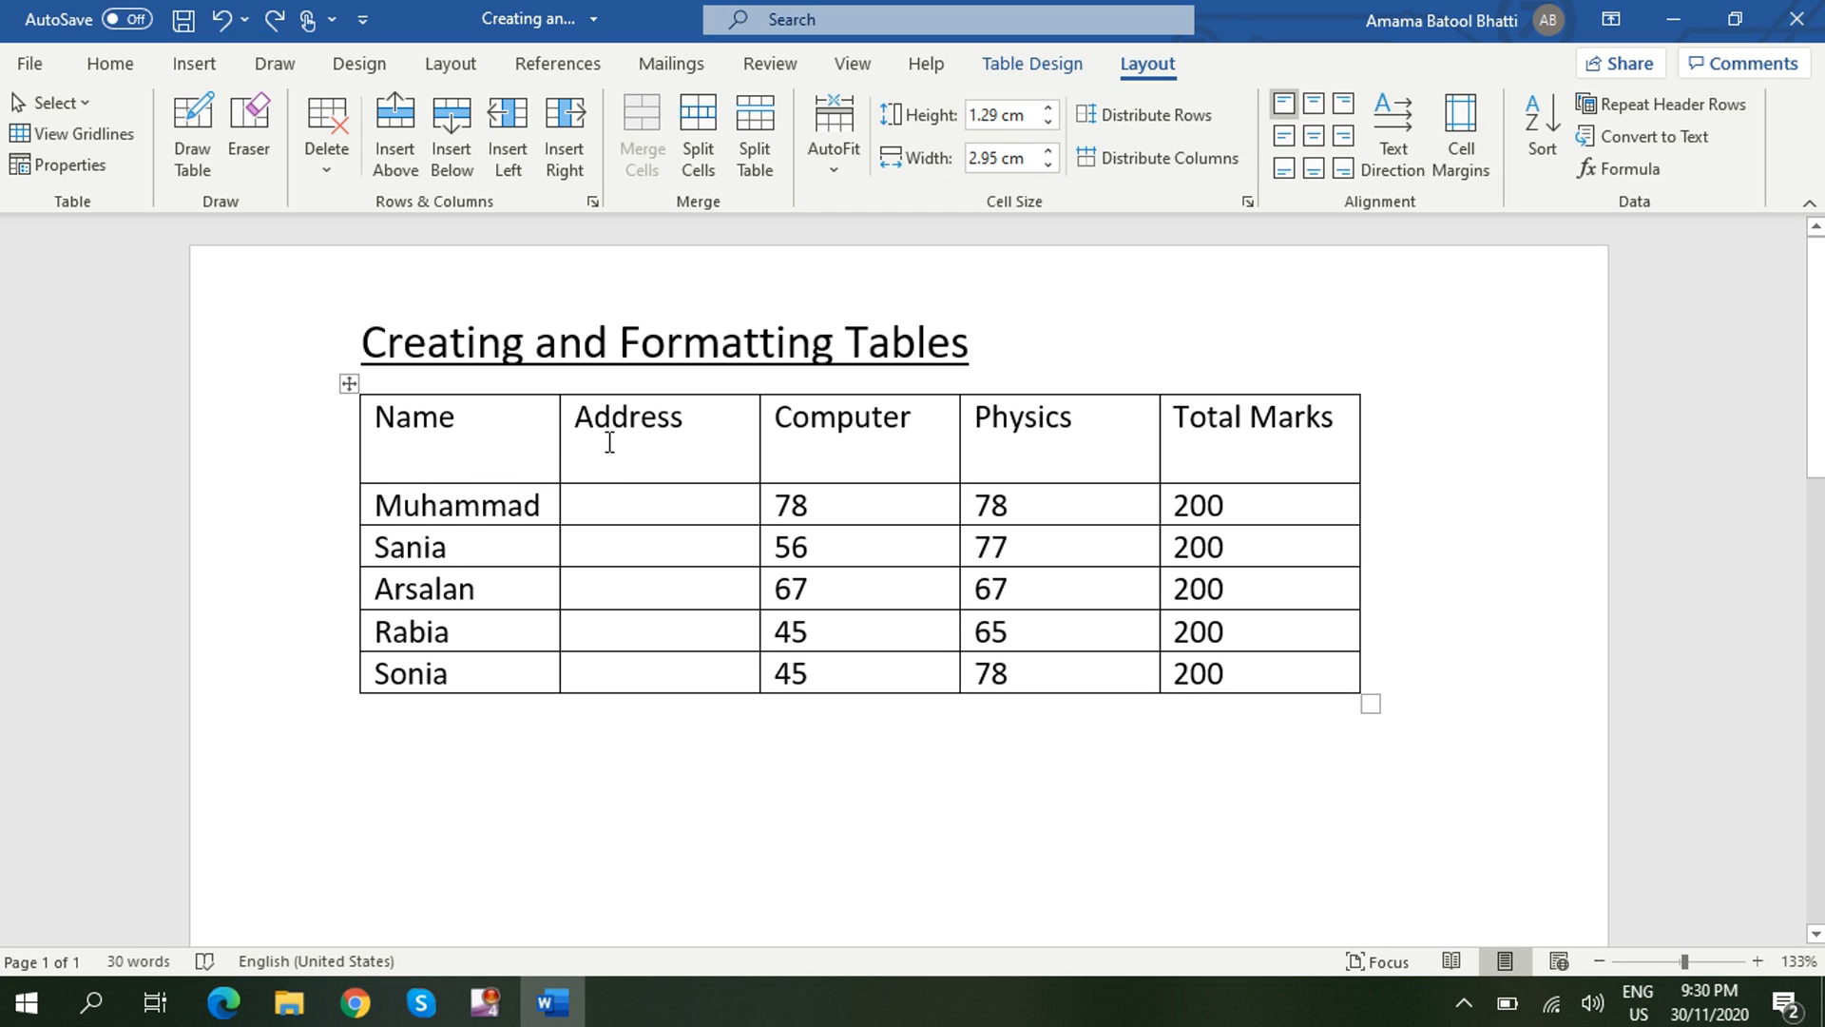
pyautogui.click(658, 447)
pyautogui.click(361, 477)
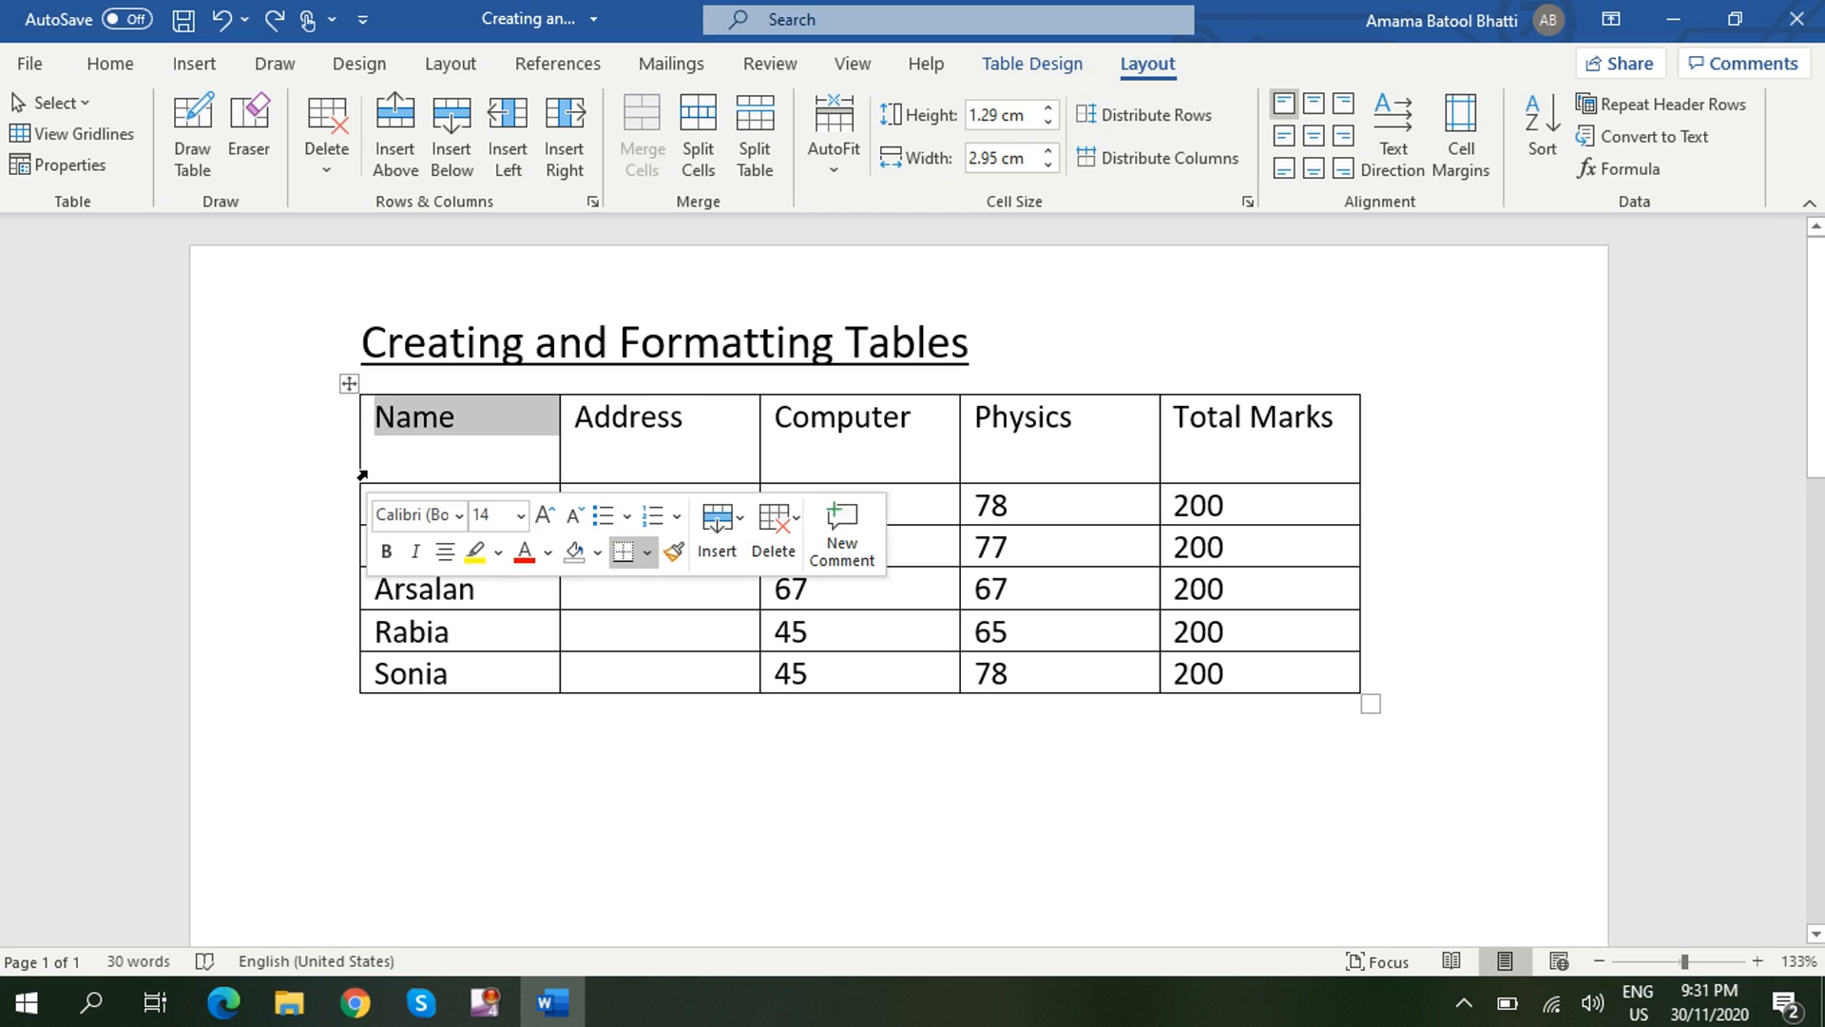
pyautogui.click(349, 482)
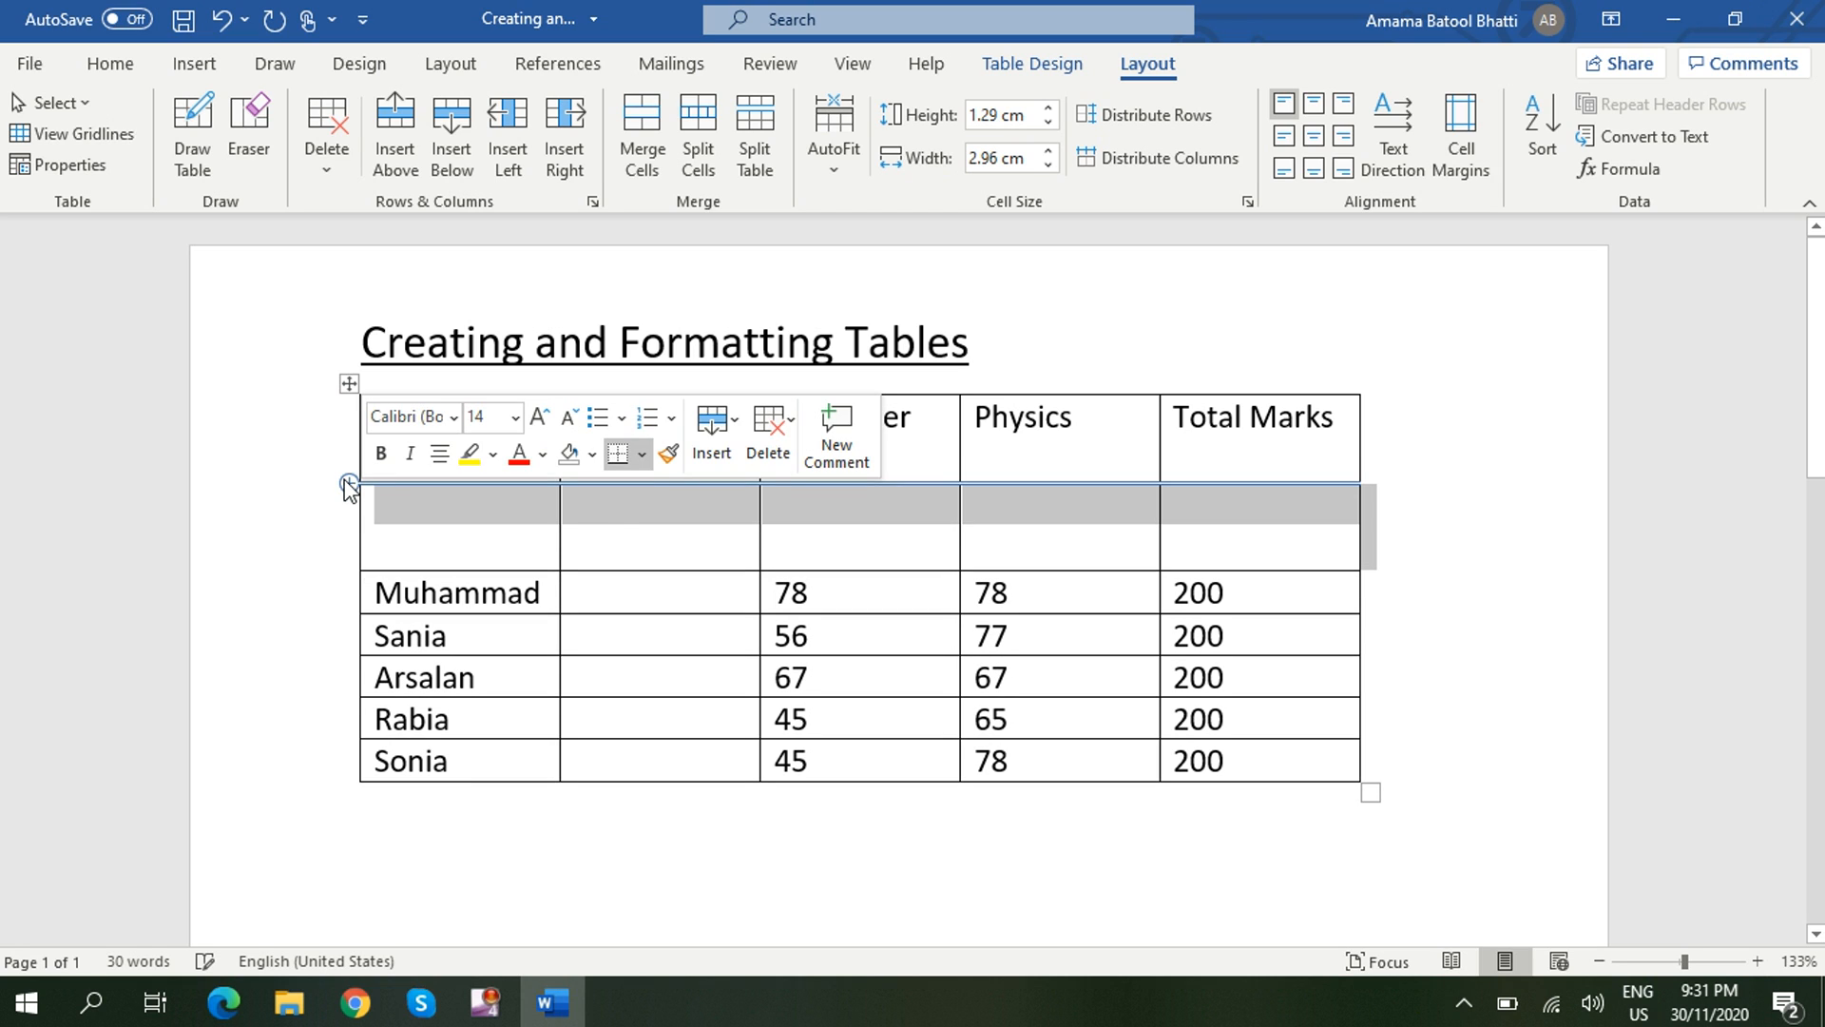
# Split all cells below the Address header into 2 columns and 6 rows, merging cells before the split.
pyautogui.click(613, 537)
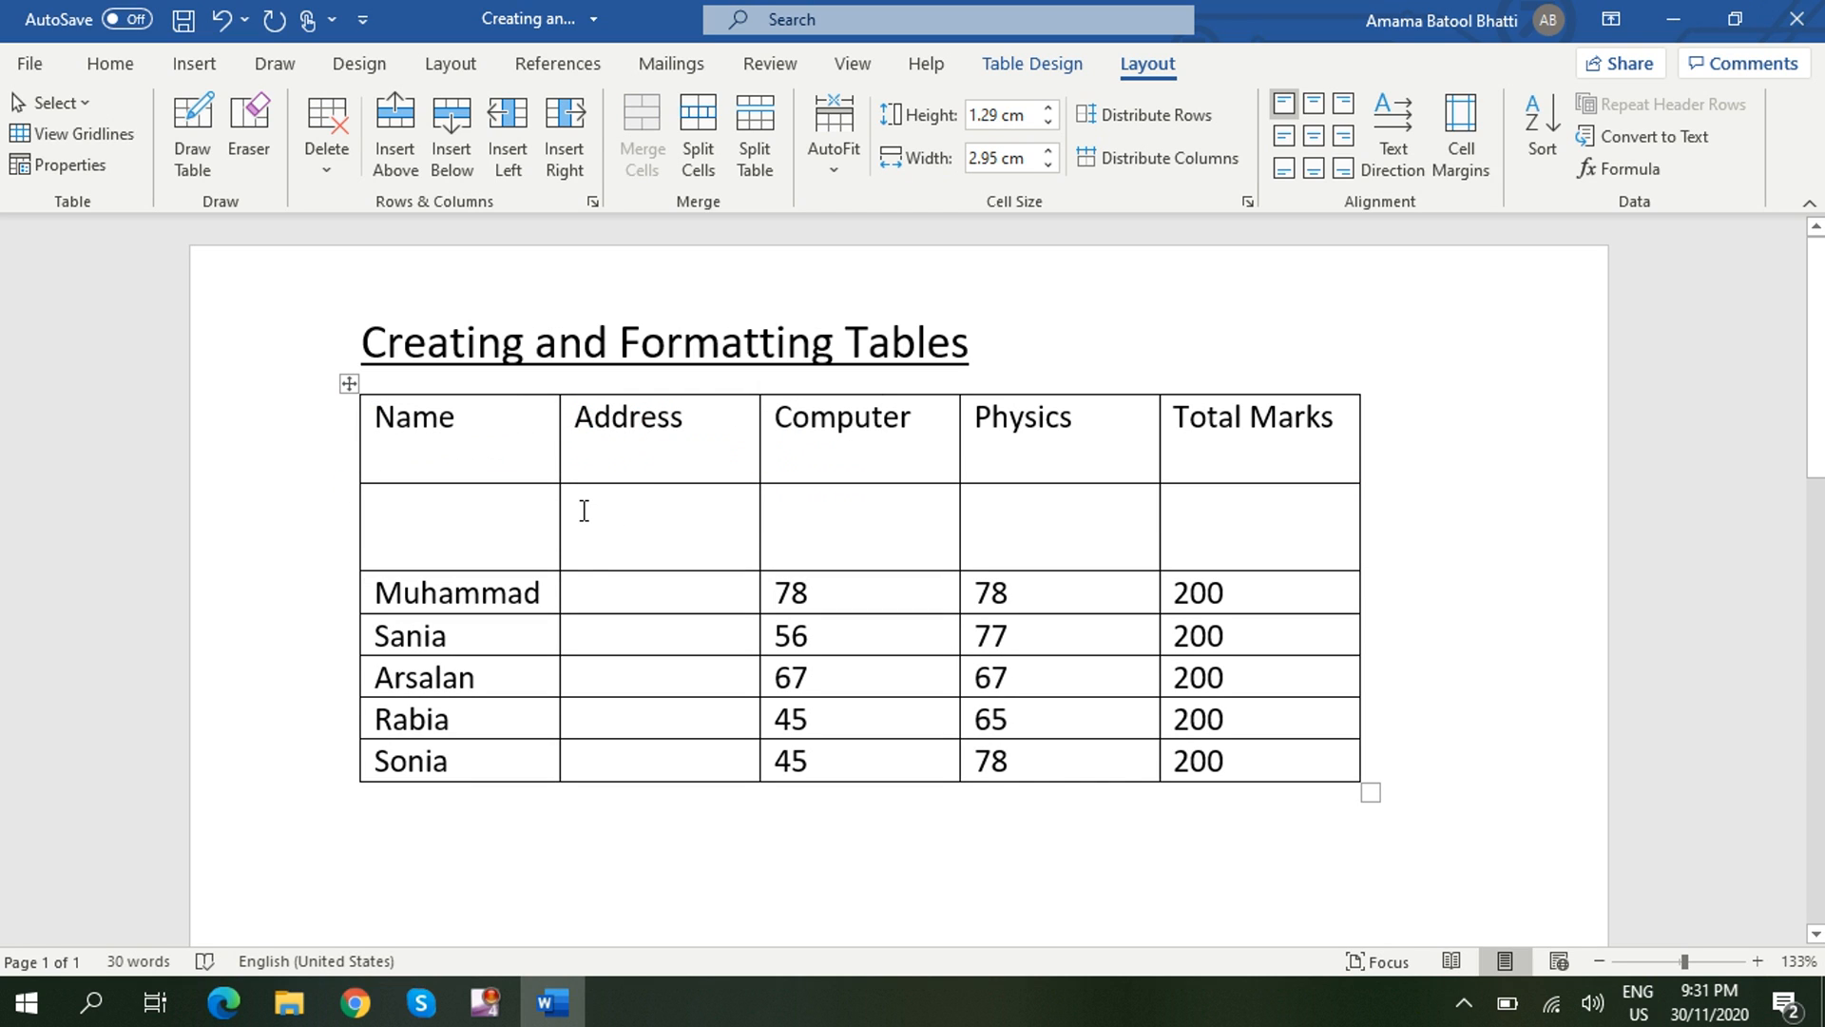
pyautogui.moveTo(583, 511); pyautogui.dragTo(738, 749)
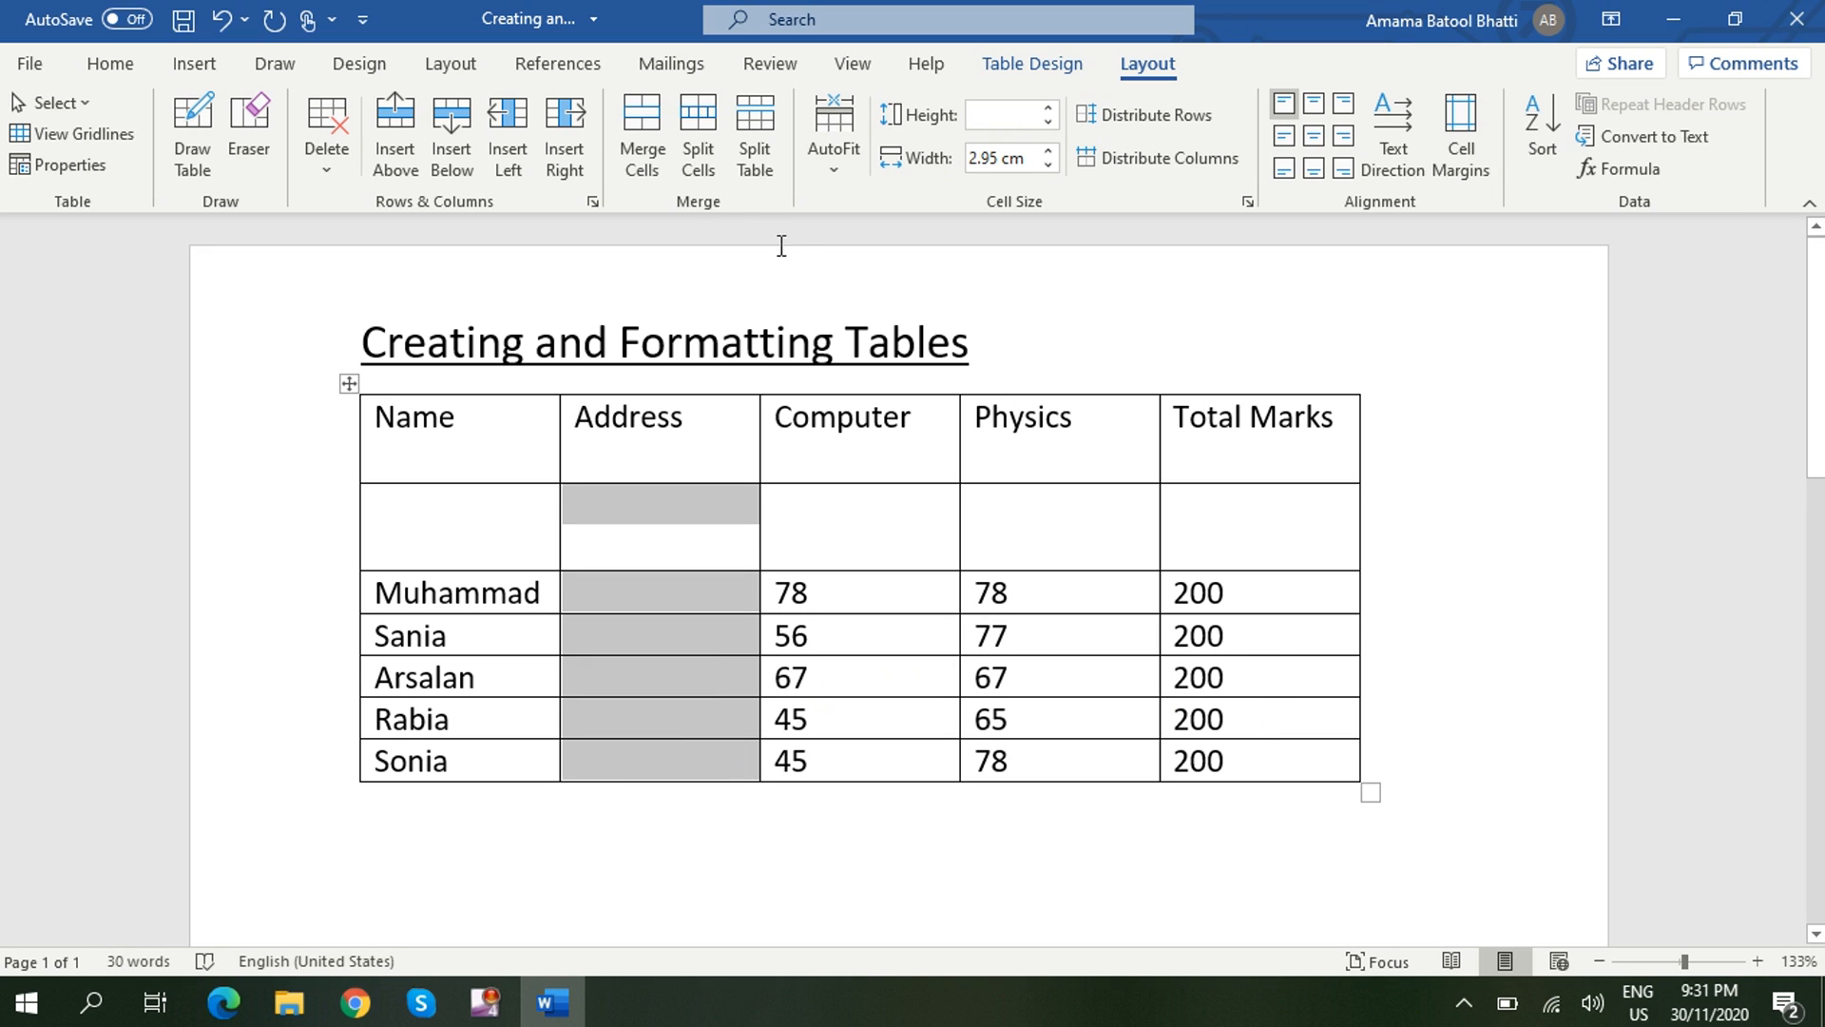
pyautogui.click(700, 122)
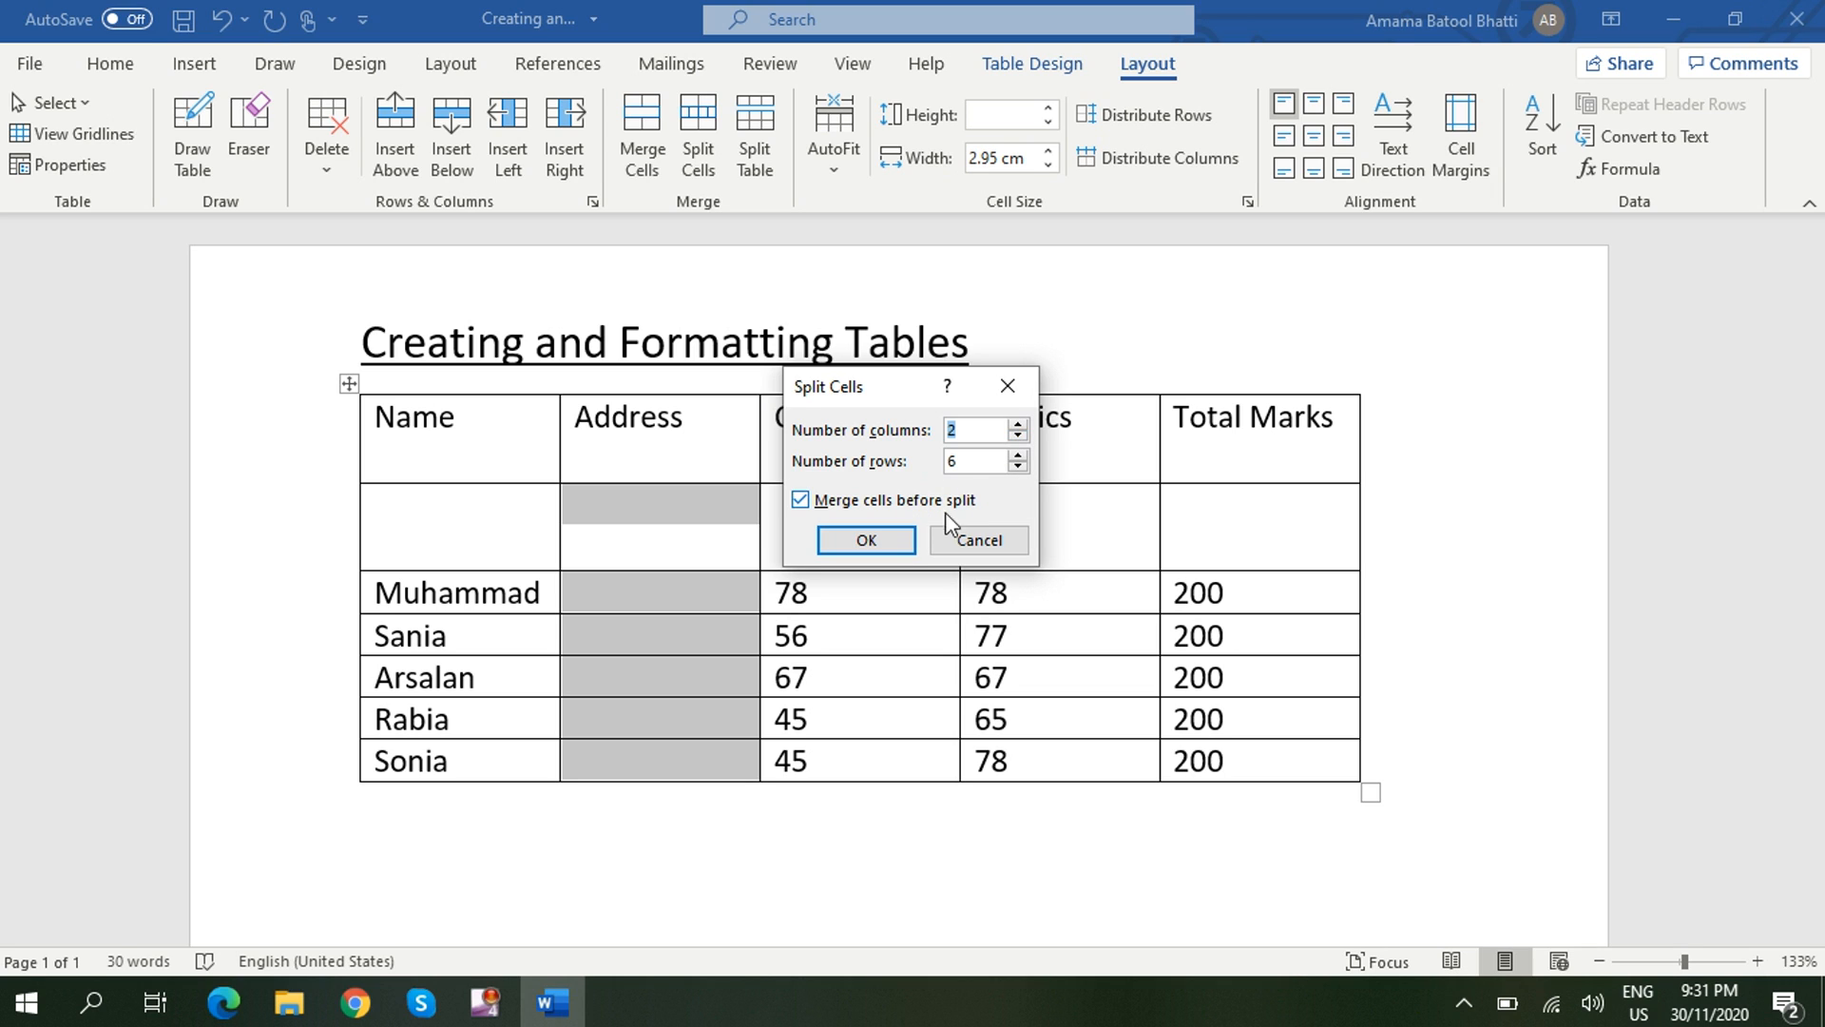
pyautogui.click(891, 539)
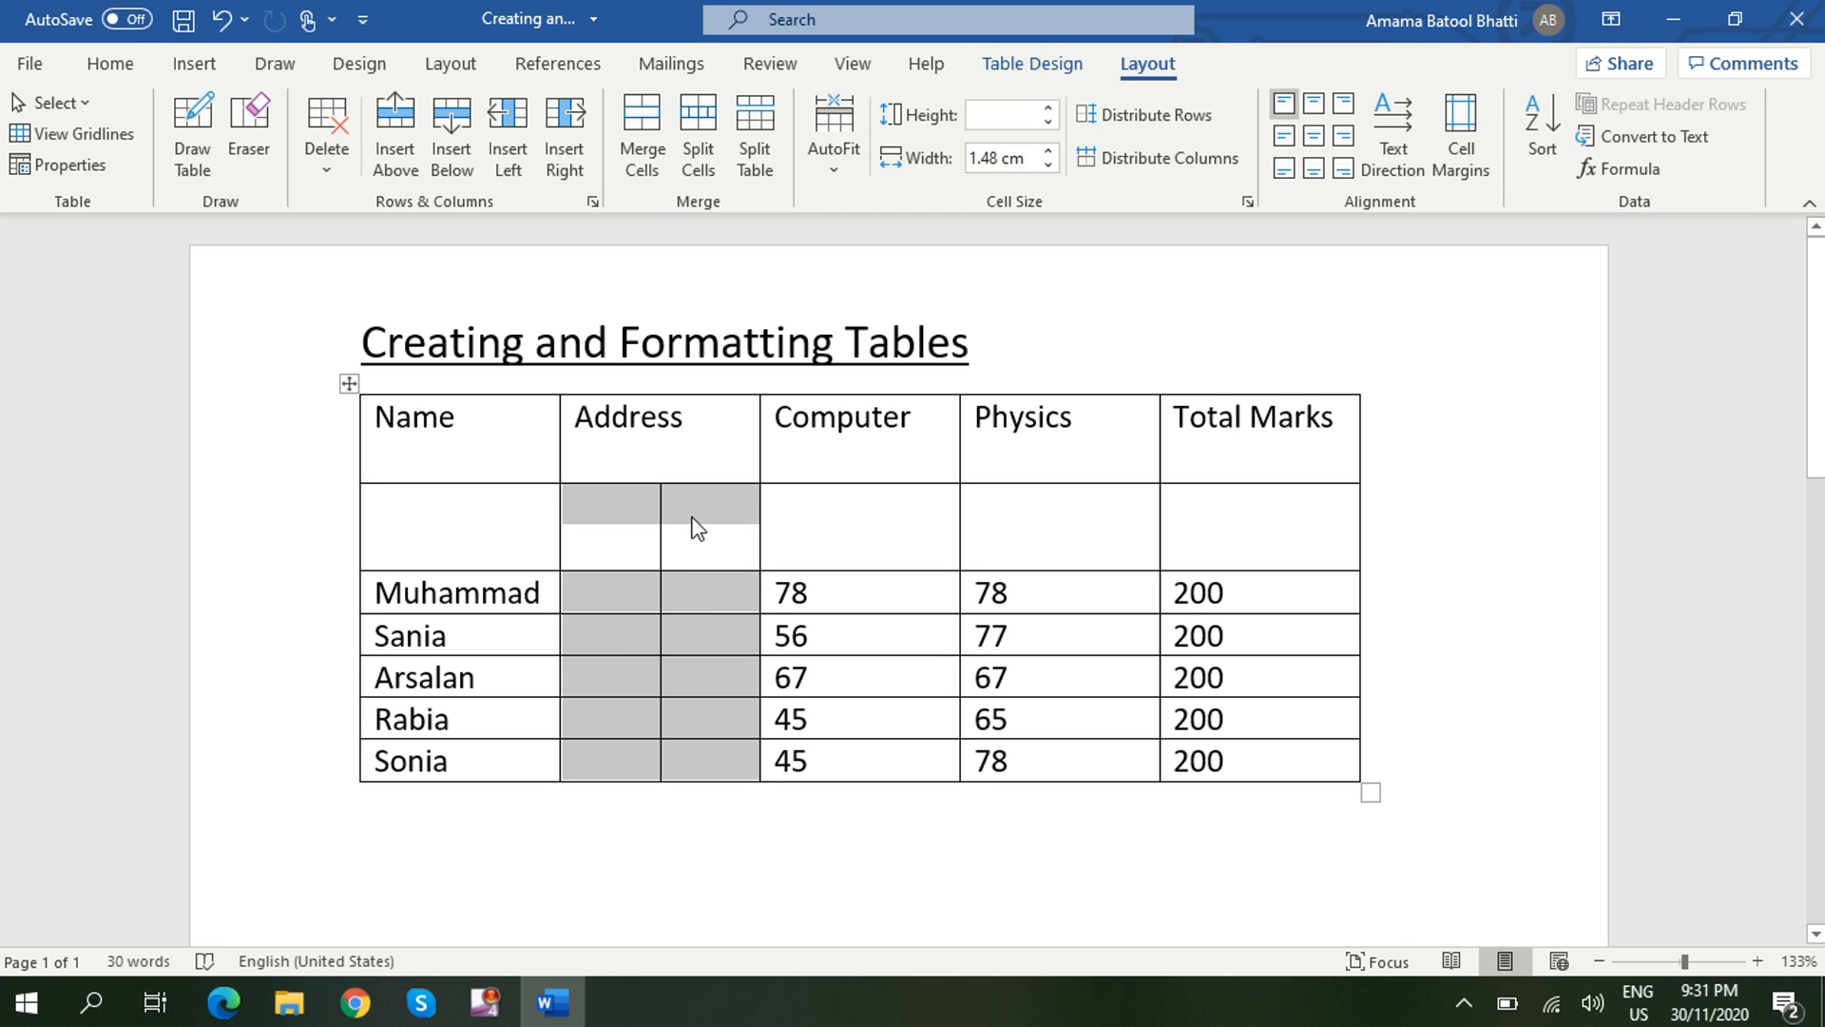
# Enter the subheadings City and Zip Code in the two split cells directly below Address.
pyautogui.click(618, 520)
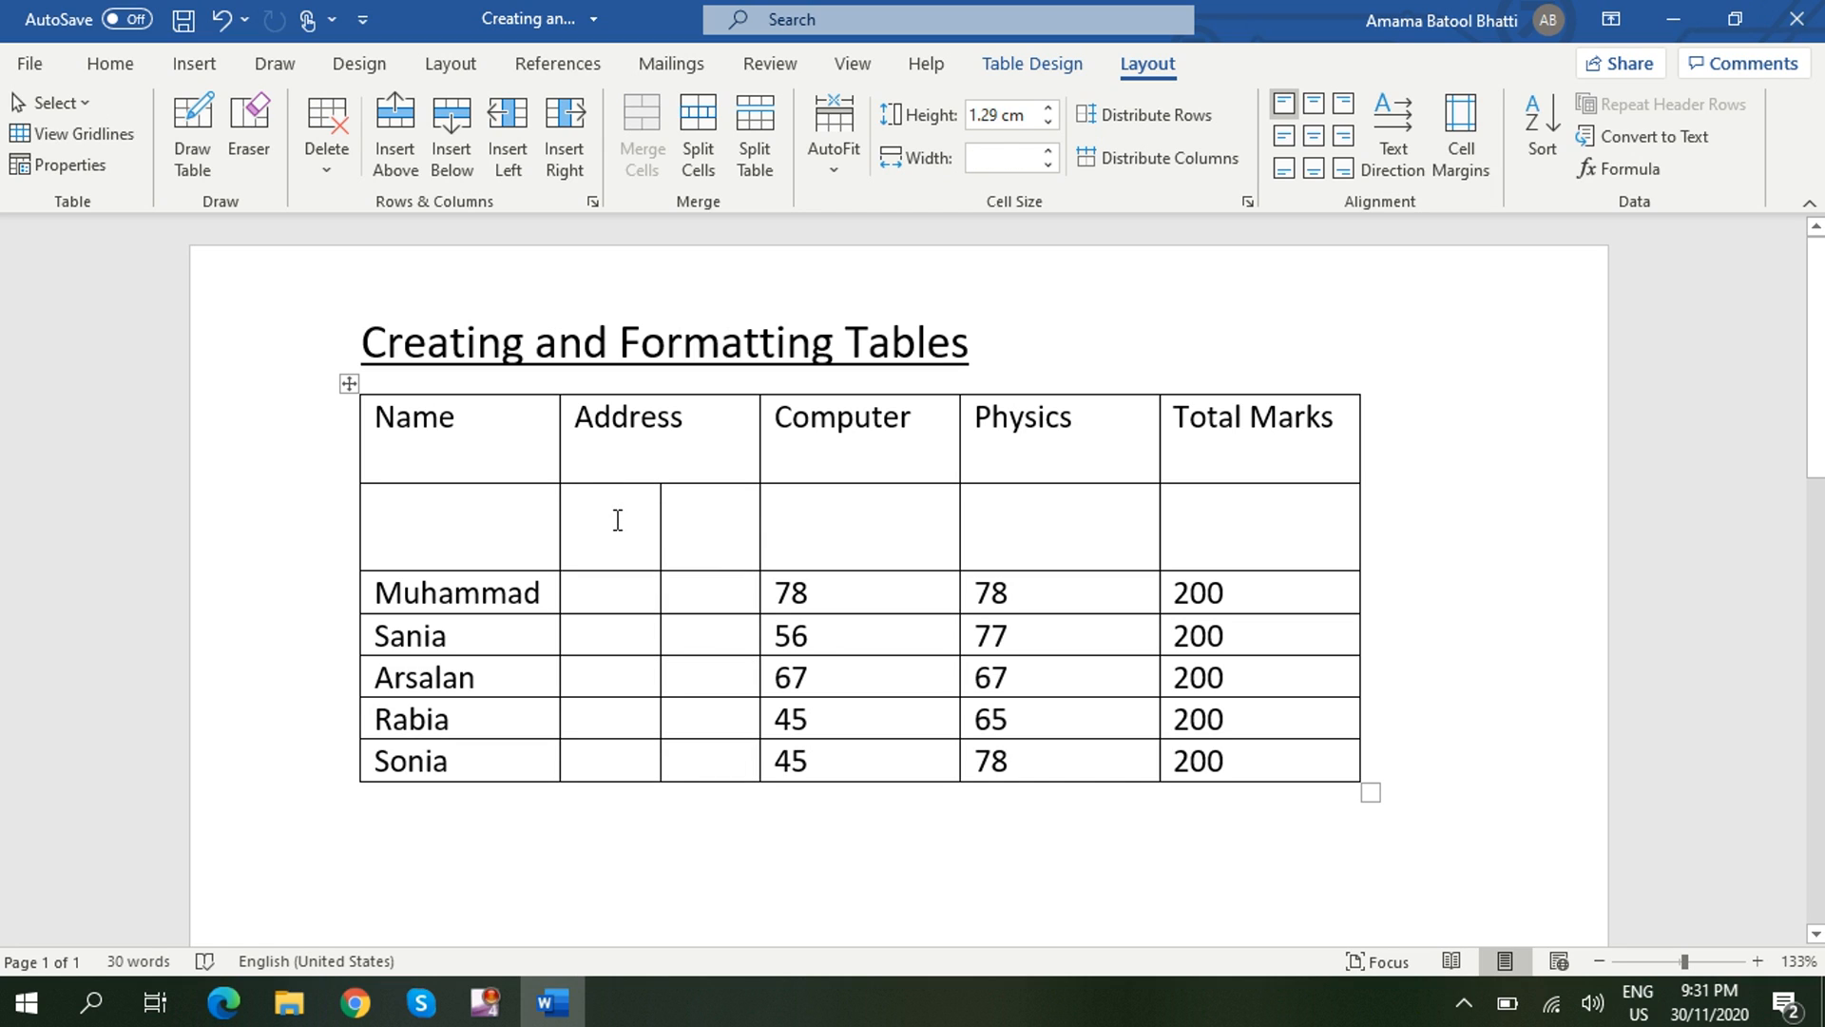
pyautogui.write('City')
pyautogui.press('Tab')
pyautogui.write('Zip')
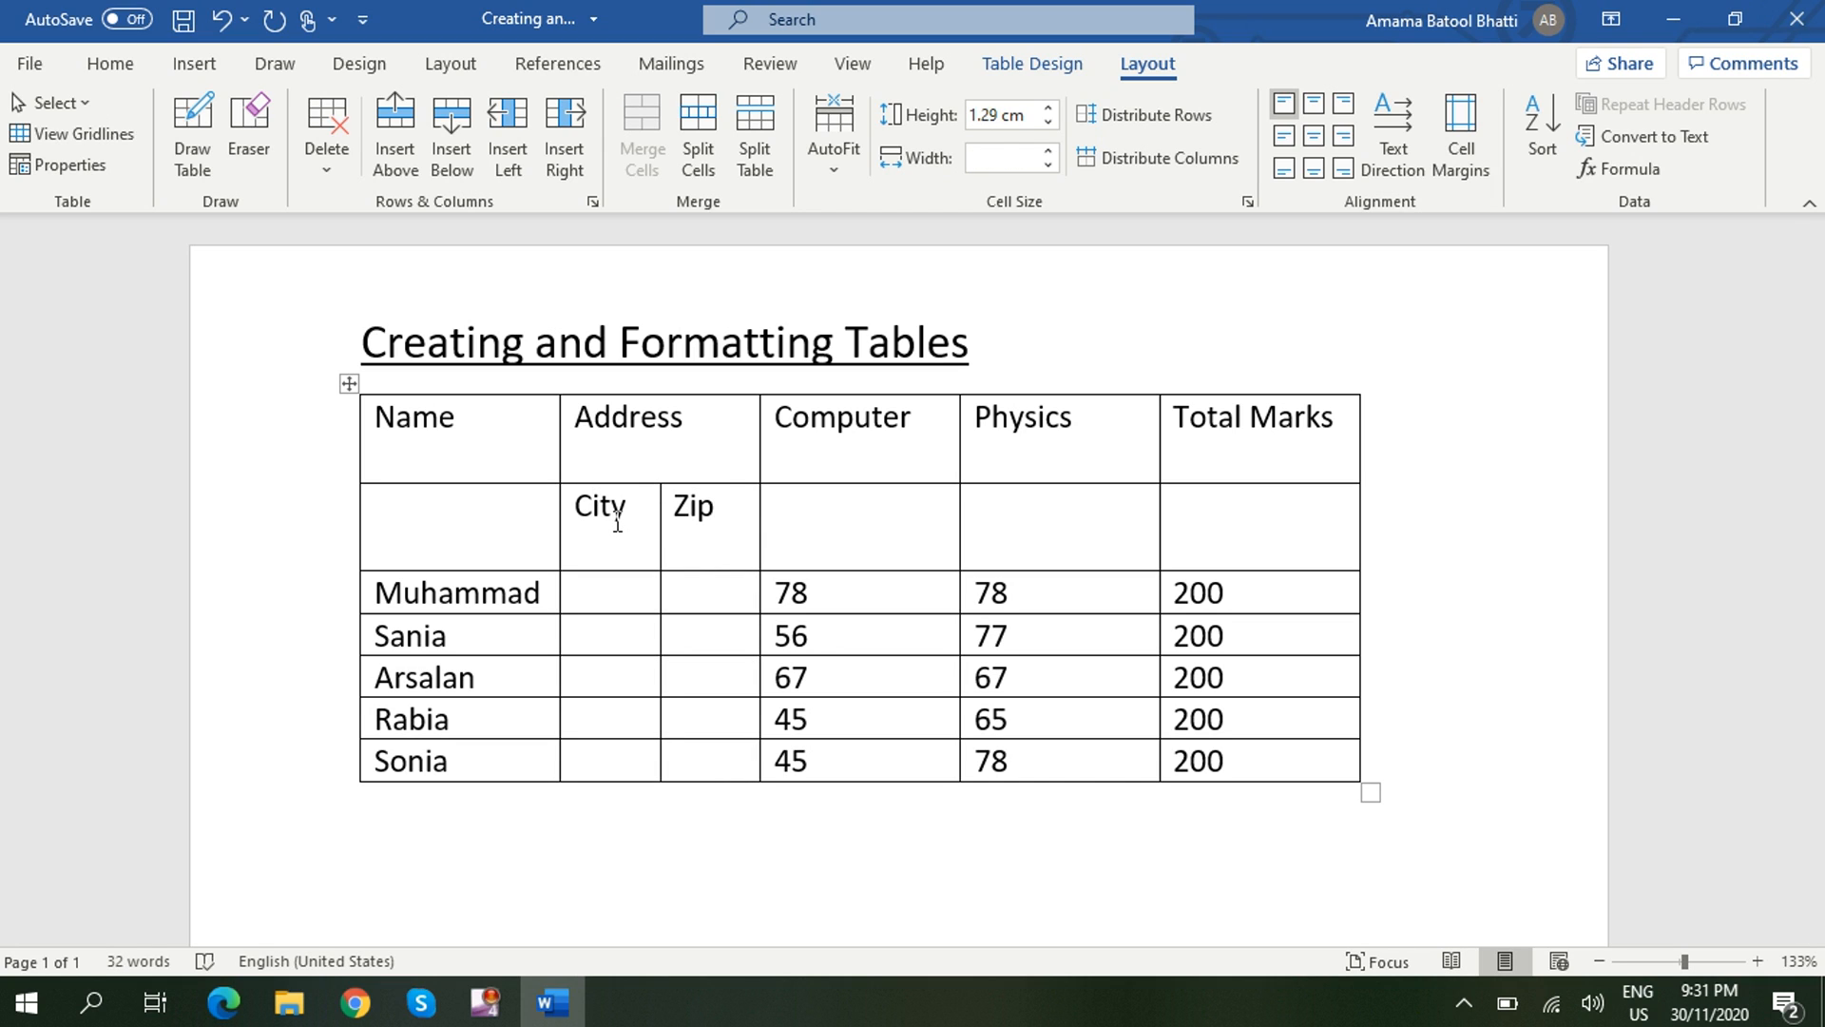
pyautogui.write(' Code')
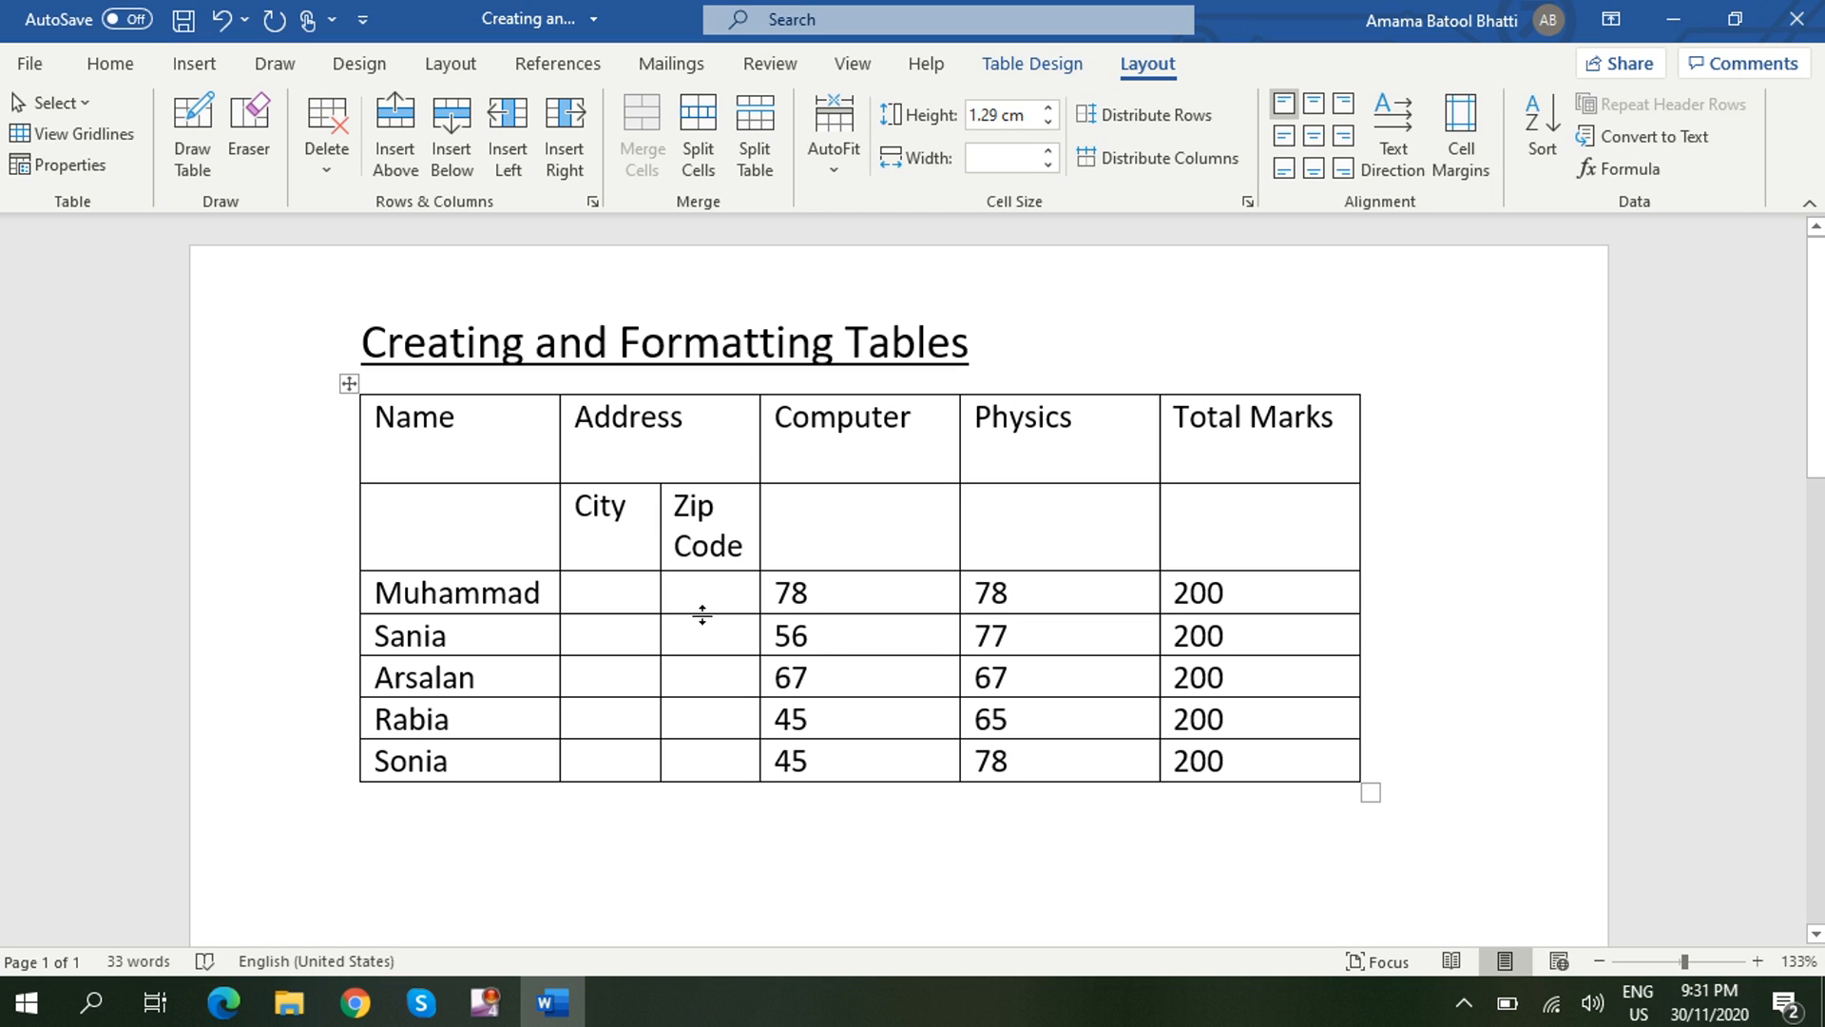
# Widen the Address column freehand to about 5 cm and distribute the City and Zip Code columns evenly.
pyautogui.click(732, 419)
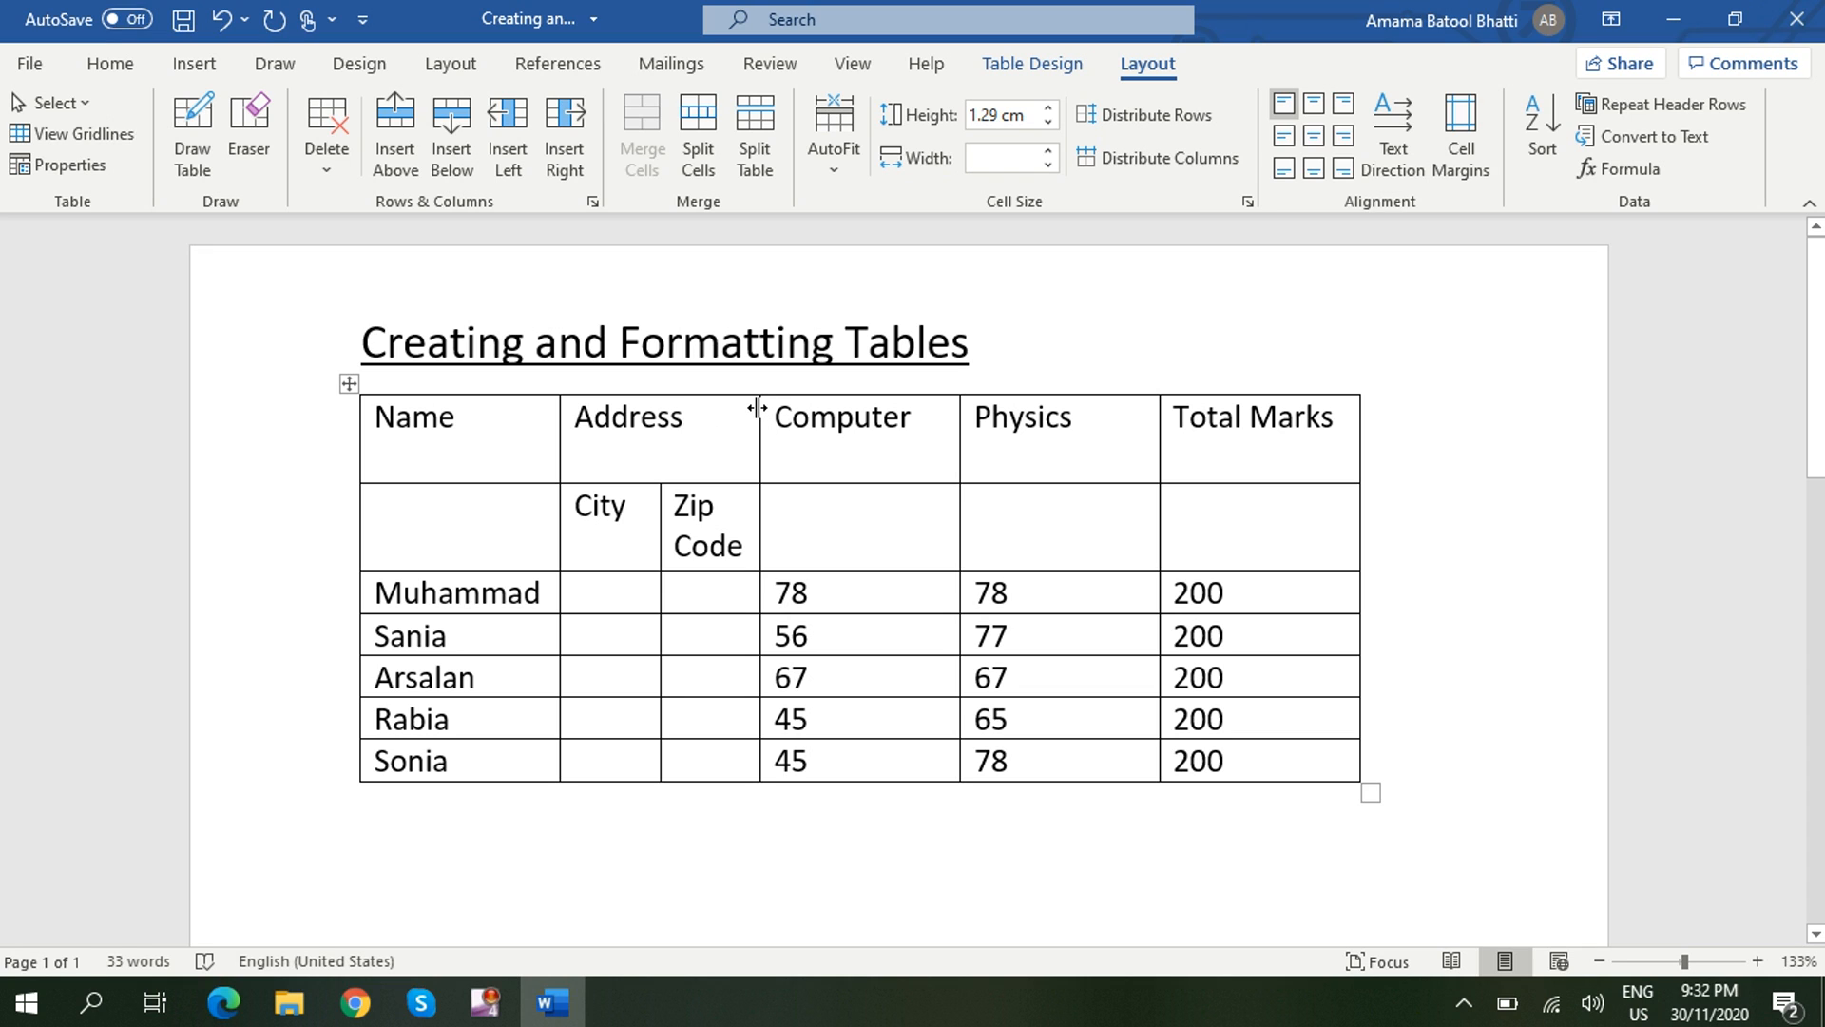
pyautogui.moveTo(761, 411); pyautogui.dragTo(909, 445)
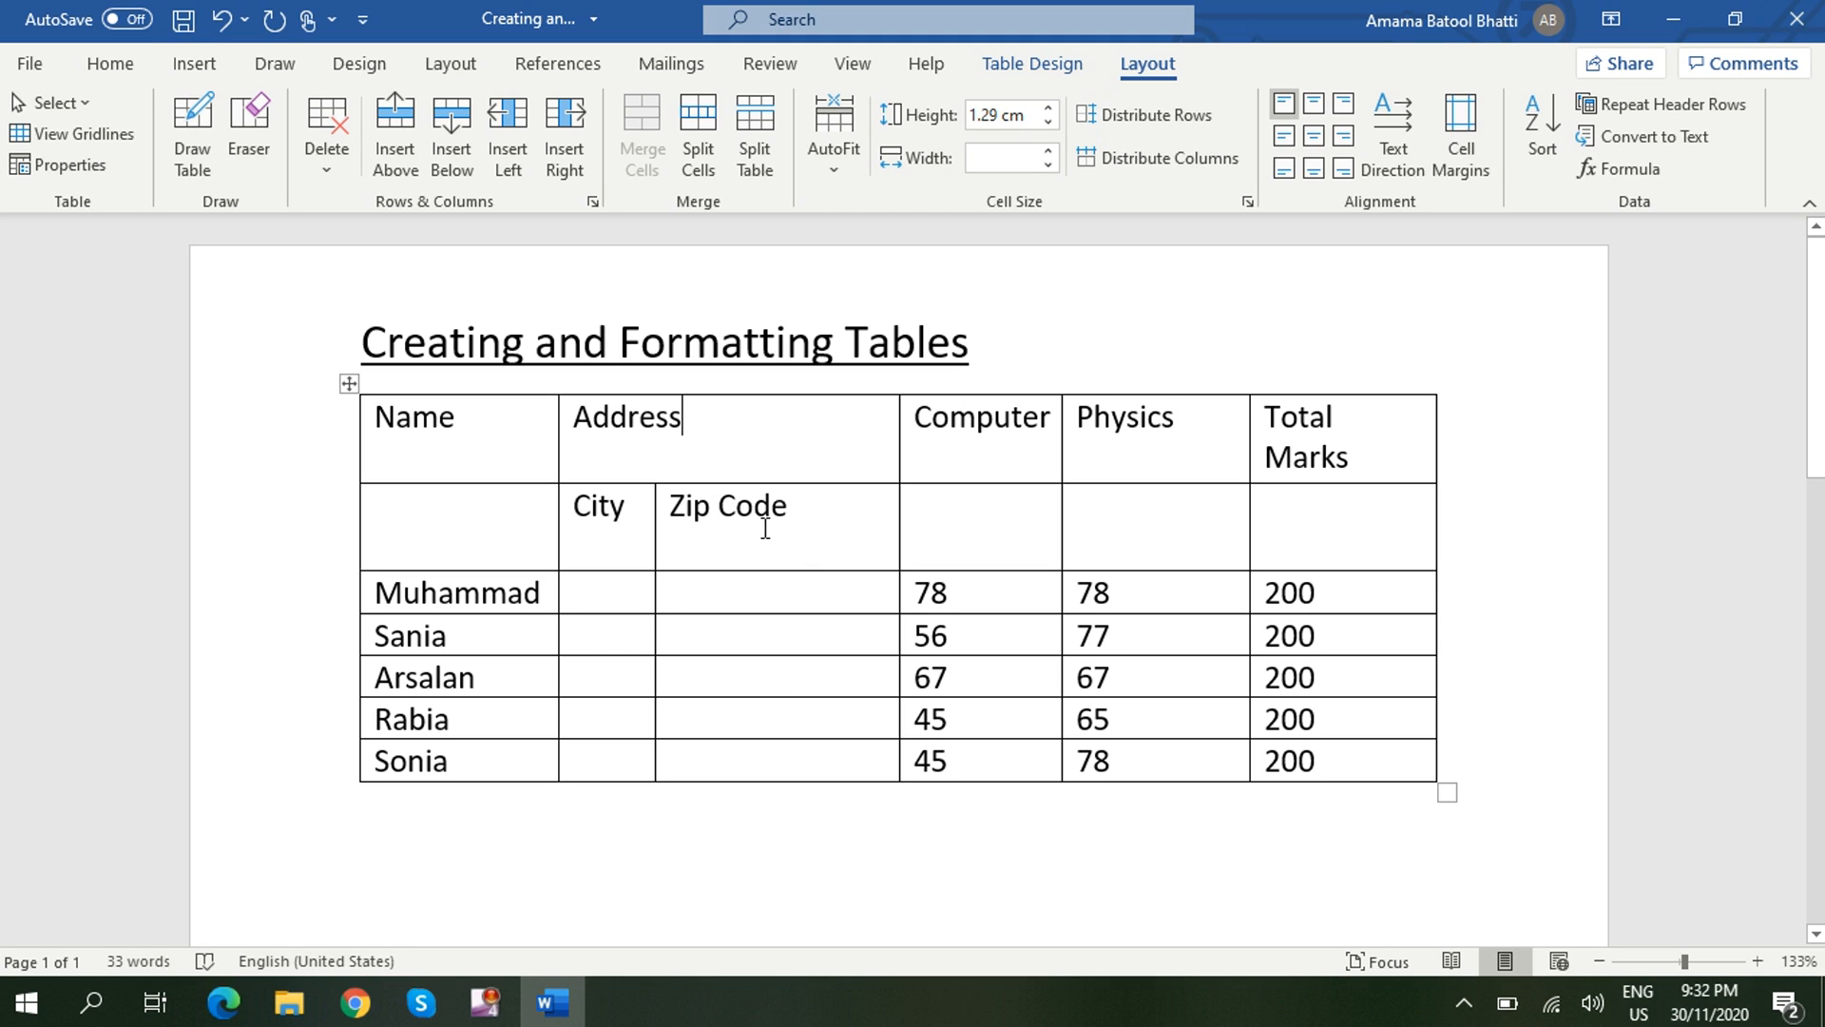
pyautogui.click(567, 498)
pyautogui.moveTo(623, 557); pyautogui.dragTo(758, 766)
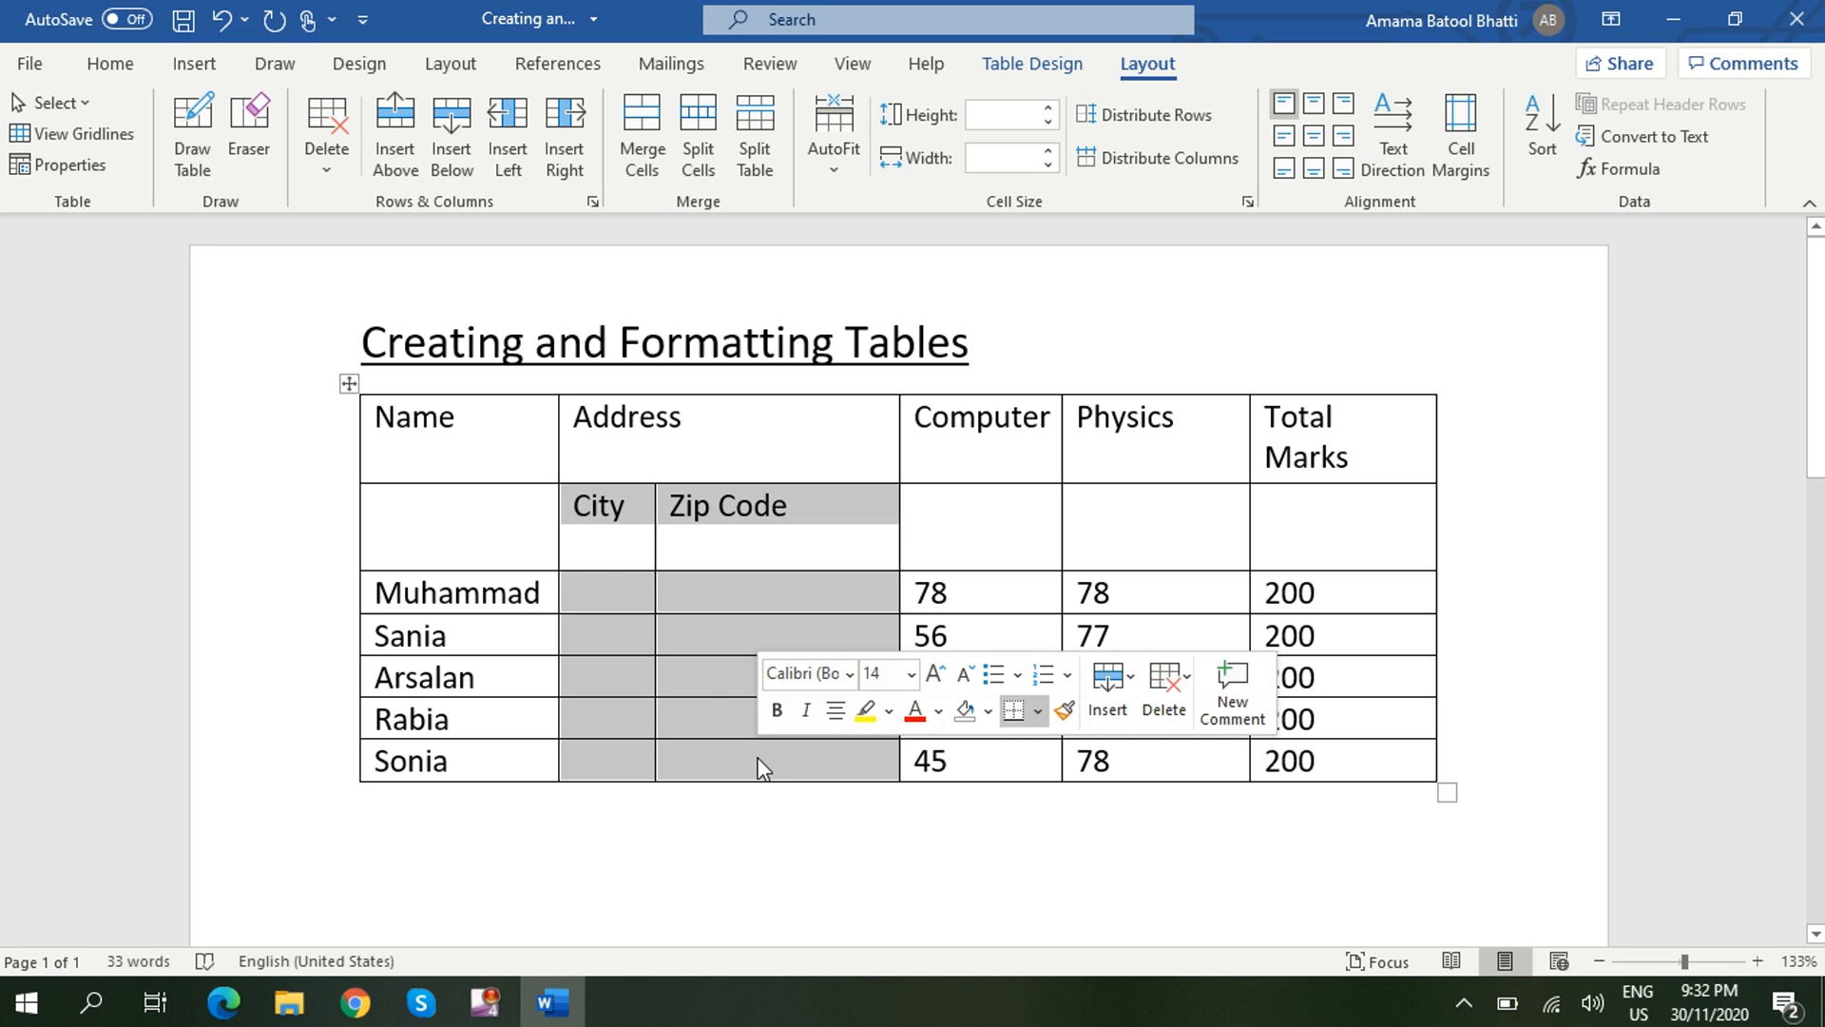
pyautogui.click(1205, 158)
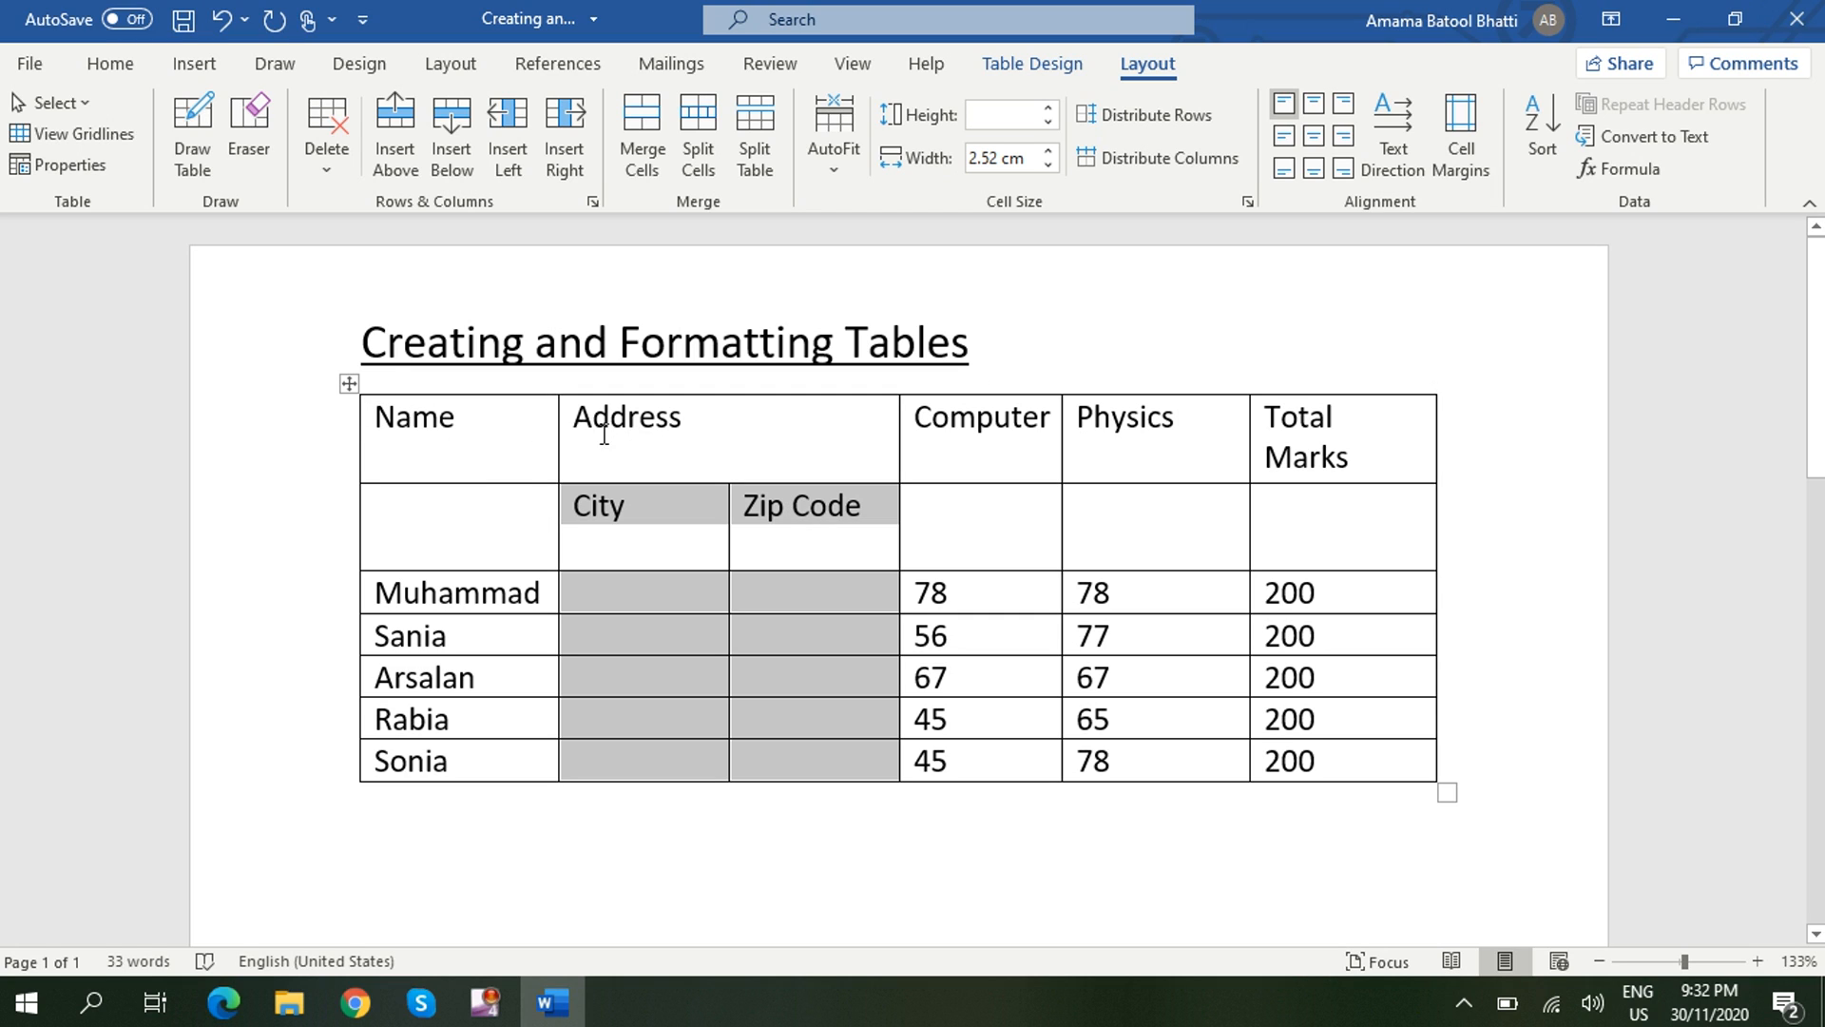
# Centre the text of both header rows horizontally and vertically in their cells.
pyautogui.click(369, 412)
pyautogui.moveTo(487, 474); pyautogui.dragTo(1304, 479)
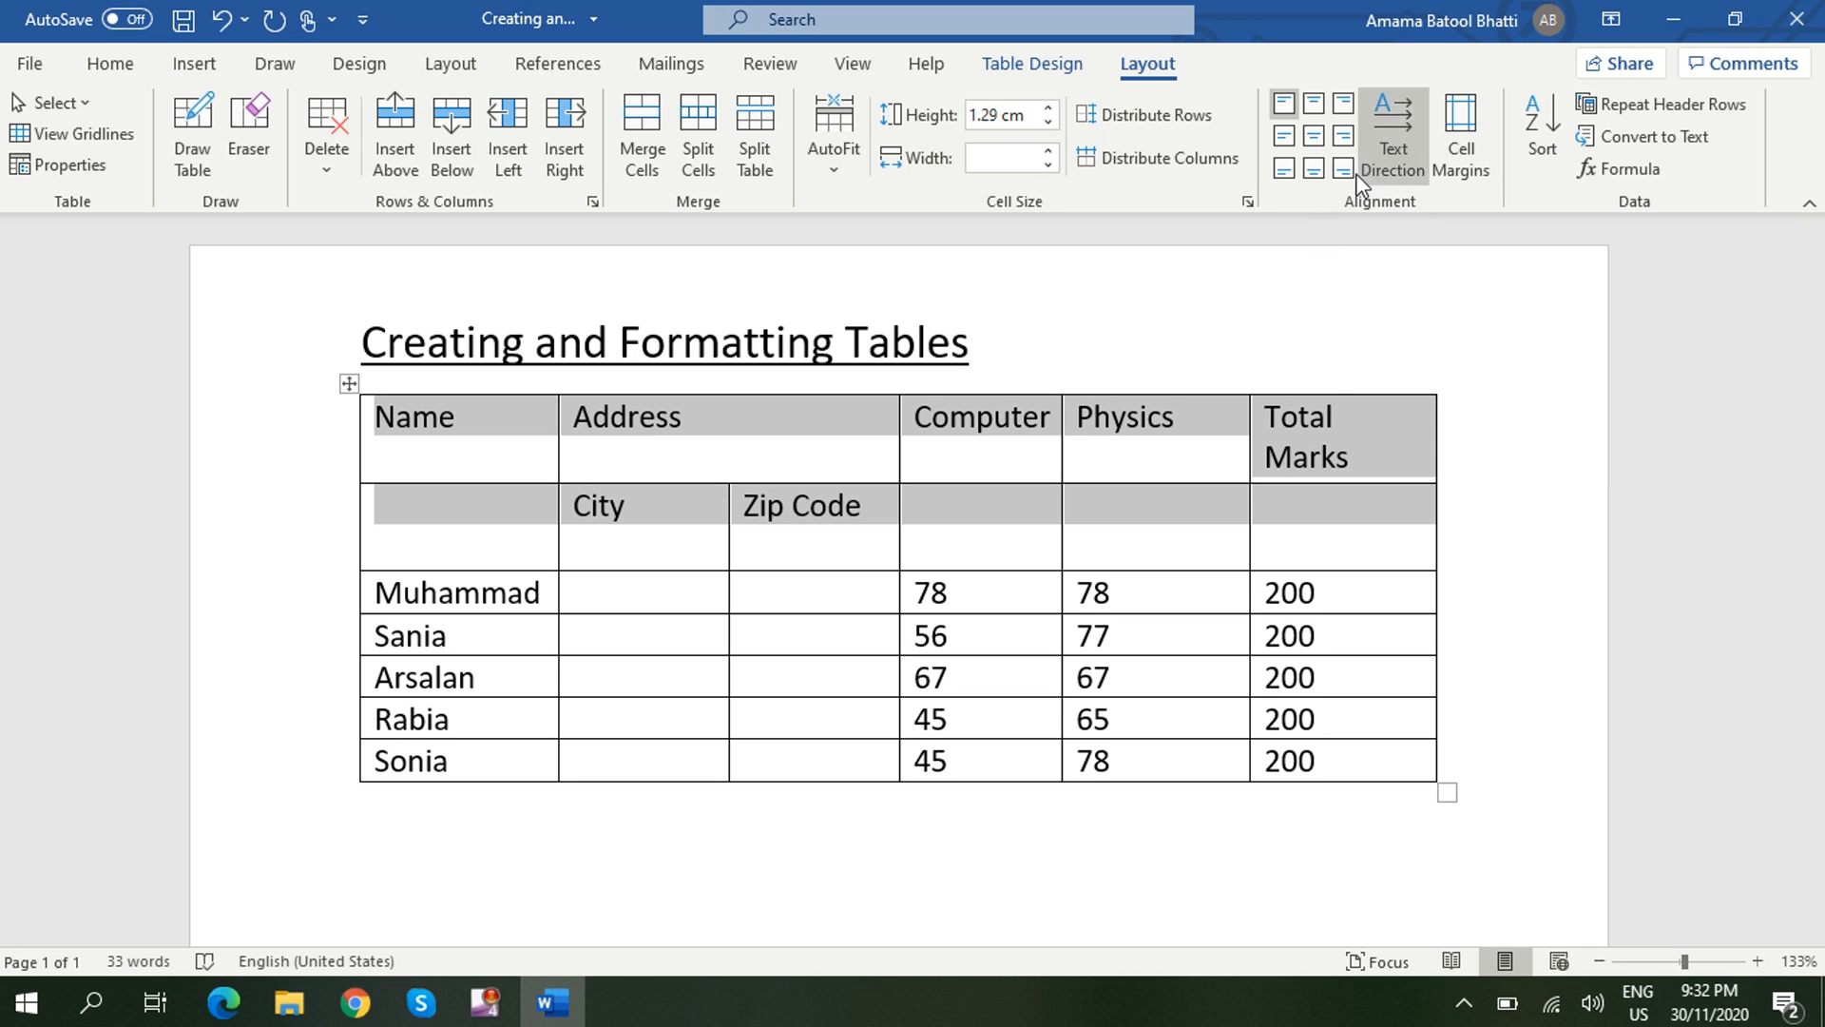
pyautogui.click(1315, 140)
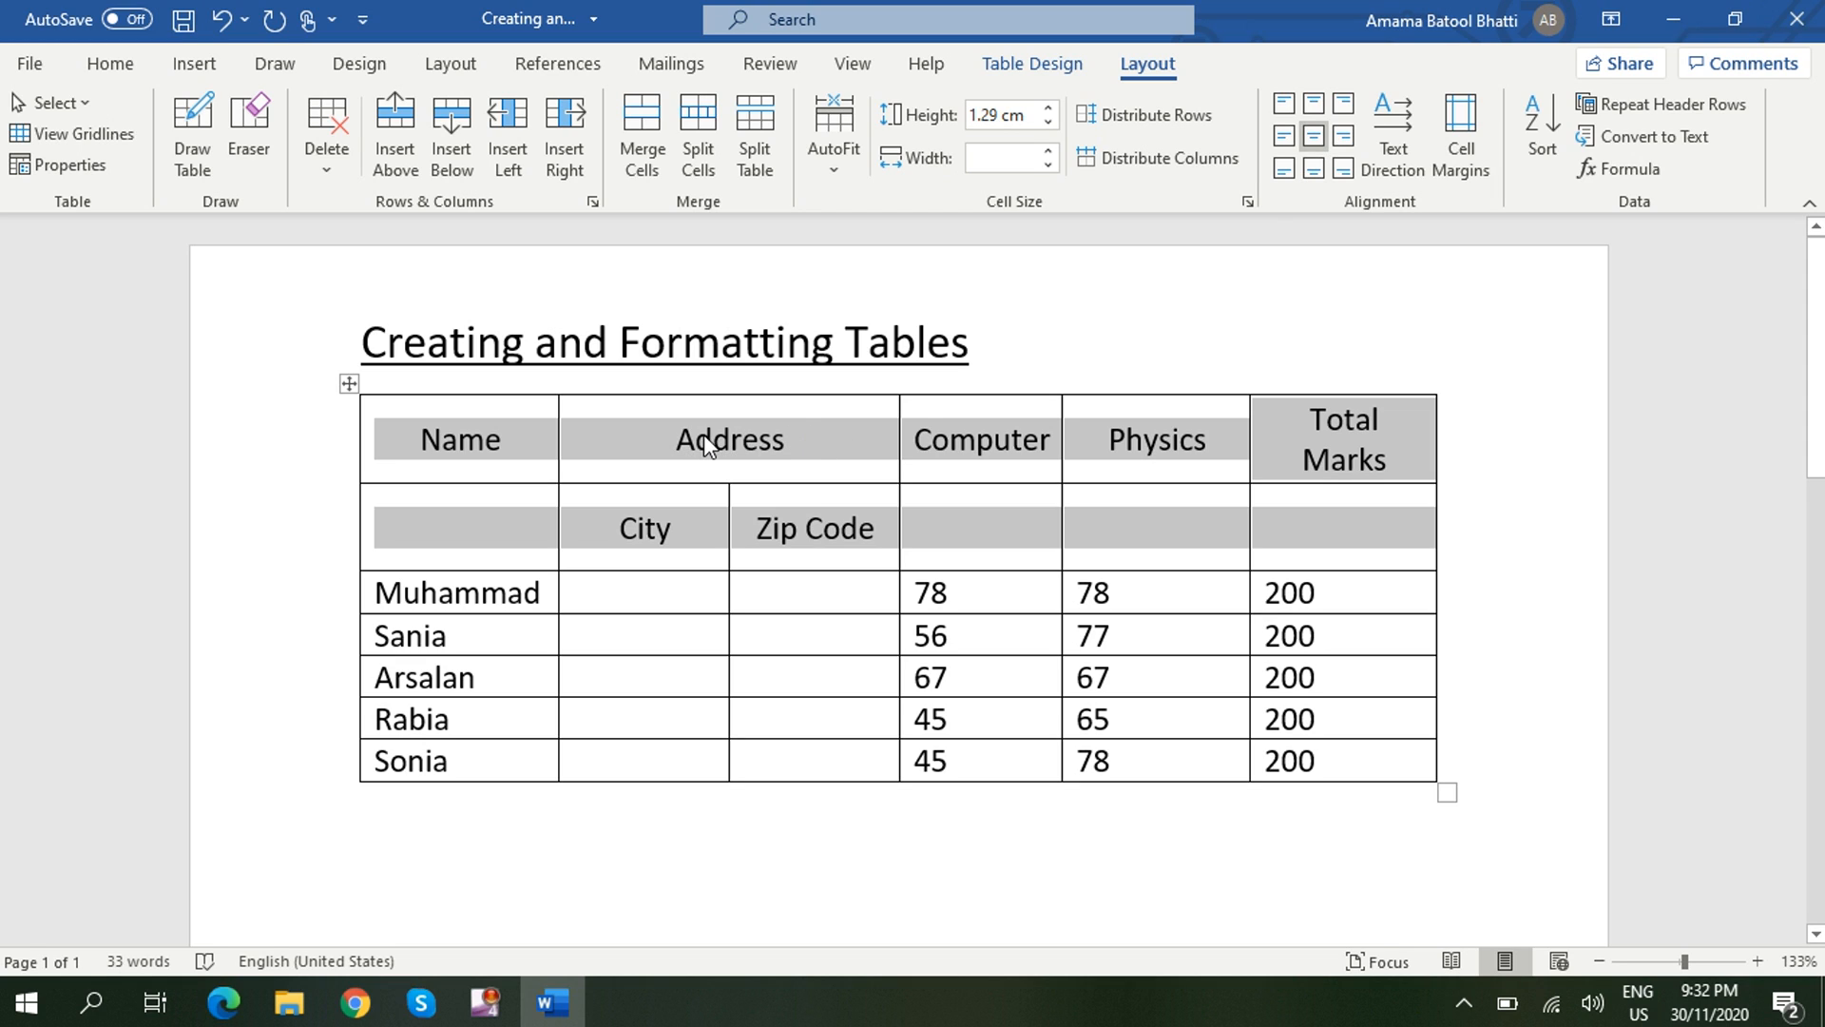
# Rotate the text of the City and Zip Code cells to vertical, reading from top to bottom.
pyautogui.click(635, 525)
pyautogui.moveTo(627, 526); pyautogui.dragTo(817, 527)
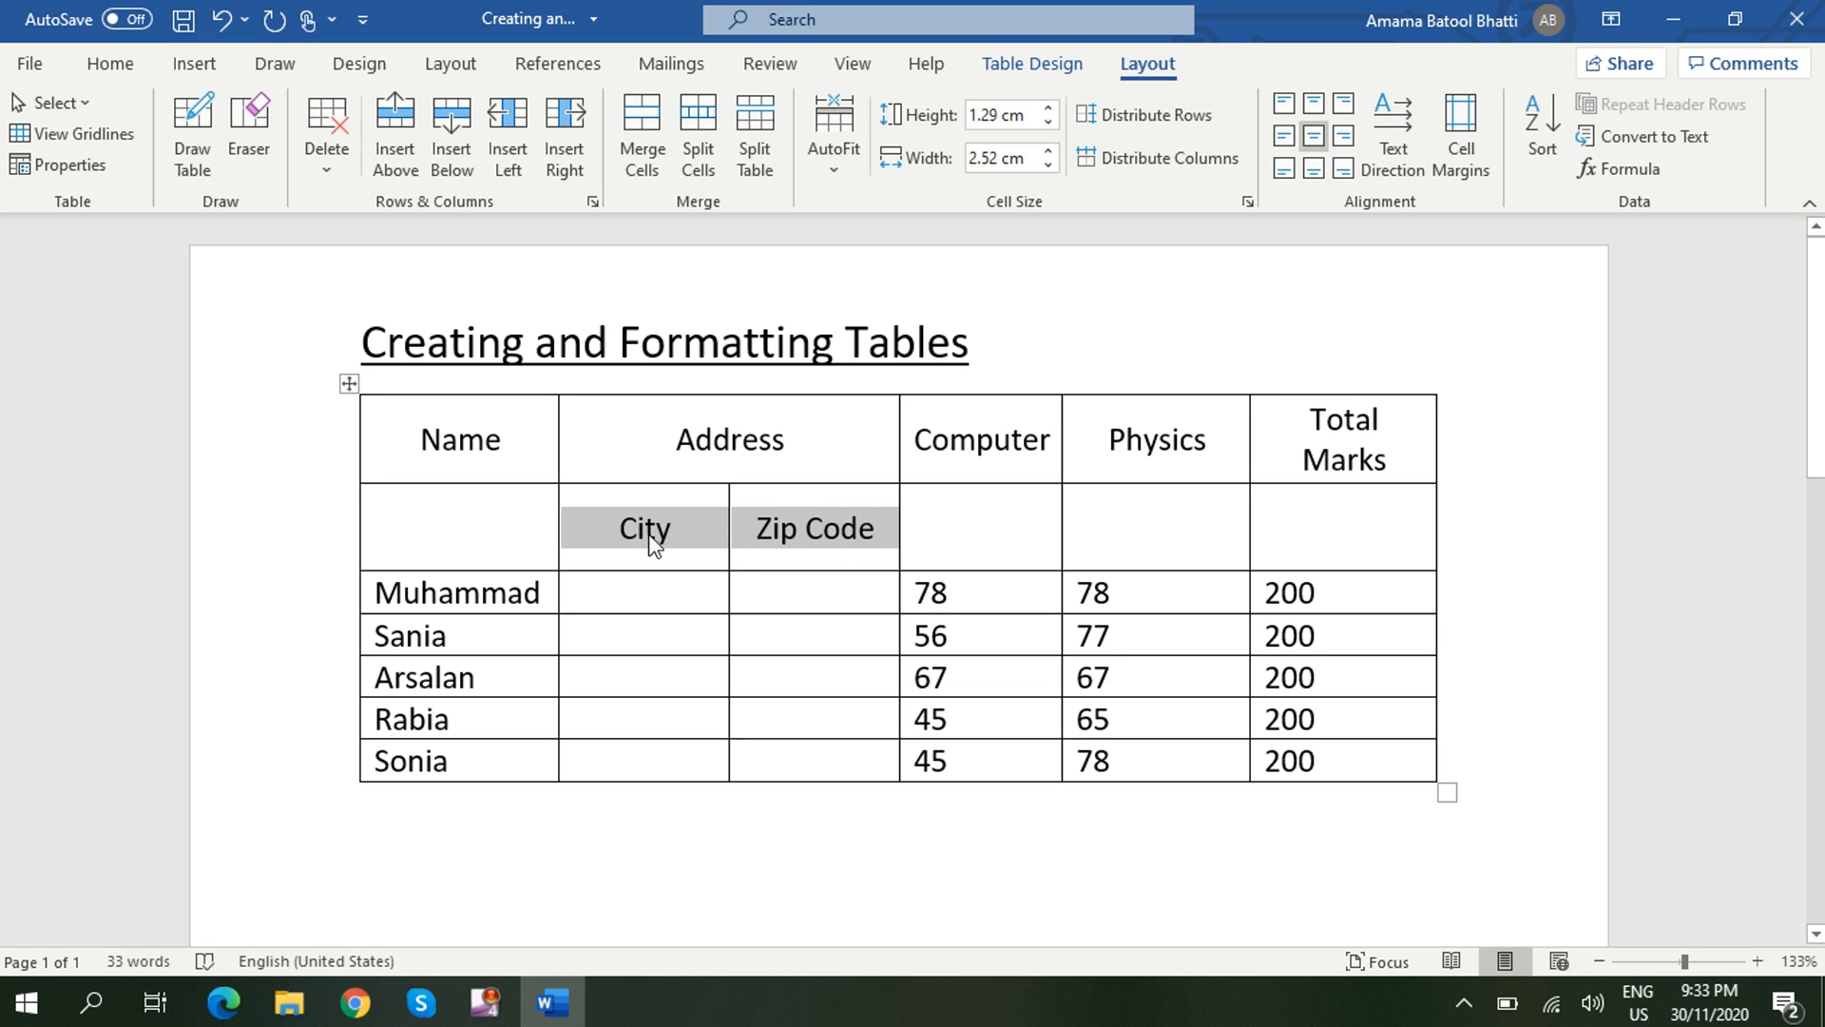
pyautogui.click(1401, 120)
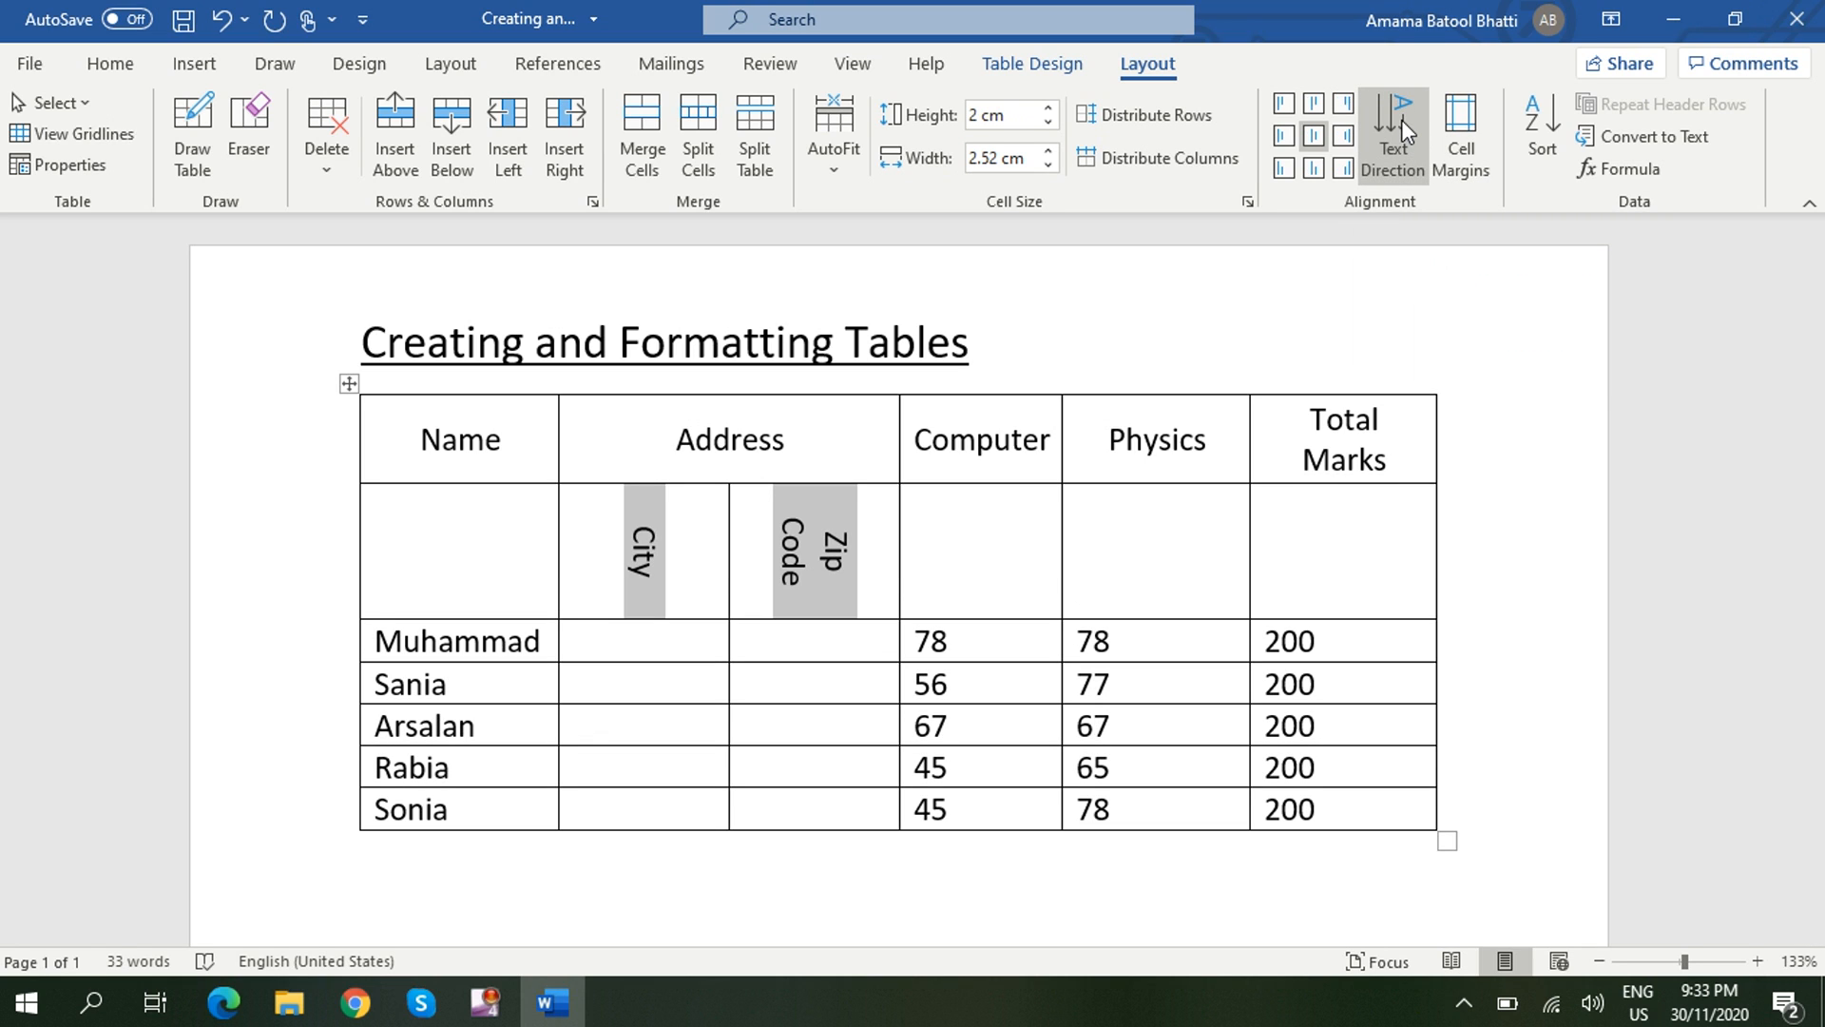
pyautogui.click(1402, 120)
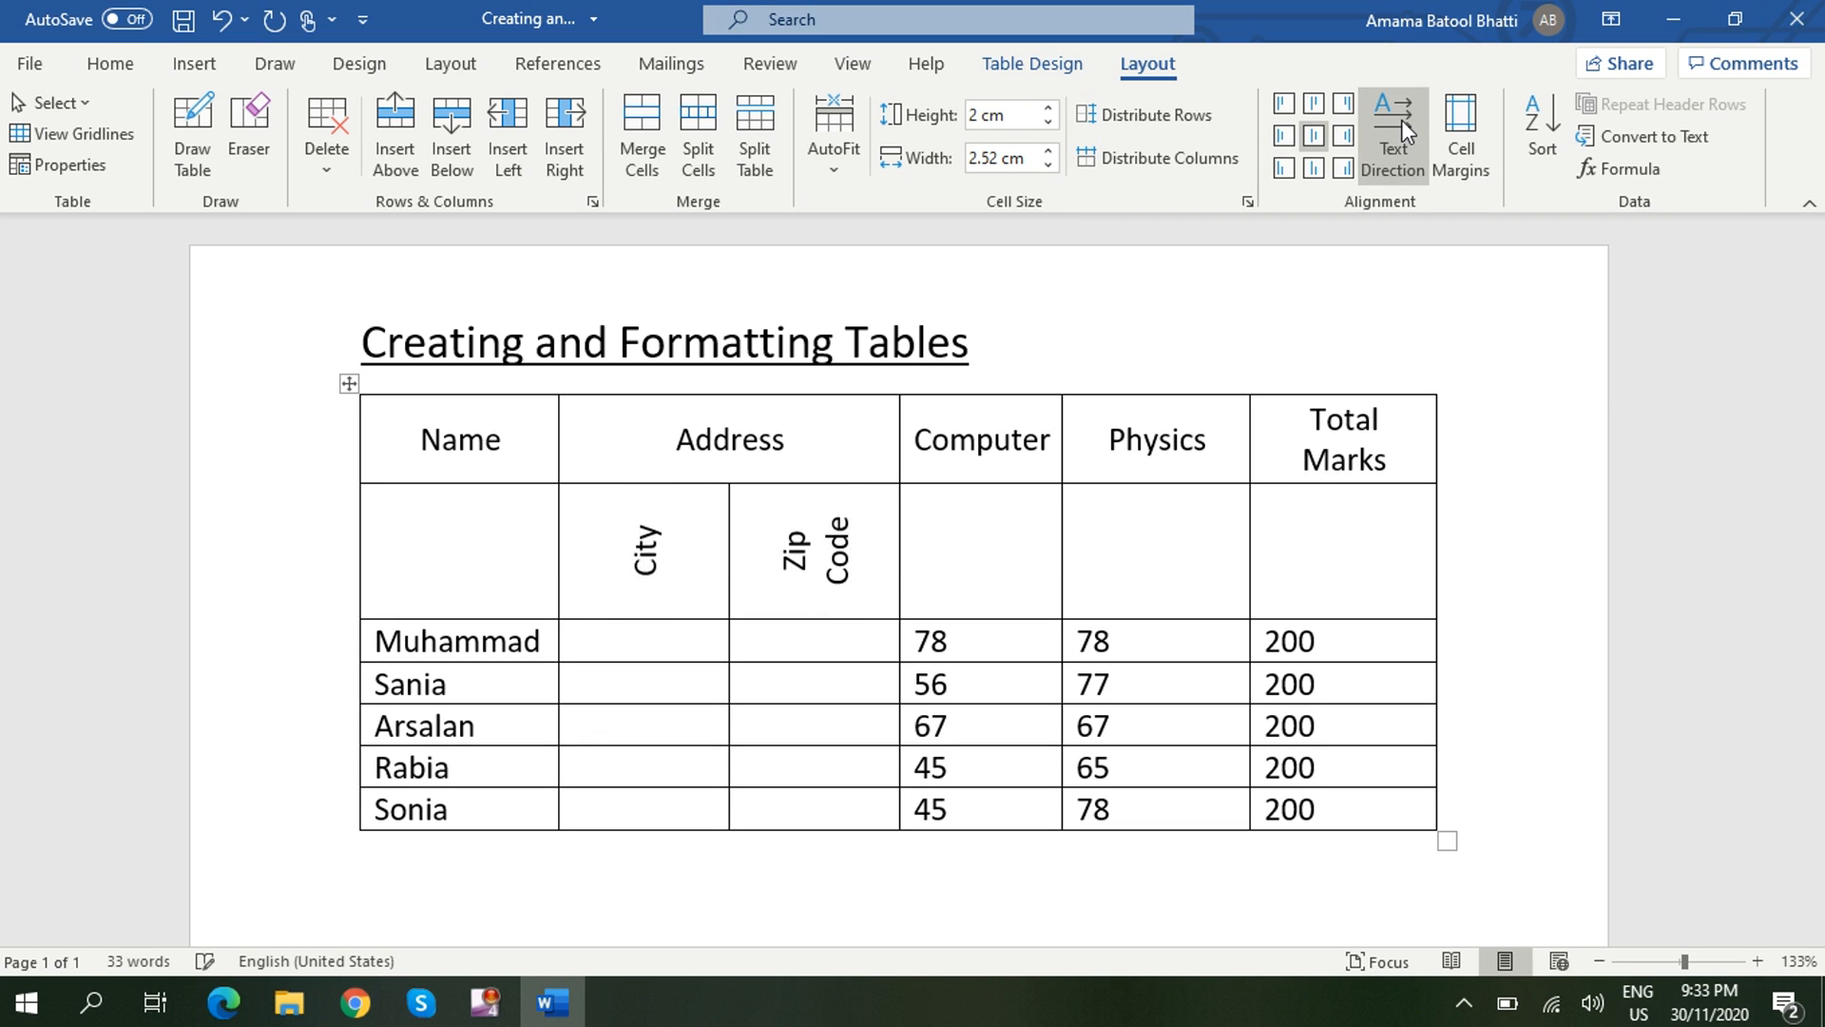
pyautogui.click(1401, 120)
pyautogui.click(1401, 120)
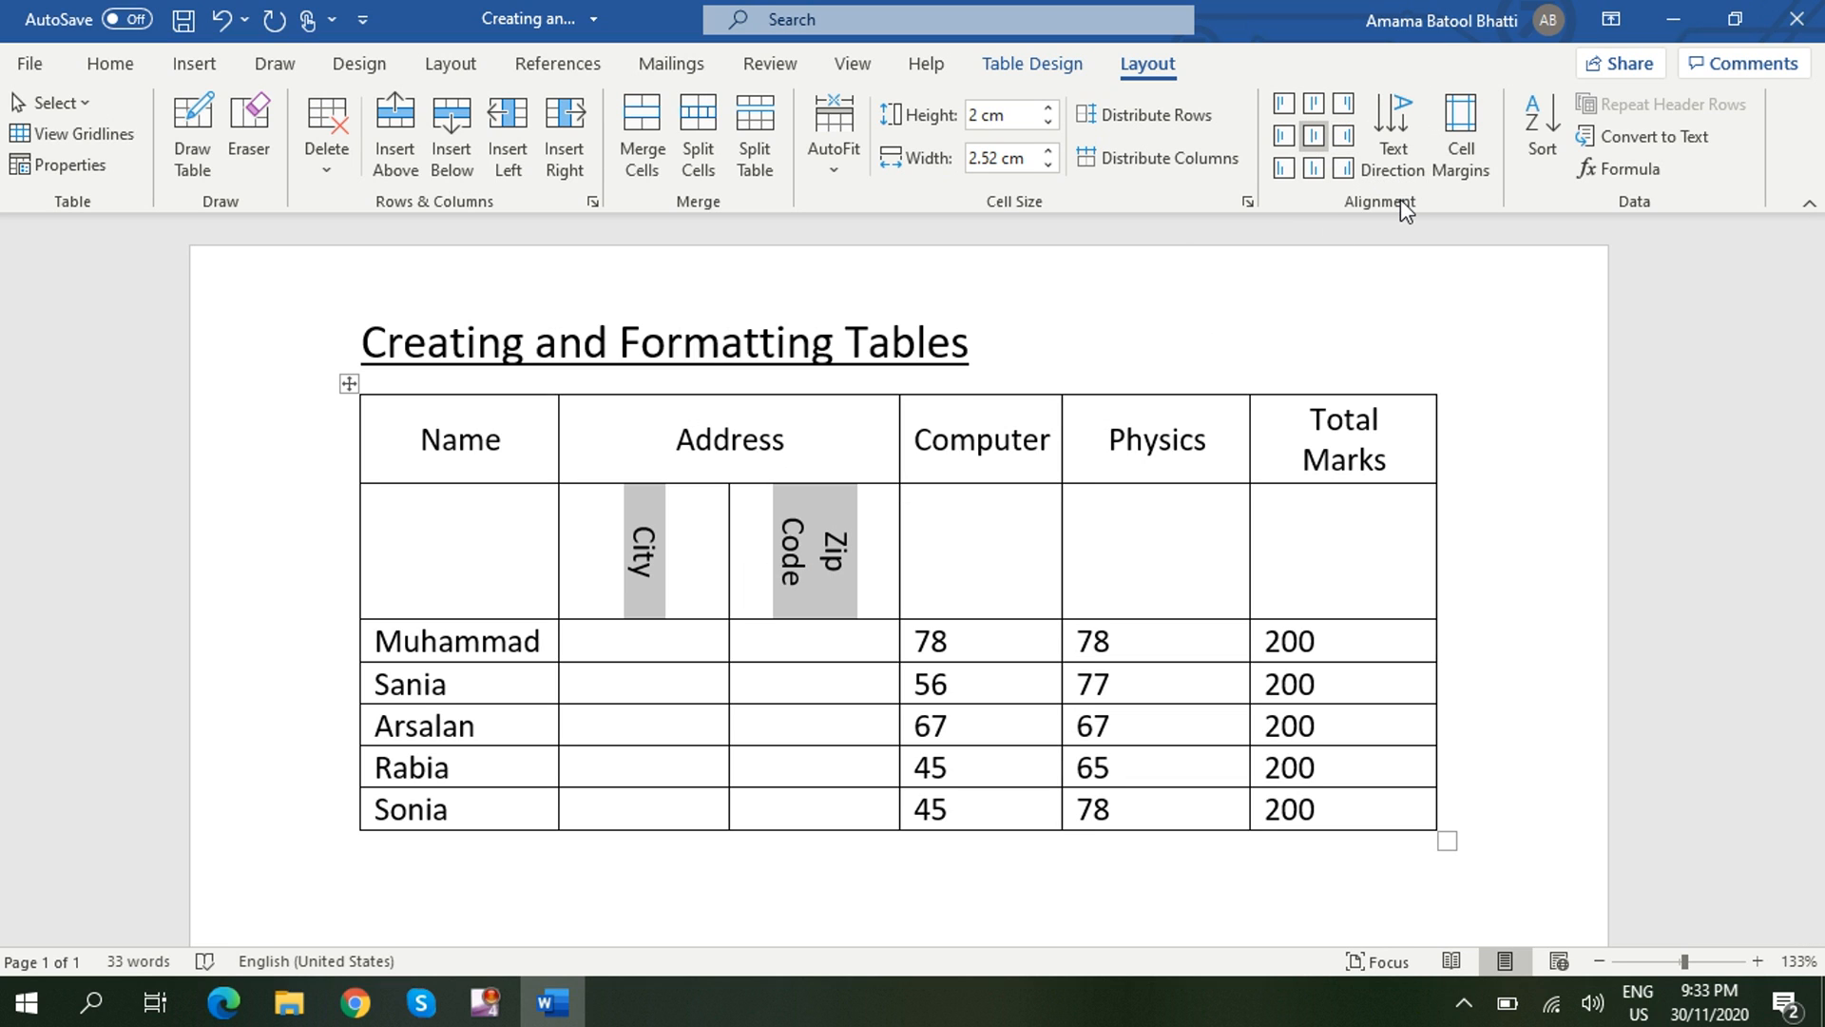
pyautogui.click(1284, 307)
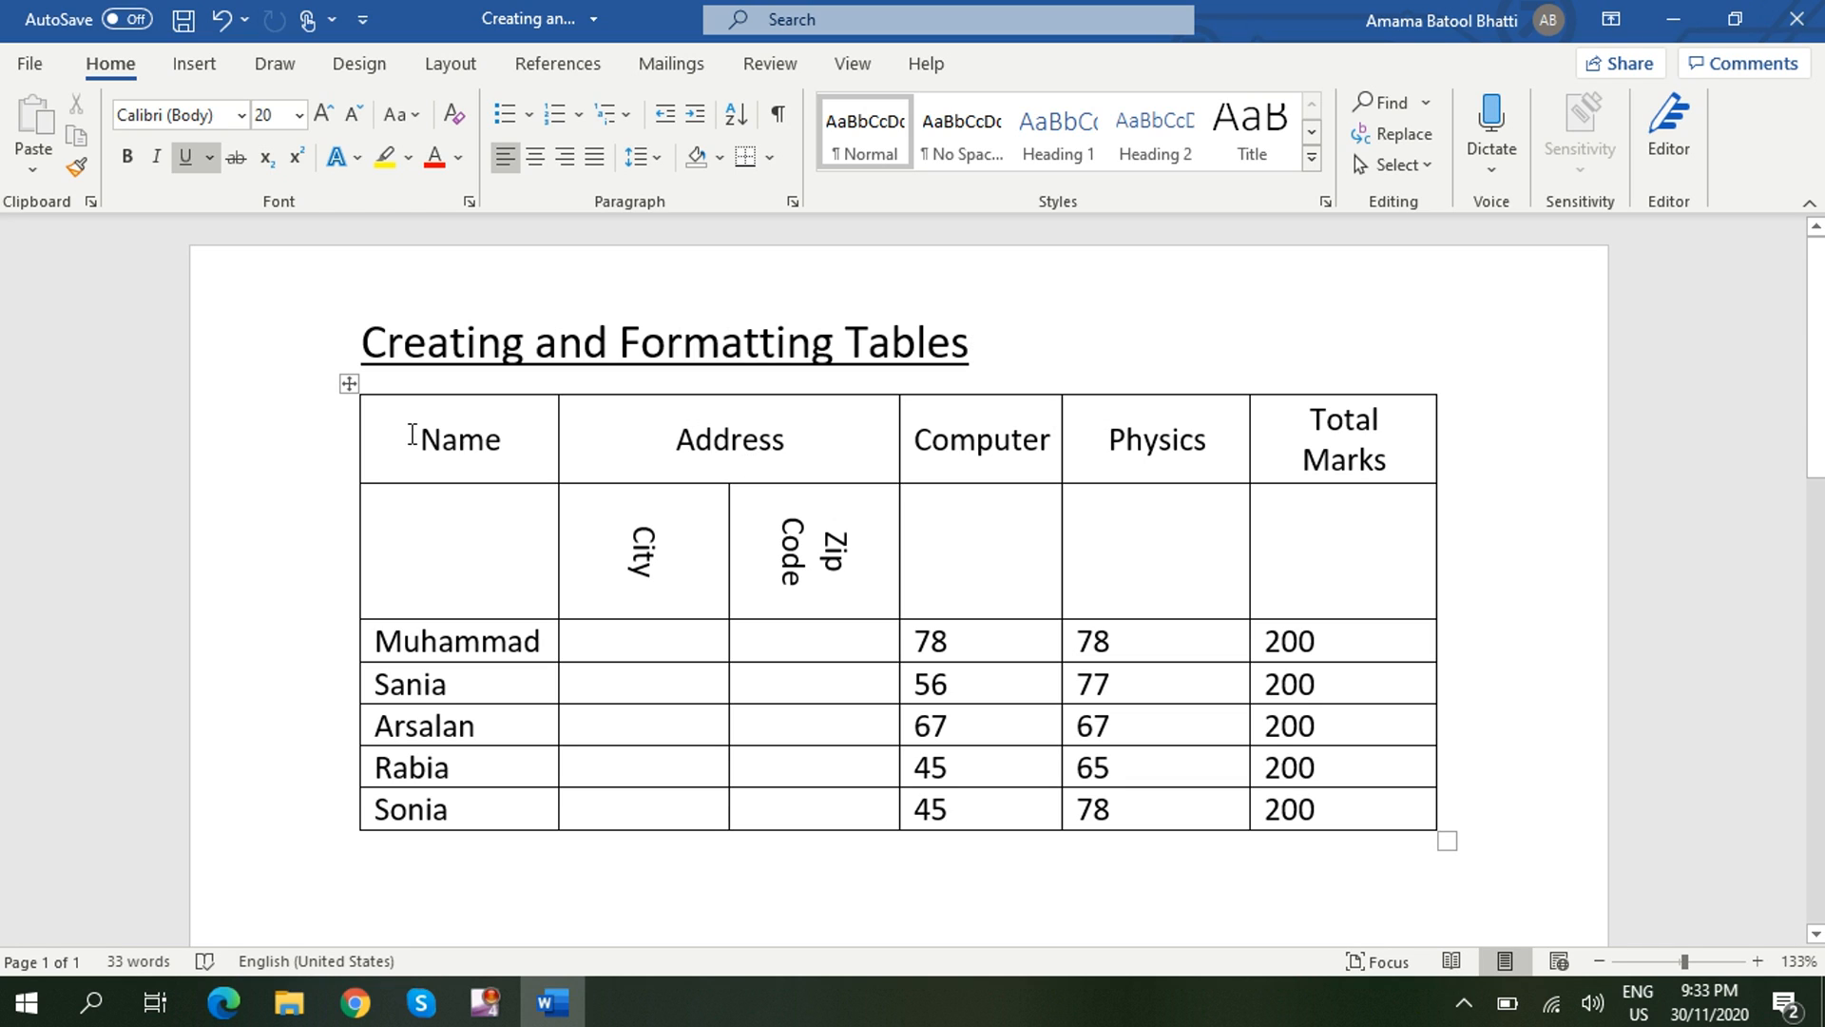
# Insert an empty row above the row containing the Name and Address headings.
pyautogui.moveTo(412, 434)
pyautogui.mouseDown()
pyautogui.moveTo(751, 448)
pyautogui.moveTo(767, 466)
pyautogui.mouseUp()
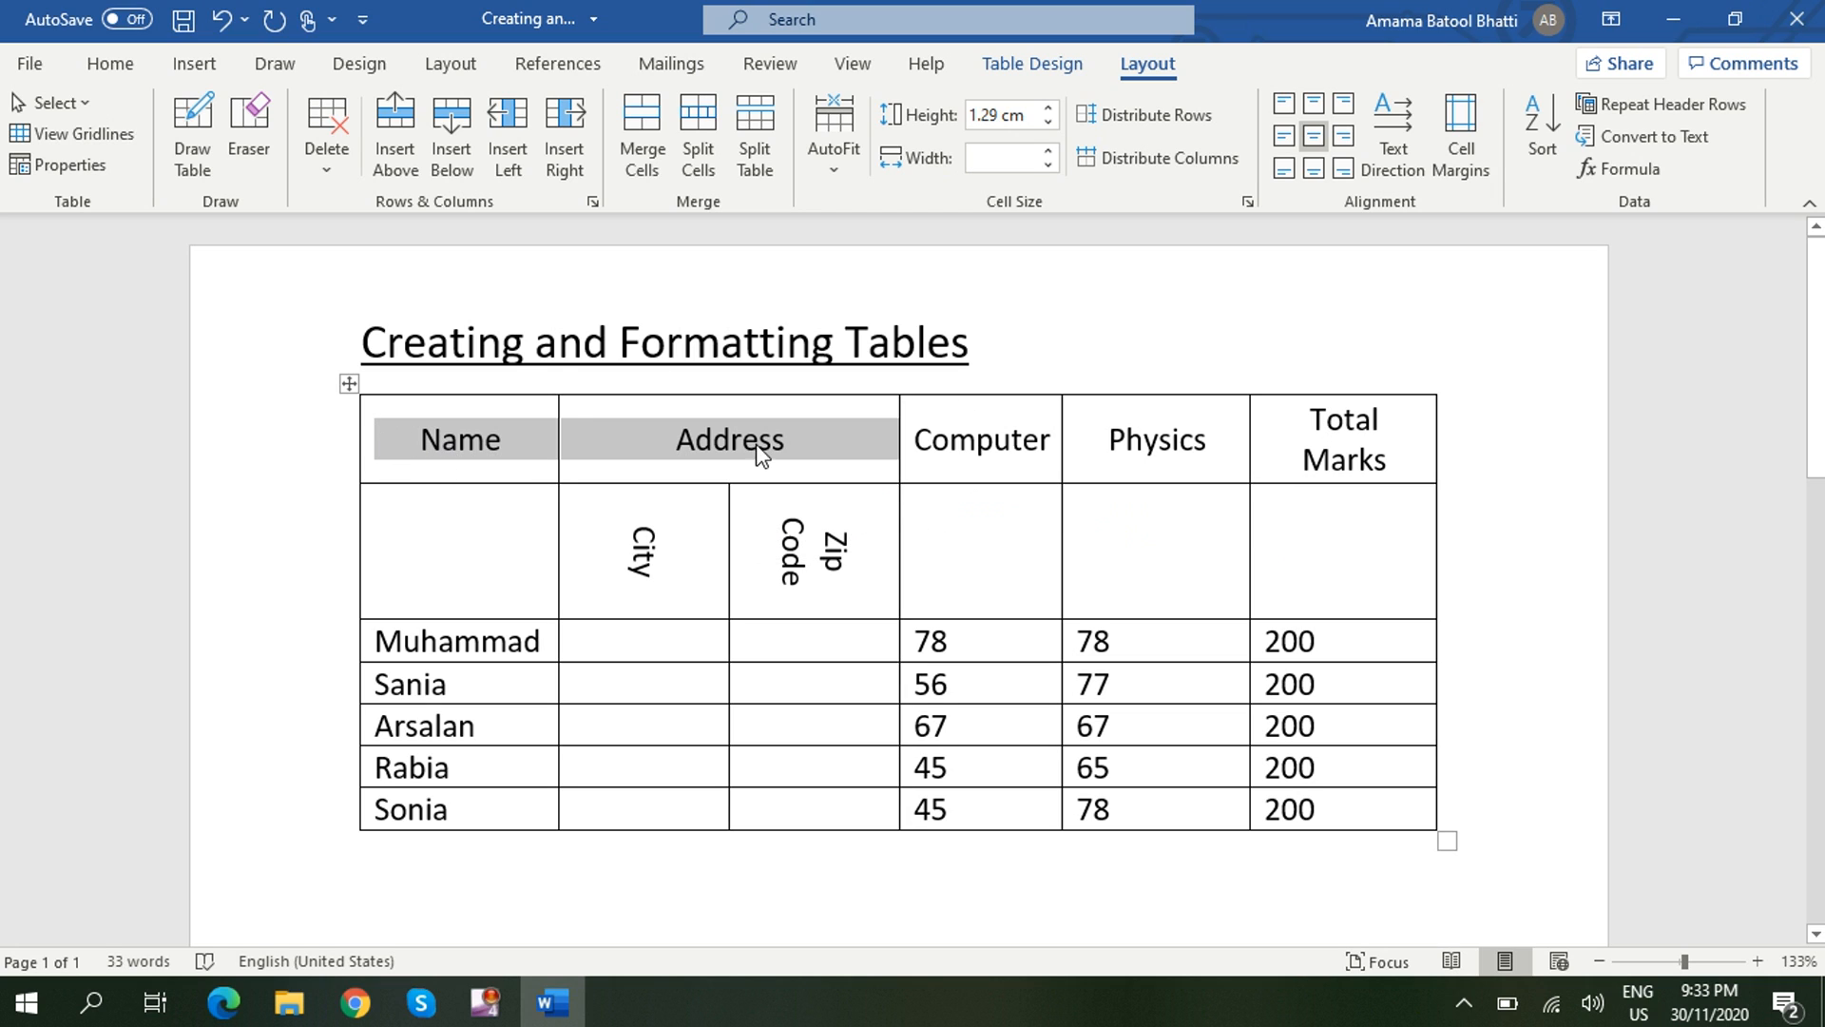
pyautogui.click(394, 423)
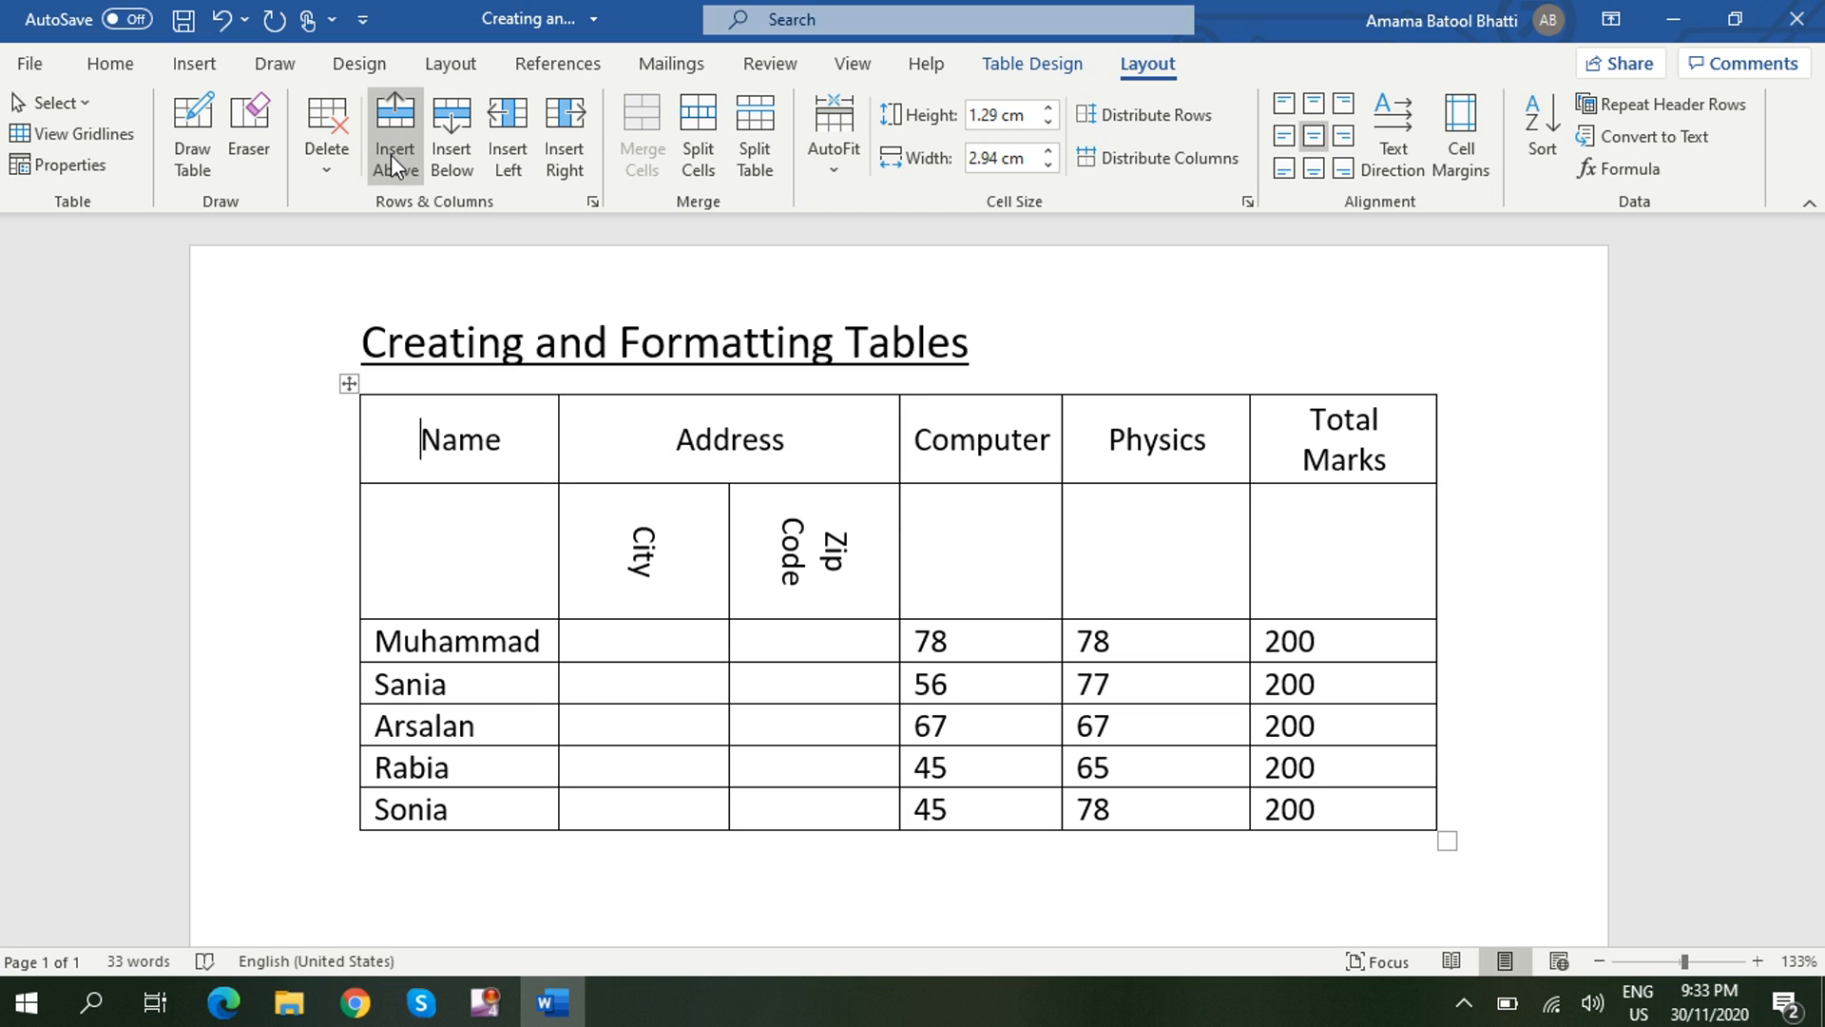
pyautogui.click(395, 123)
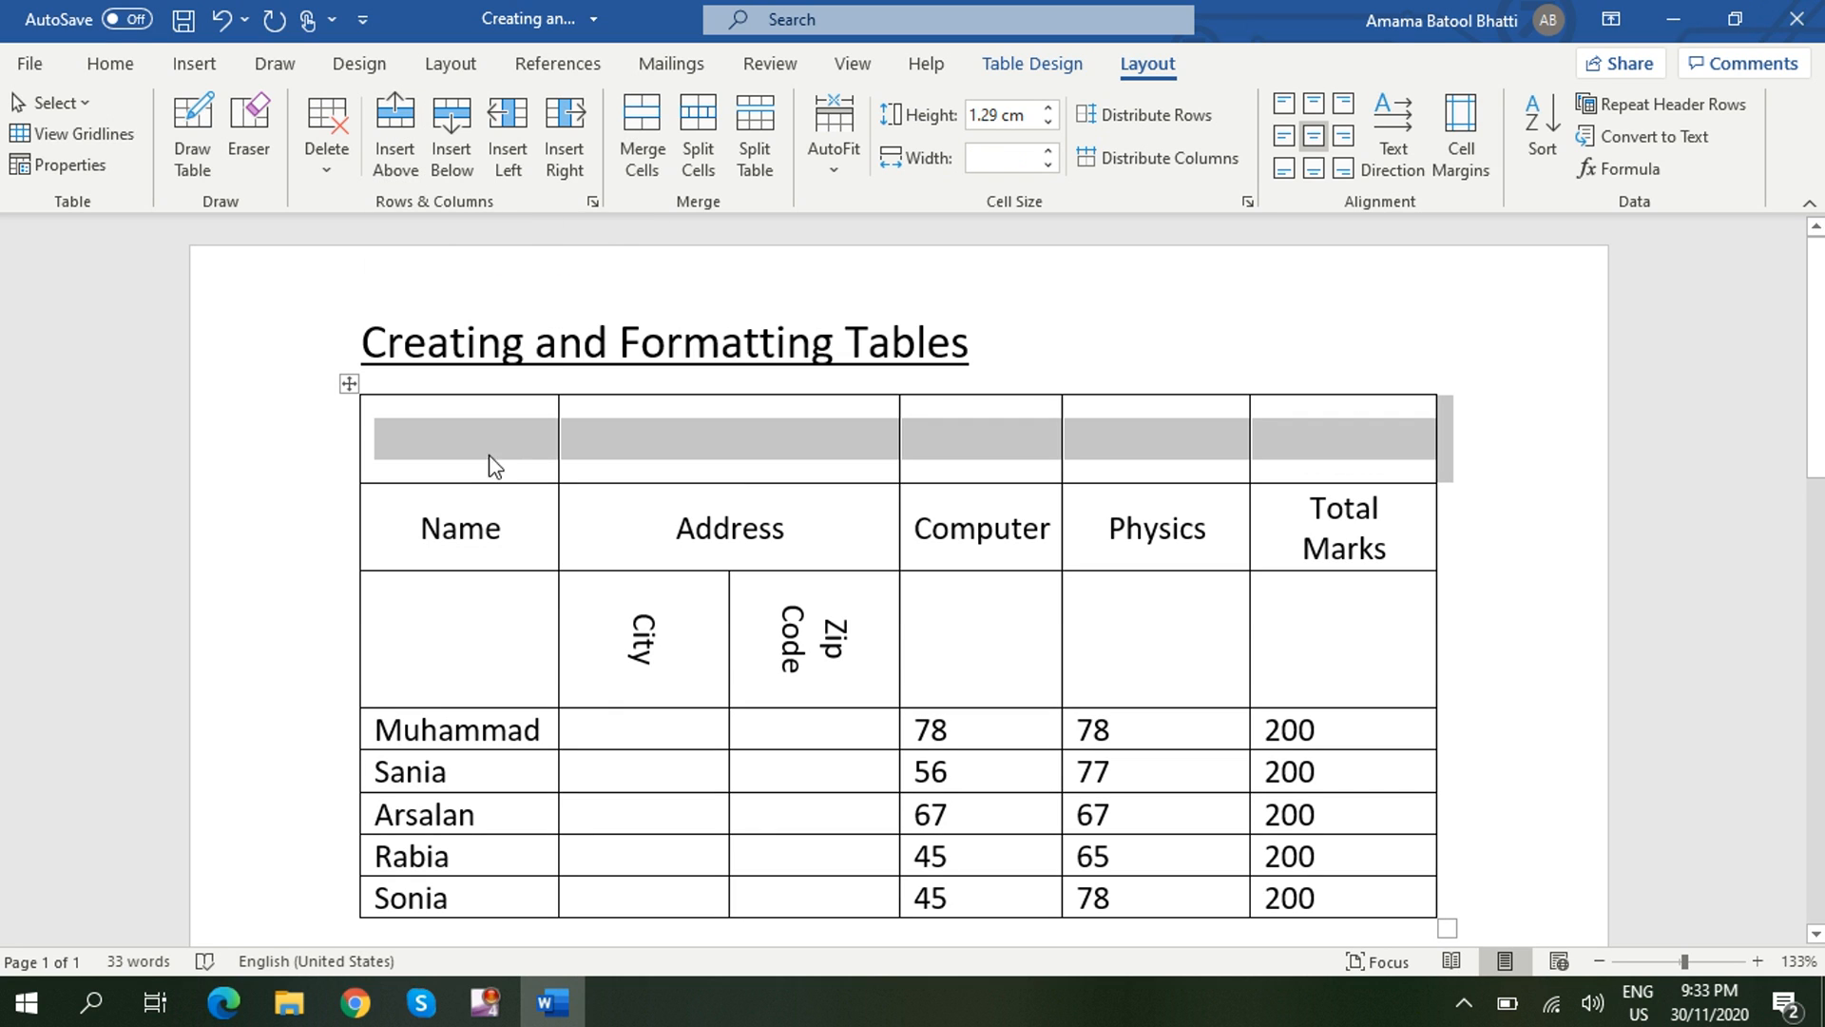
# Merge the first two cells of the empty top row and enter the heading "Personal Record" in the merged cell.
pyautogui.scroll(-2, 617, 437)
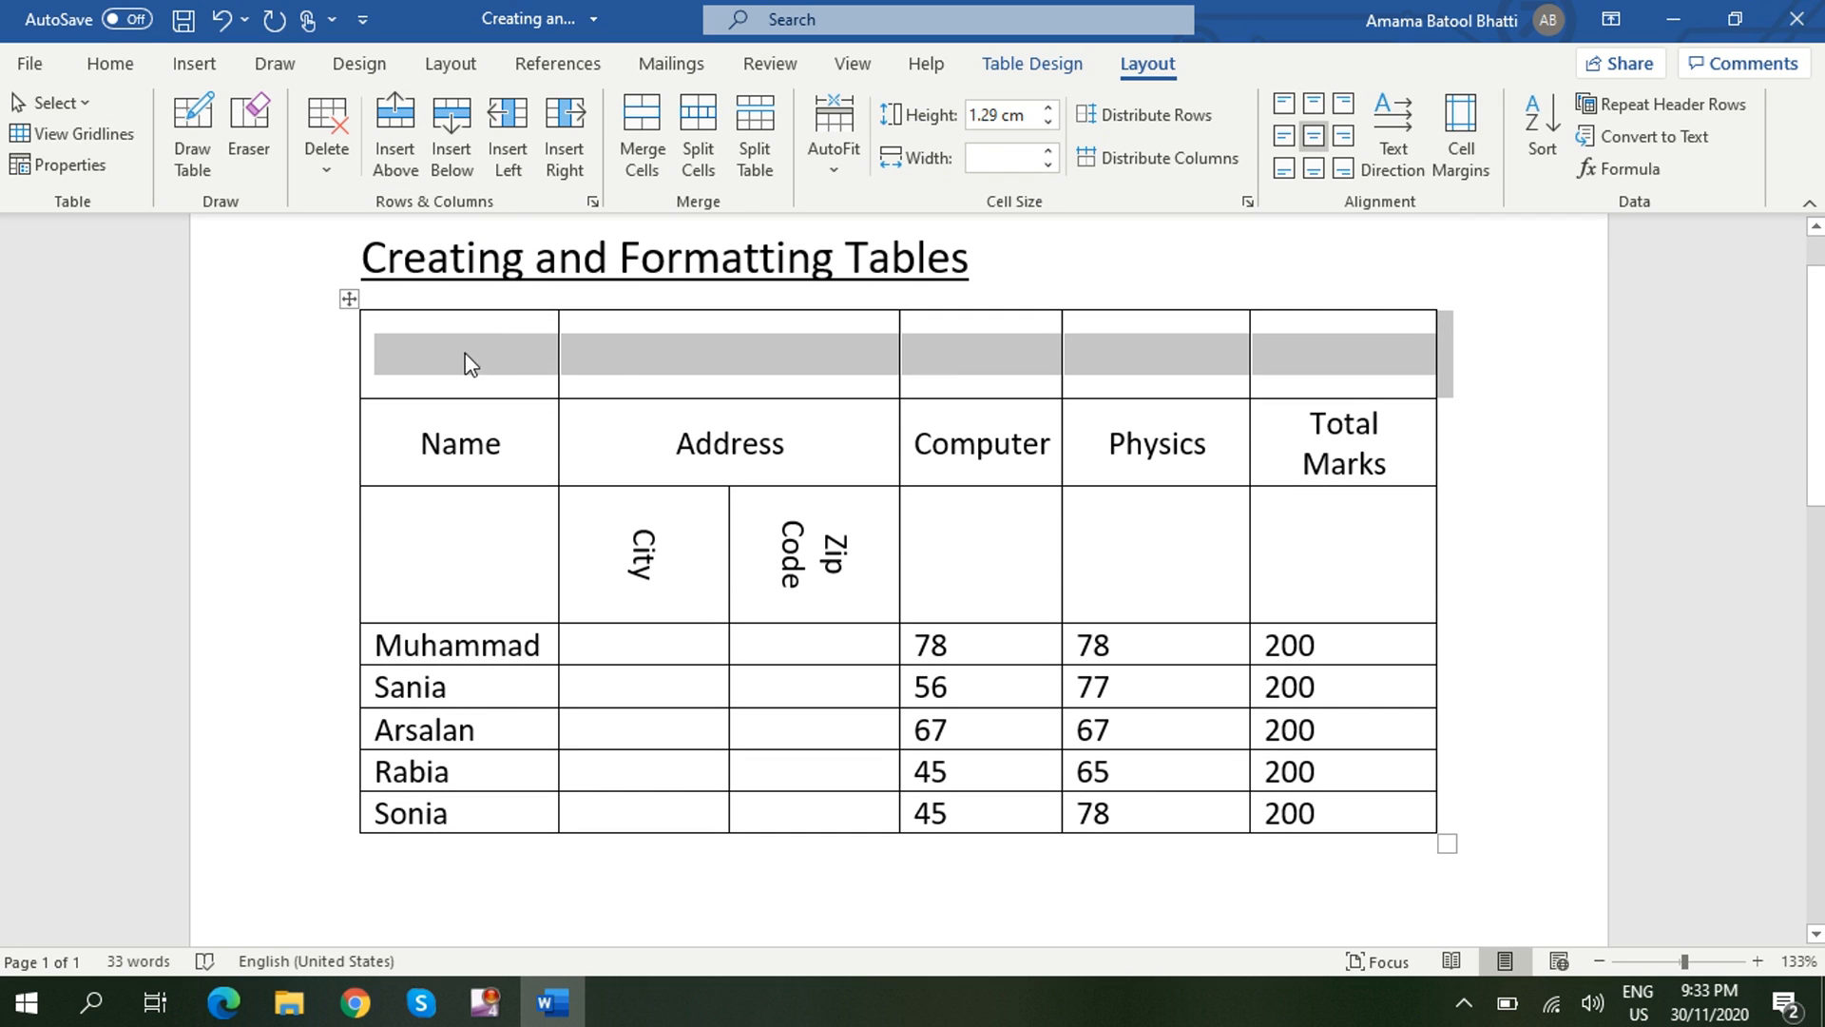
pyautogui.moveTo(456, 346); pyautogui.dragTo(645, 369)
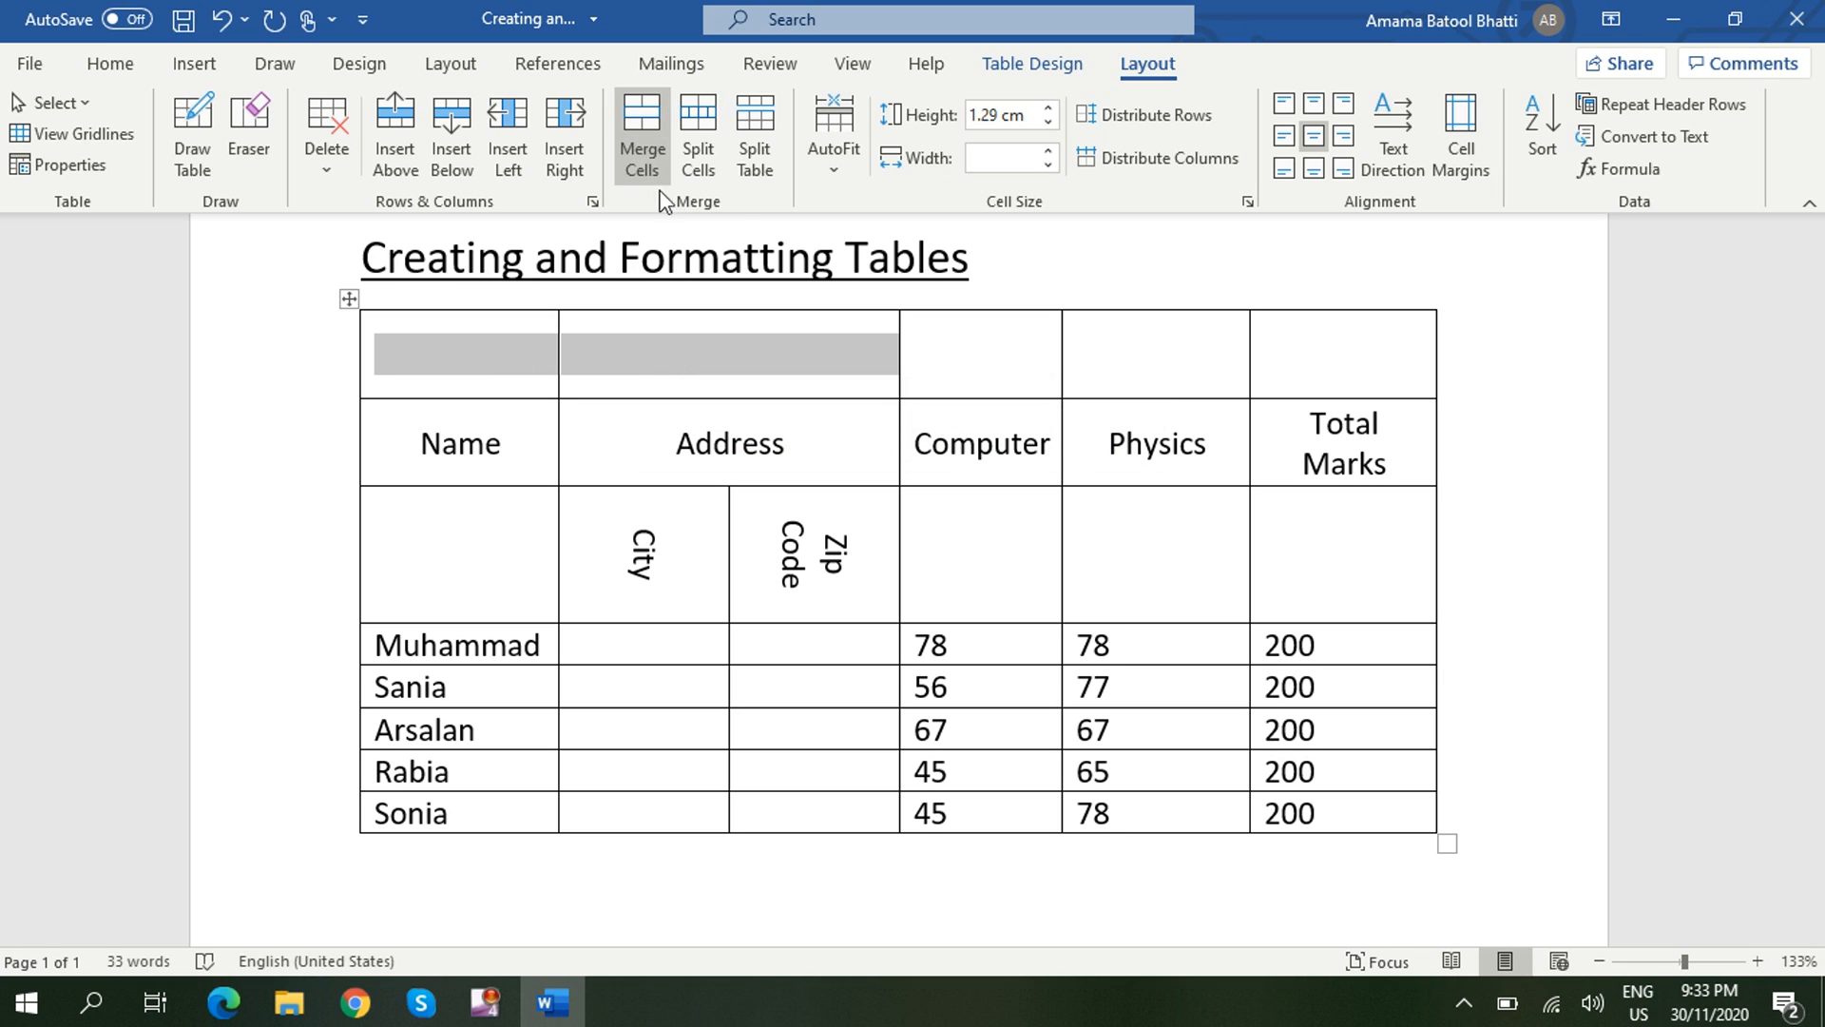
pyautogui.click(650, 127)
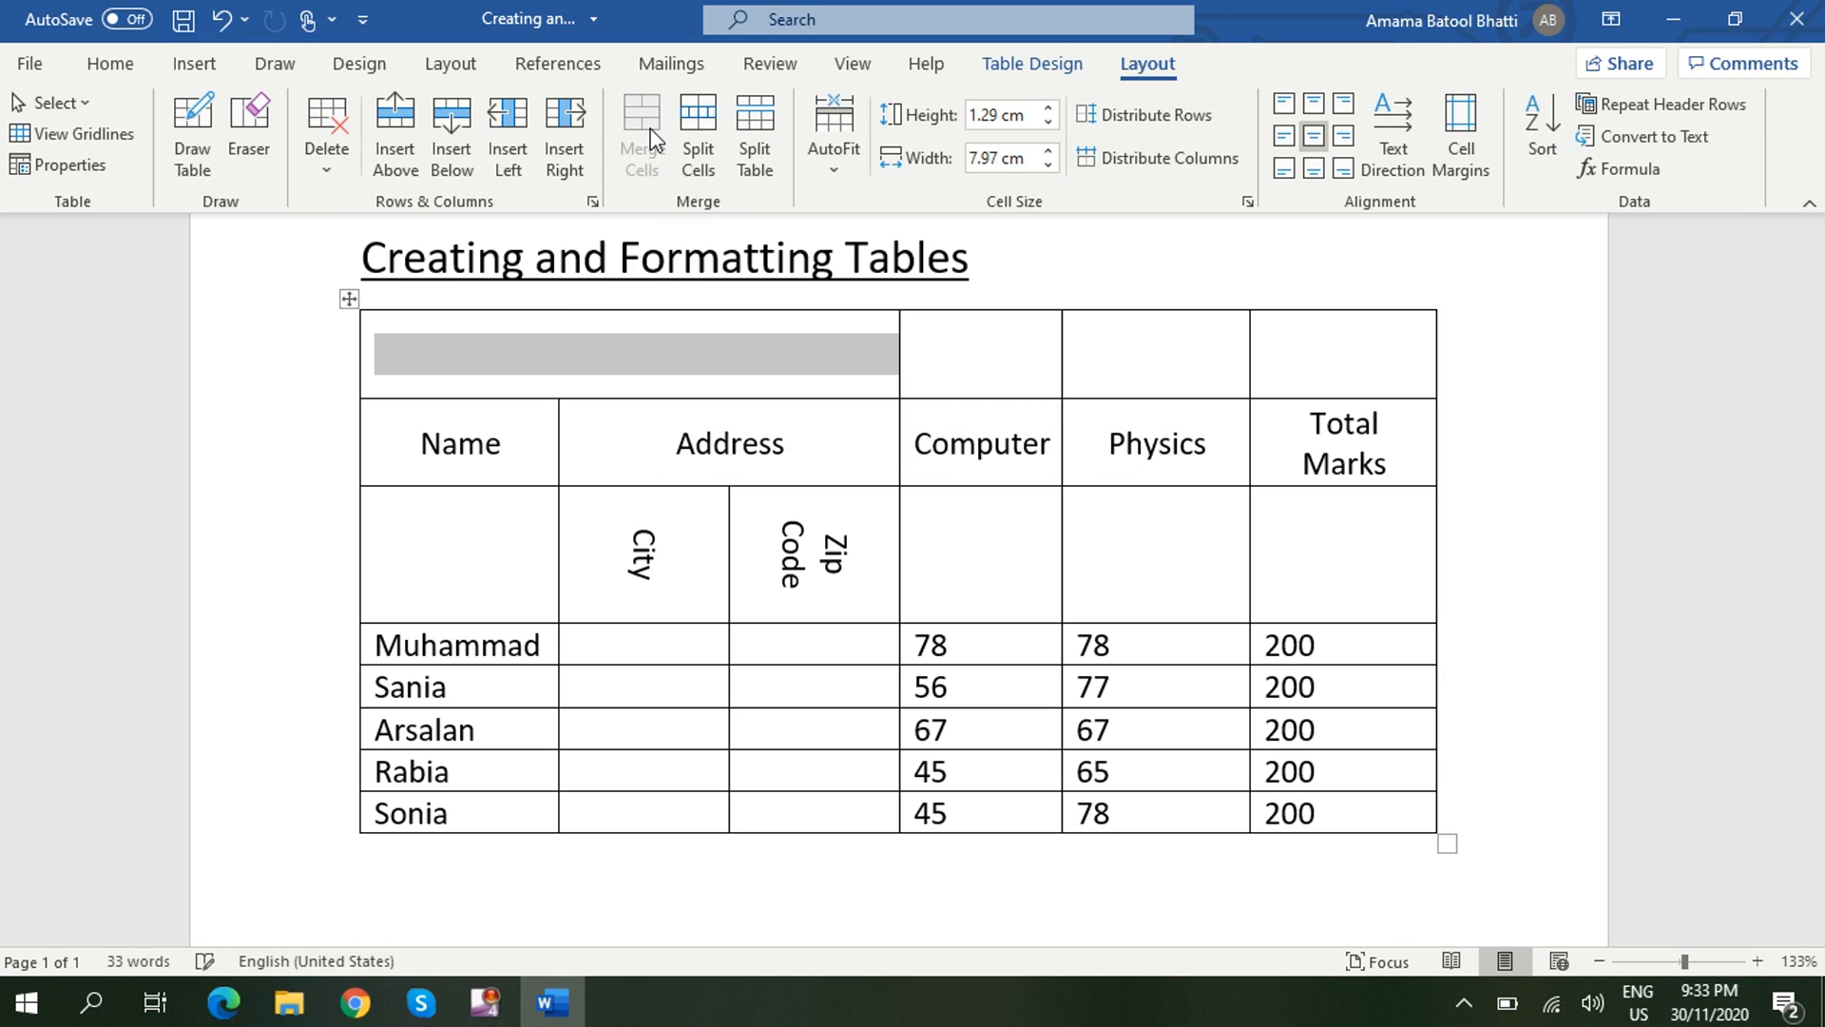
pyautogui.click(495, 342)
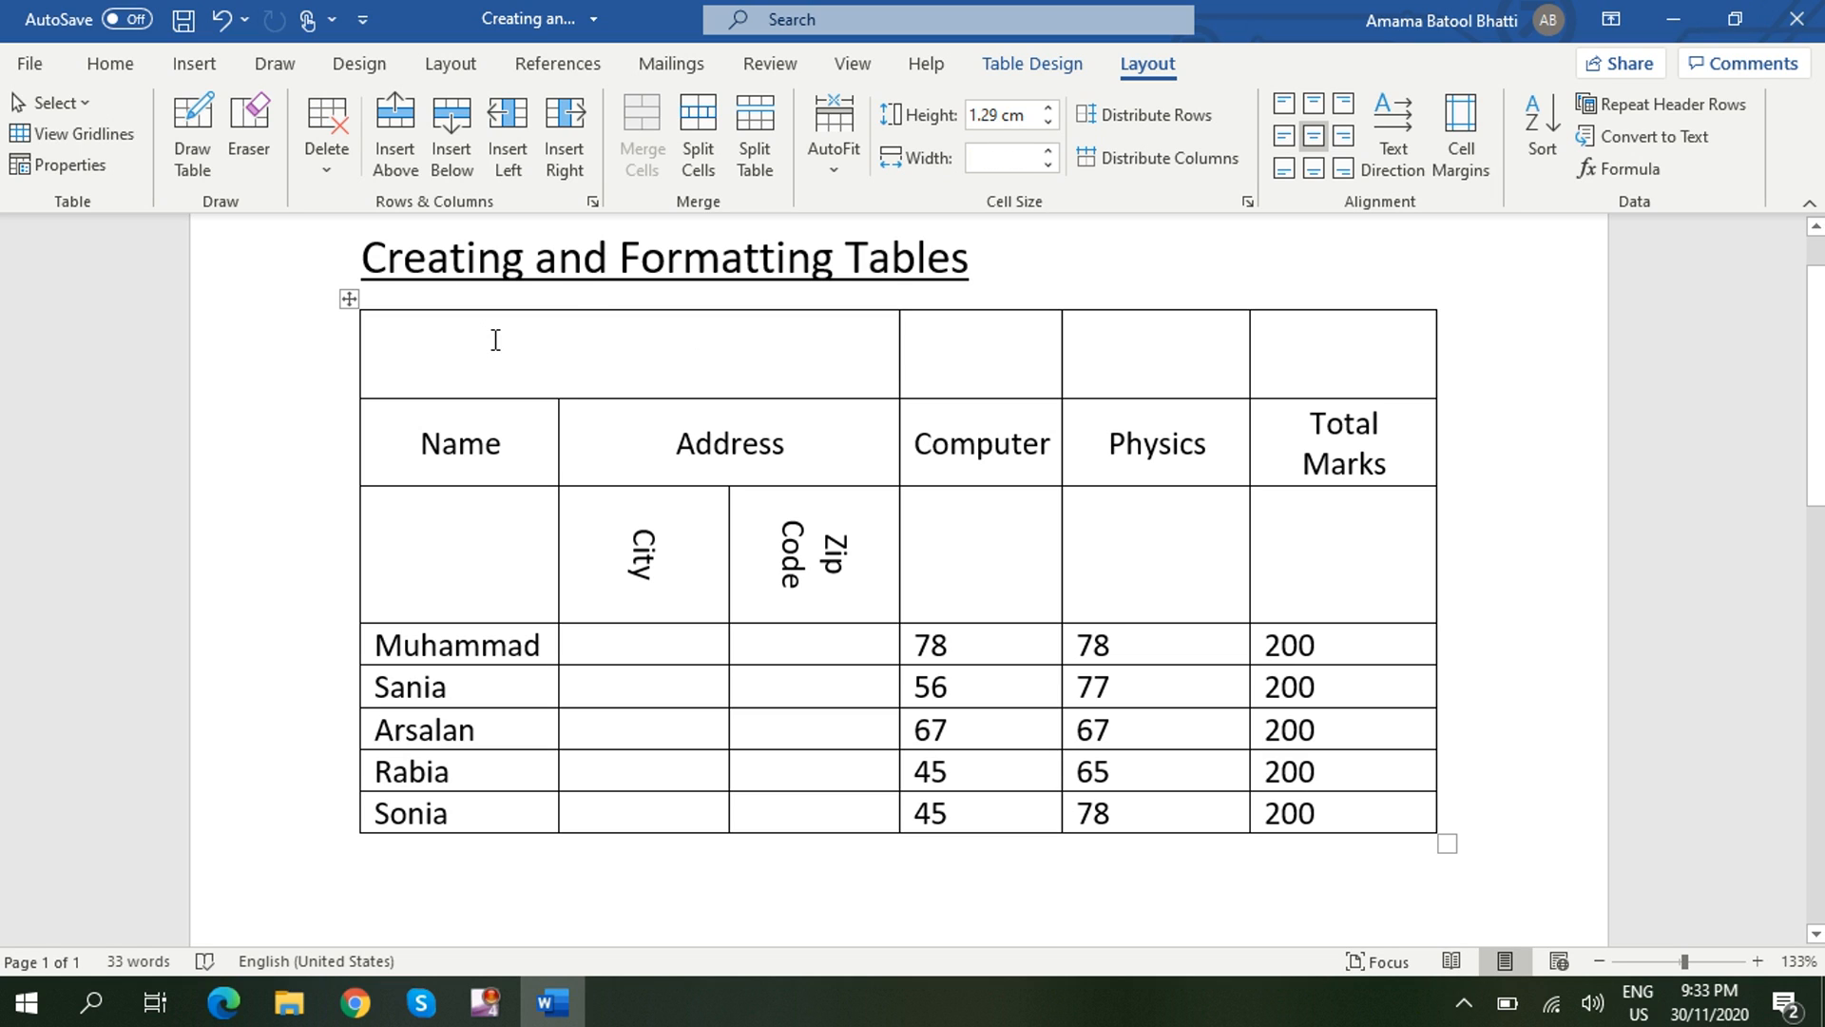
pyautogui.write('Perso')
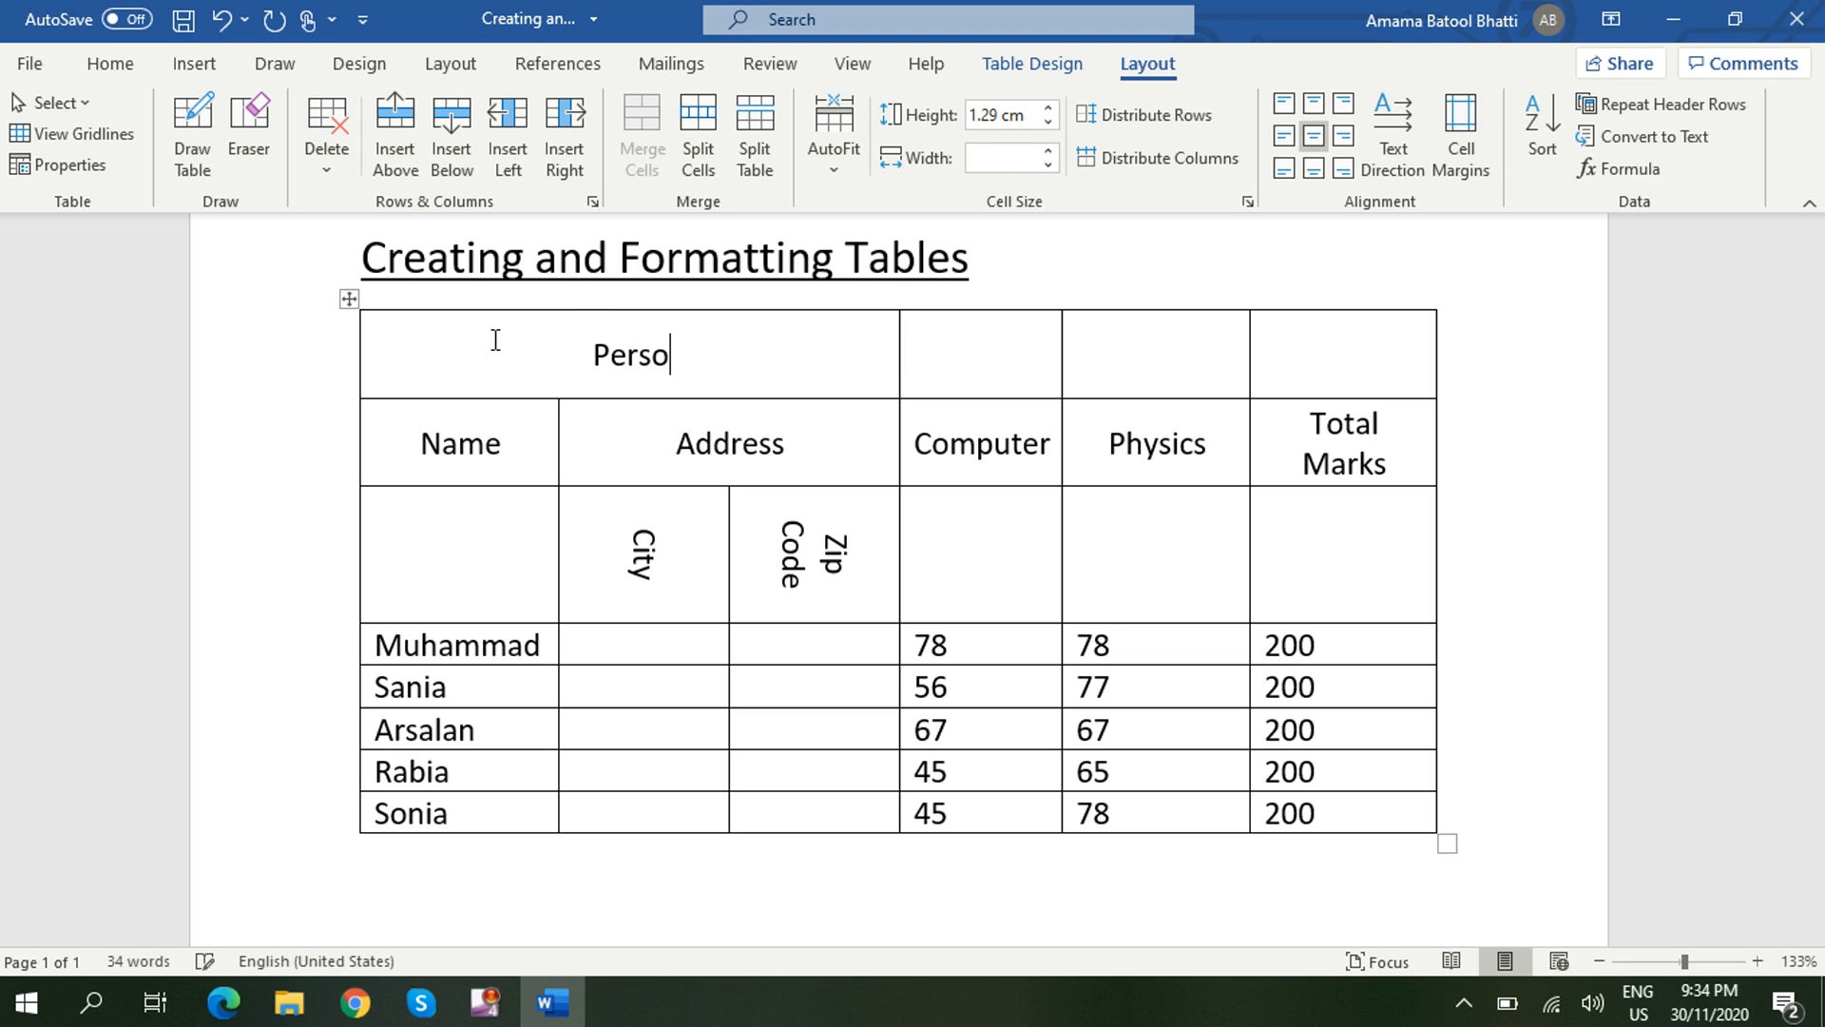
pyautogui.write('nal RE')
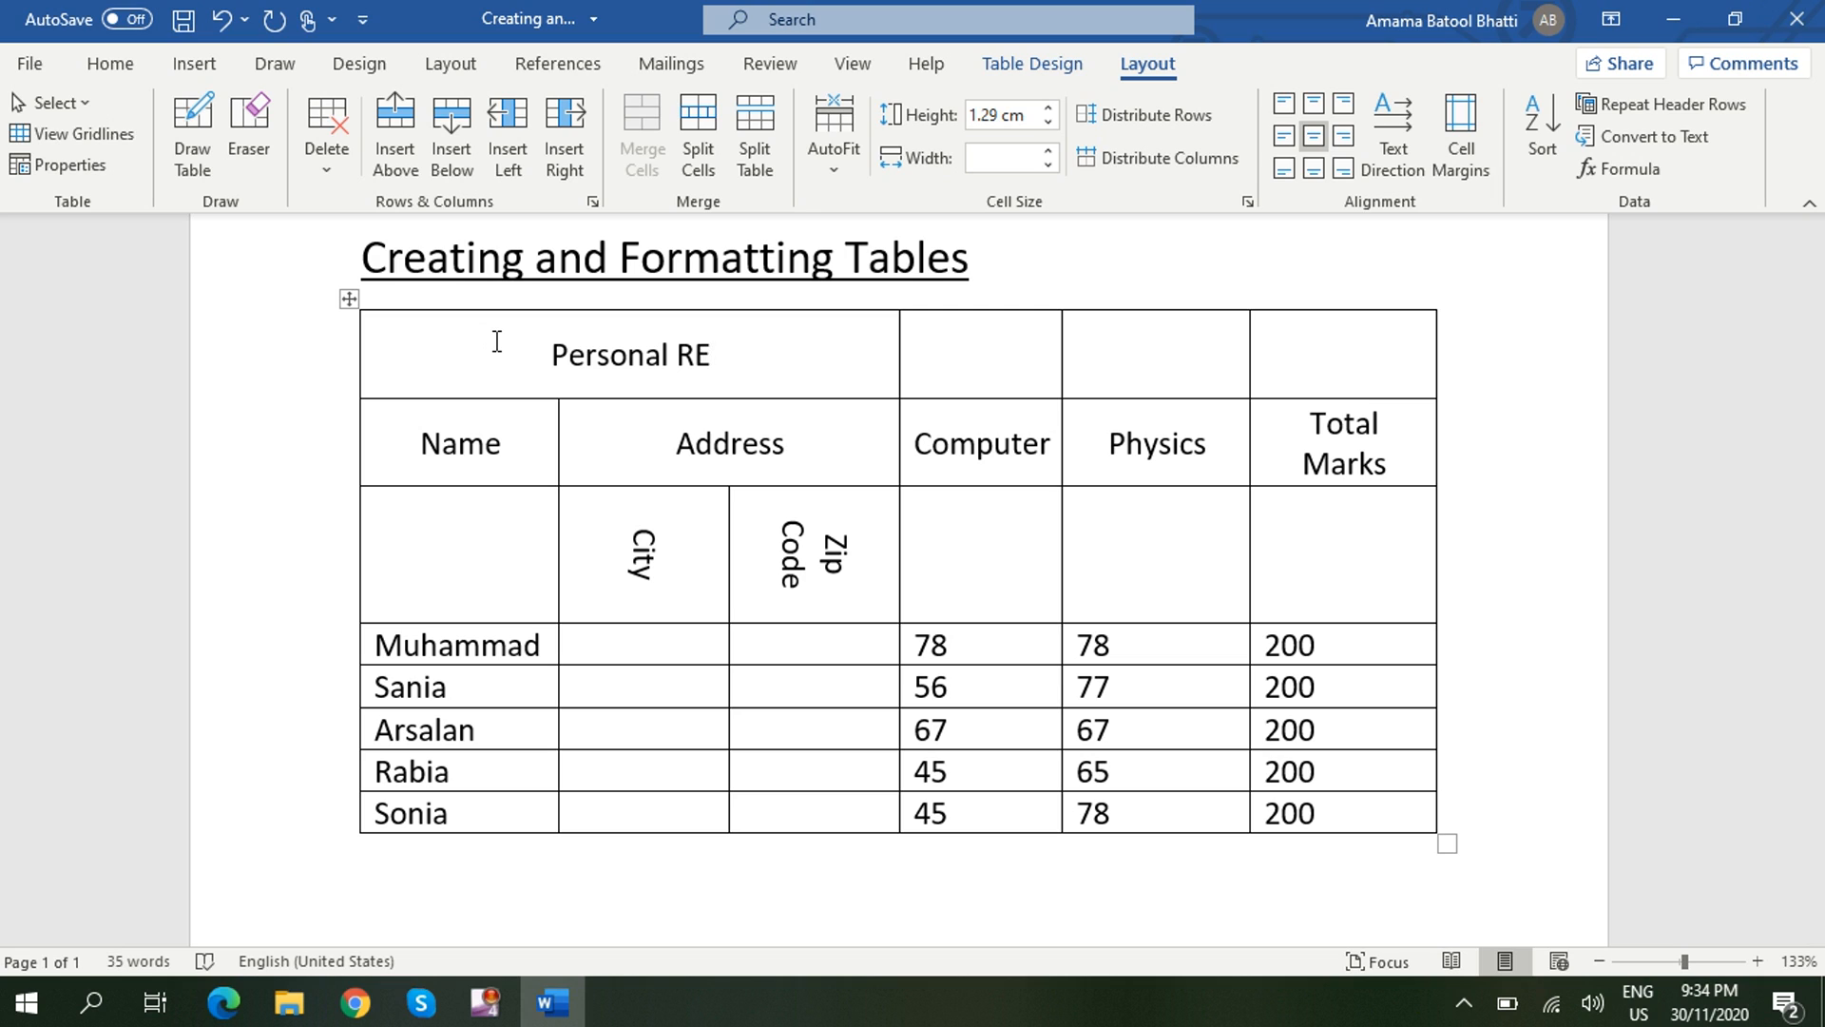
pyautogui.press('BackSpace')
pyautogui.write('ecord')
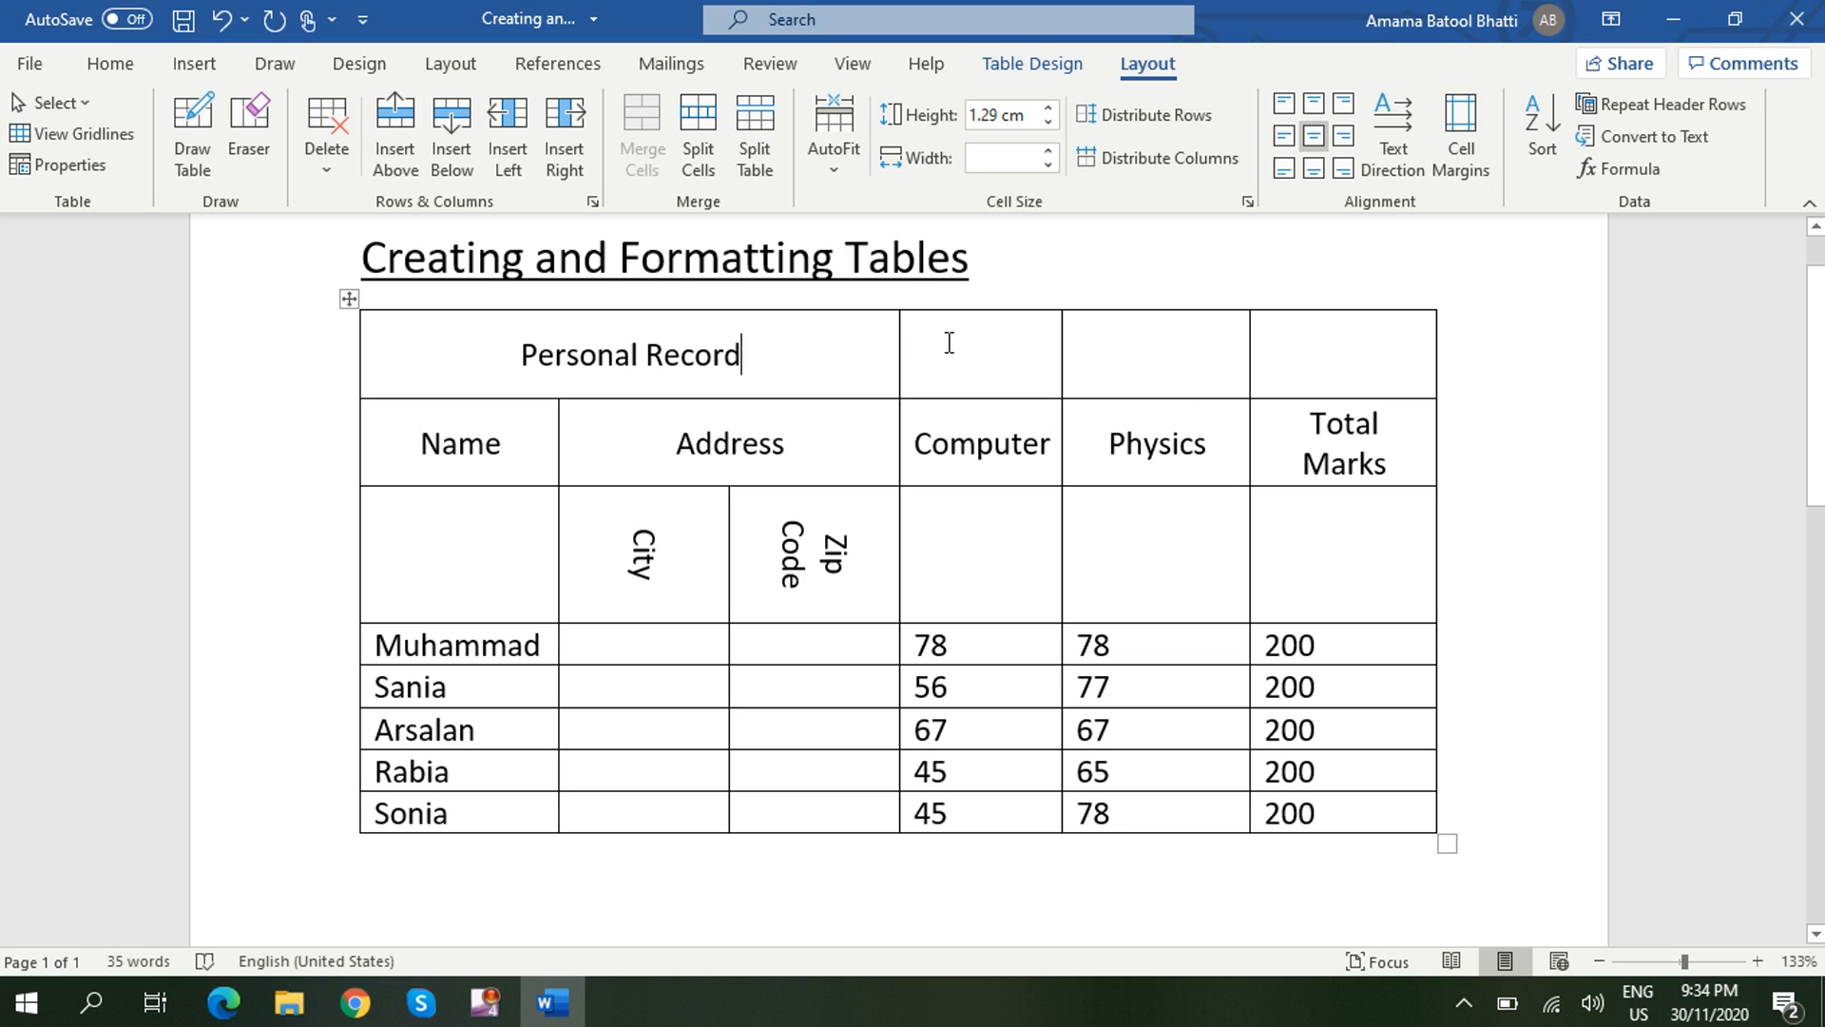
# Merge the three empty cells above Computer, Physics and Total Marks and enter the heading "Academic Record".
pyautogui.moveTo(950, 342); pyautogui.dragTo(1299, 363)
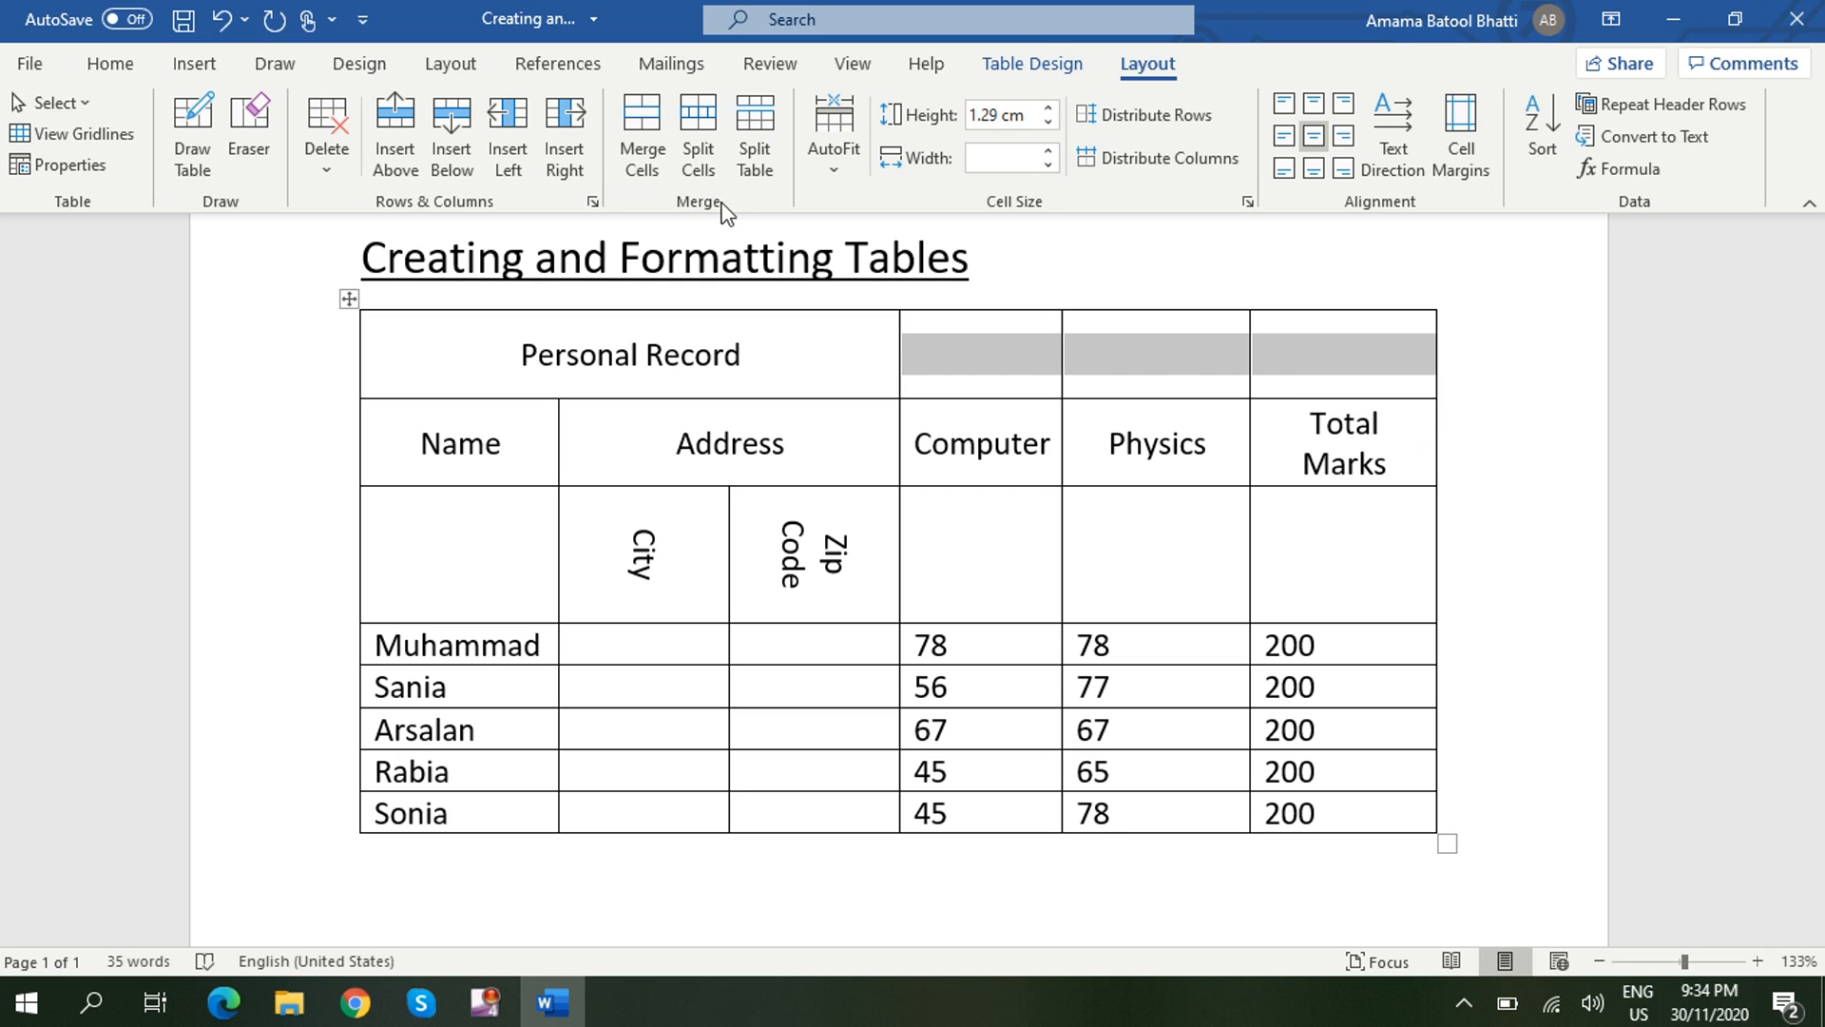
pyautogui.click(641, 129)
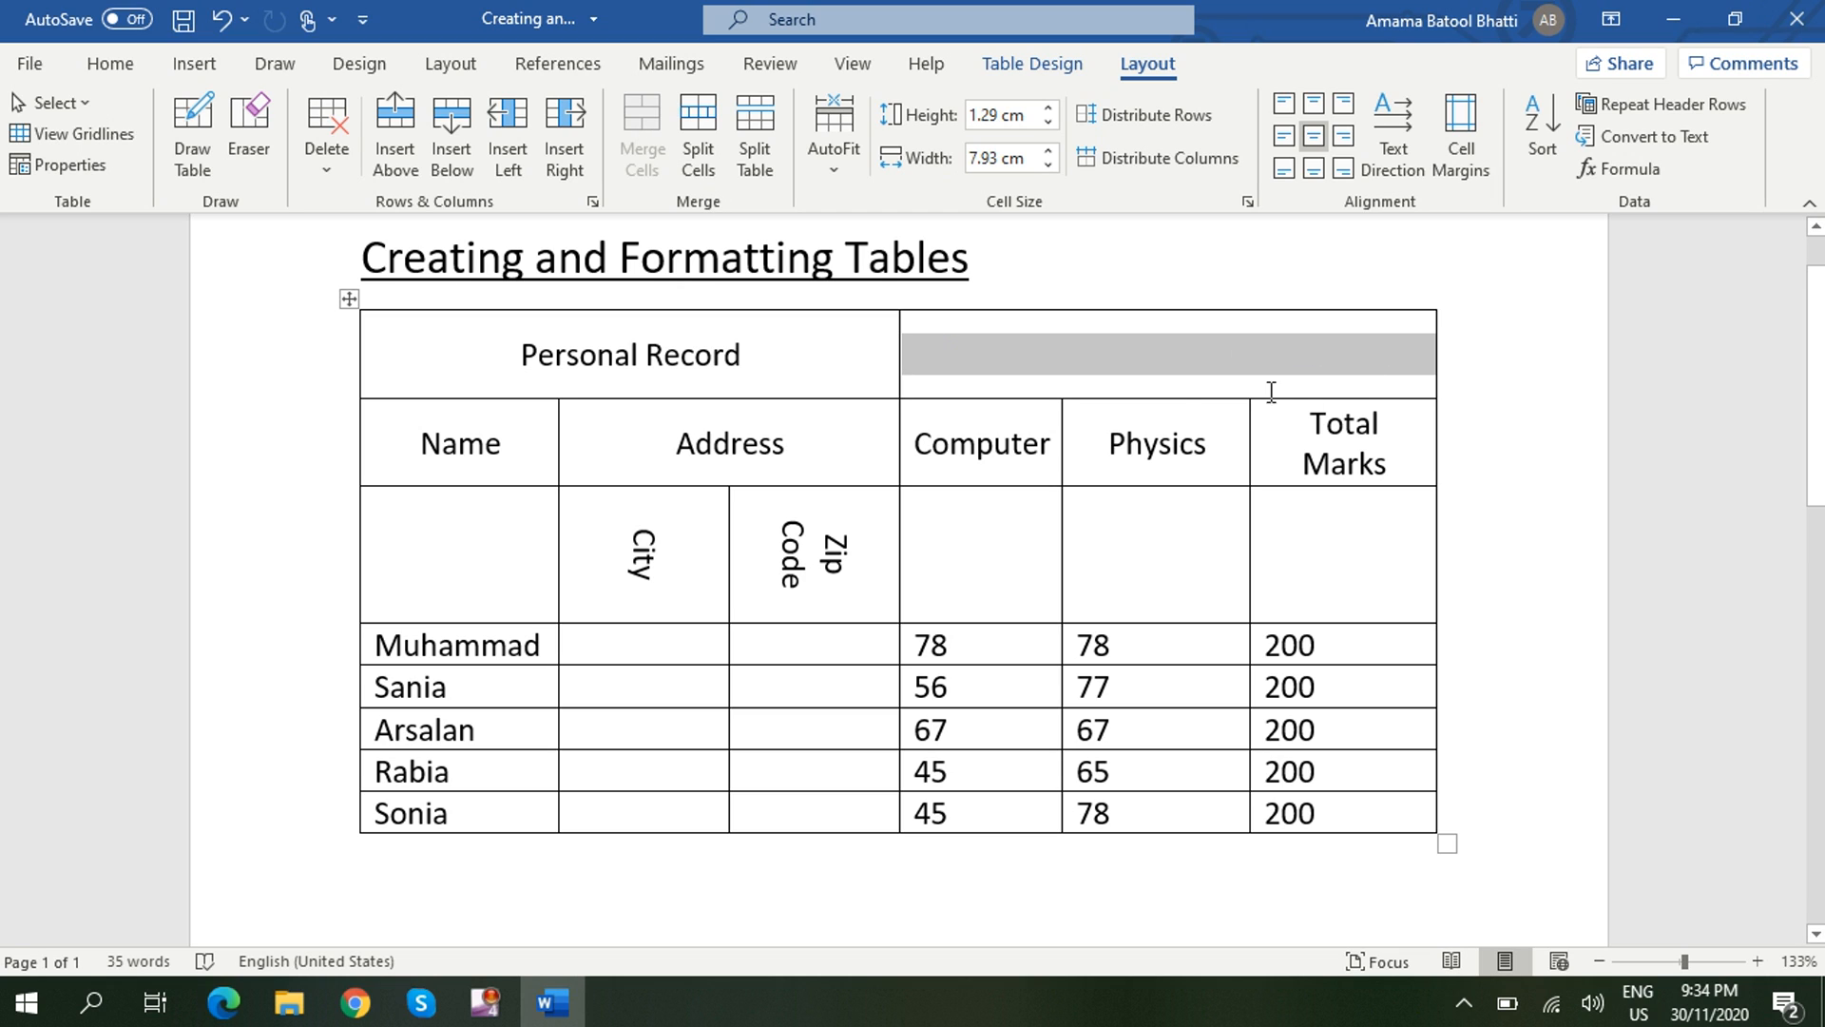
pyautogui.click(1019, 350)
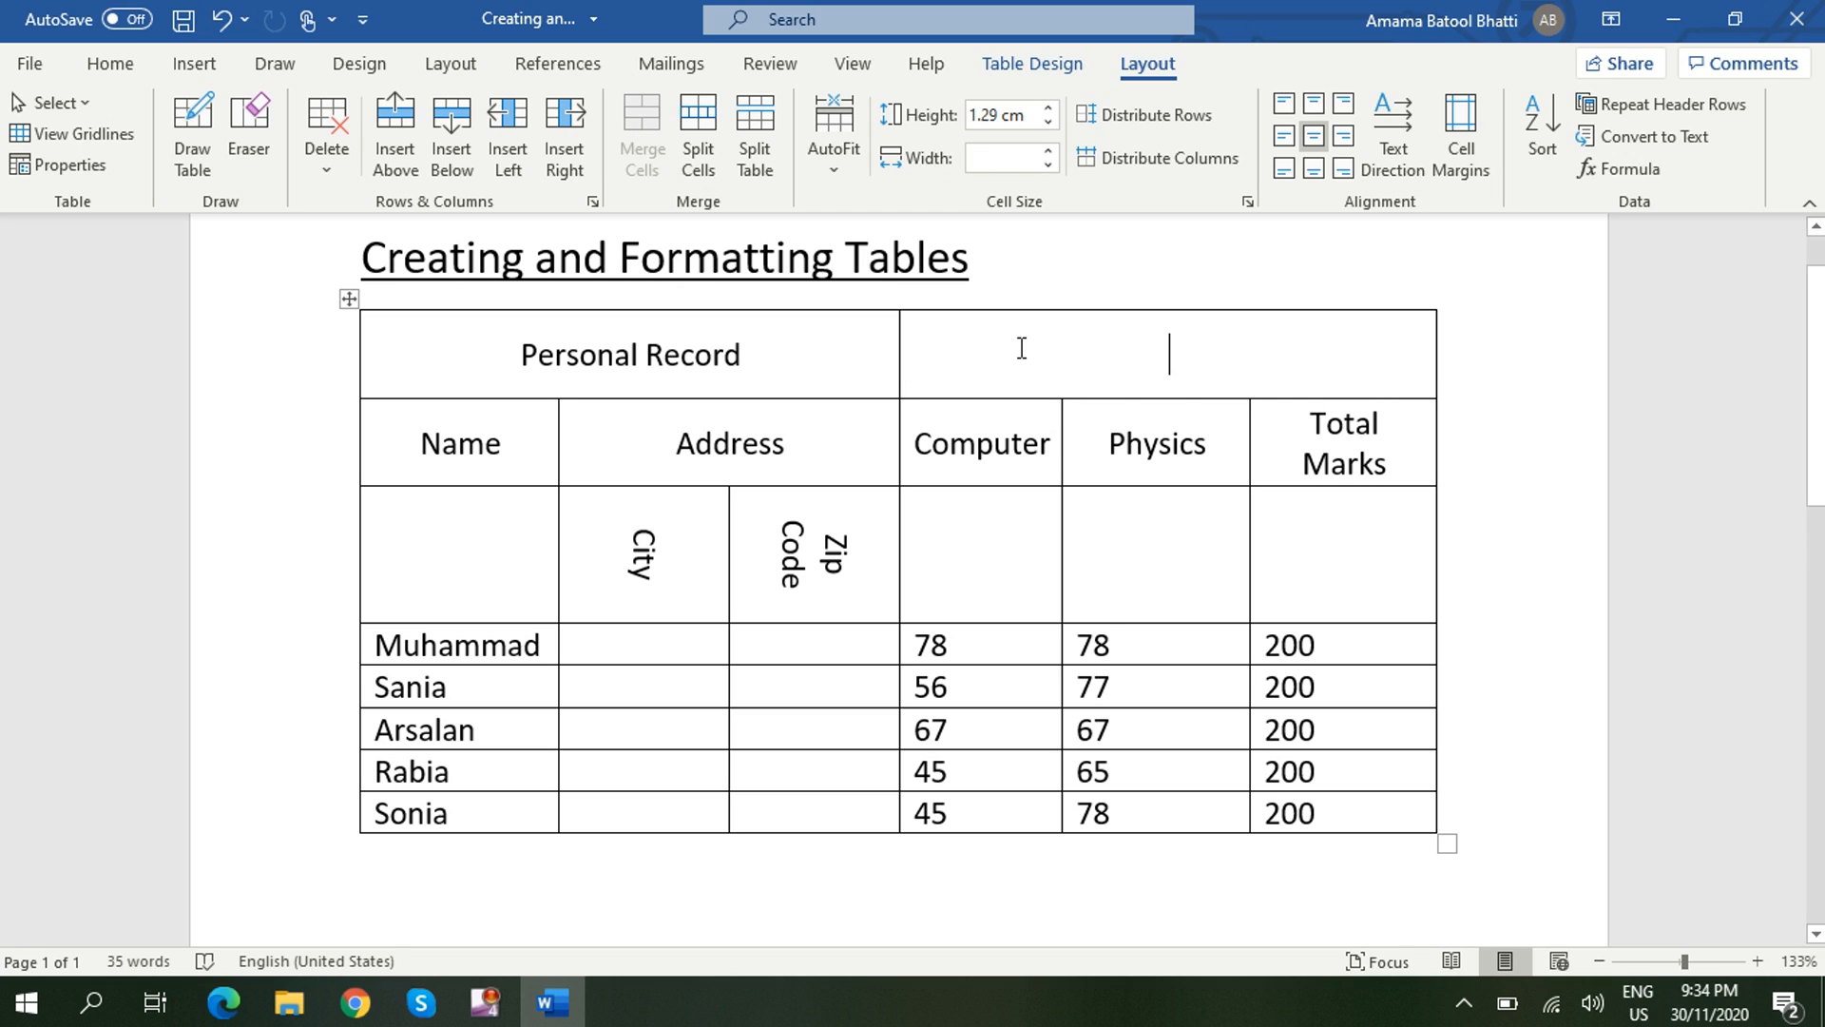
pyautogui.write('Acade')
pyautogui.press('BackSpace')
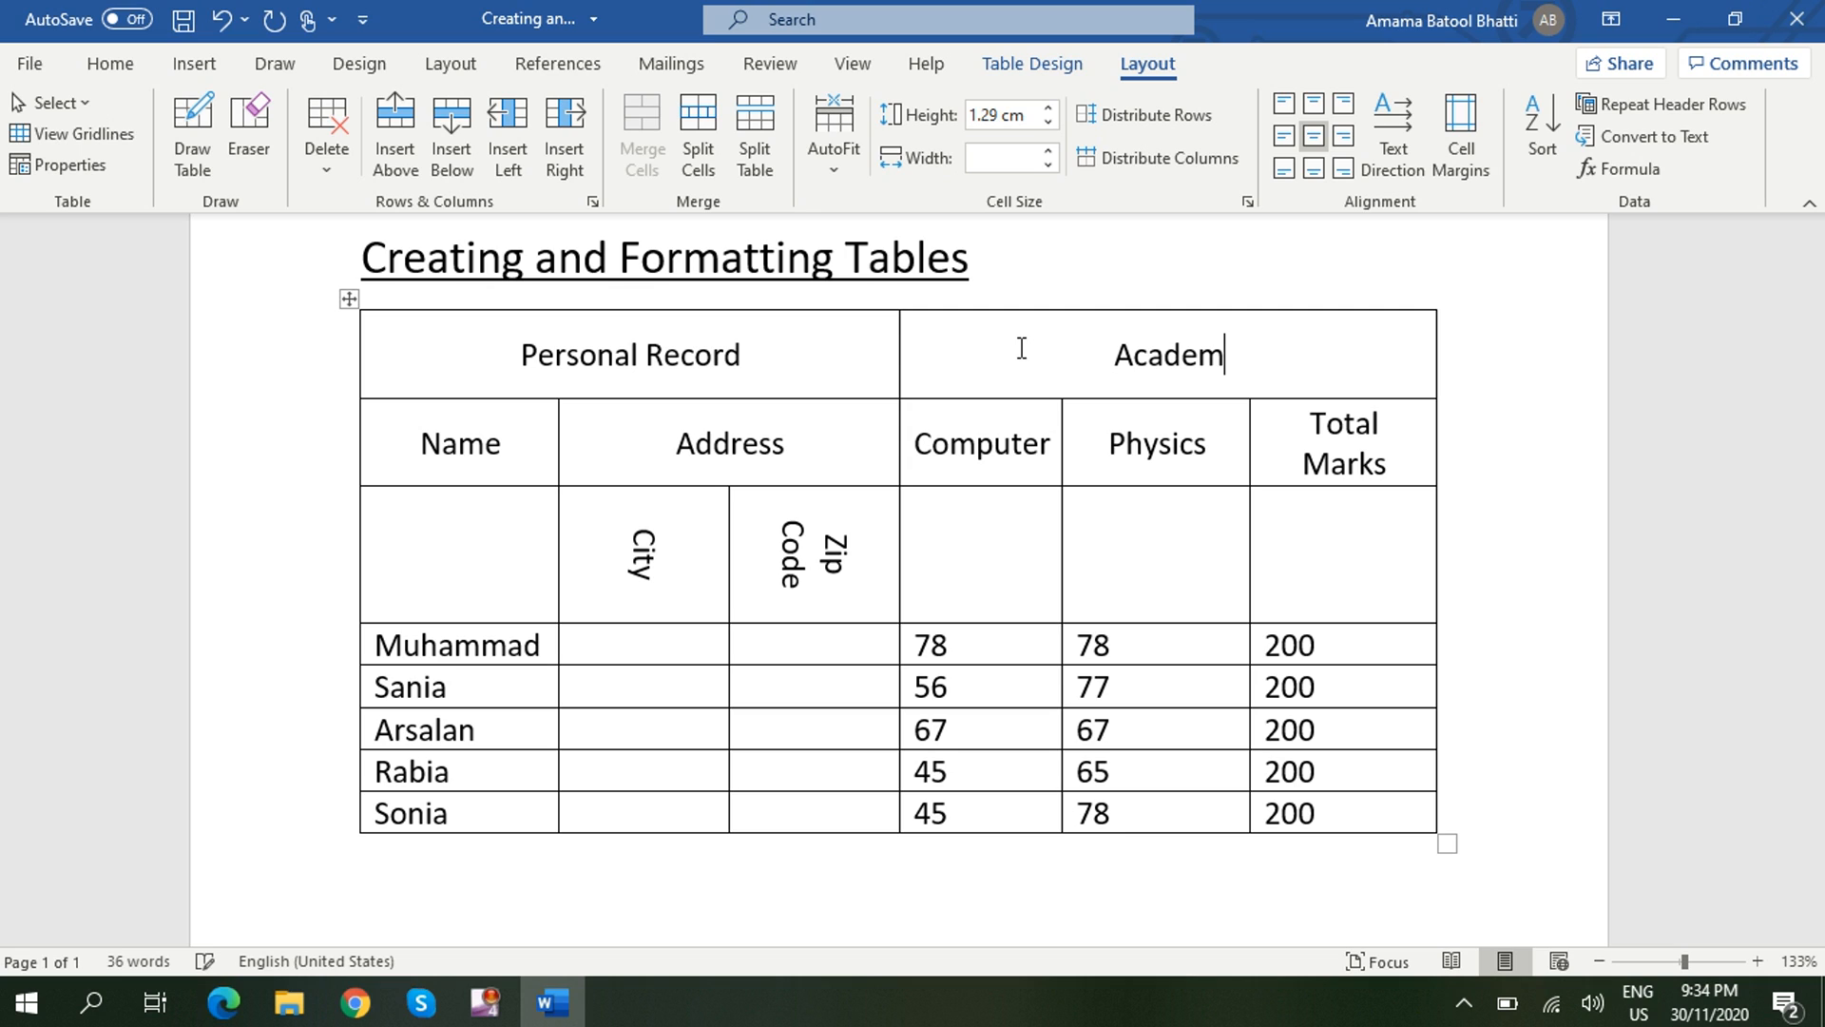
pyautogui.write('ic ')
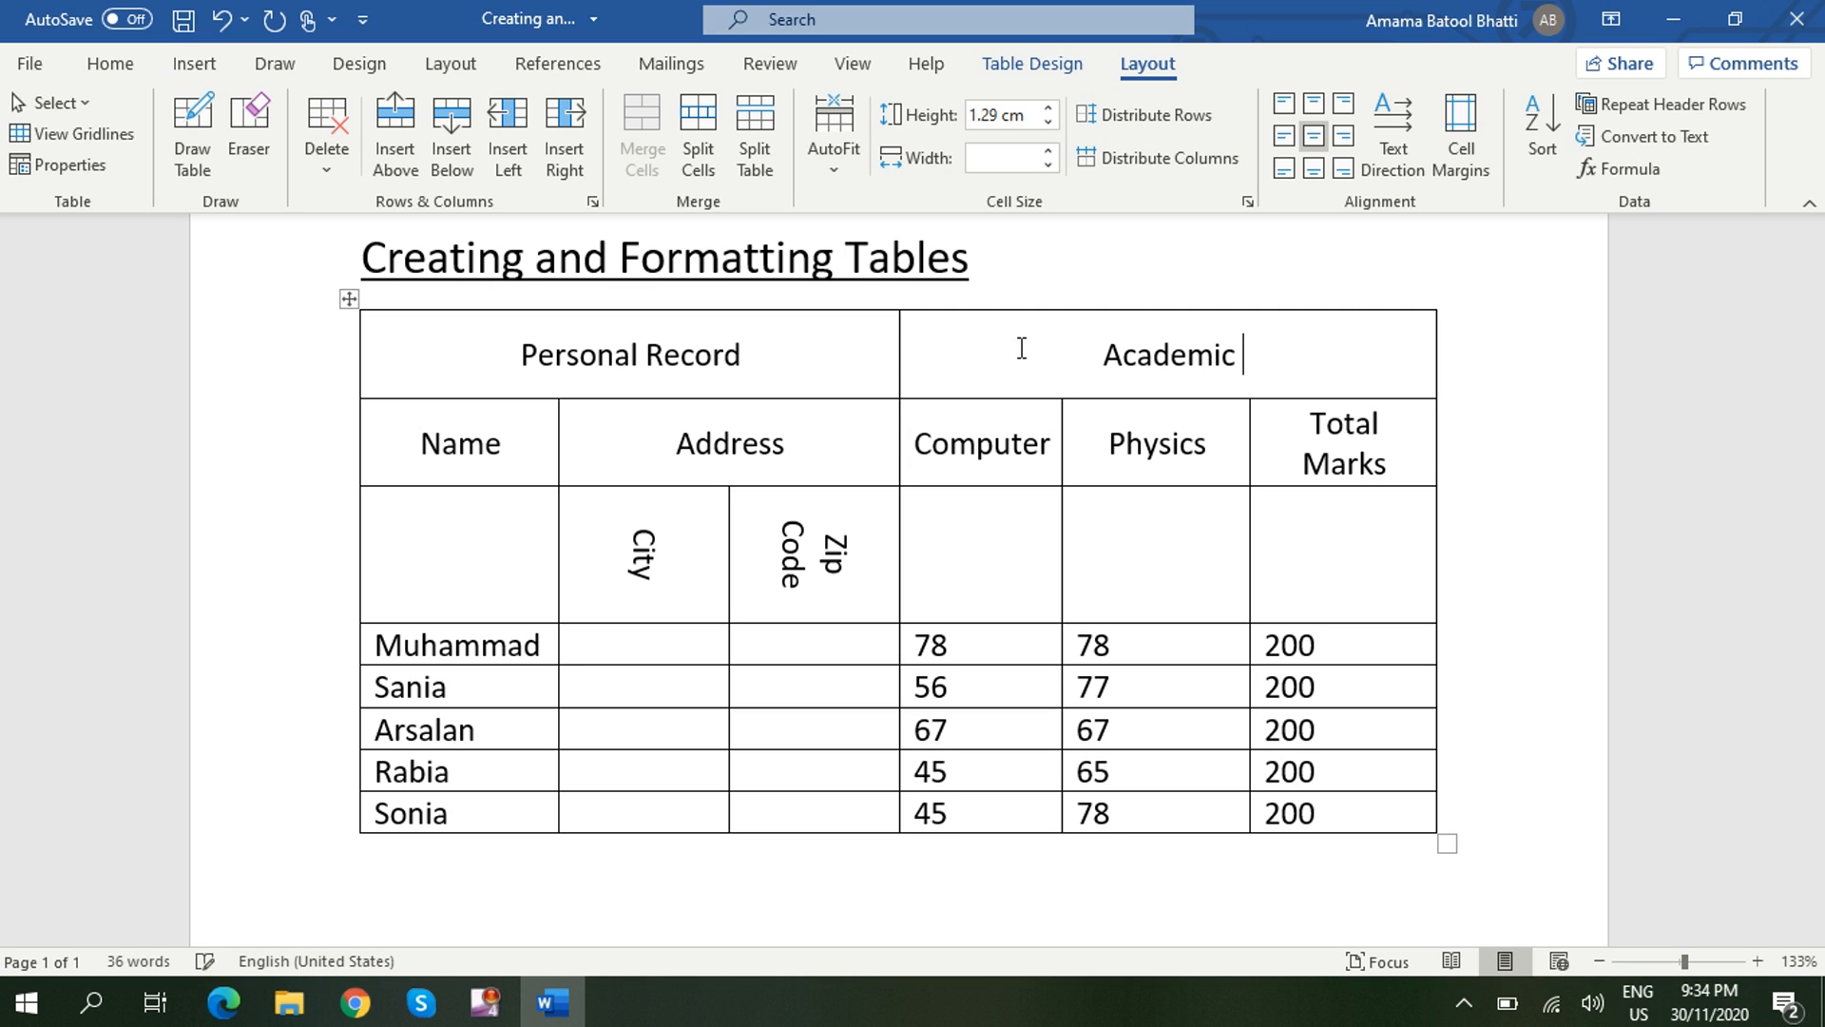
pyautogui.write('r')
pyautogui.press('BackSpace')
pyautogui.write('Record')
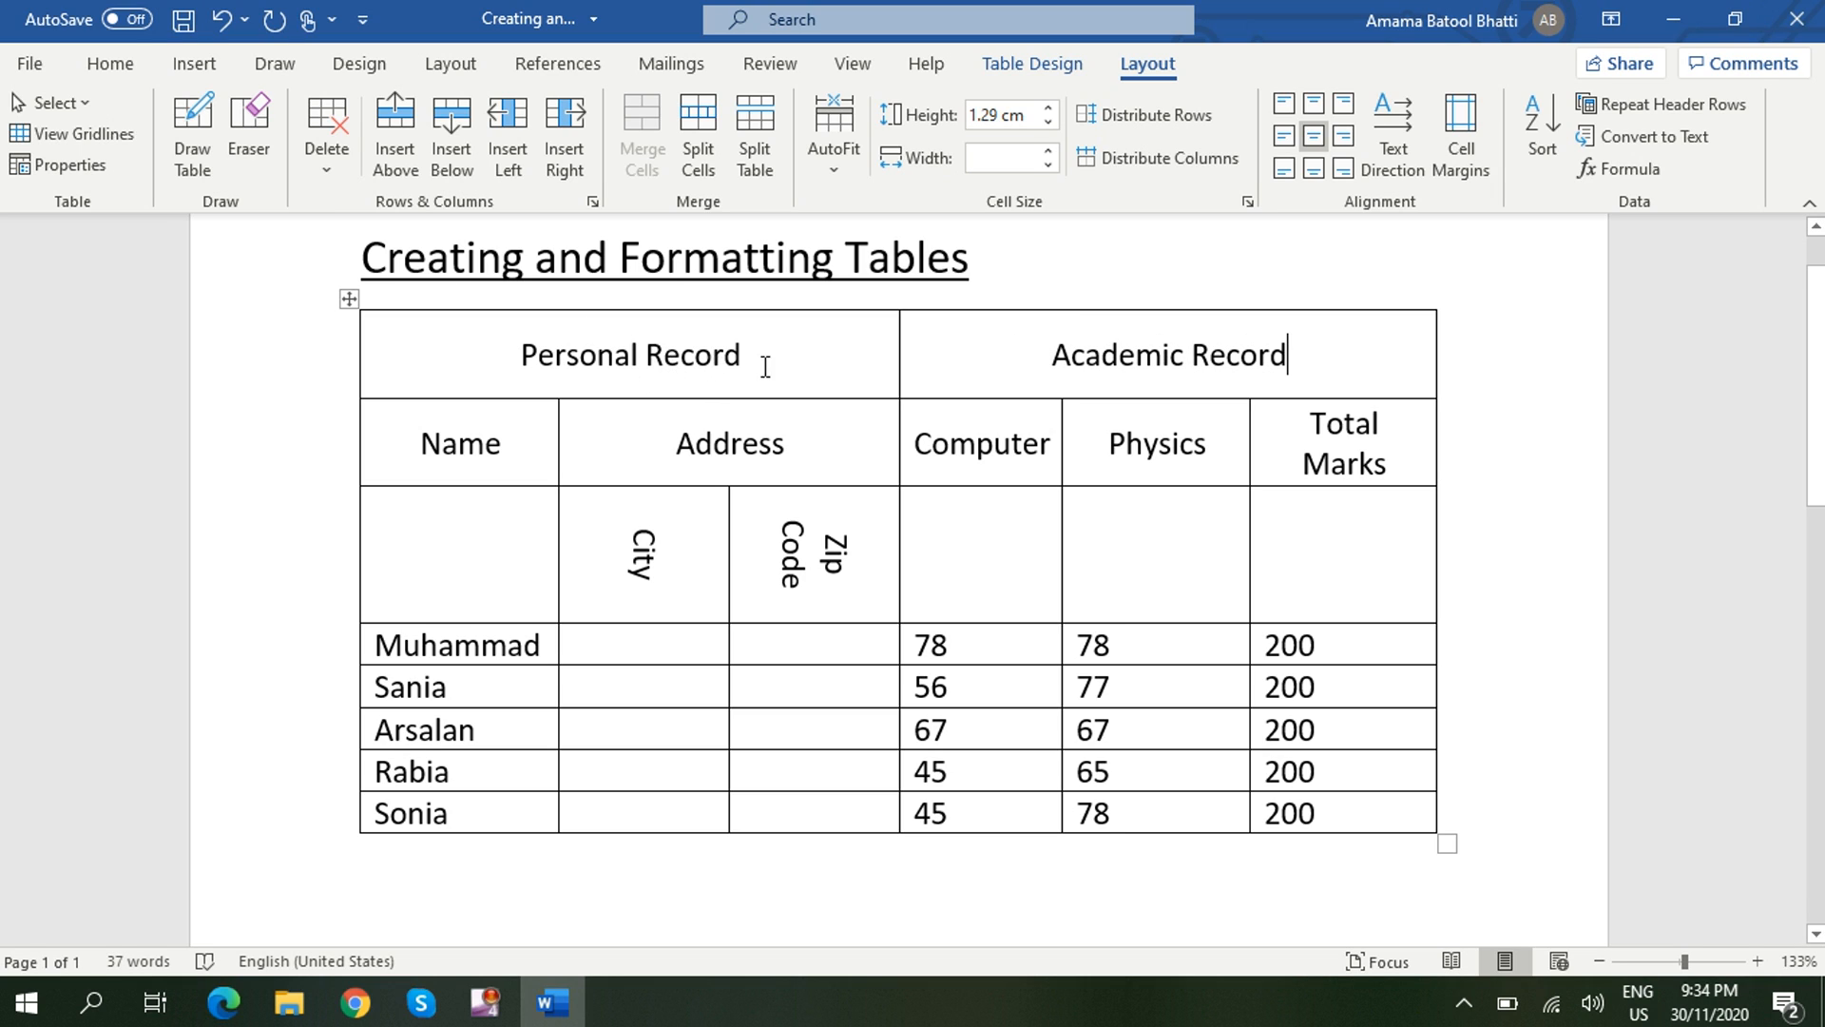
# Try splitting the table above the fourth student's row, and undo the split.
pyautogui.click(804, 366)
pyautogui.click(375, 770)
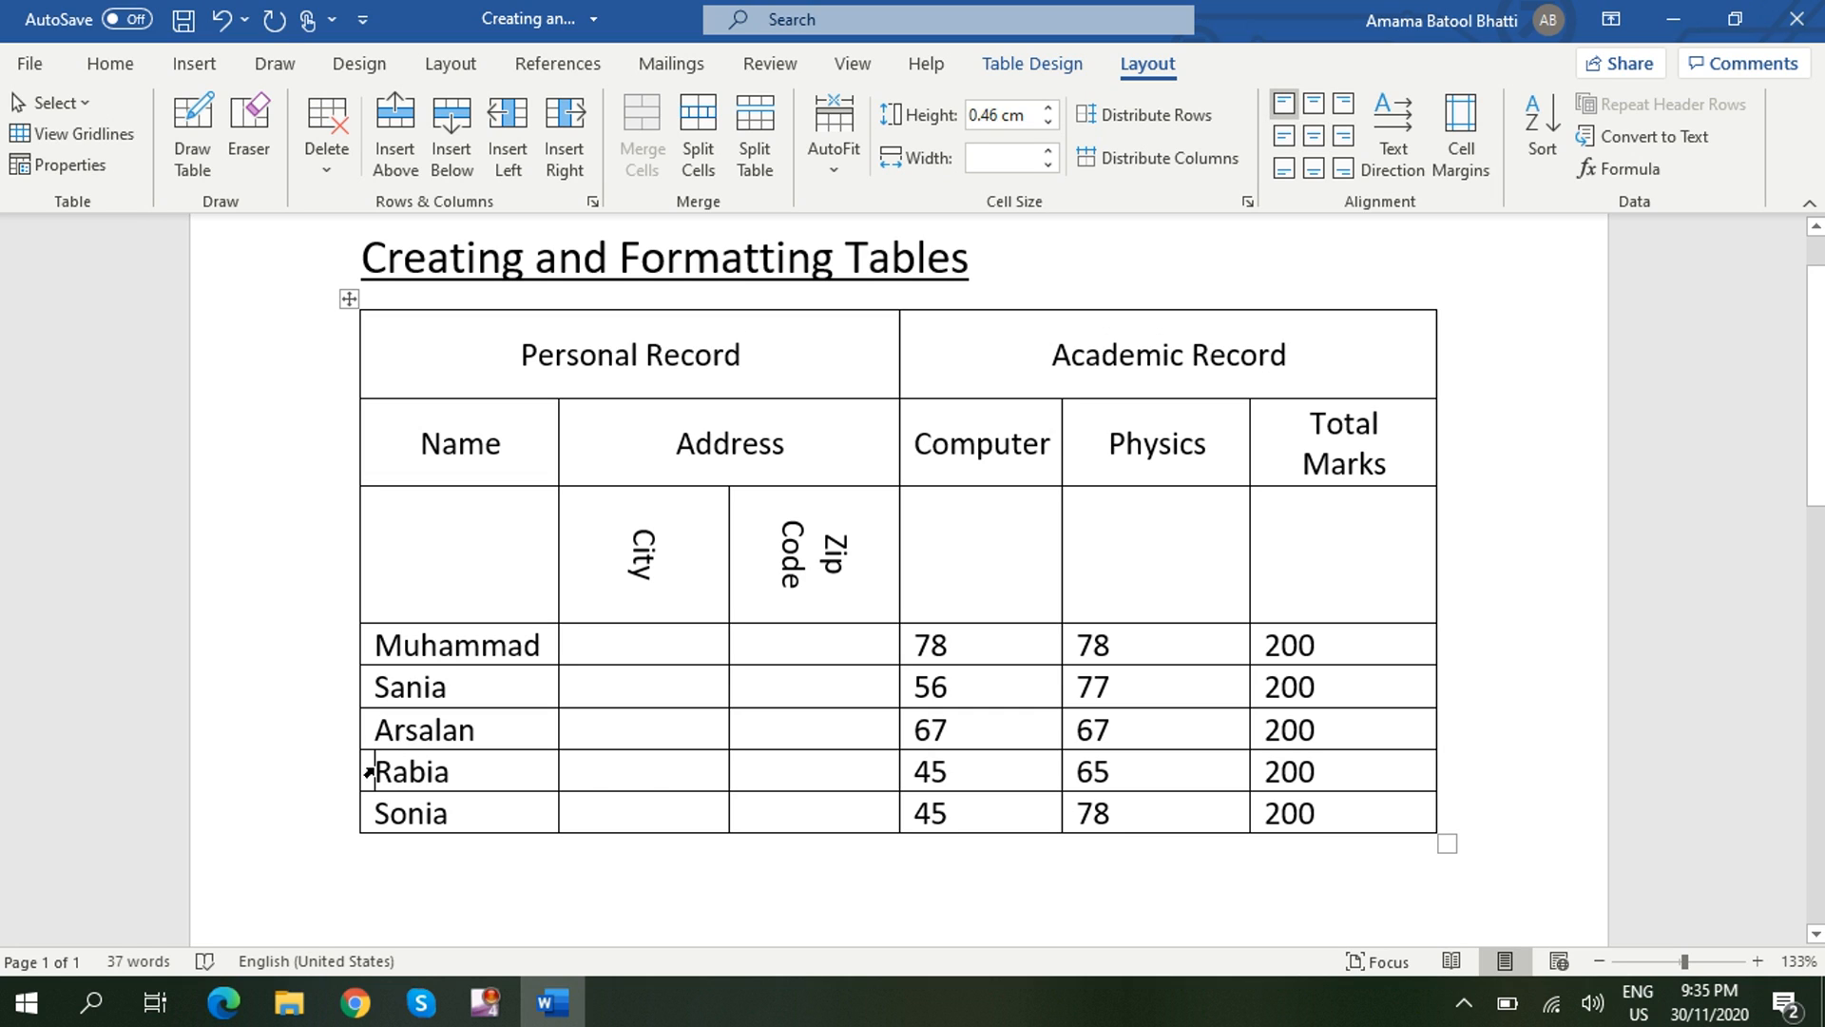
pyautogui.click(761, 135)
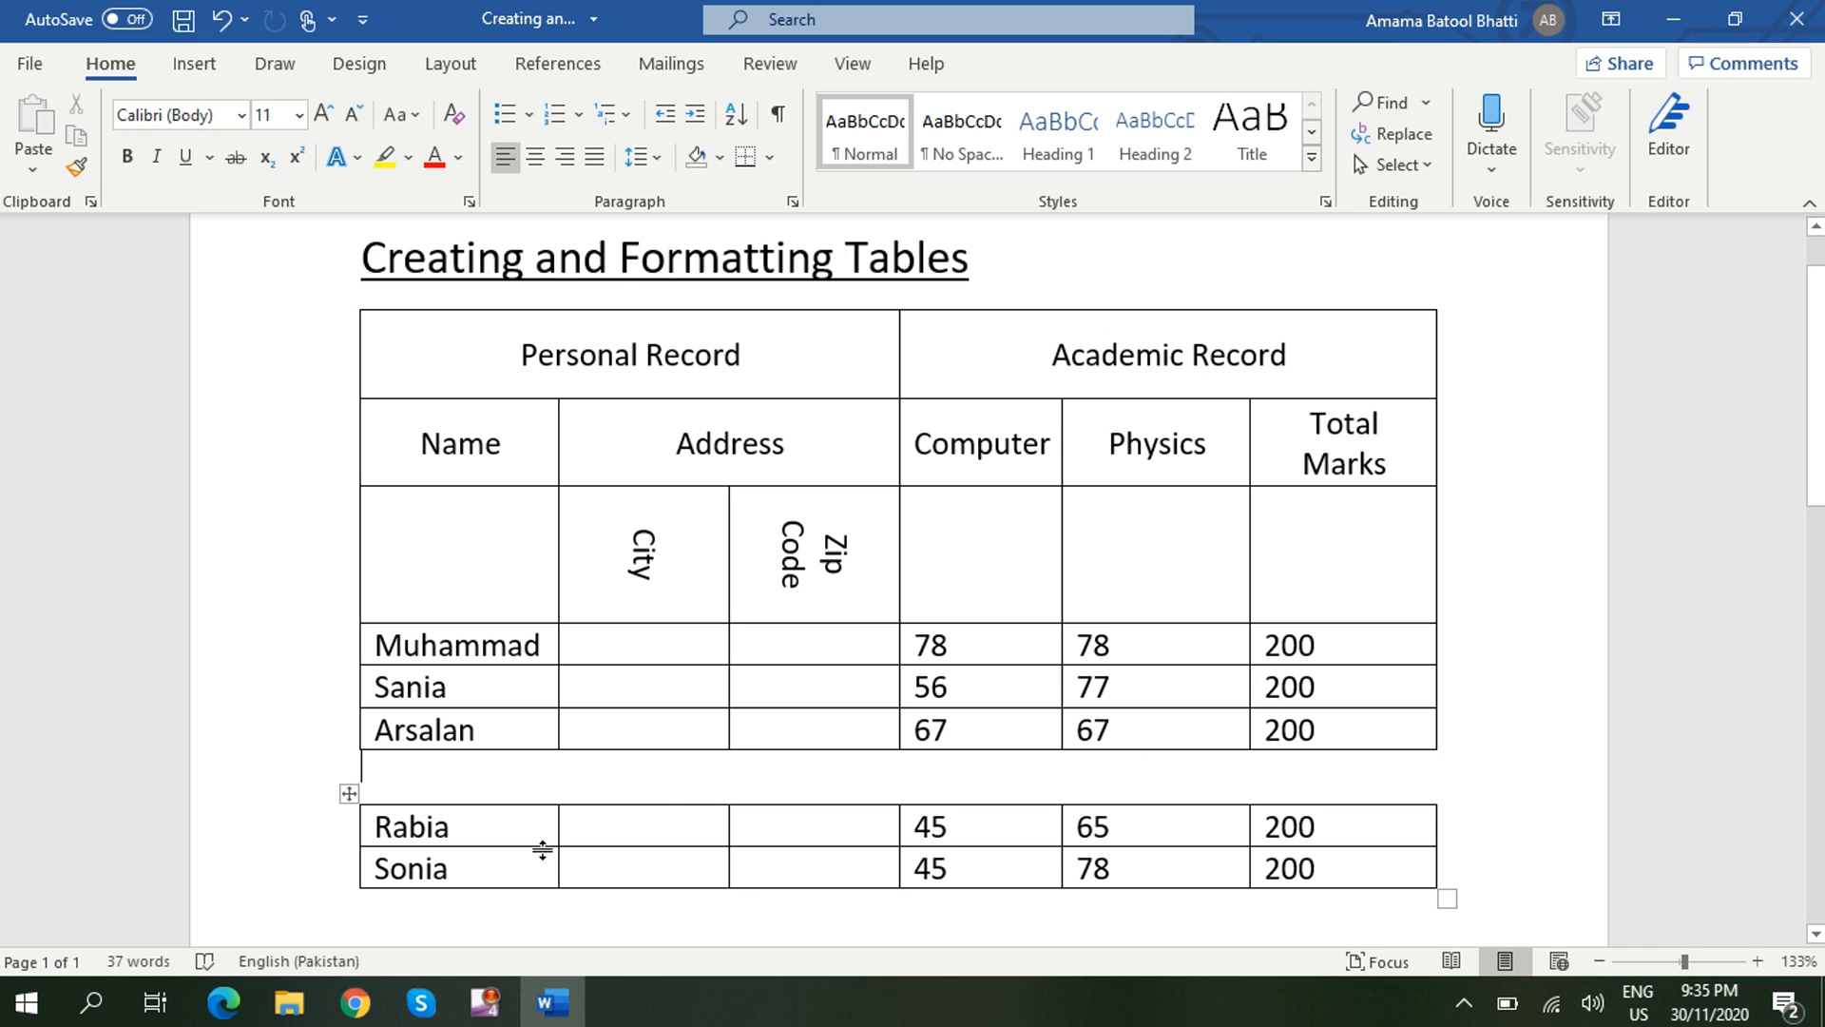
pyautogui.hotkey('ctrl', 'z')
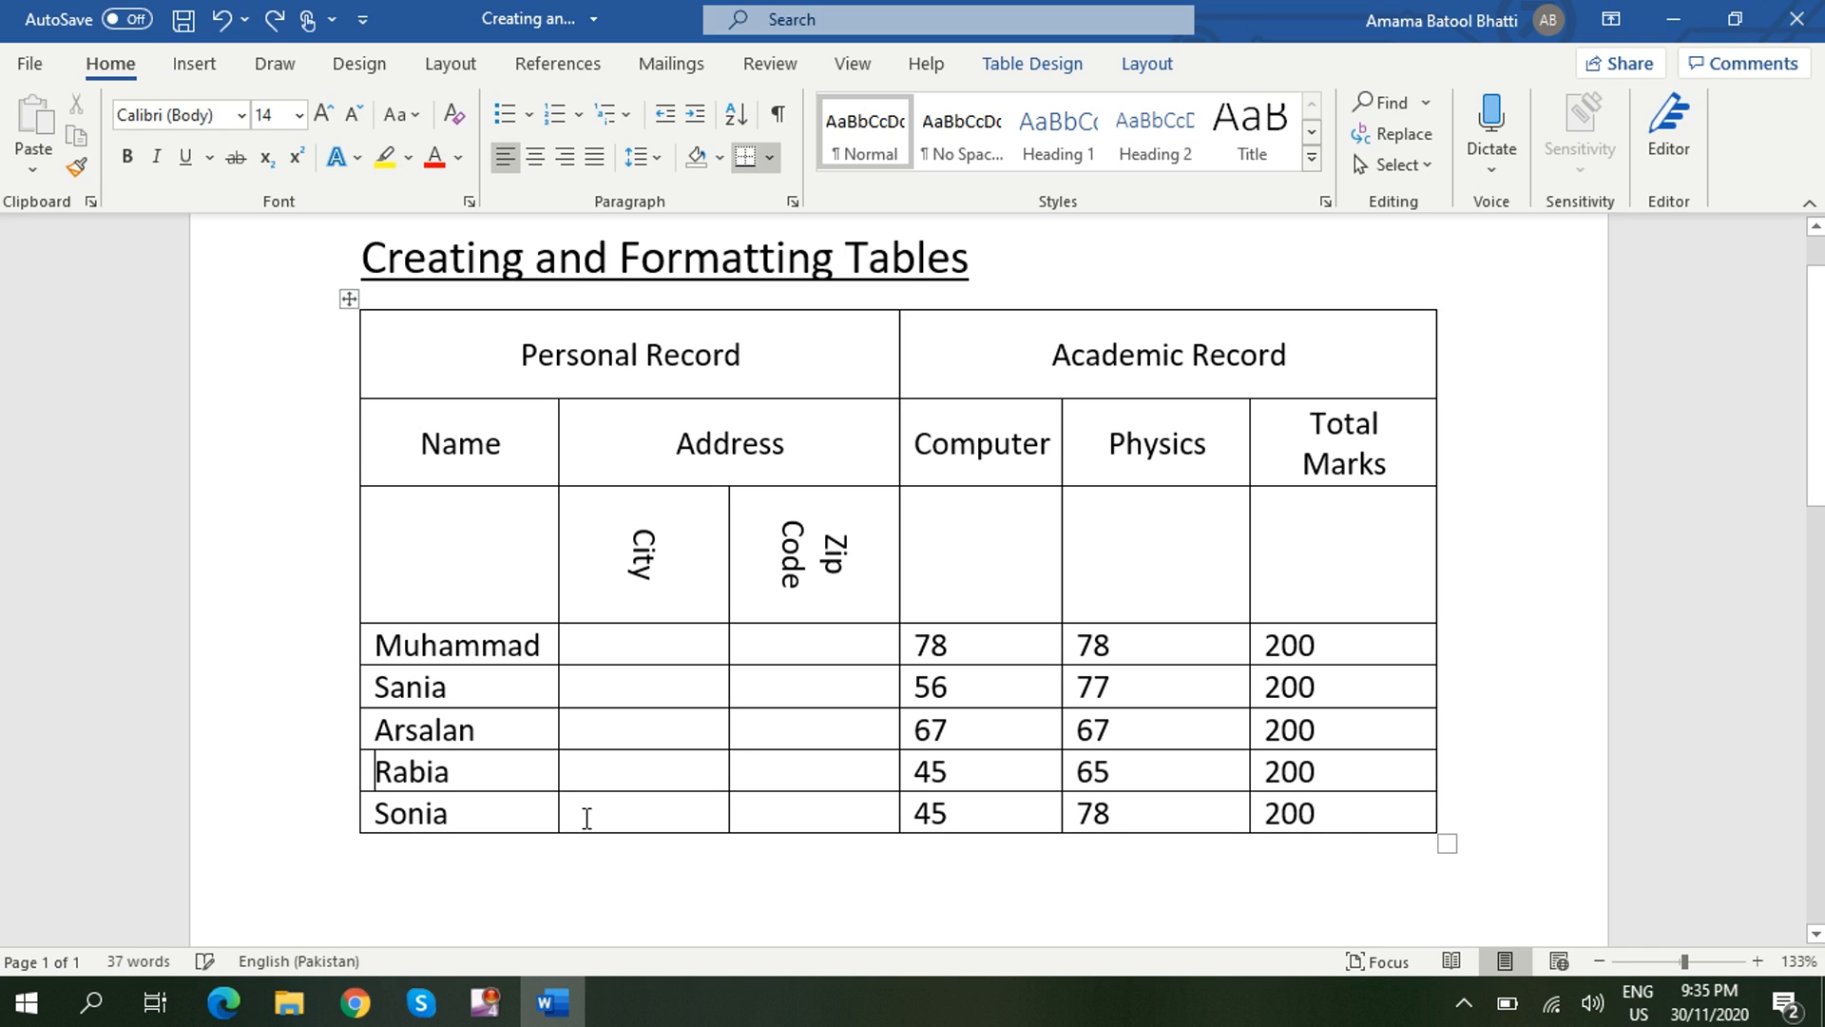
# Resize the whole table freehand from its corner, making it slightly wider and its header rows lower.
pyautogui.moveTo(1442, 836); pyautogui.dragTo(1340, 636)
pyautogui.click(1414, 867)
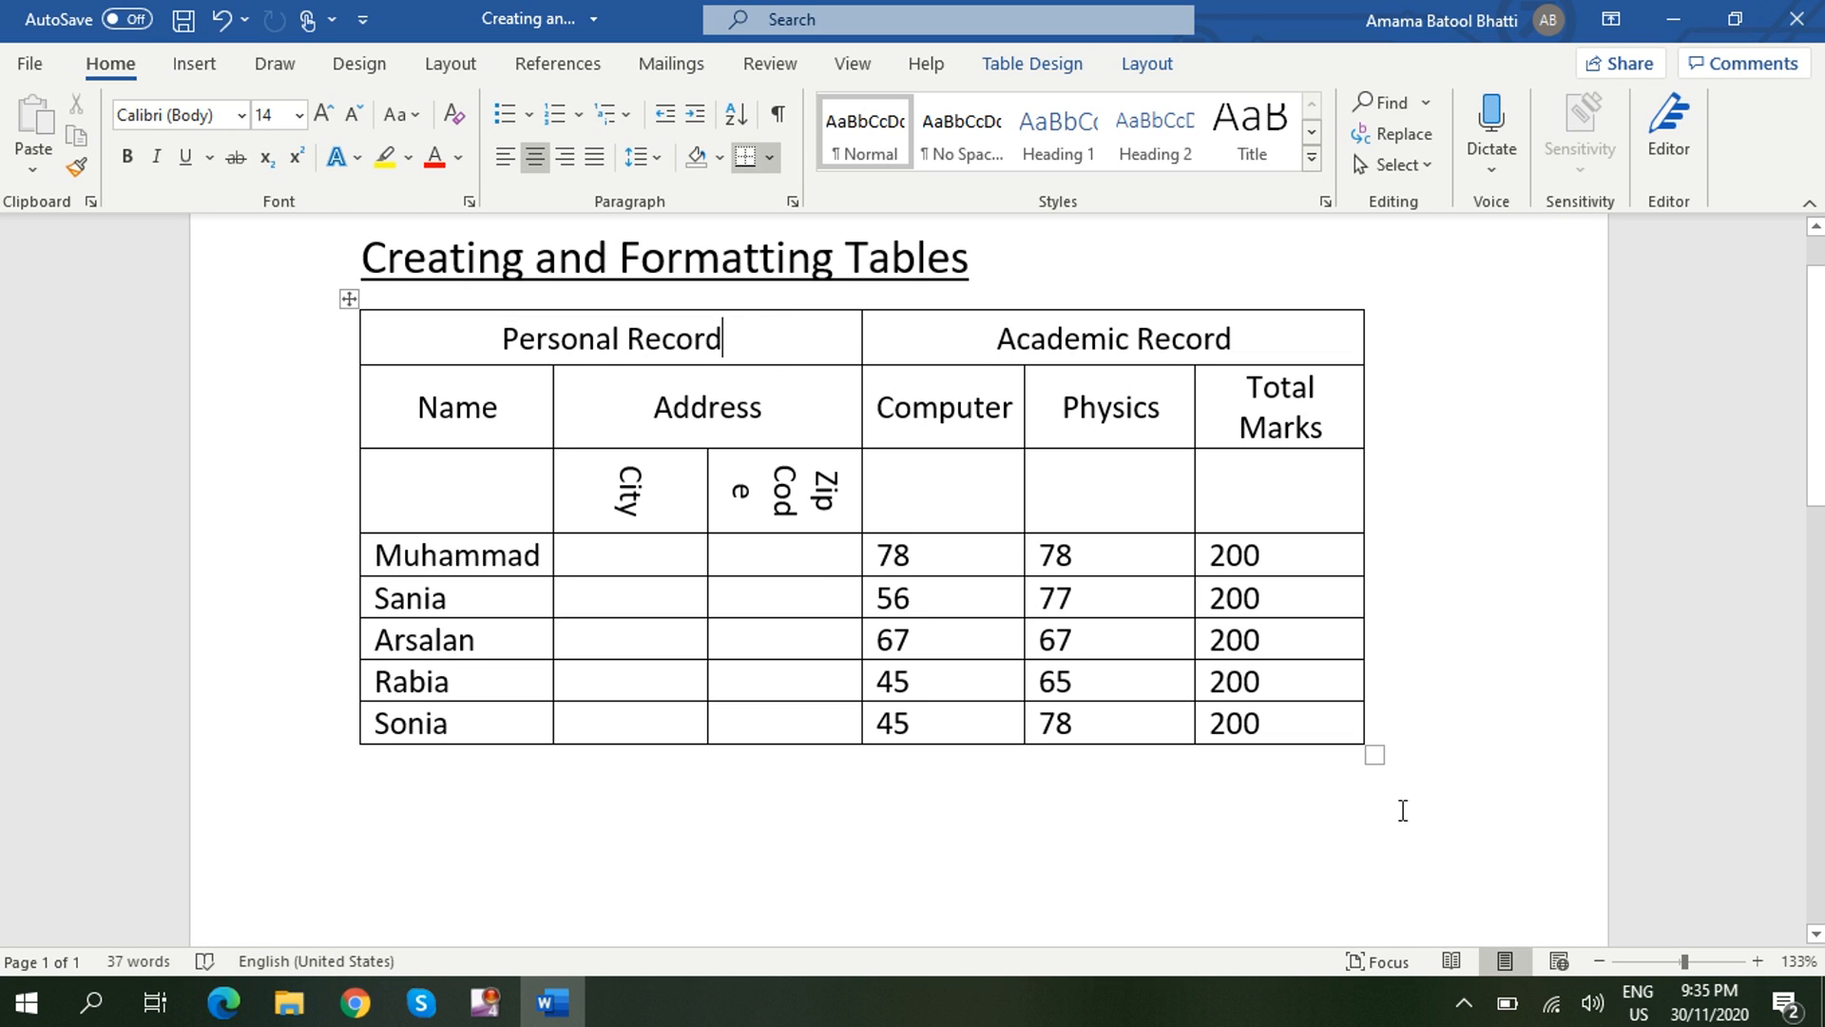
pyautogui.moveTo(1411, 777); pyautogui.dragTo(1458, 852)
pyautogui.click(1156, 284)
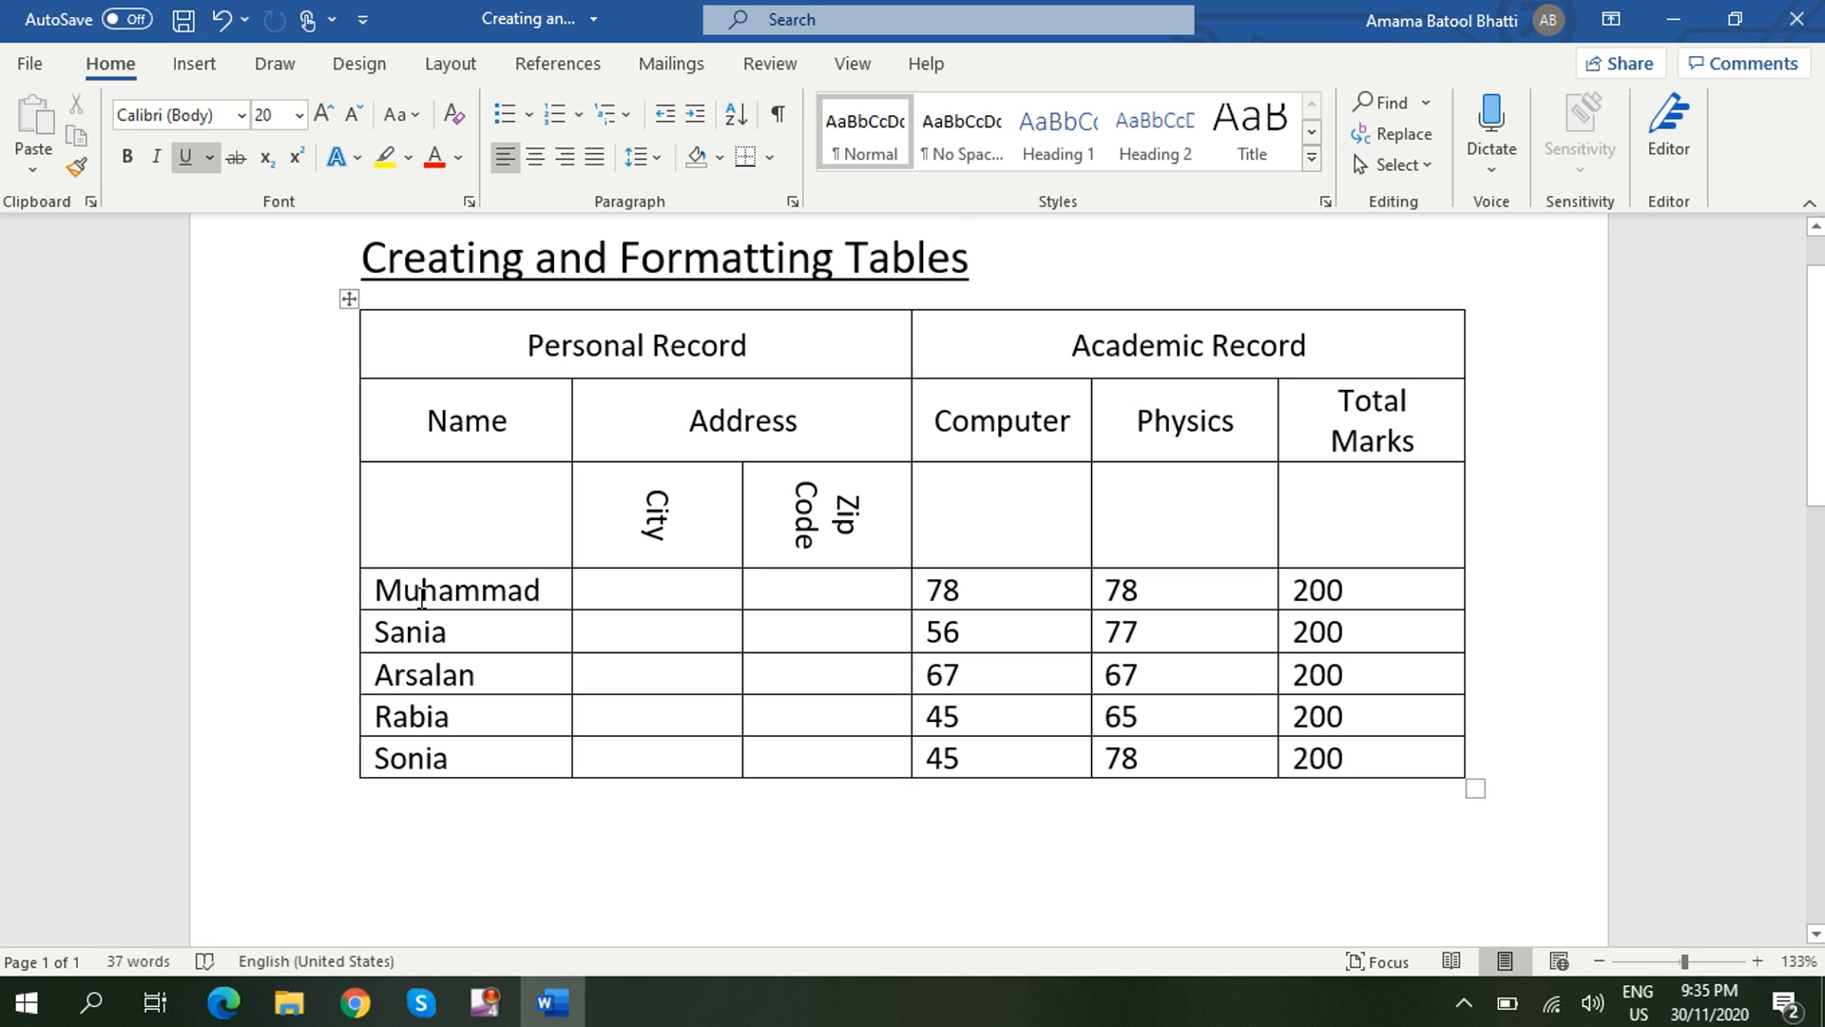
# Sort the five student rows by Column 1 as text in ascending order.
pyautogui.moveTo(376, 589); pyautogui.dragTo(496, 763)
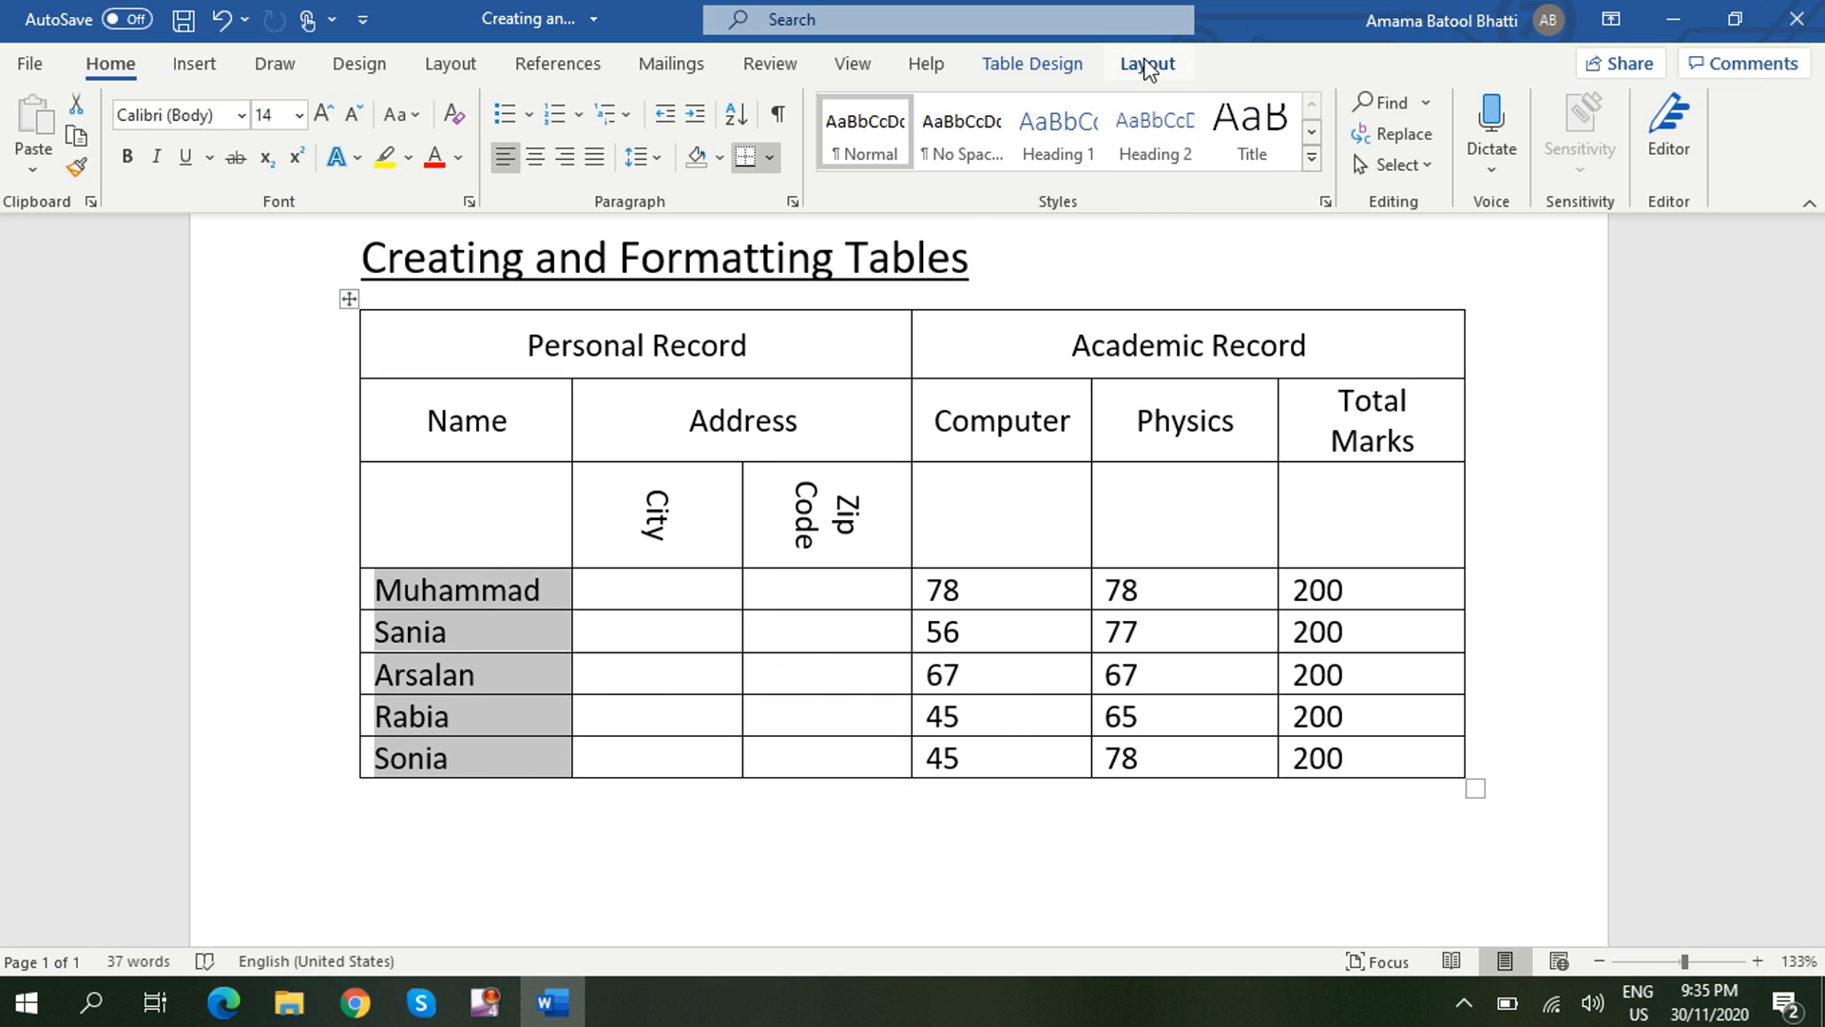
pyautogui.click(1147, 65)
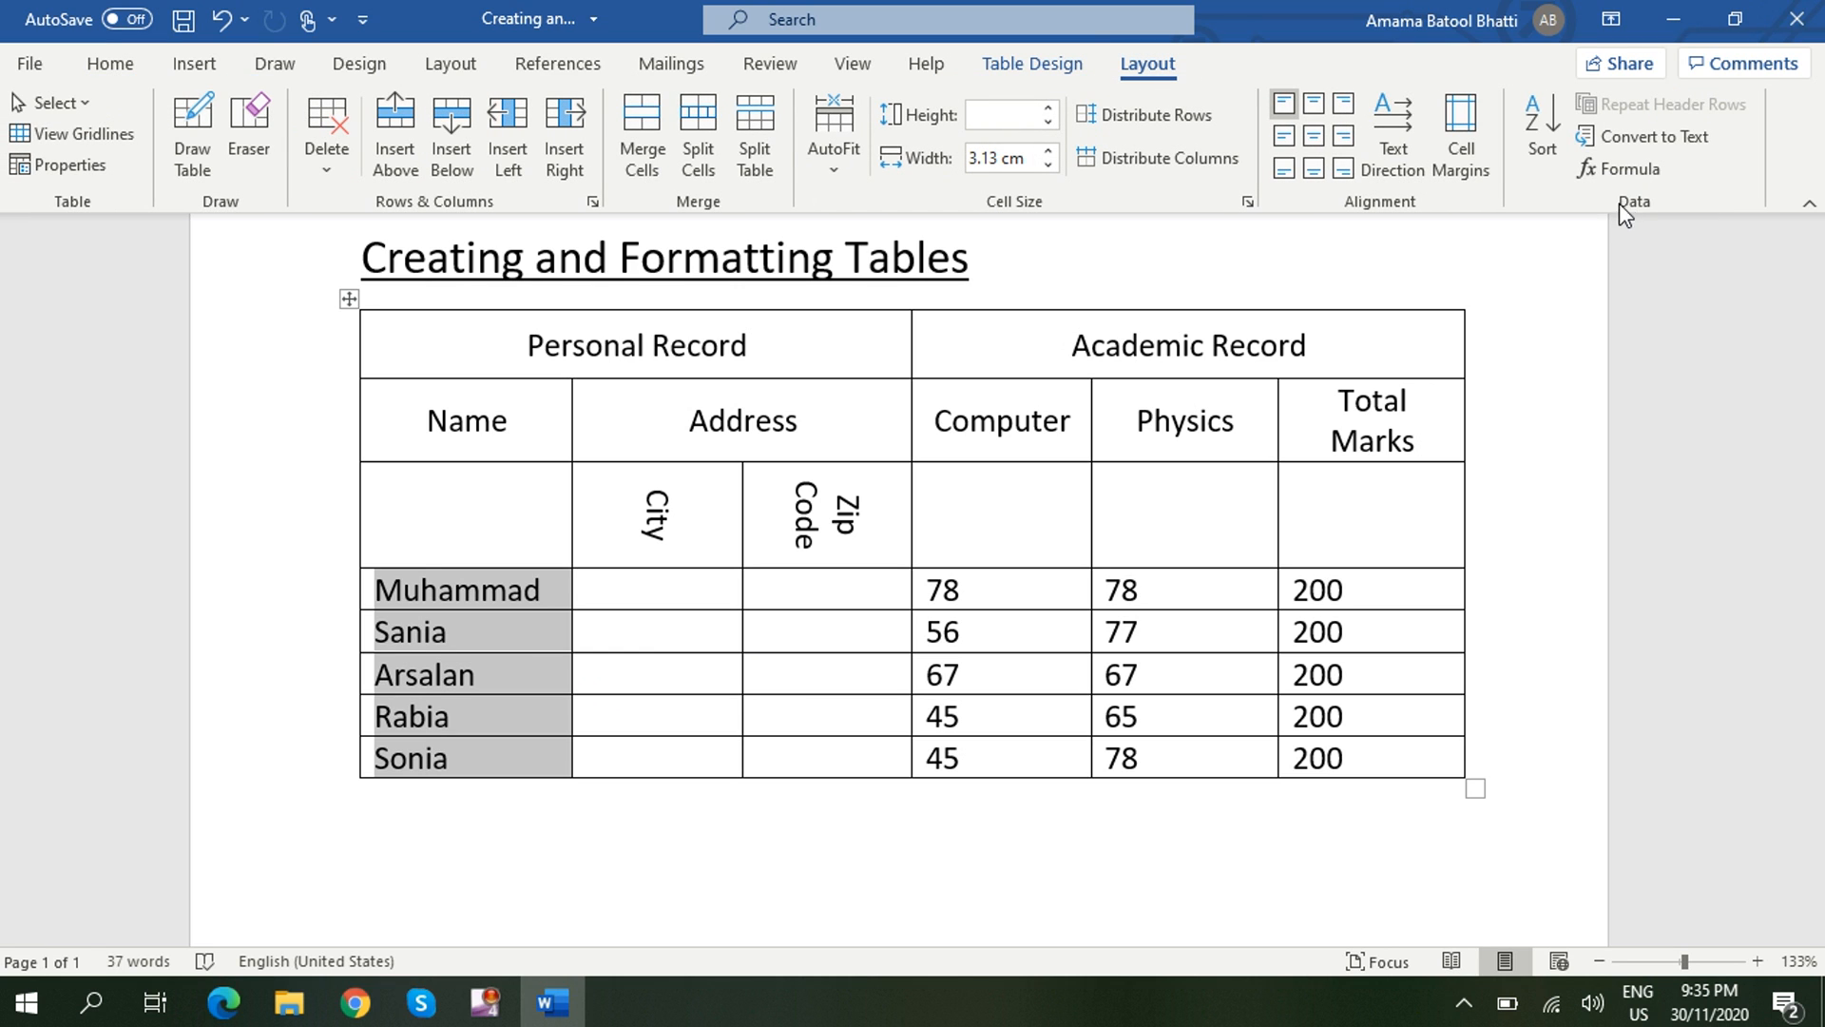
pyautogui.click(1544, 110)
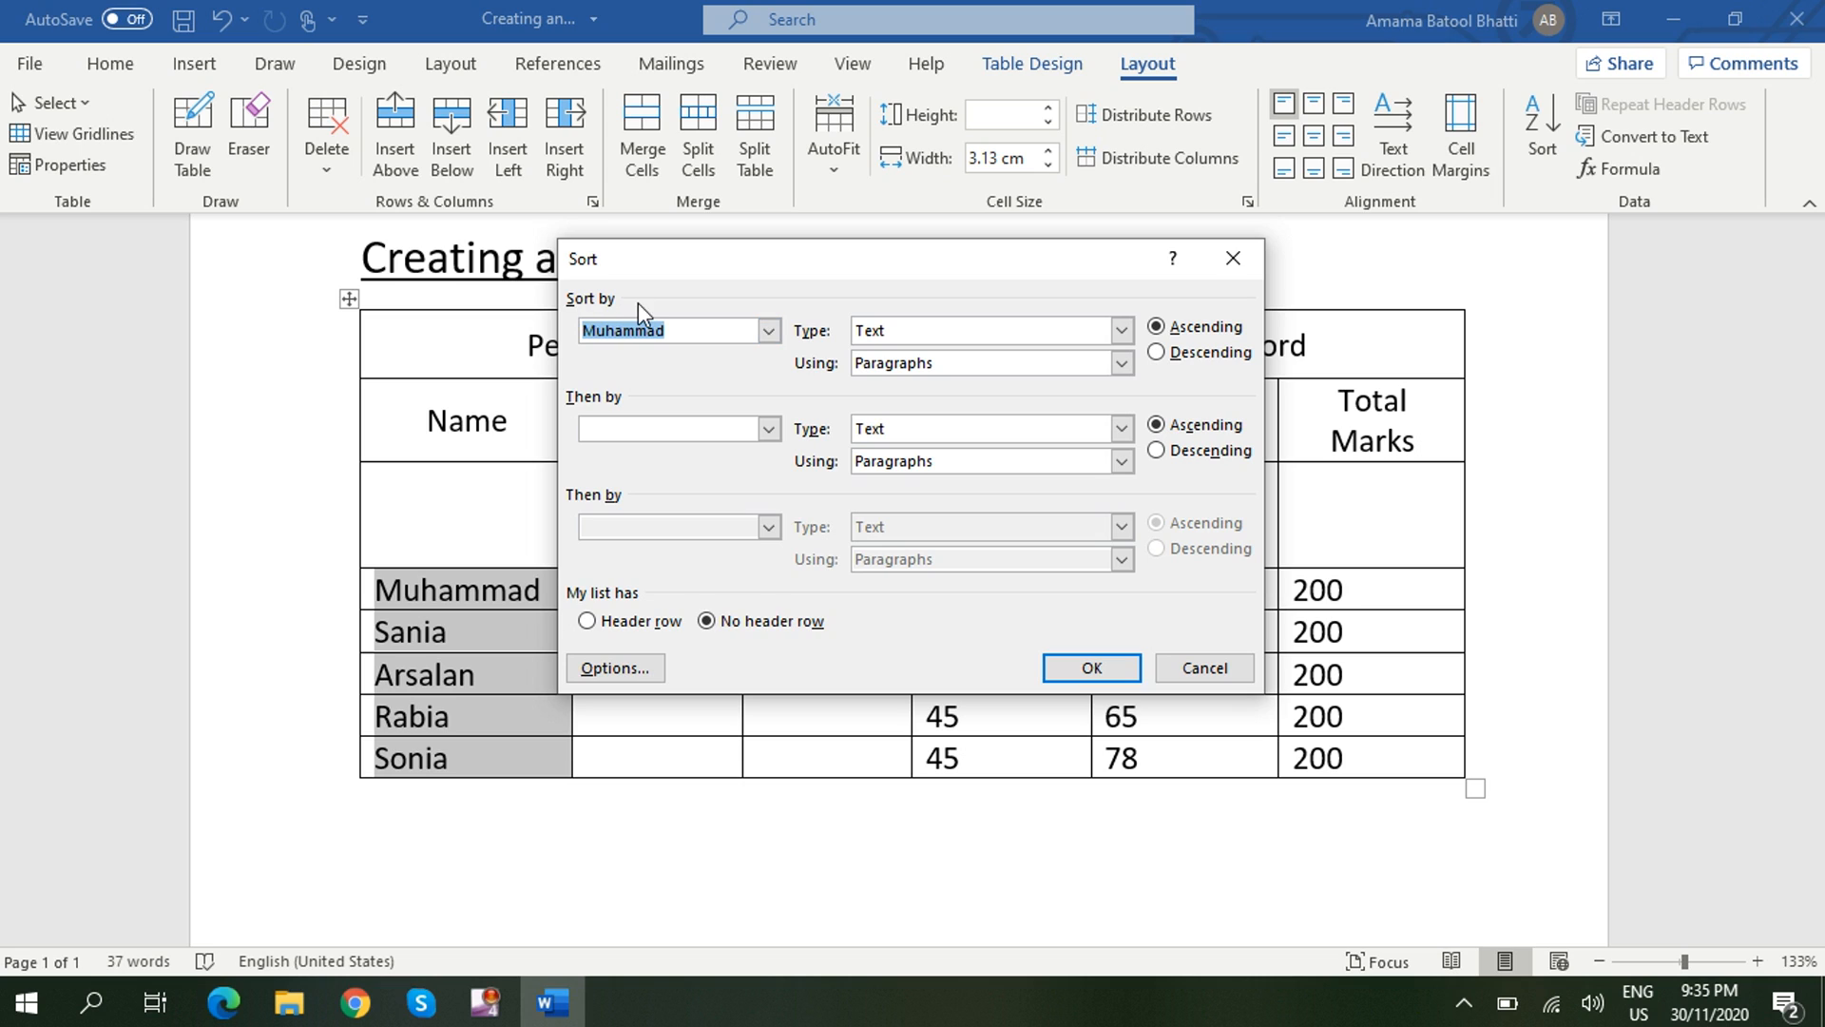
pyautogui.click(775, 332)
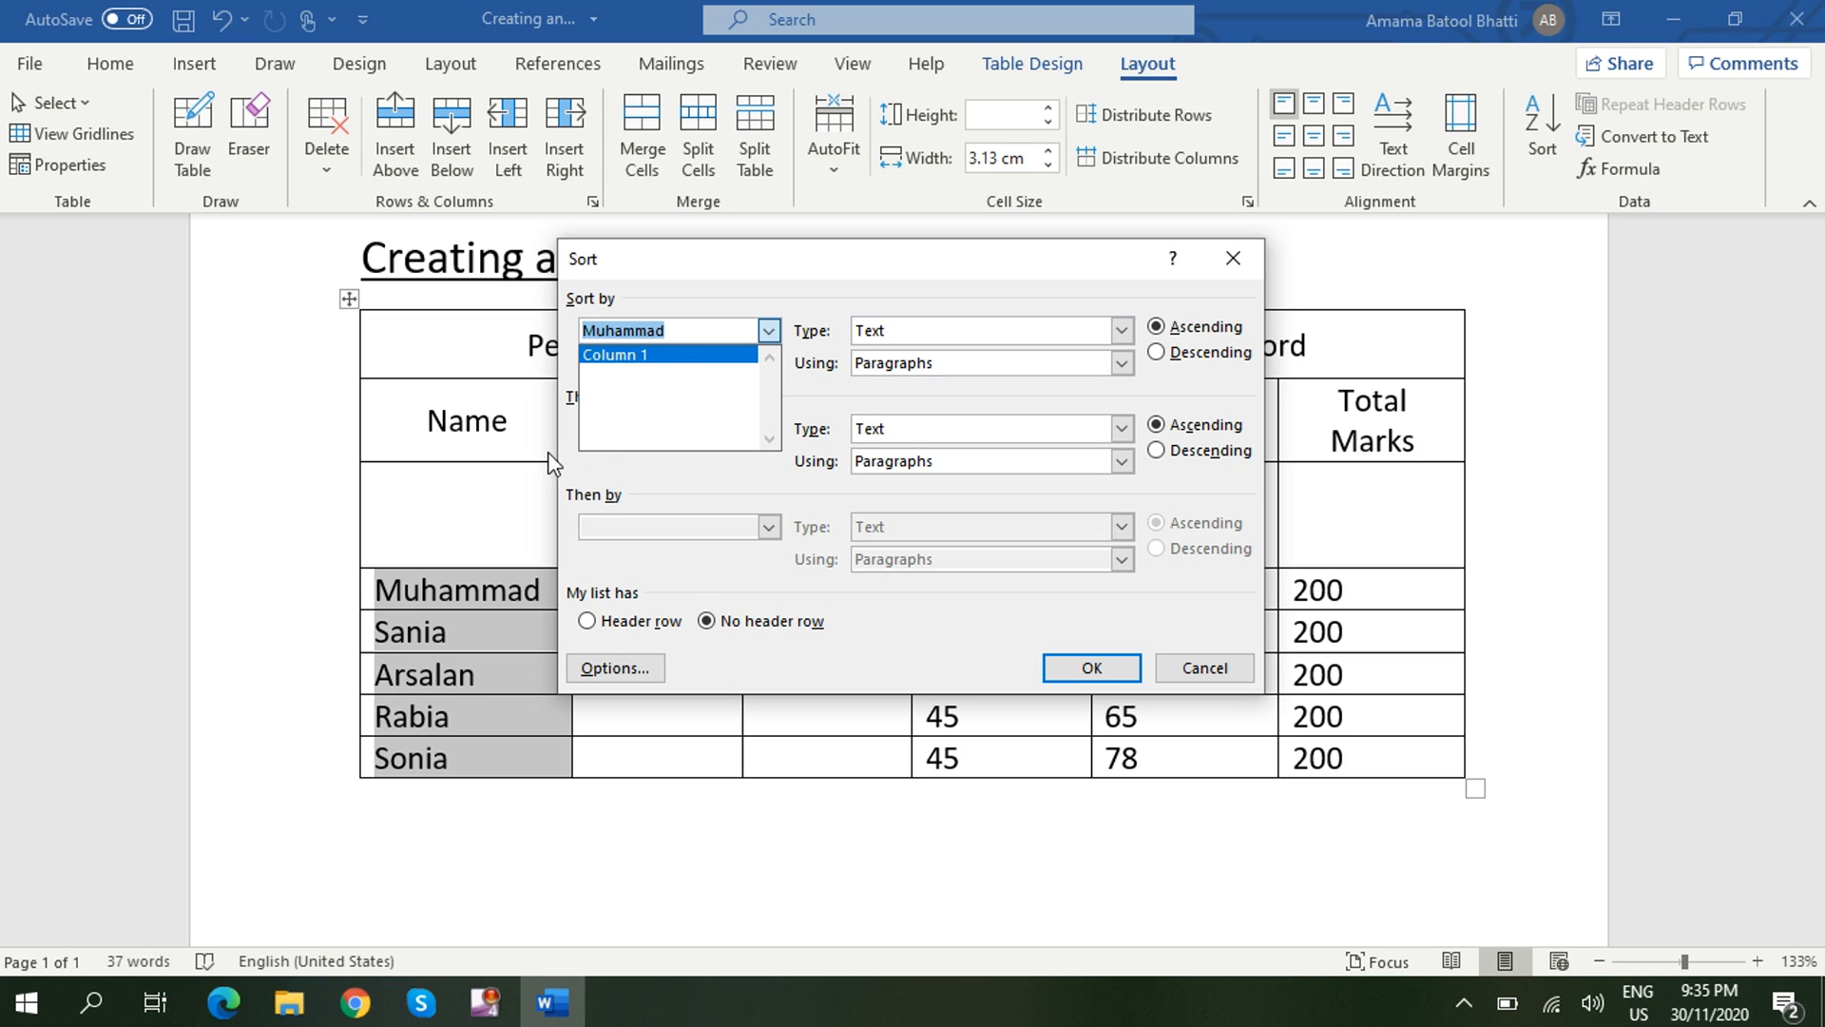
pyautogui.click(715, 356)
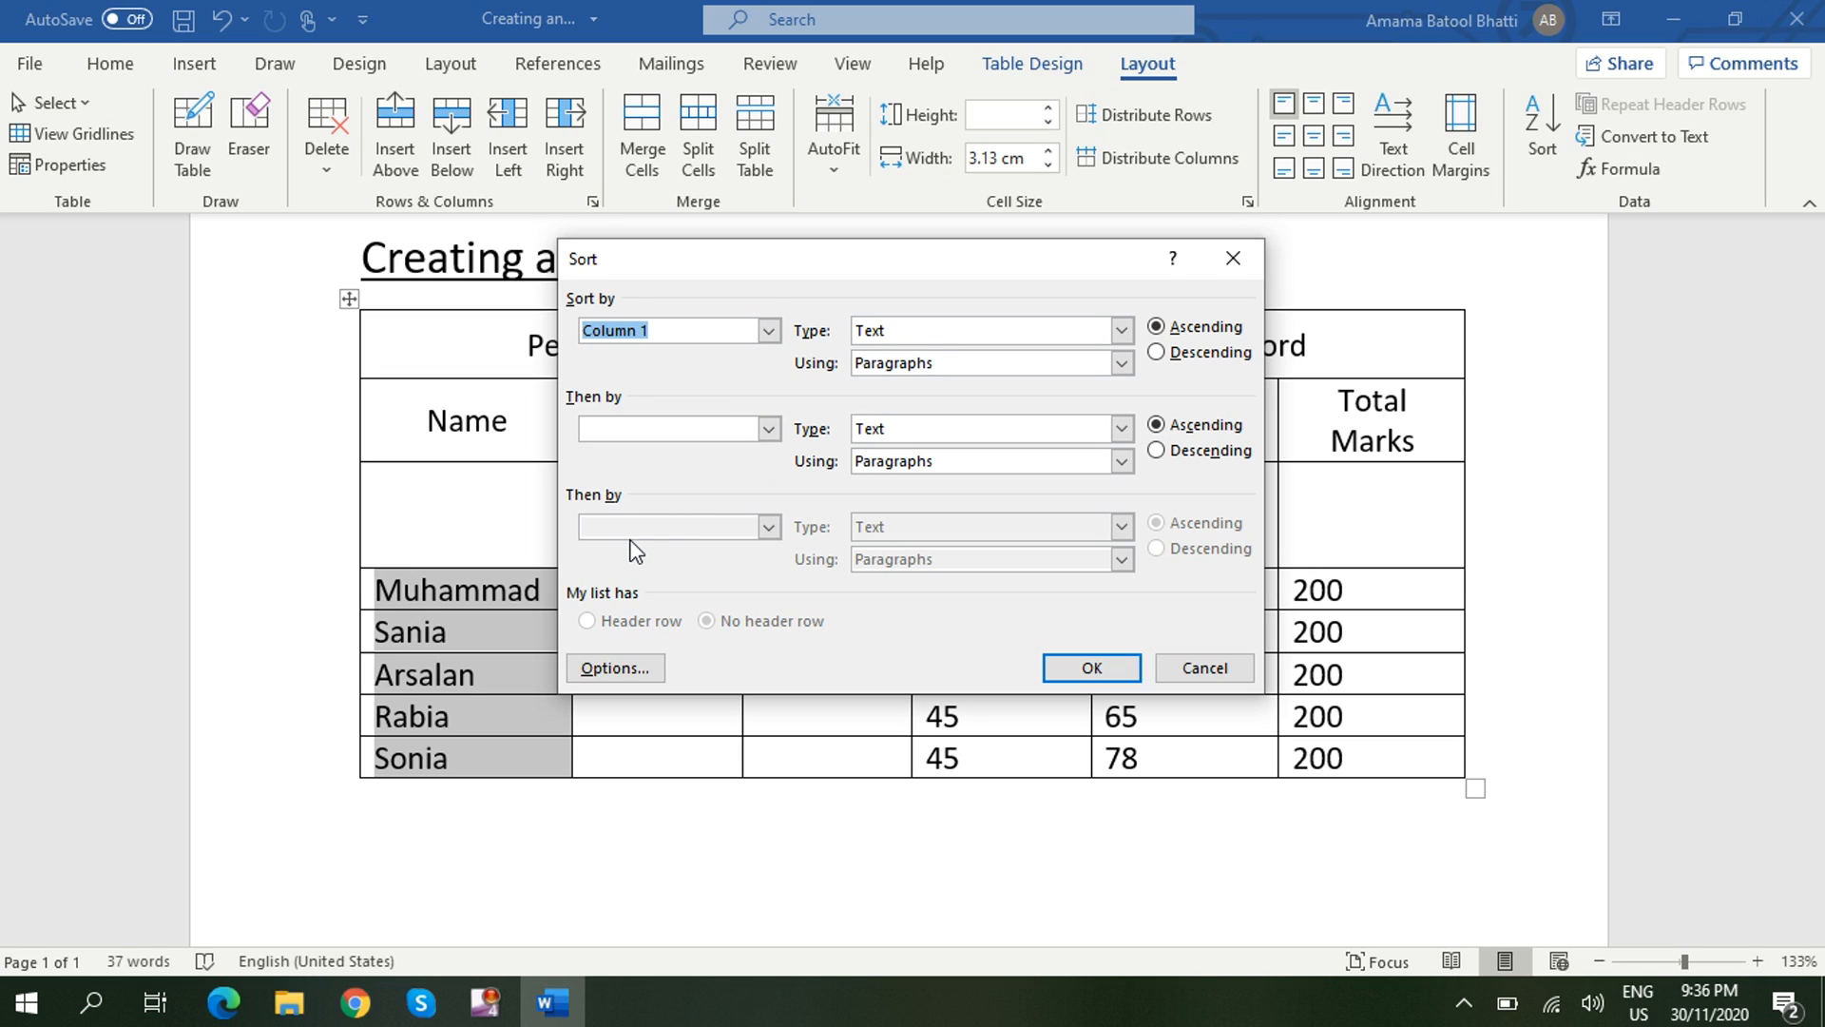
pyautogui.click(1122, 331)
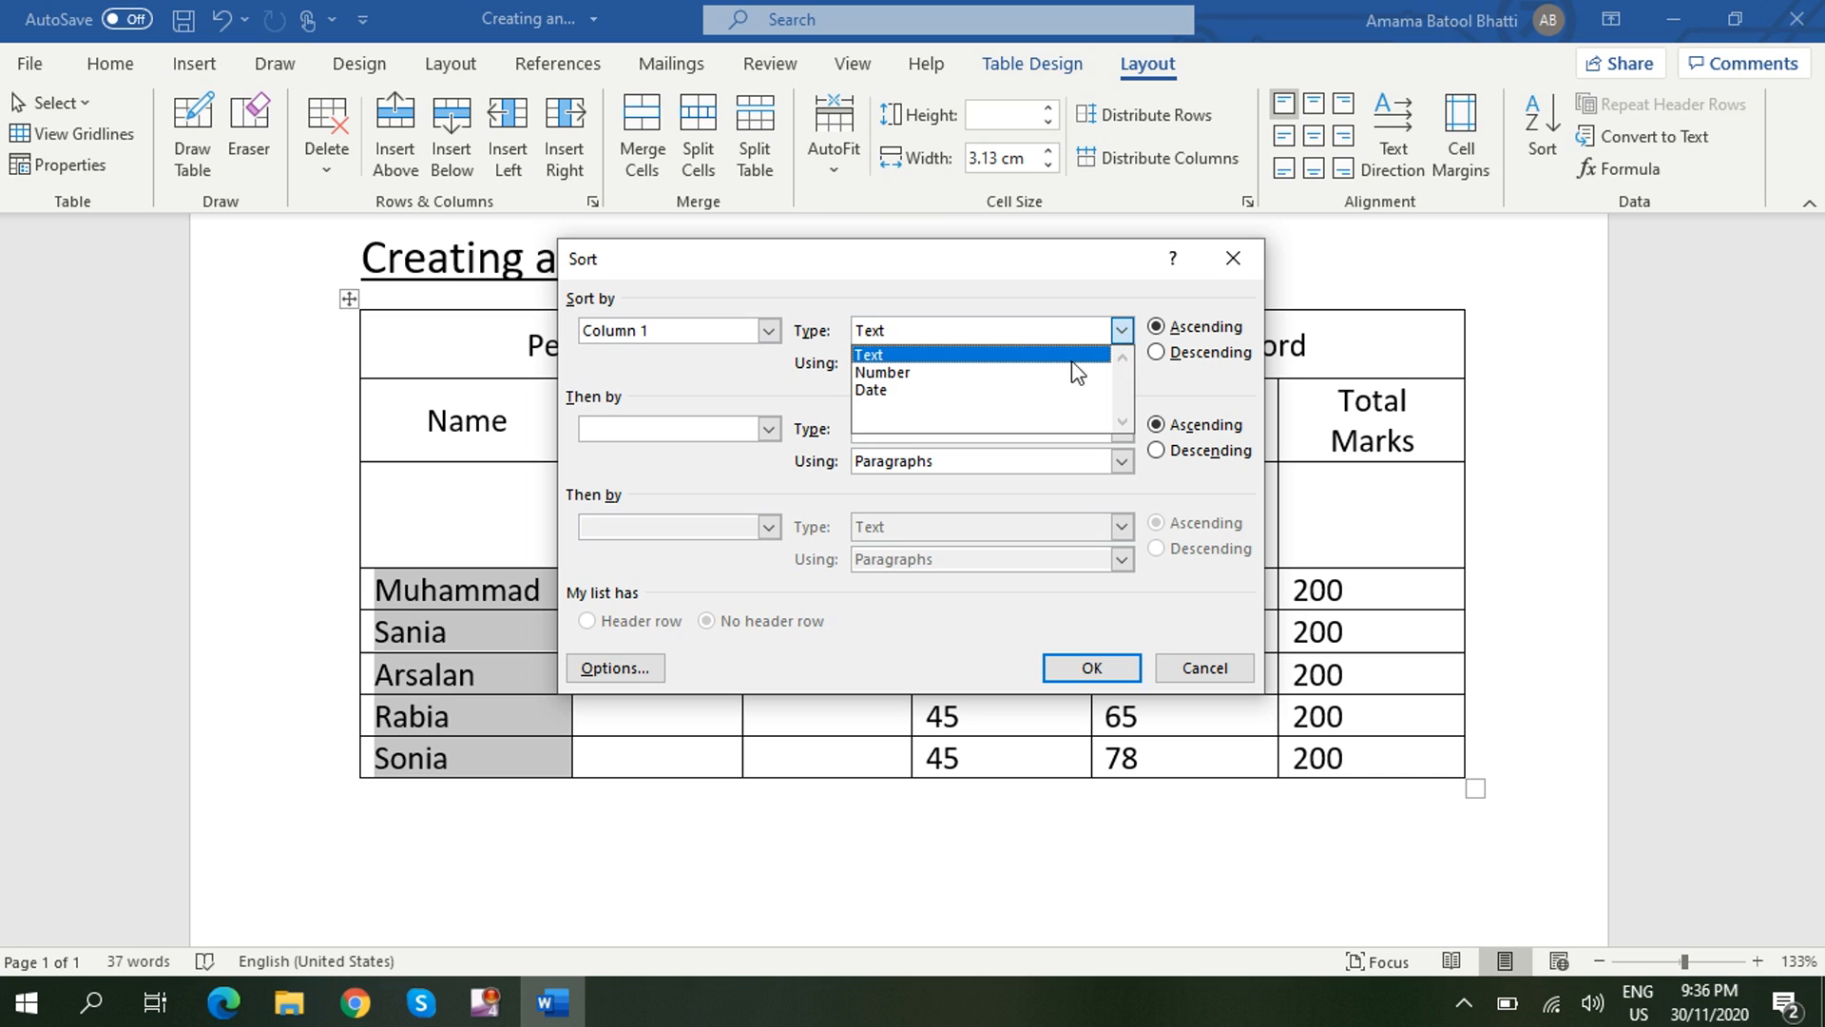
pyautogui.click(1123, 331)
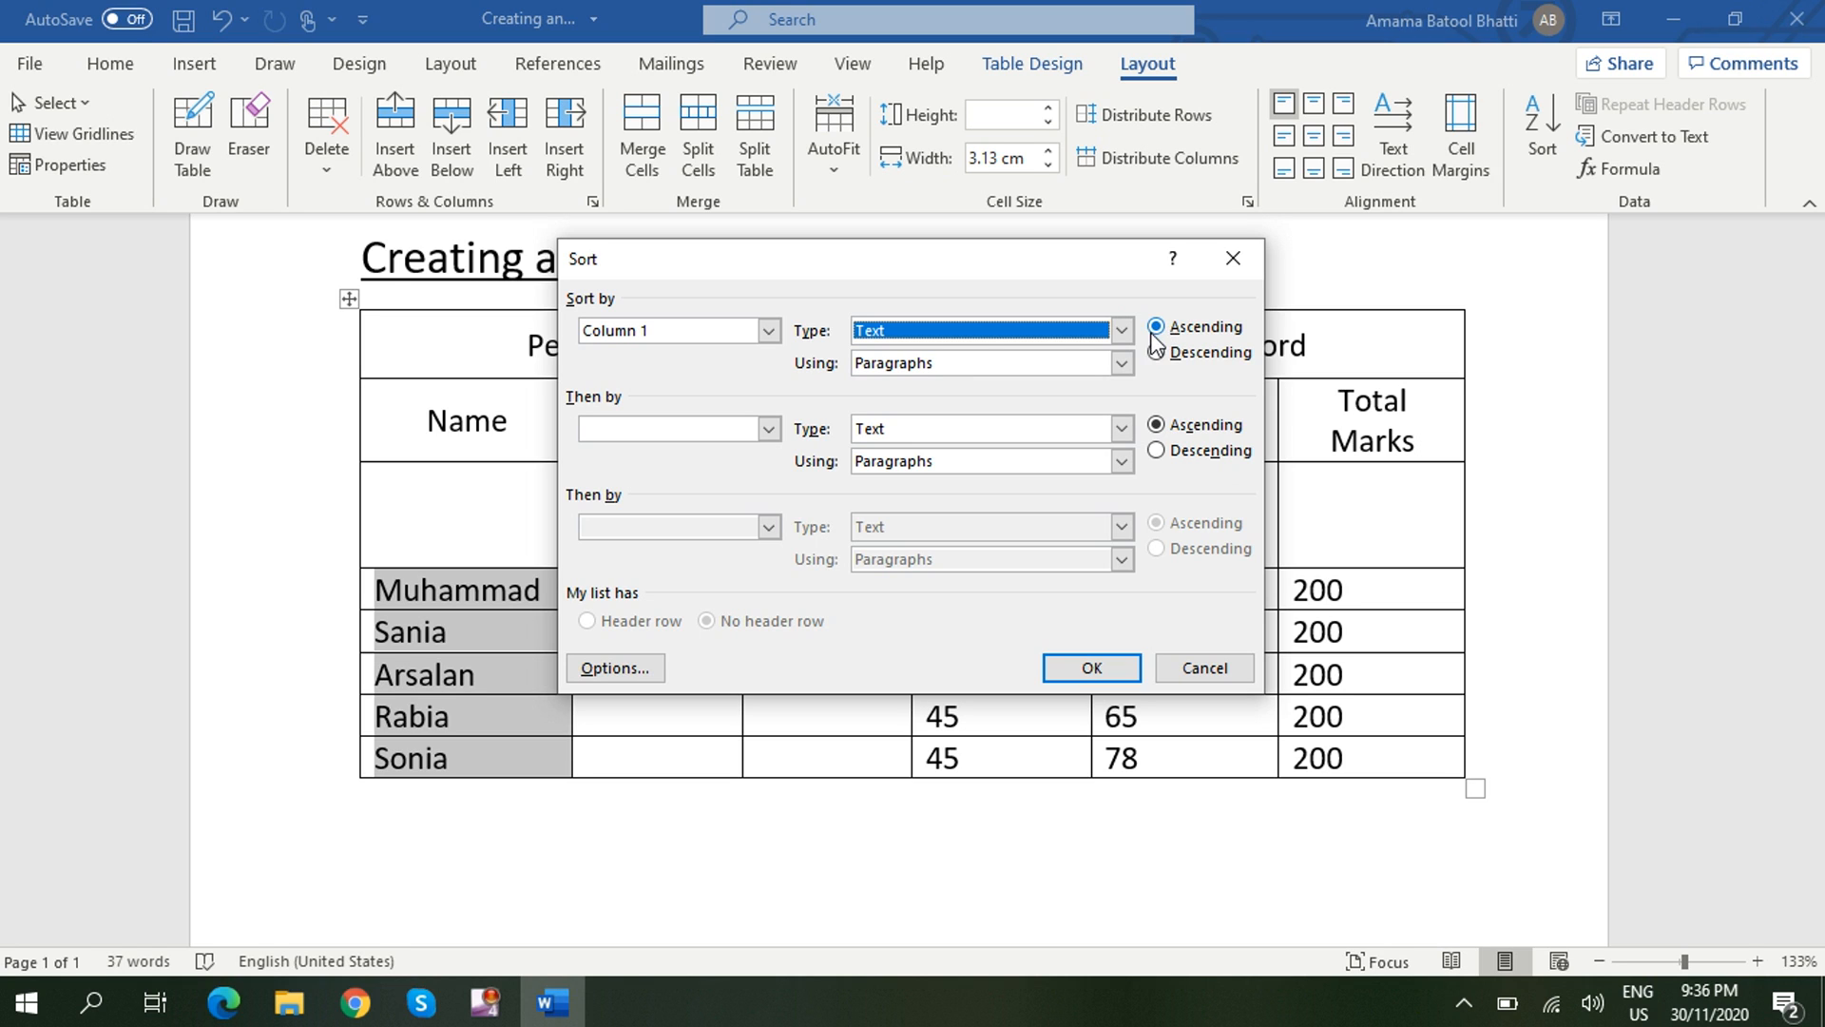
pyautogui.click(1089, 668)
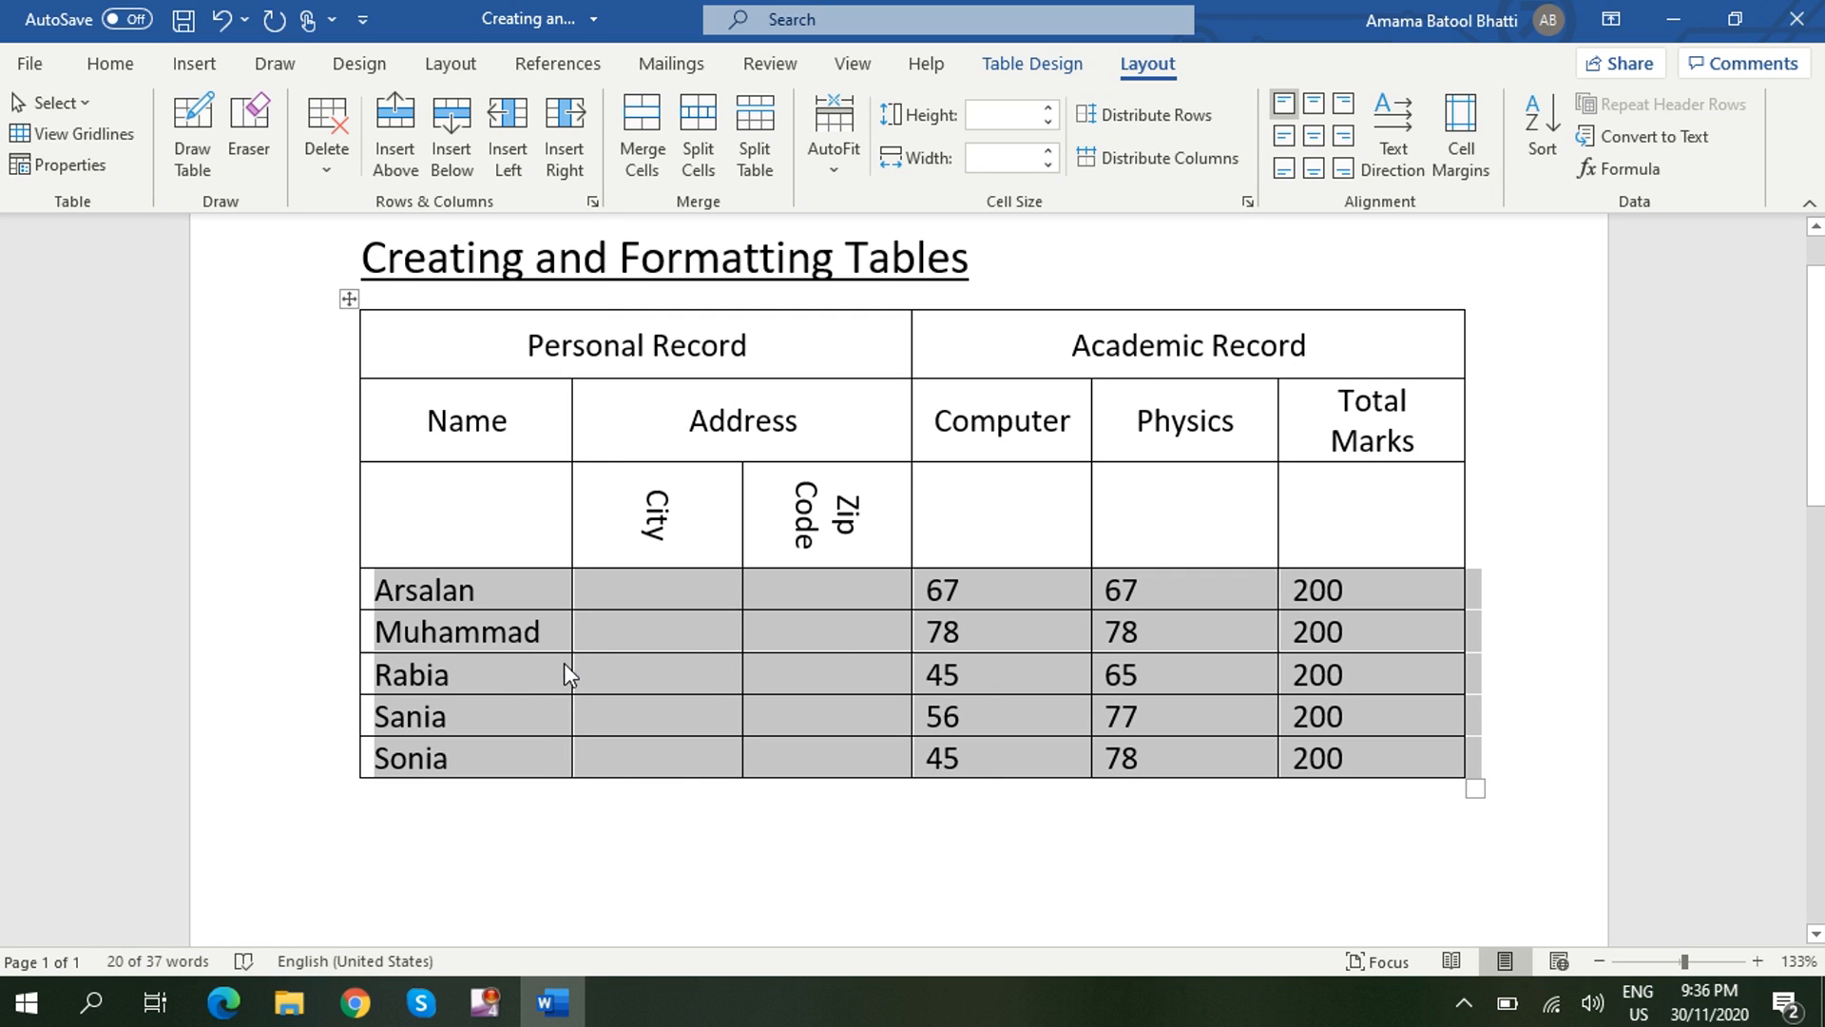
# Apply the light-blue grid table style with a solid coloured header row and first column to the table.
pyautogui.click(479, 595)
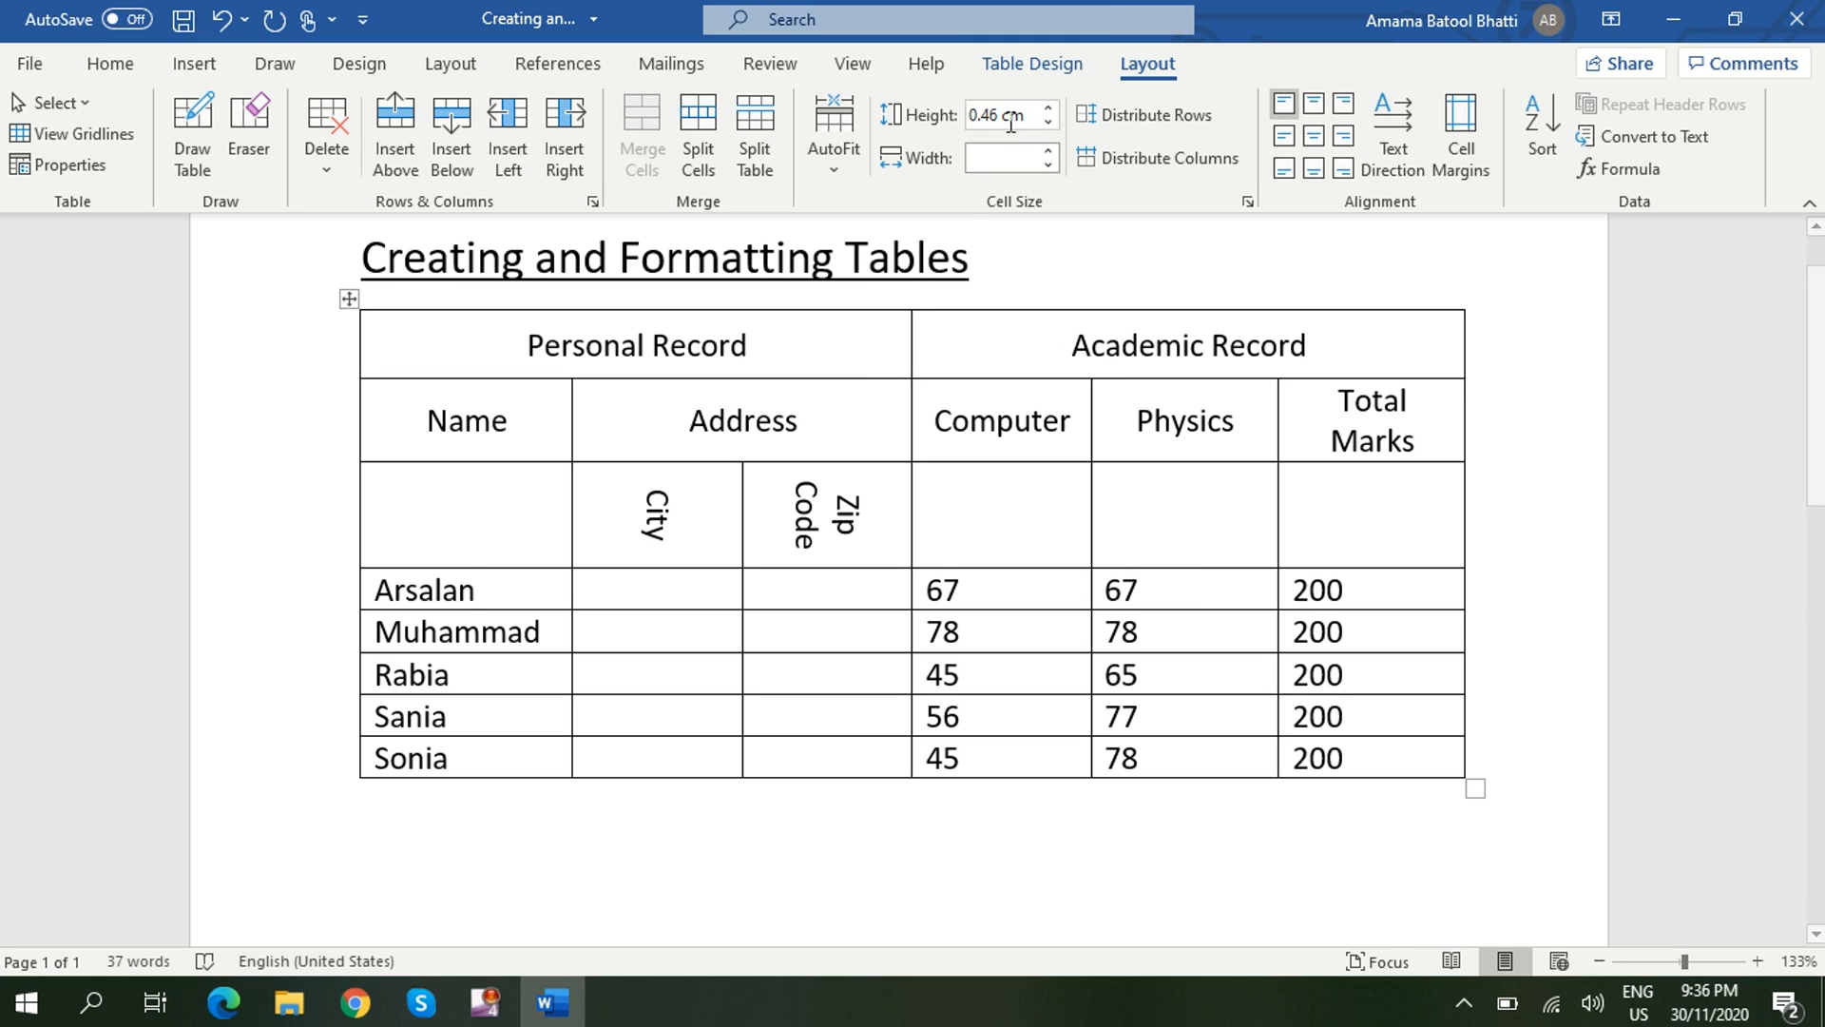
pyautogui.click(1033, 67)
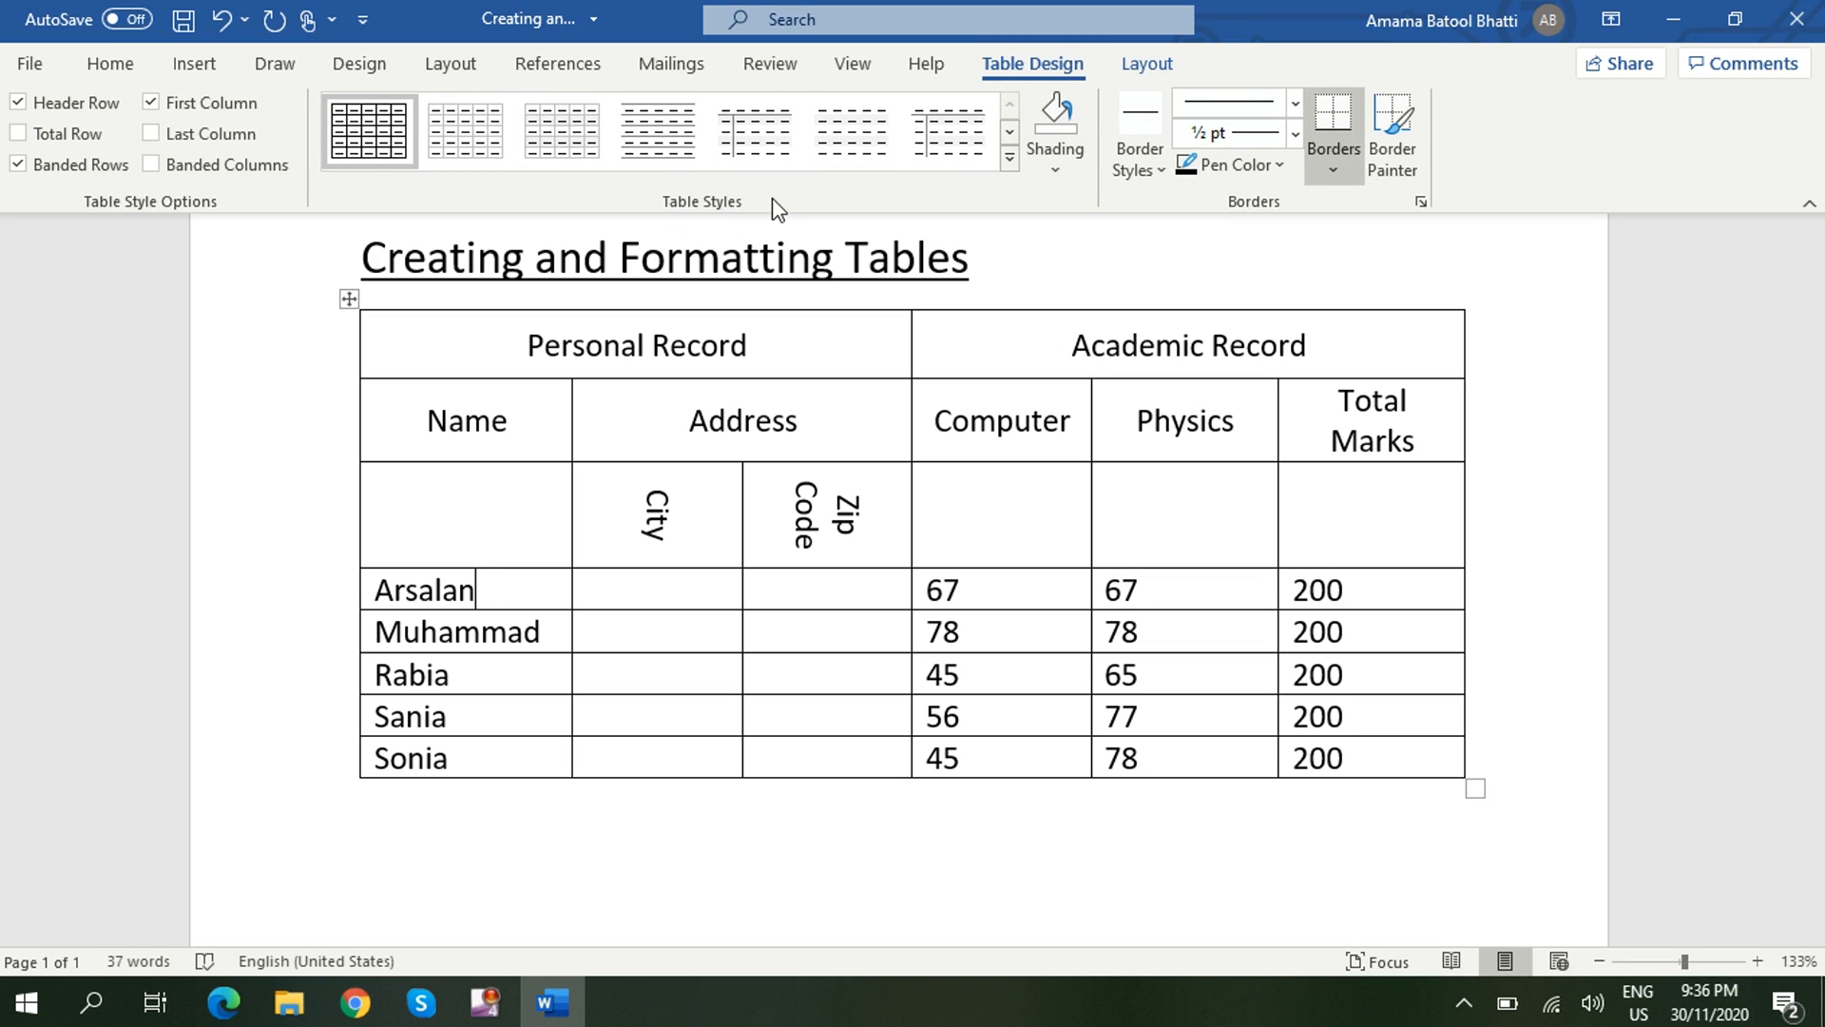
pyautogui.click(1011, 158)
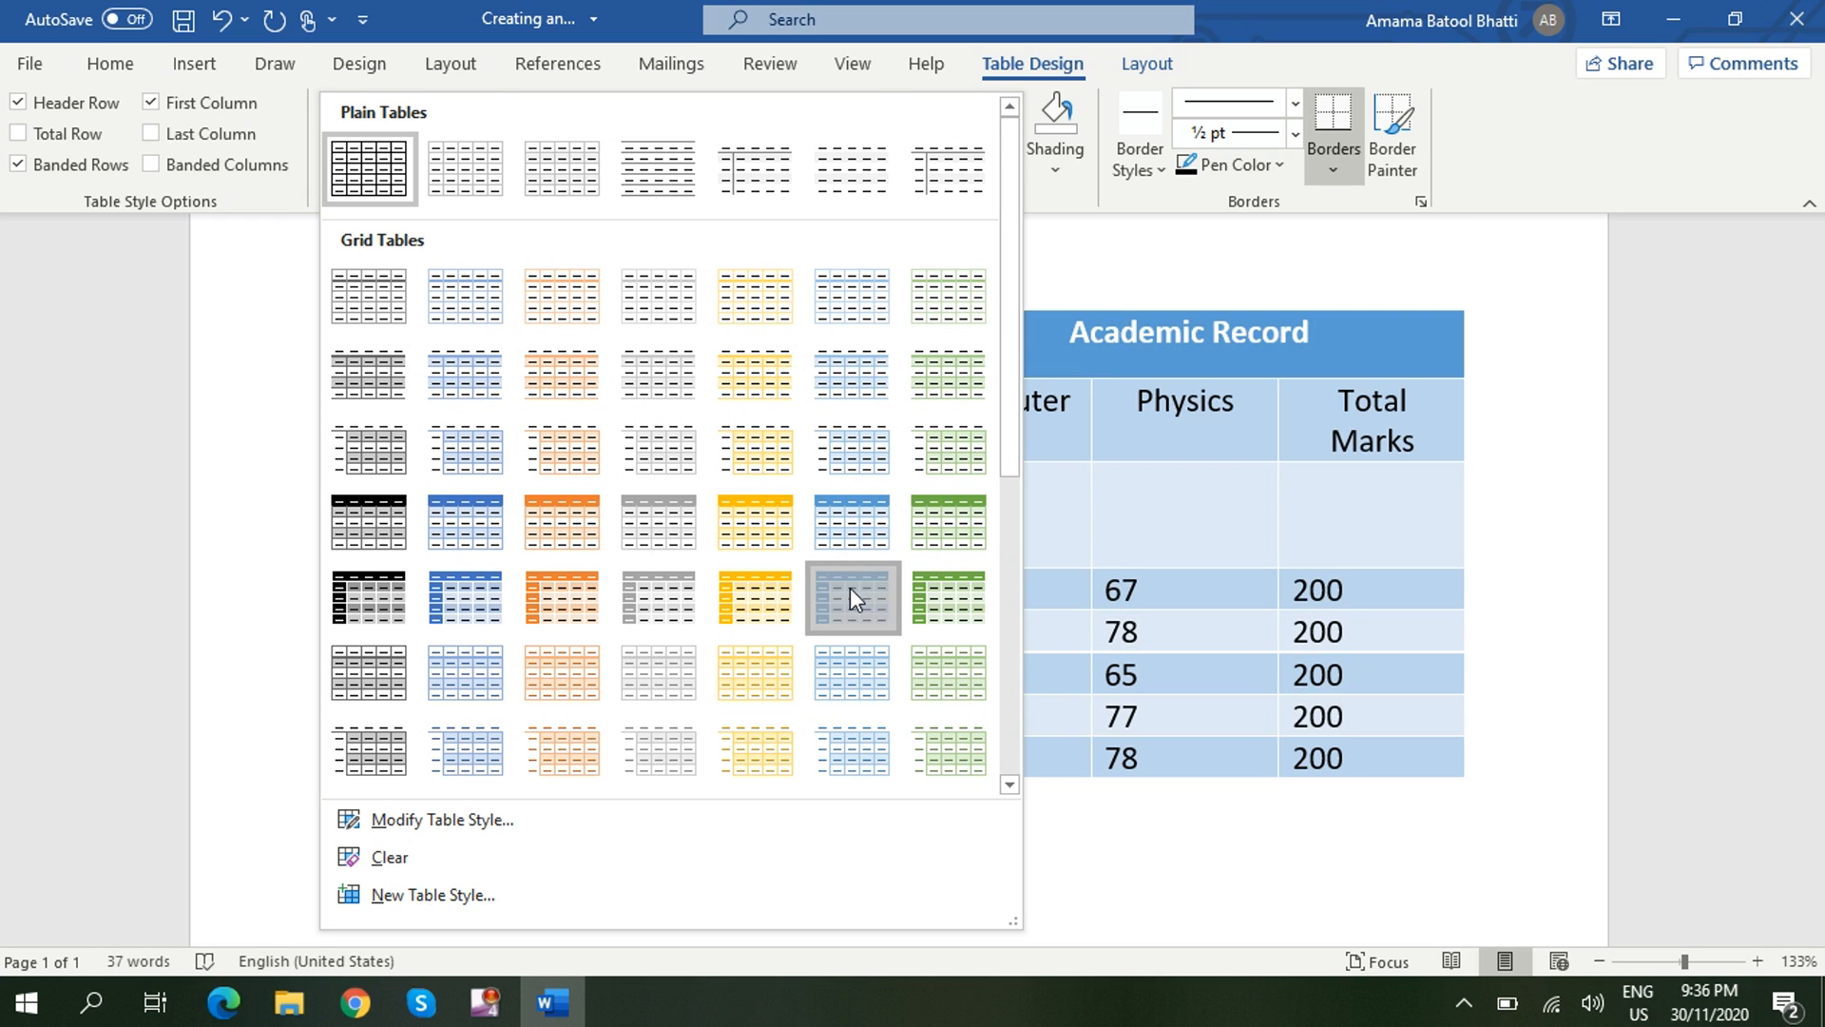
pyautogui.click(849, 594)
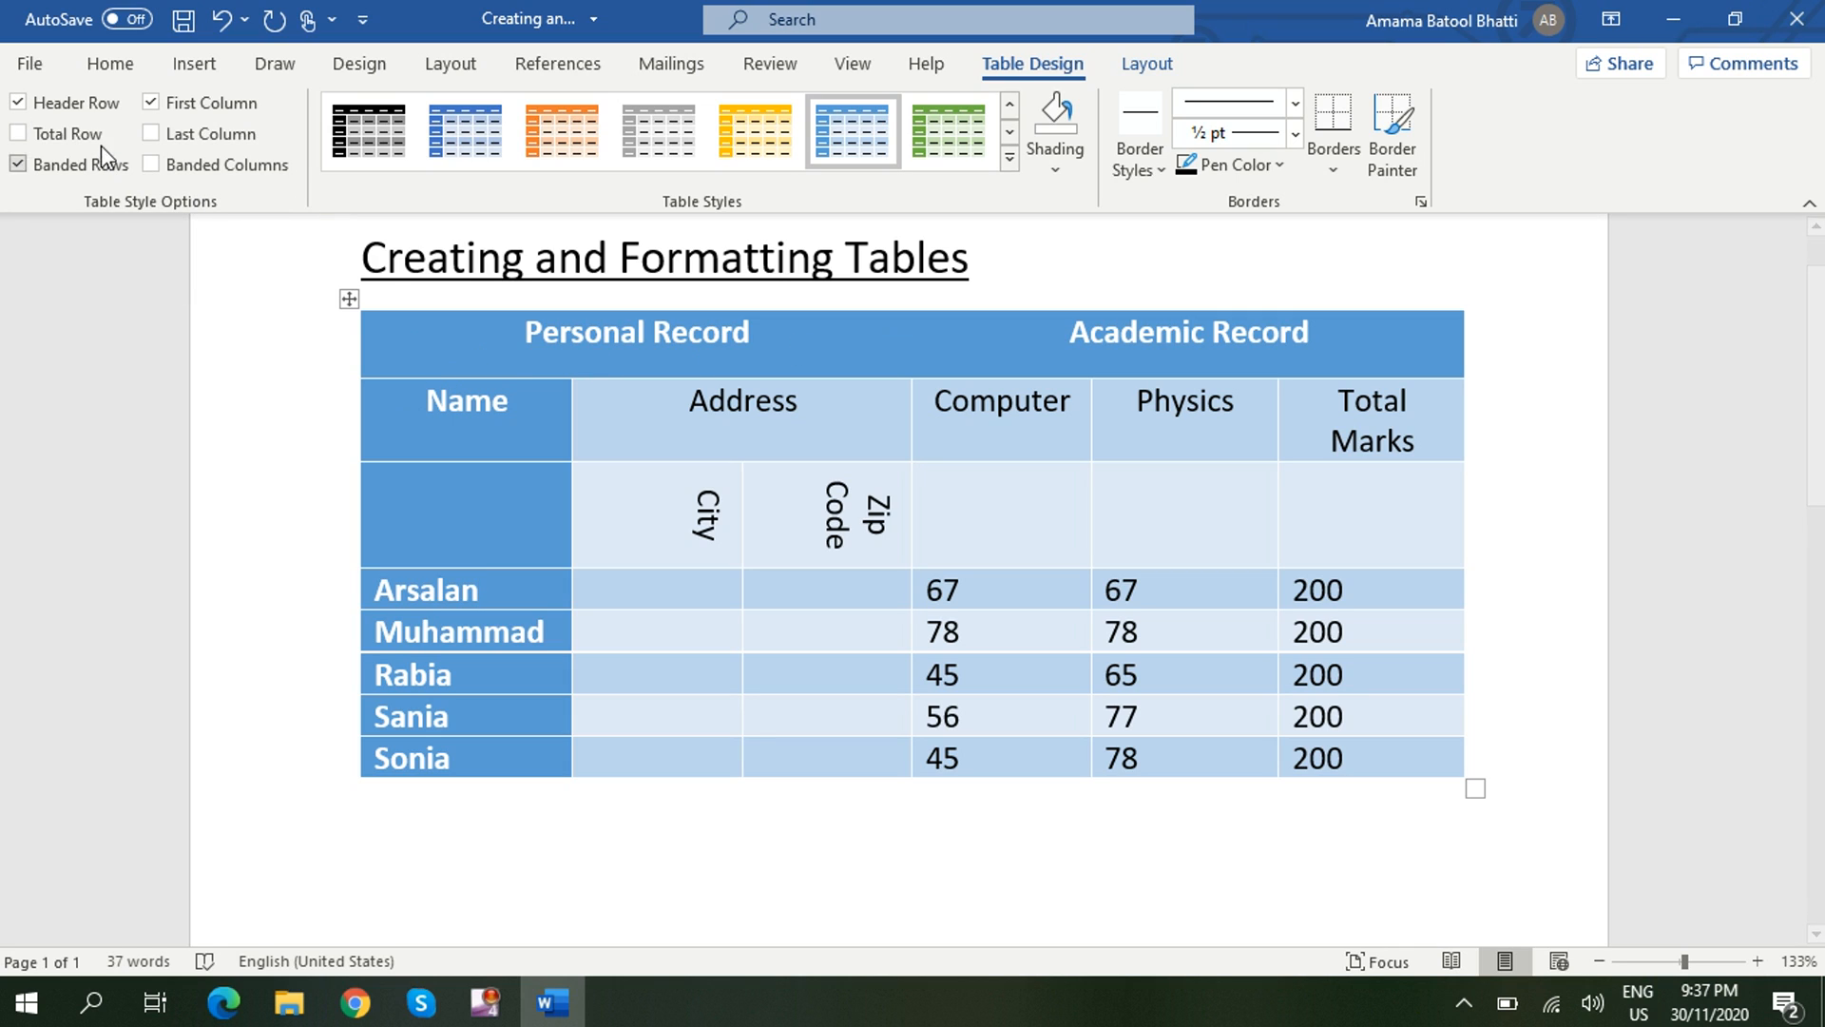
# Try the table style without its Header Row and First Column formatting, restoring each option.
pyautogui.click(19, 100)
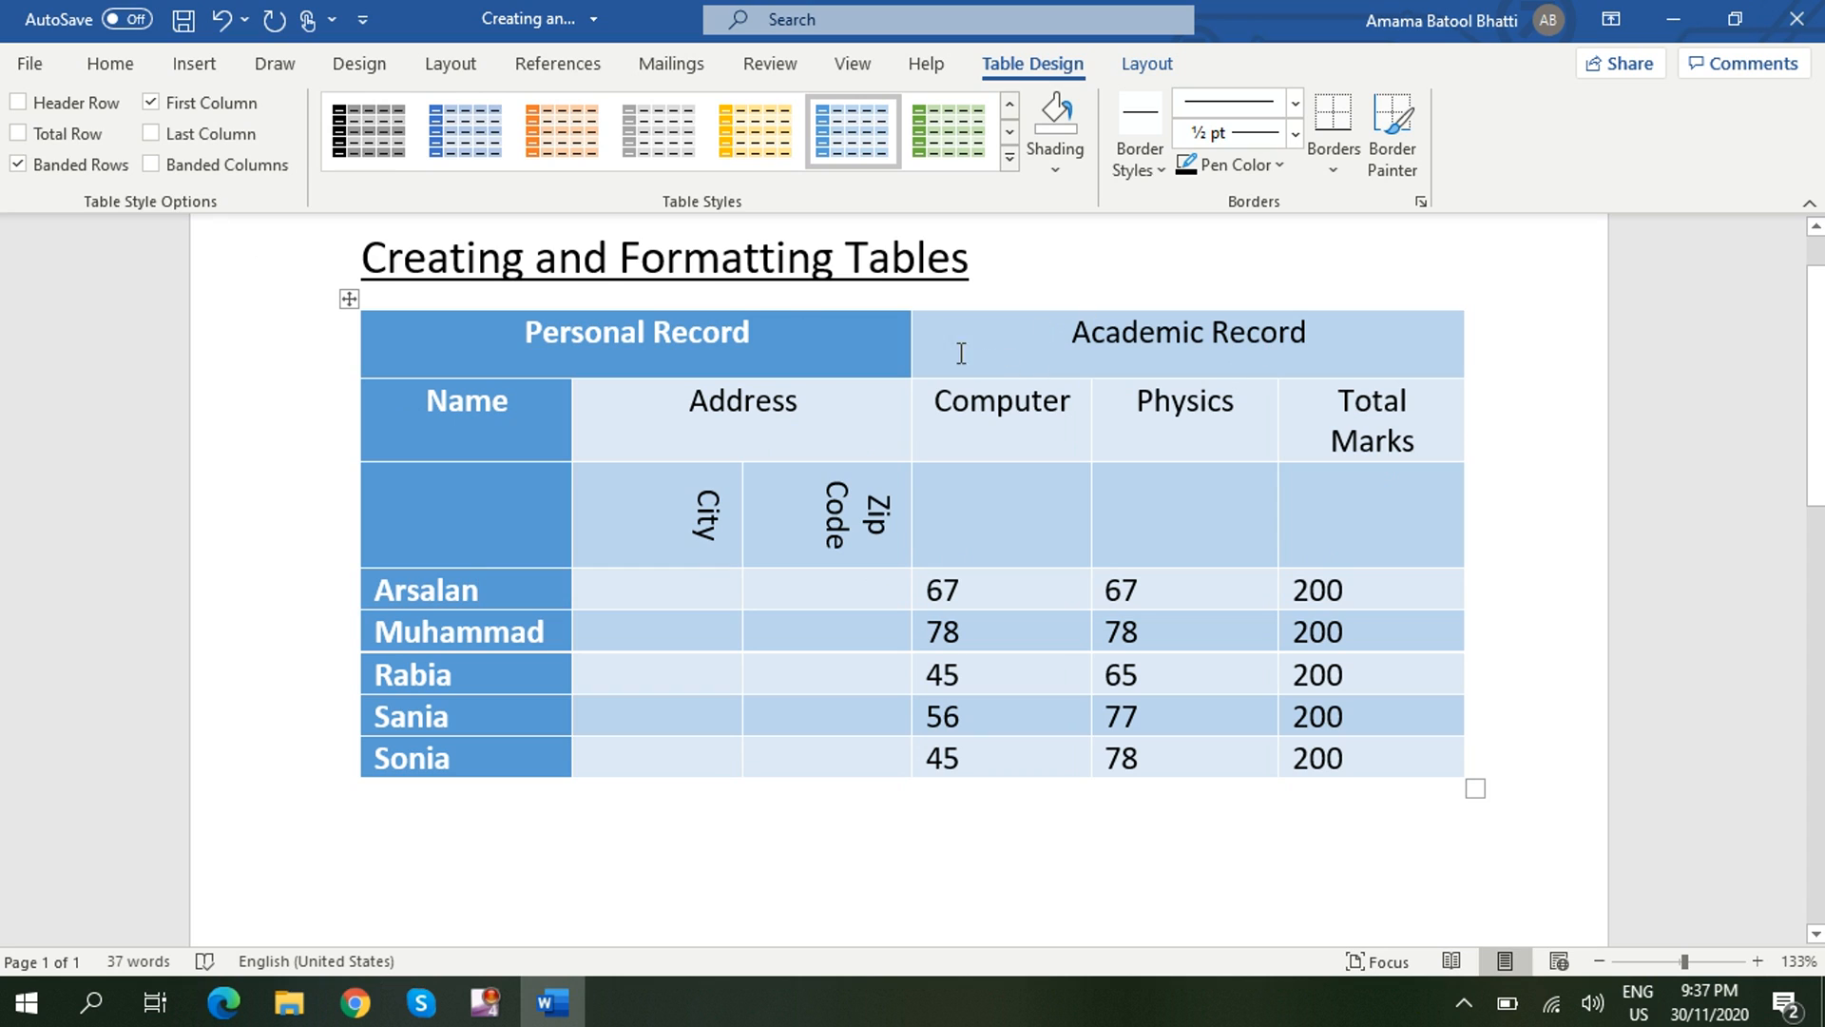
pyautogui.click(20, 103)
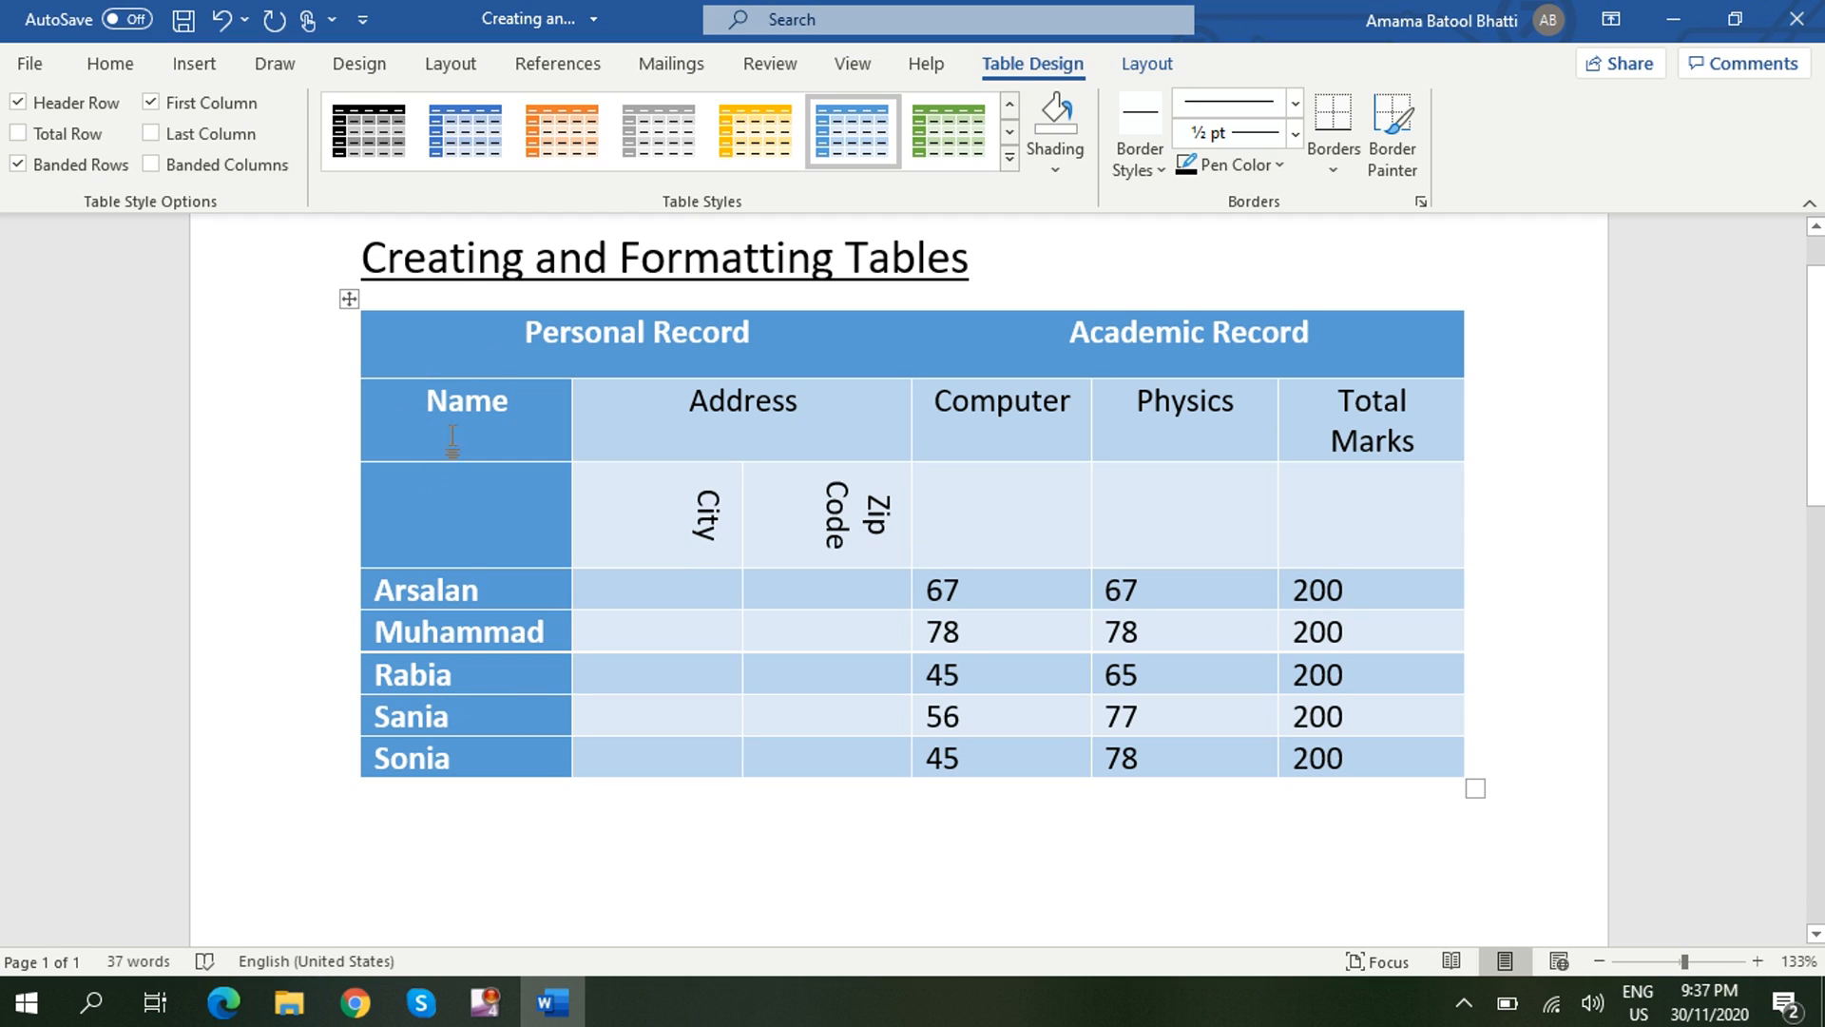
pyautogui.click(151, 101)
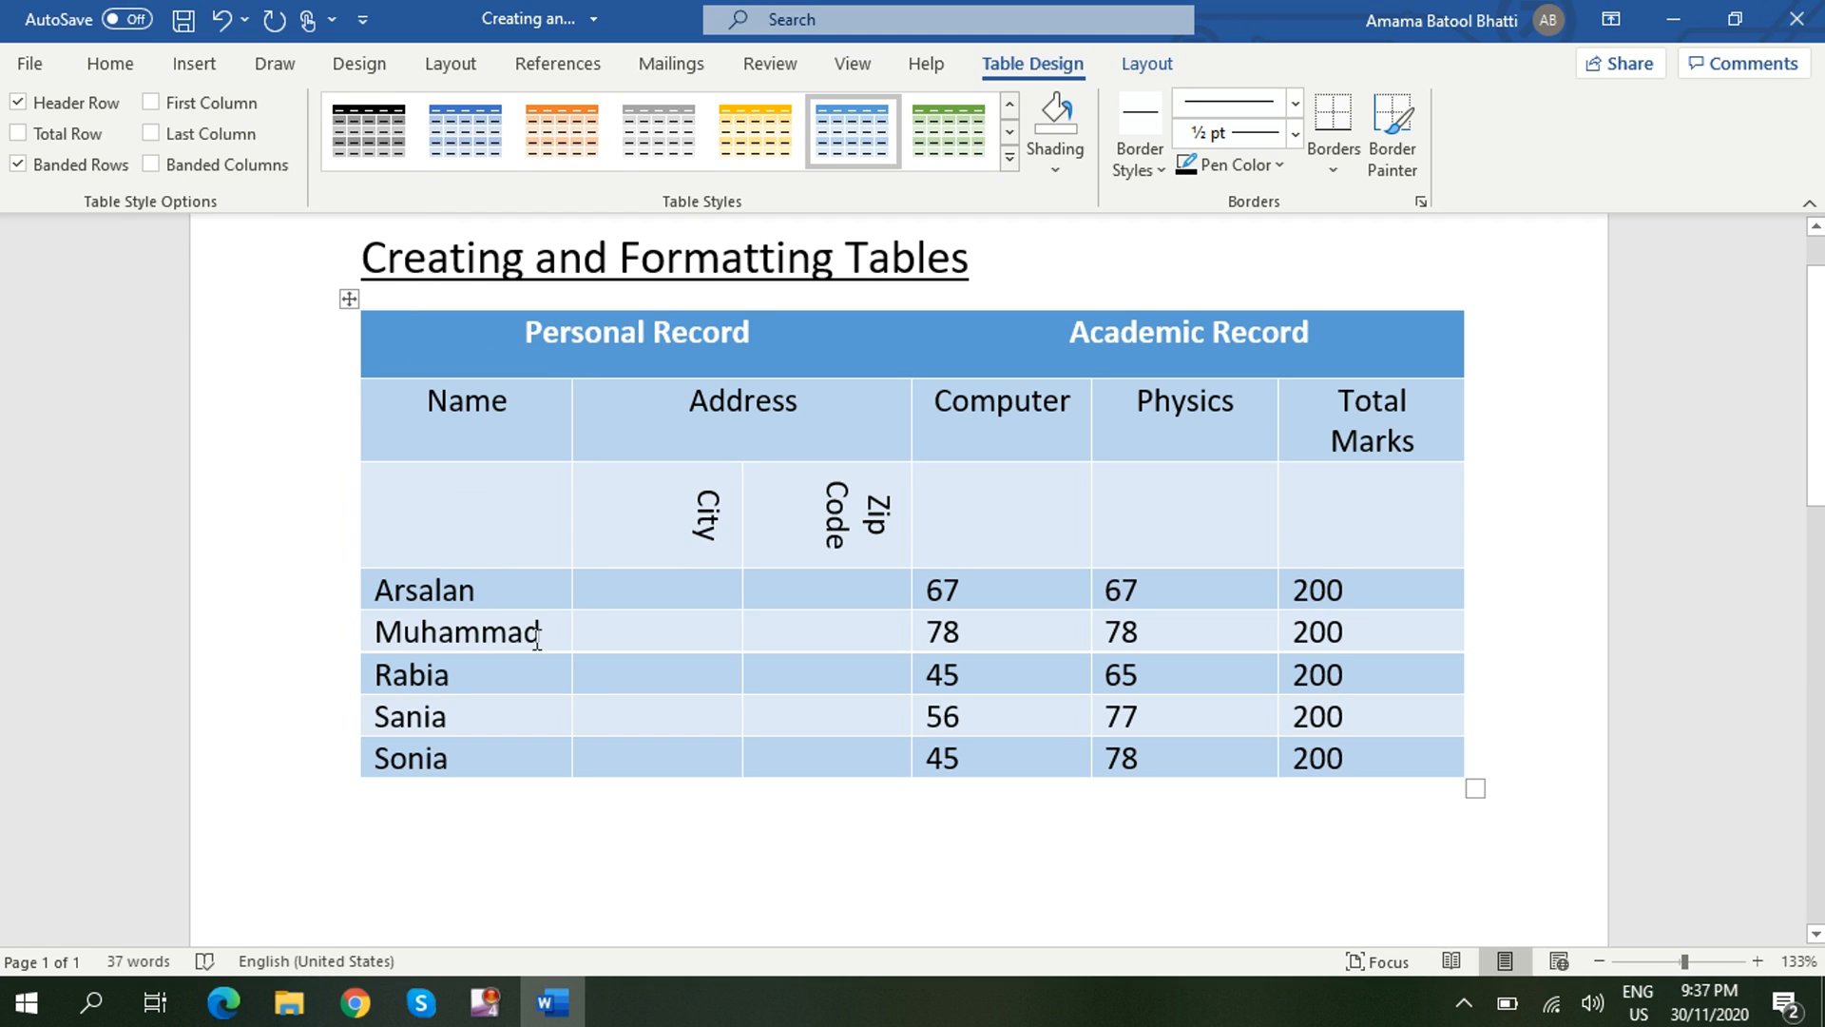
pyautogui.click(153, 102)
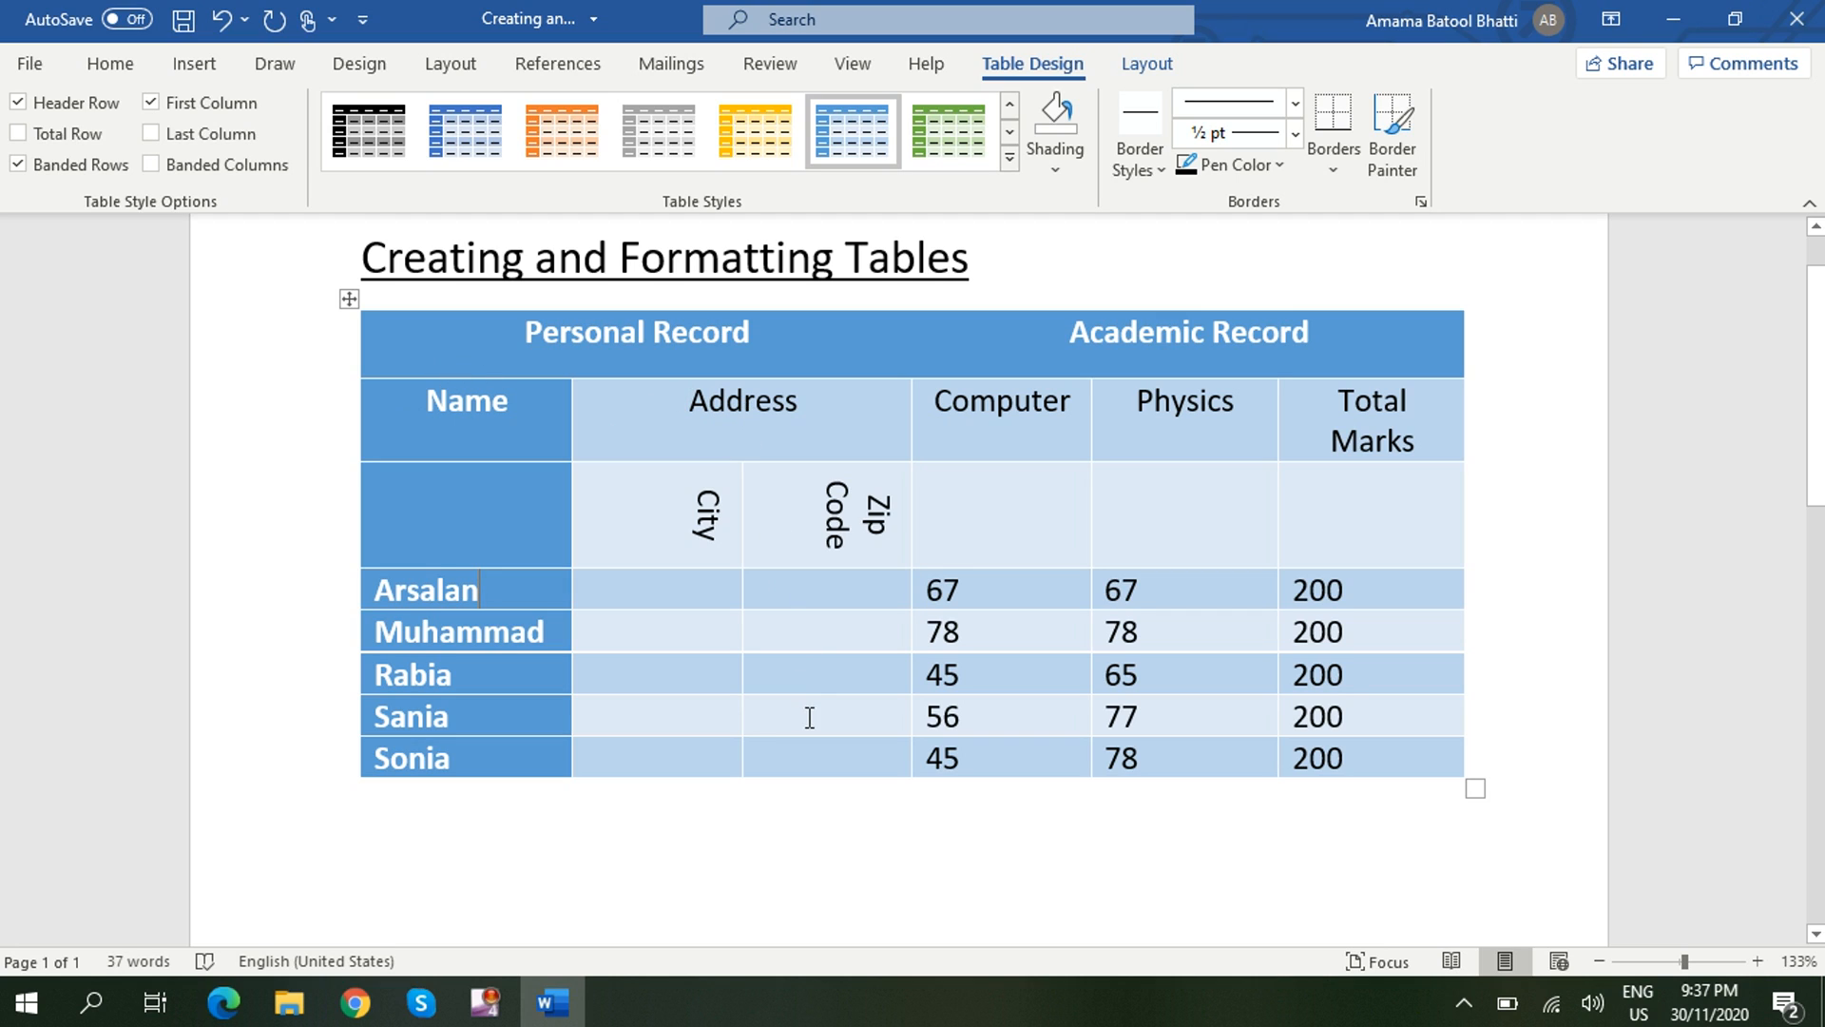
# Turn off the Banded Rows style option for the table.
pyautogui.click(19, 164)
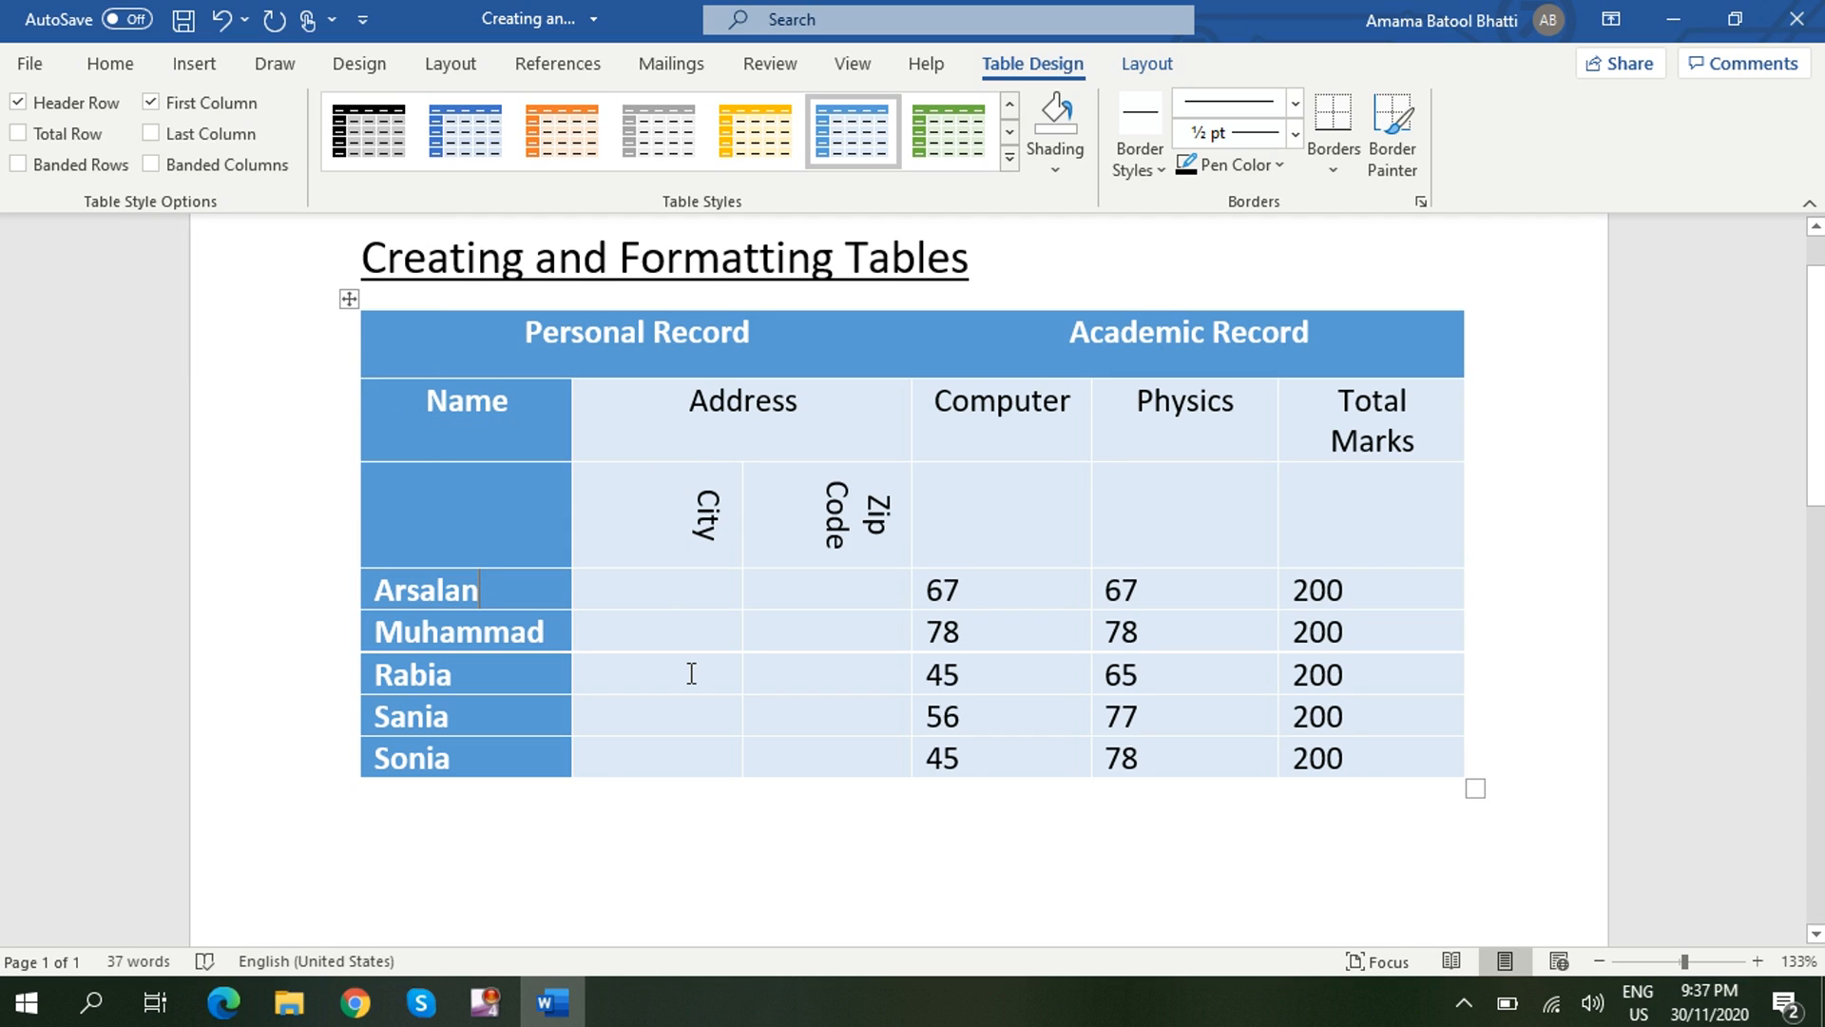
# Turn on the Banded Columns style option and apply the plain black-bordered grid style to the table.
pyautogui.click(152, 164)
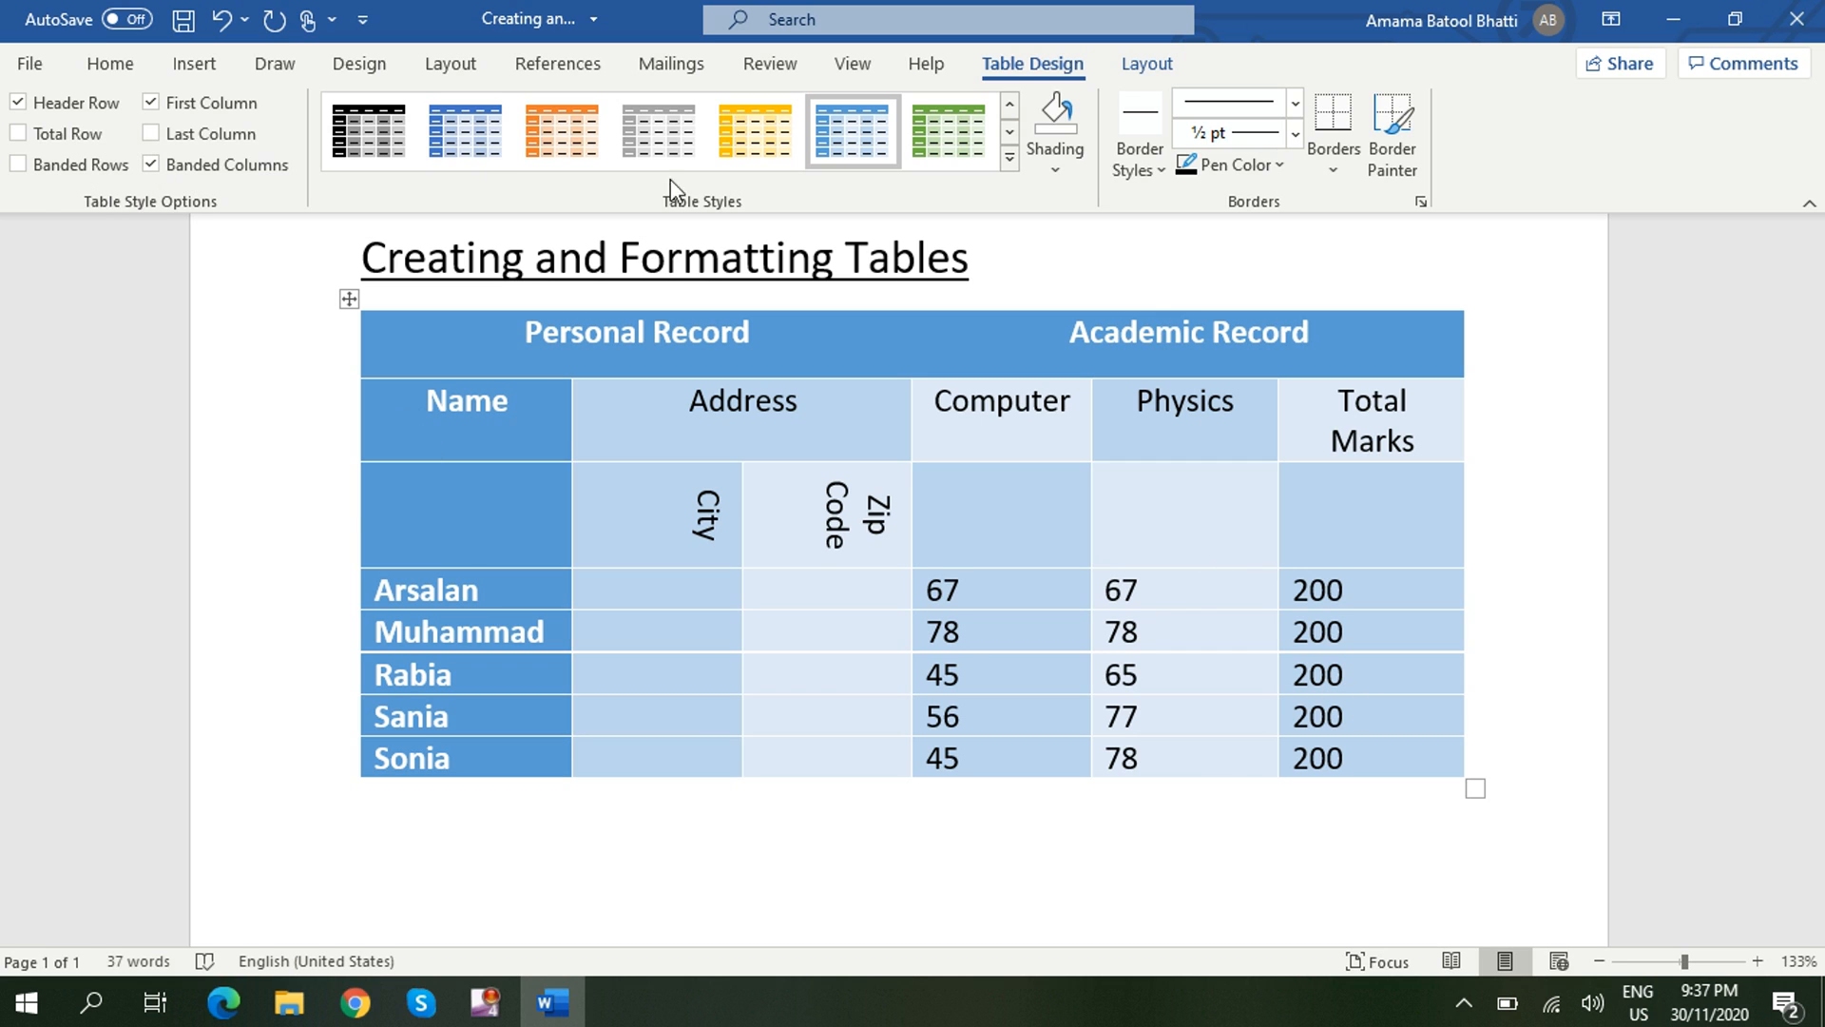
pyautogui.click(1010, 158)
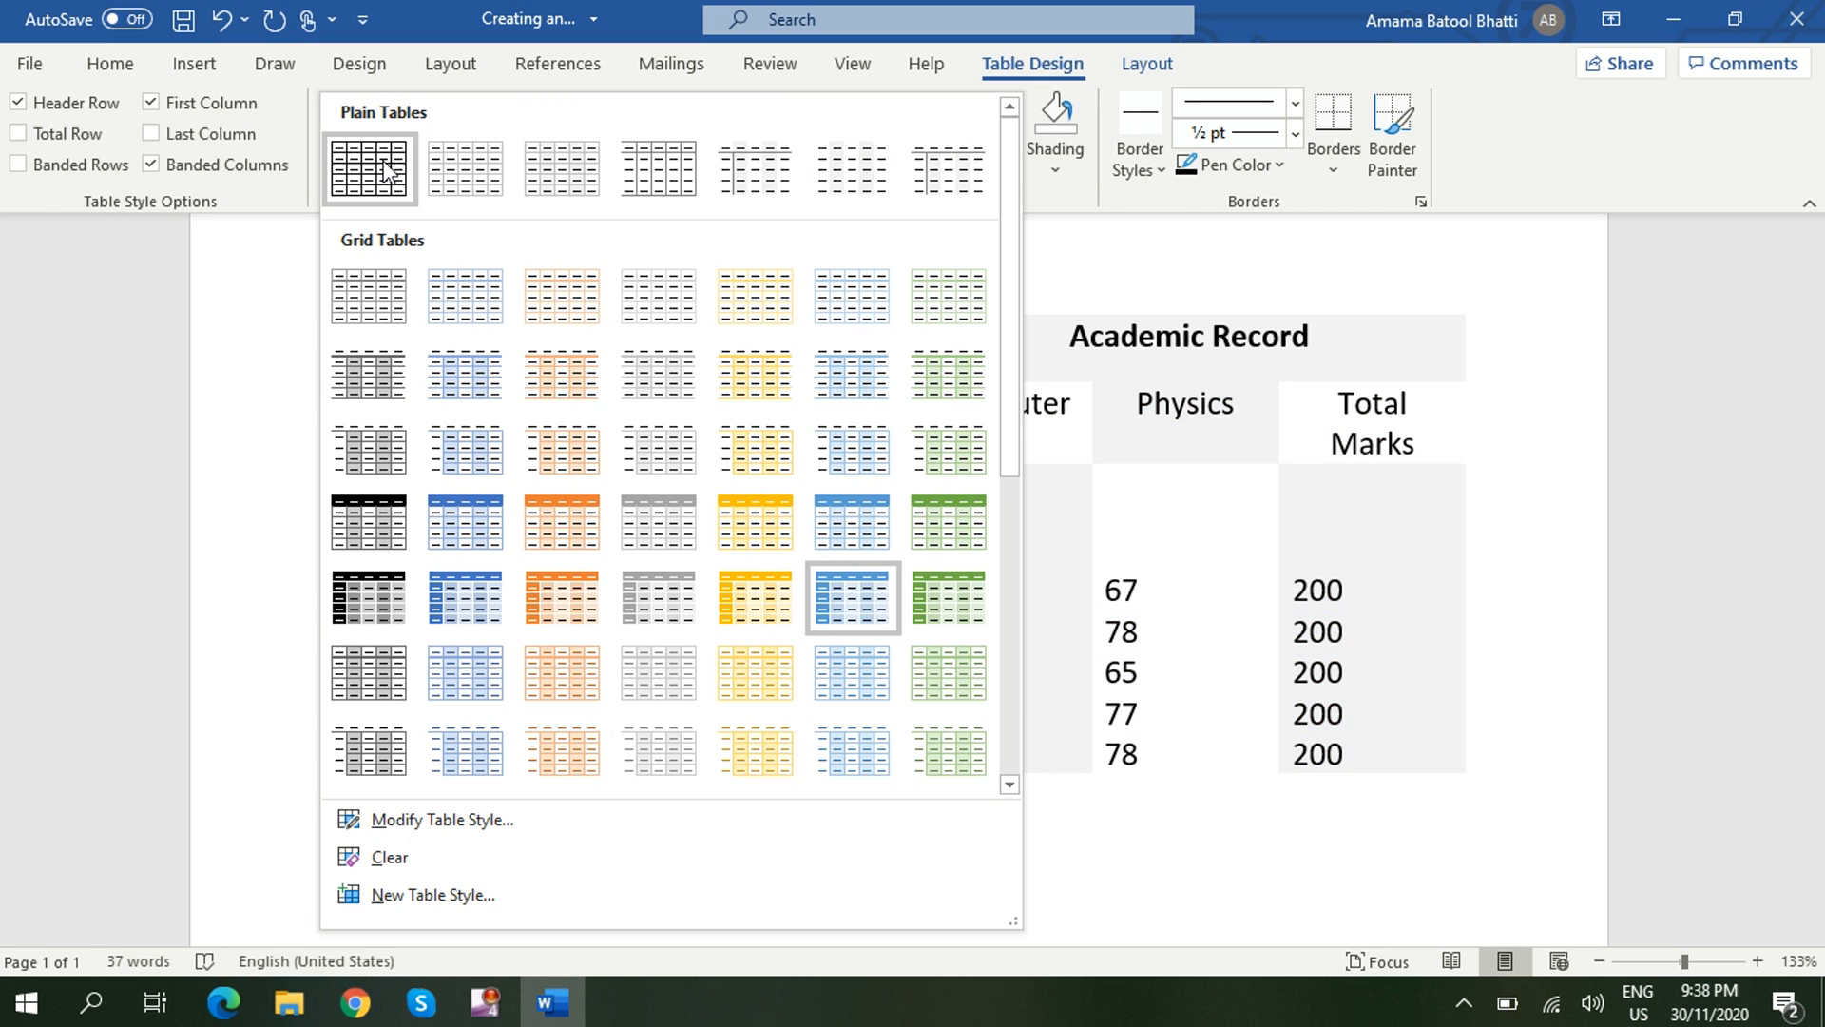
pyautogui.click(386, 171)
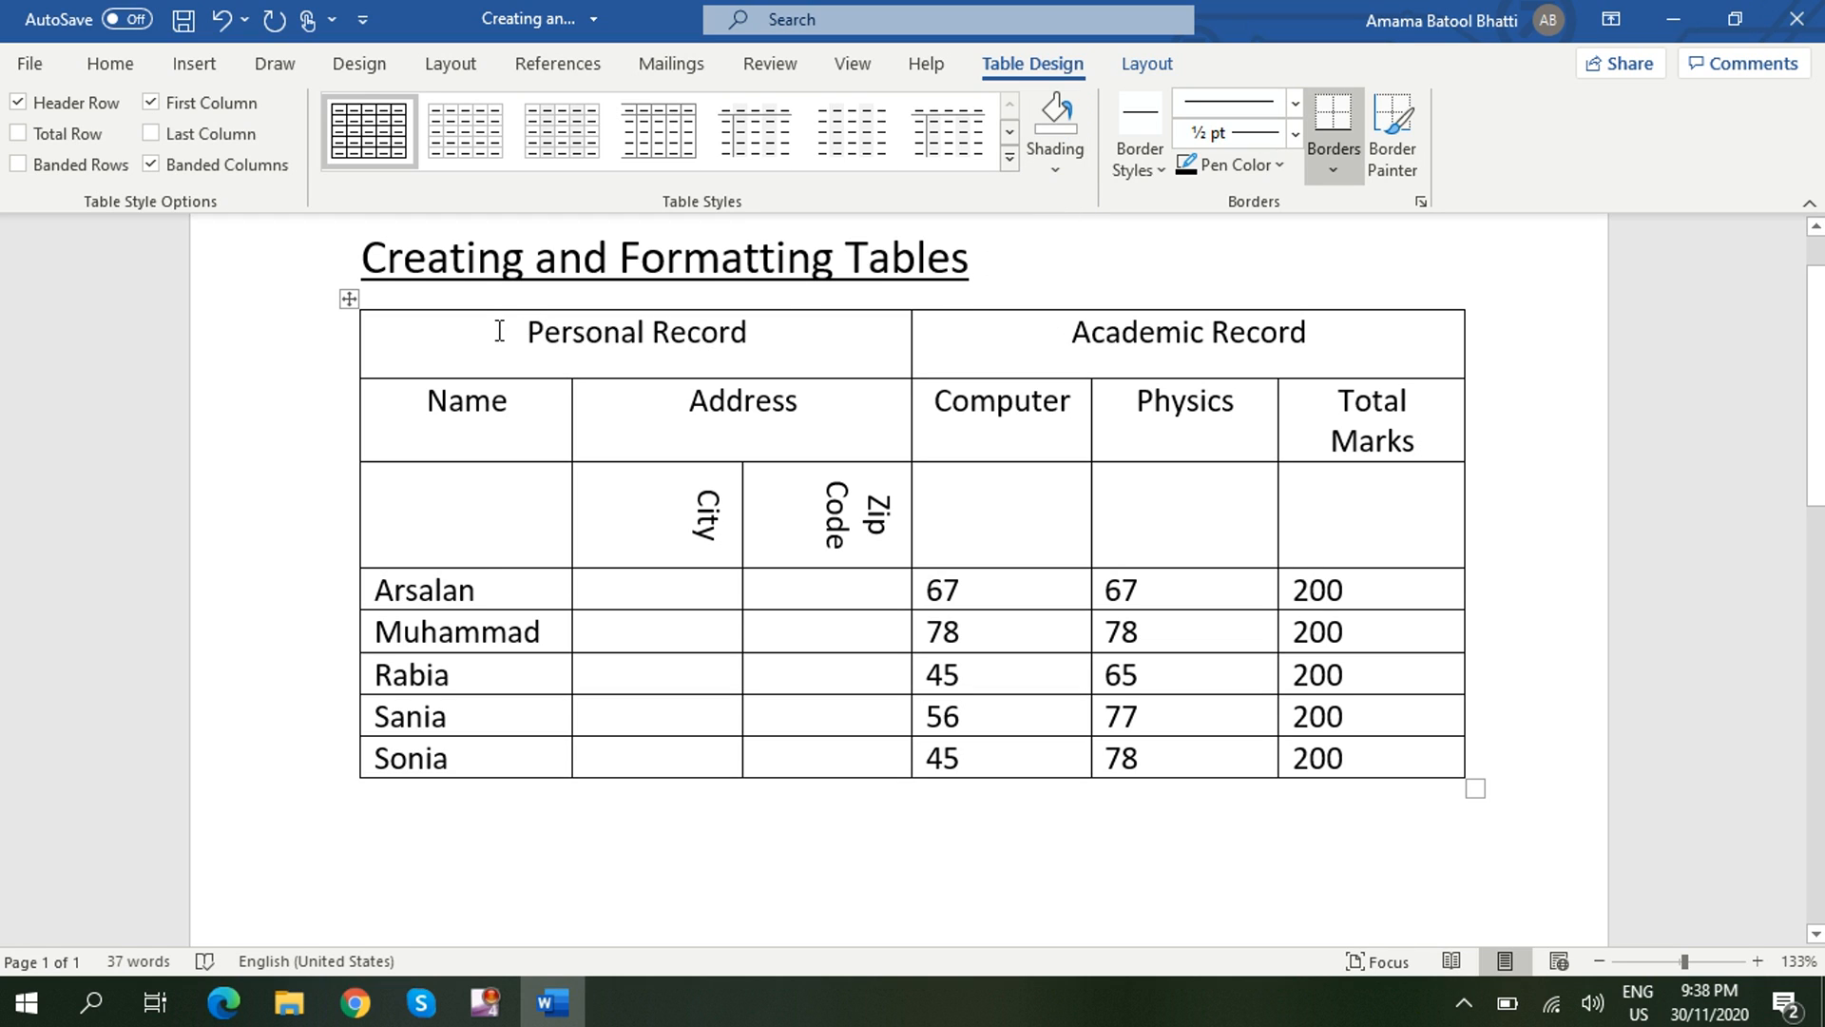
# Shade the Personal Record and Academic Record heading row with the darkest blue theme colour.
pyautogui.moveTo(499, 333); pyautogui.dragTo(1127, 344)
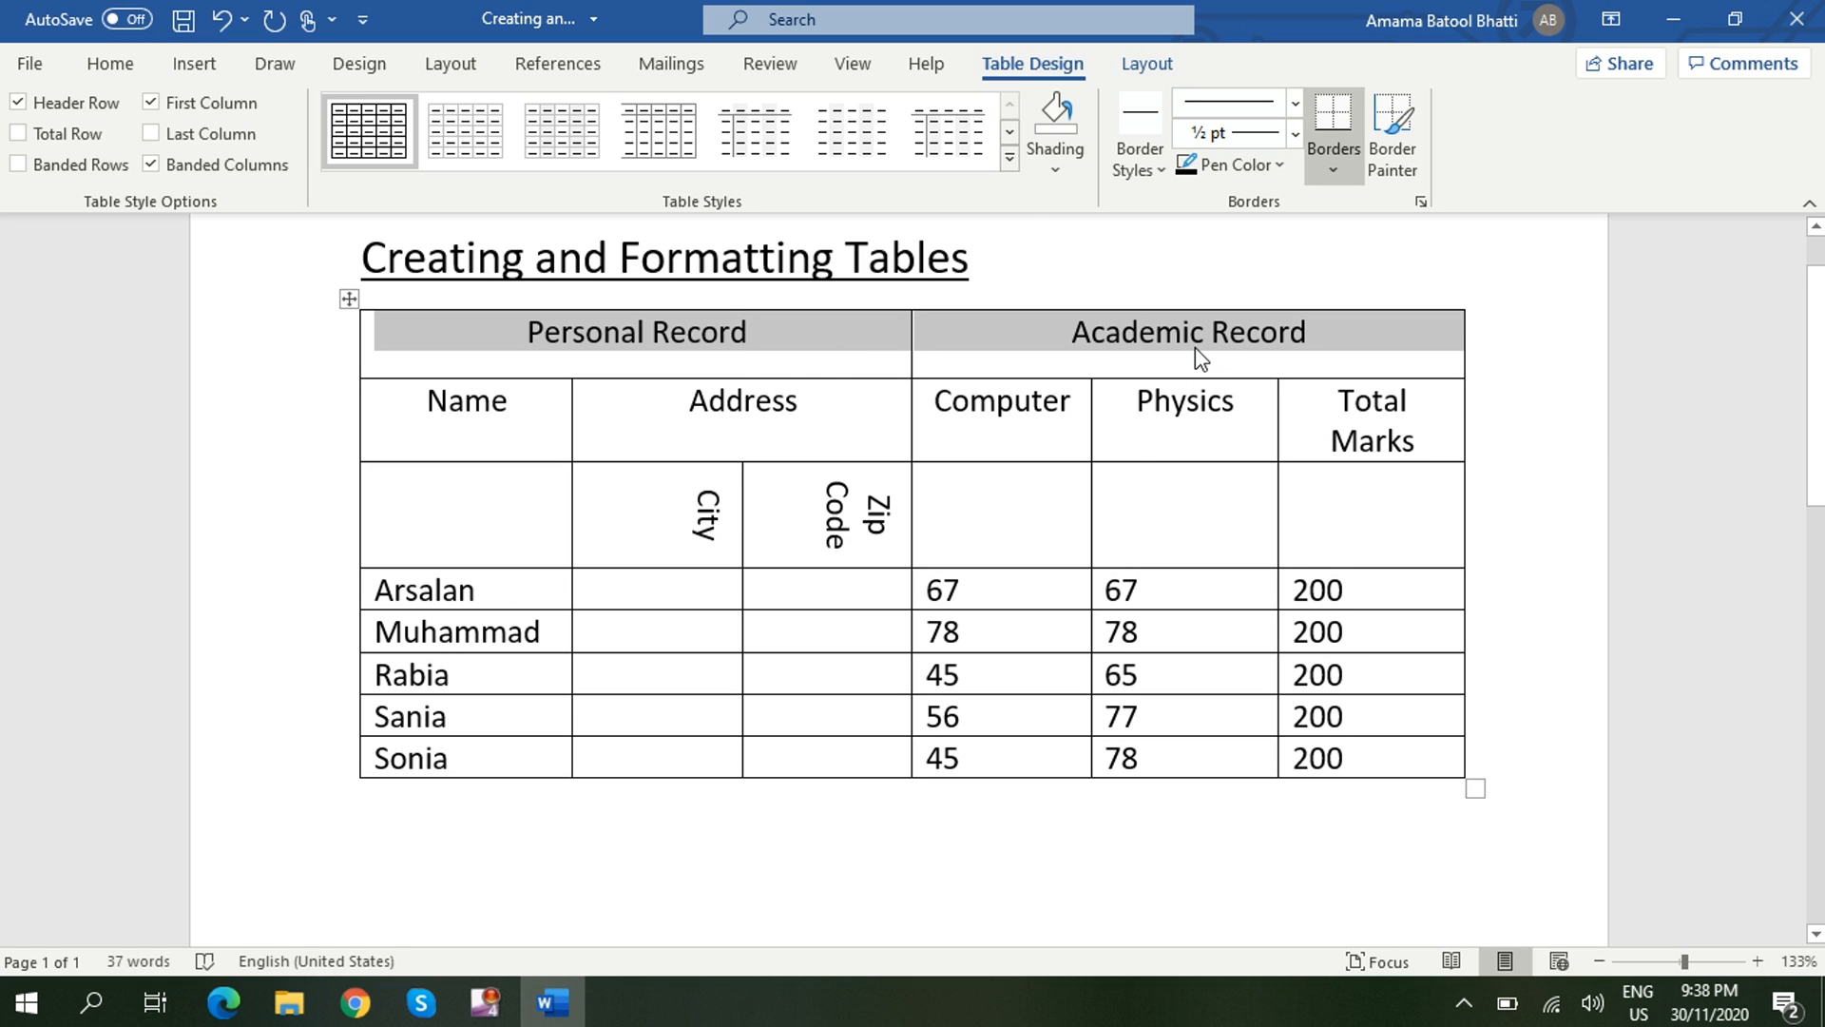
pyautogui.click(1063, 169)
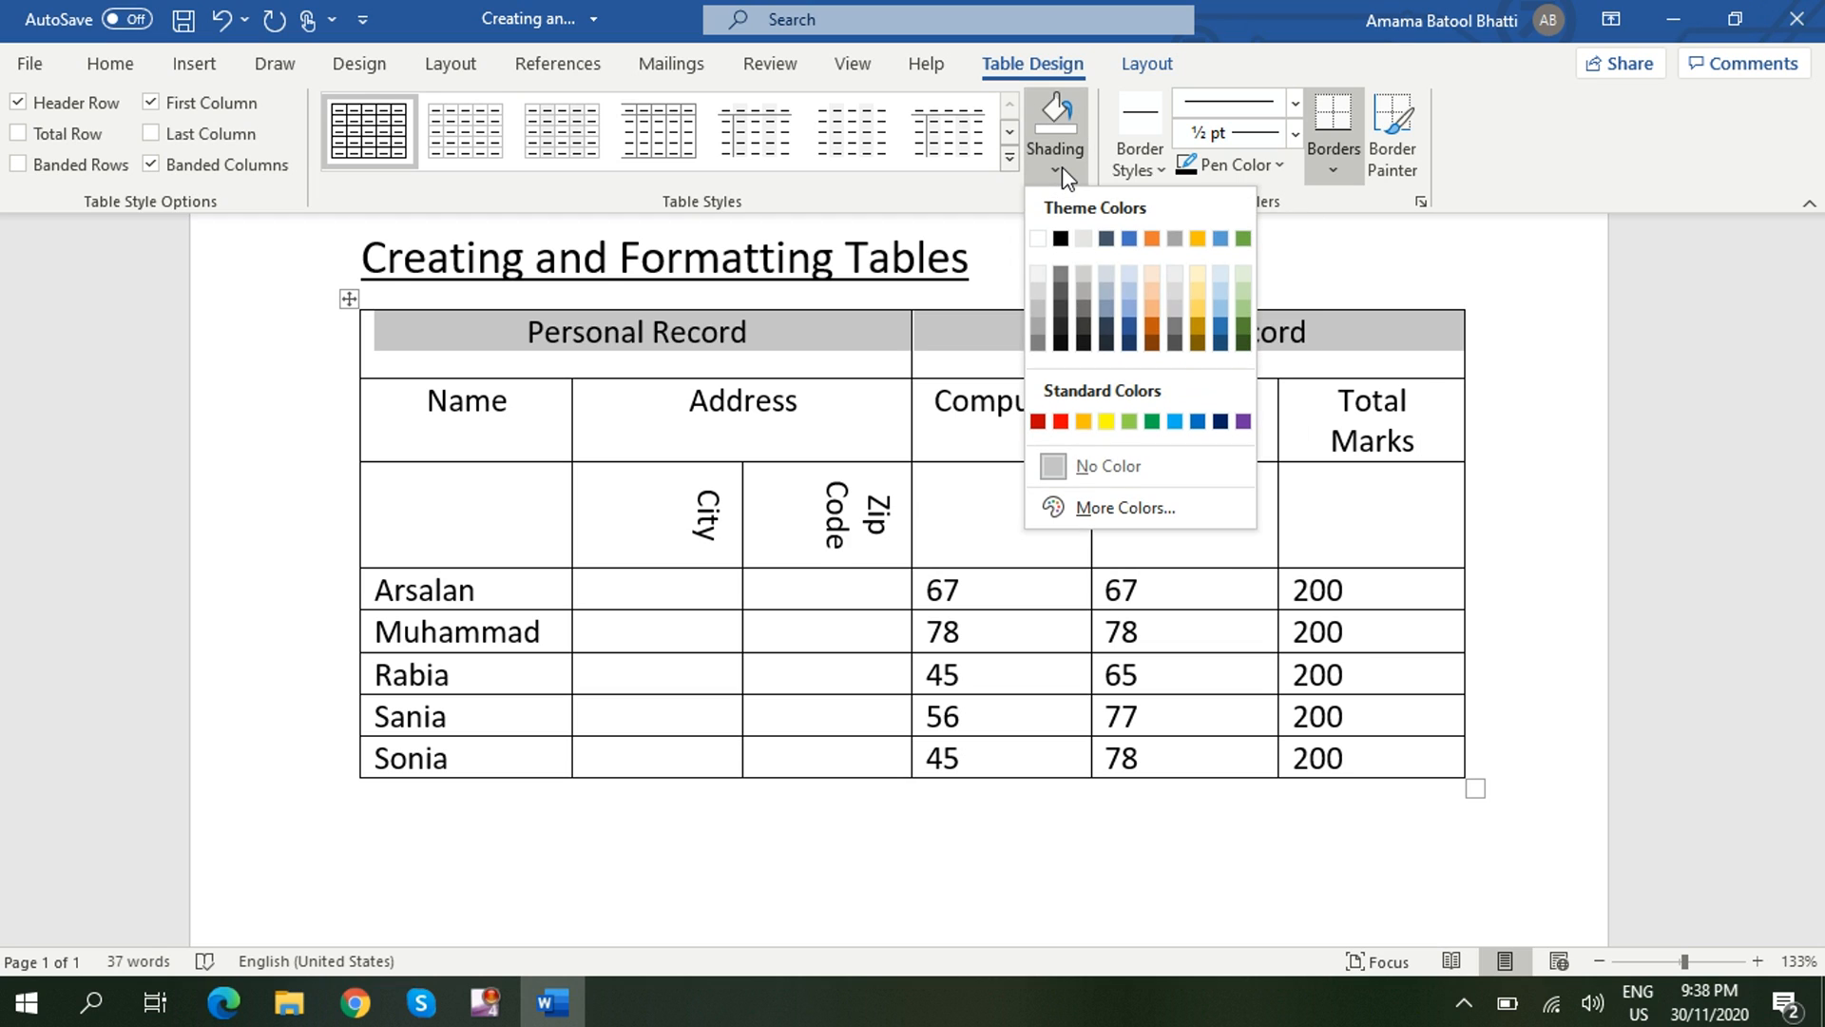
pyautogui.click(1129, 343)
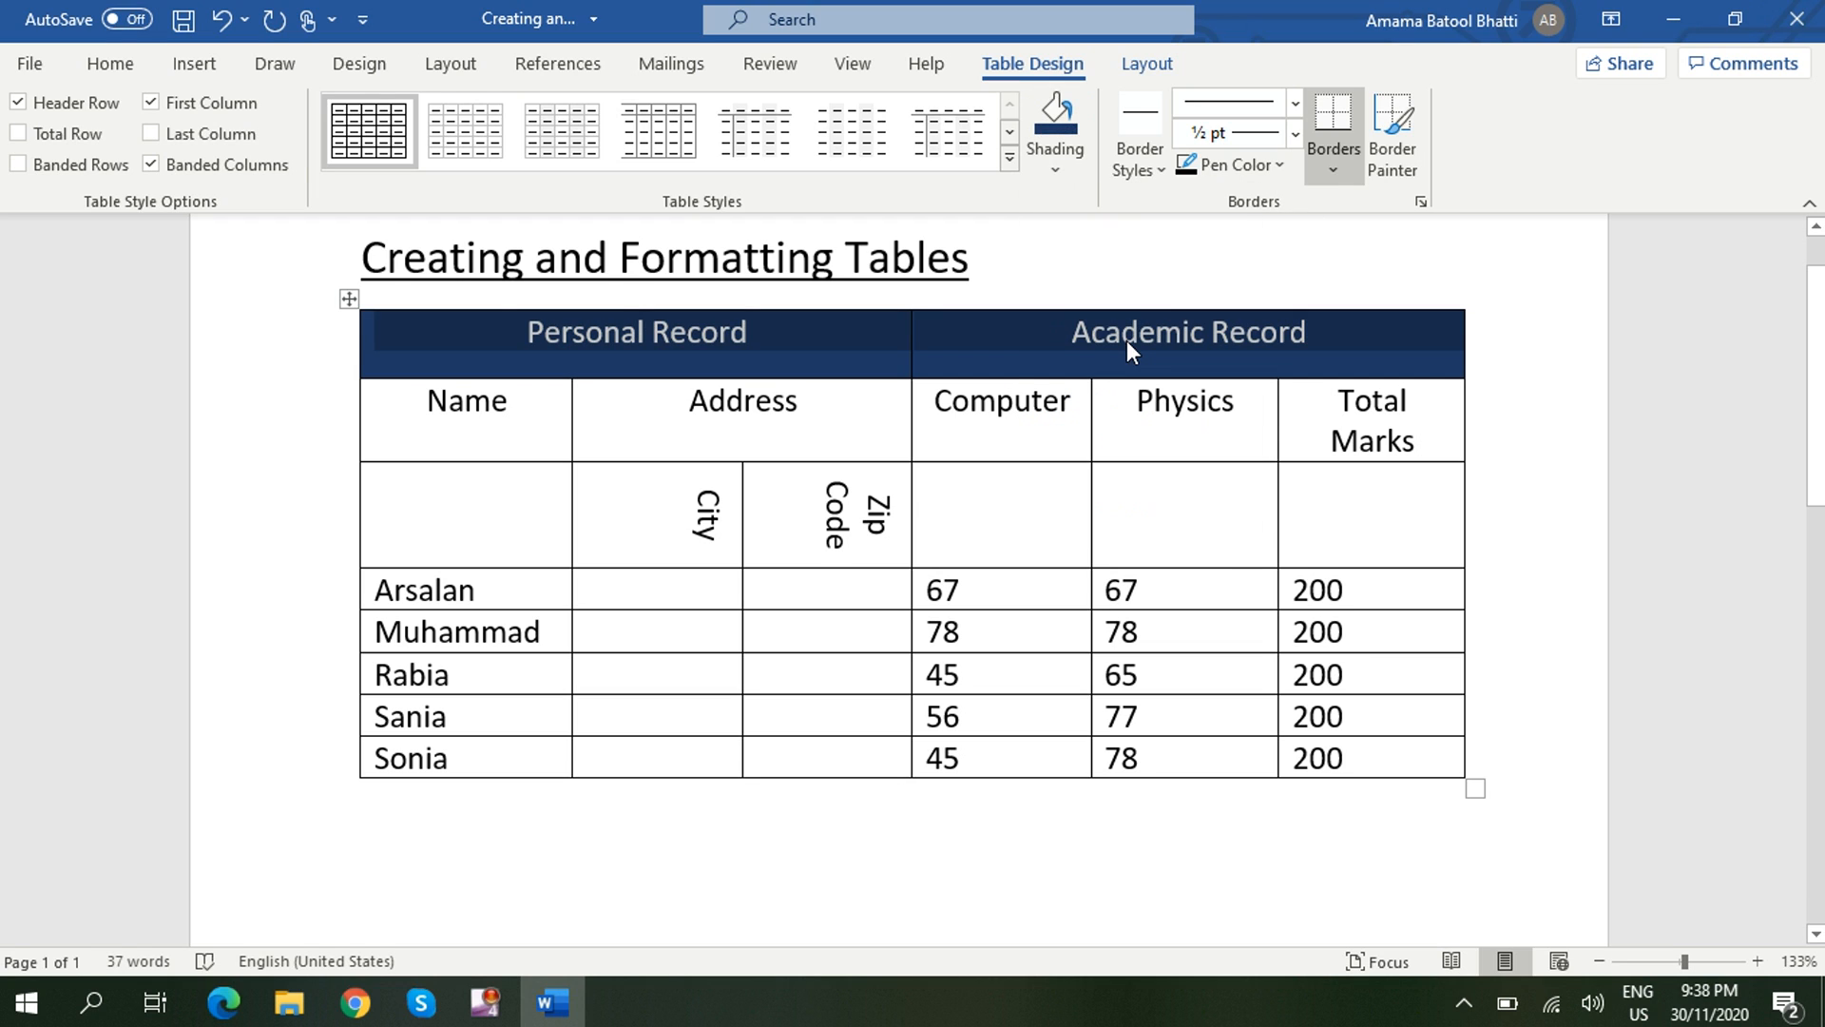
pyautogui.click(1008, 364)
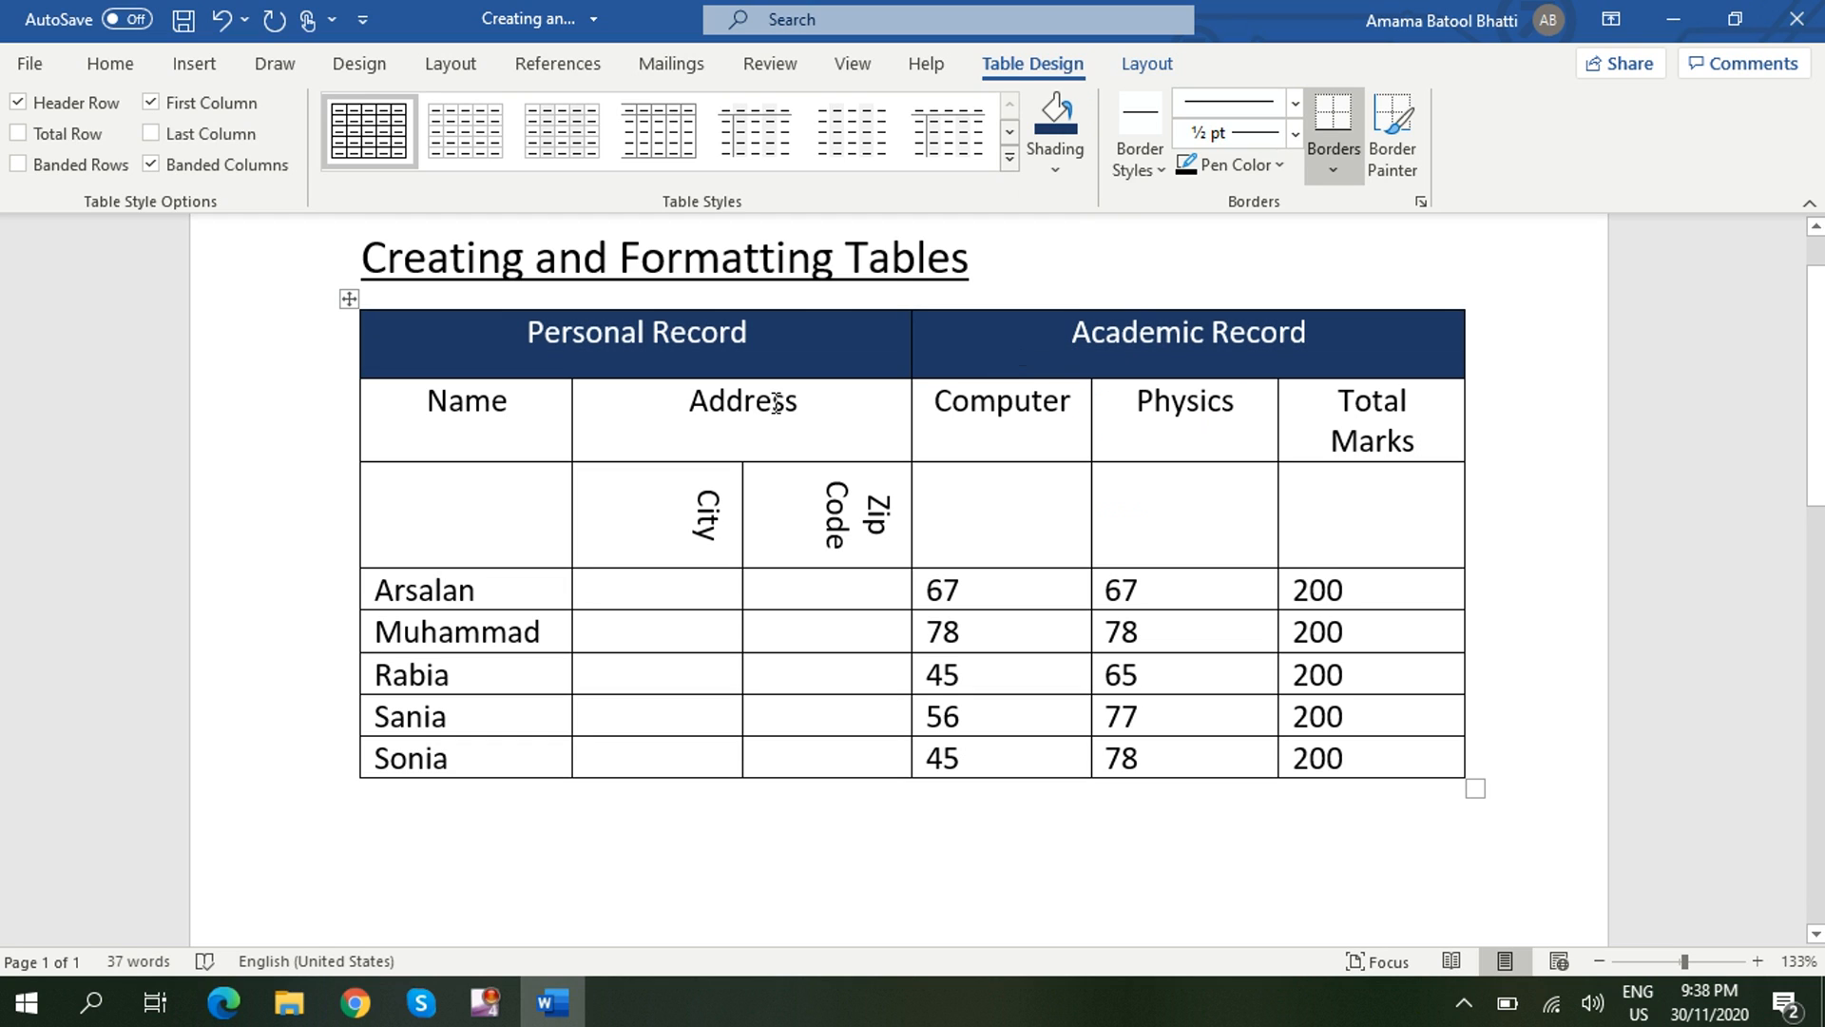
# Shade the second heading row, from Name to Total Marks, with a dark grey theme colour.
pyautogui.moveTo(422, 396); pyautogui.dragTo(1391, 410)
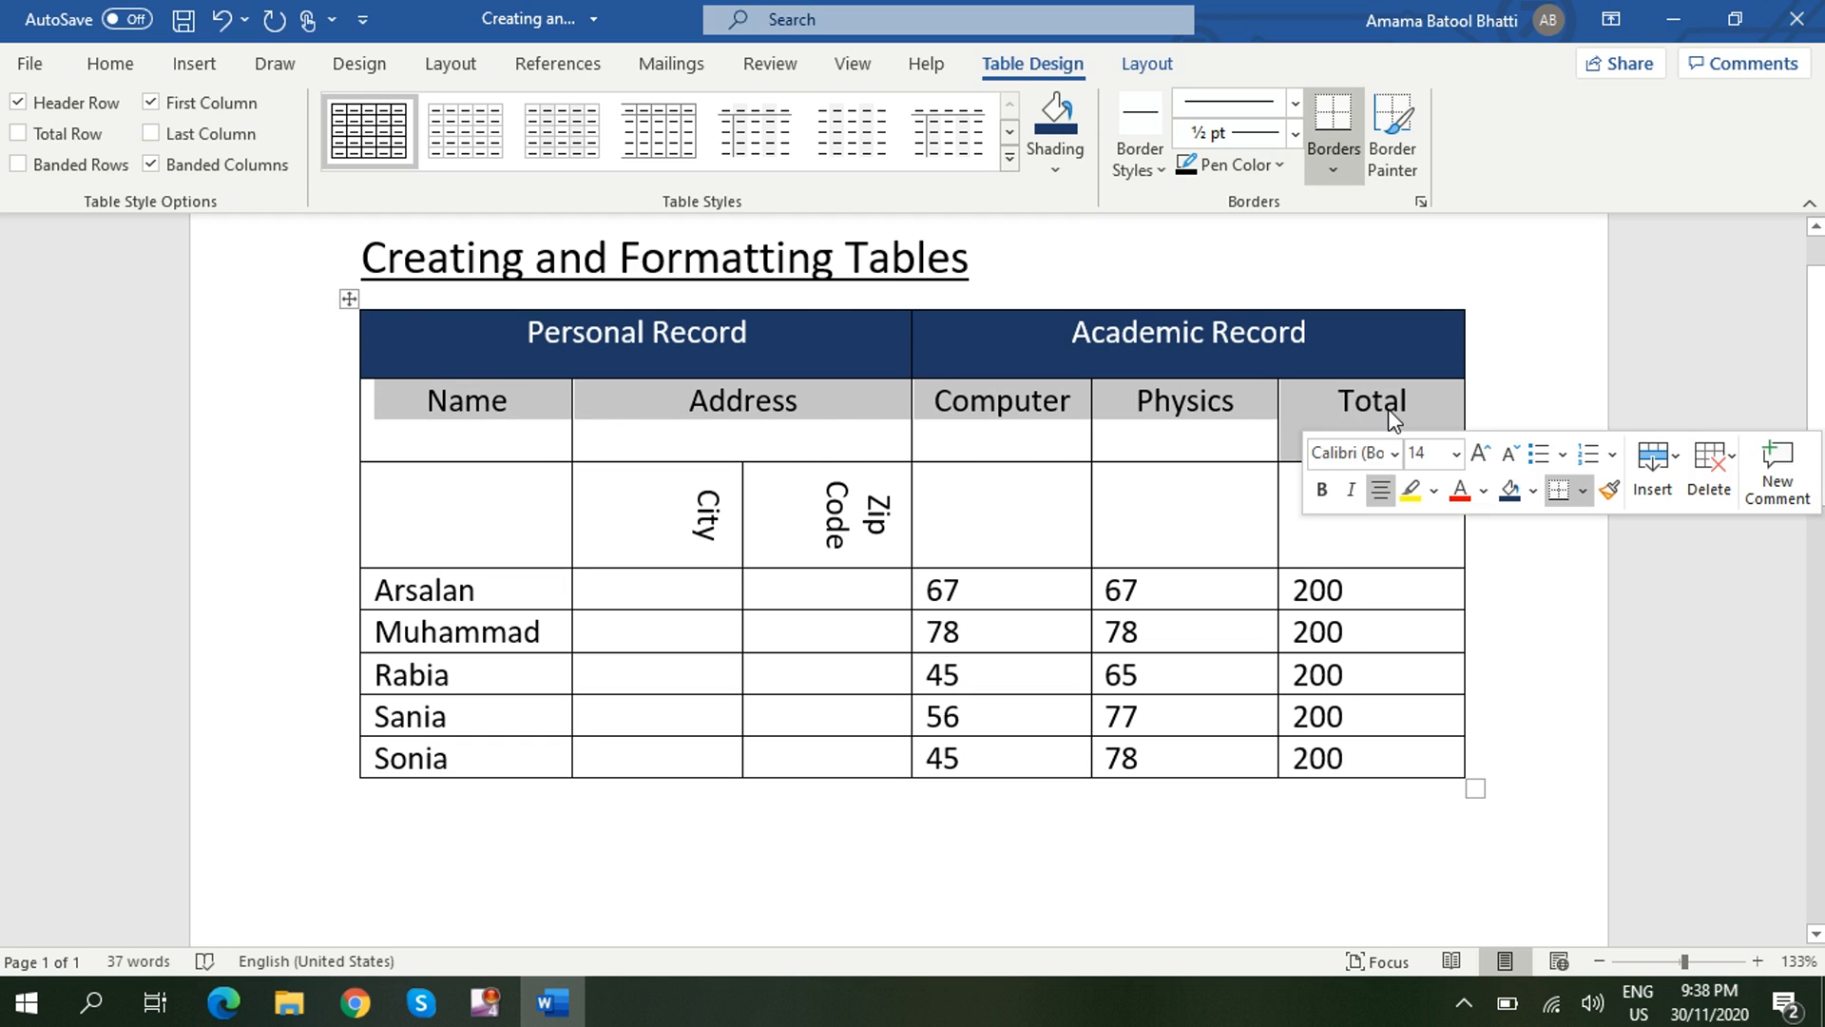
pyautogui.click(1062, 168)
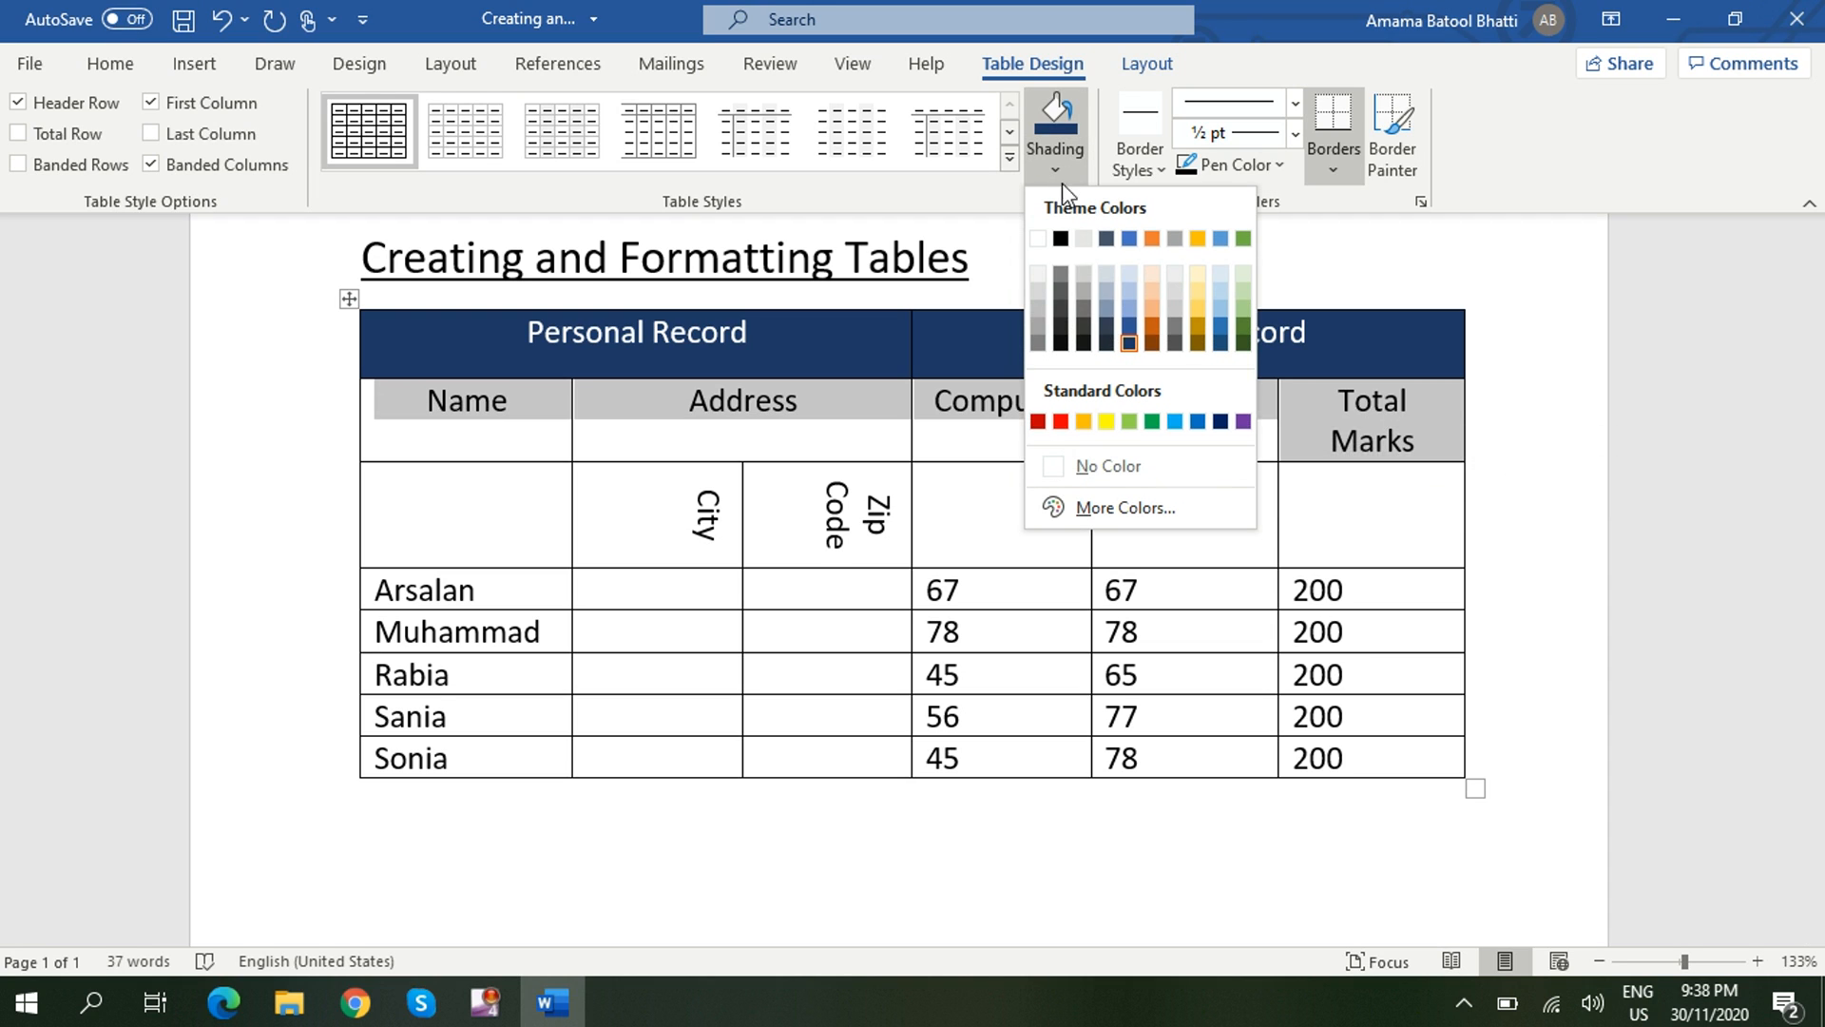
pyautogui.click(1065, 306)
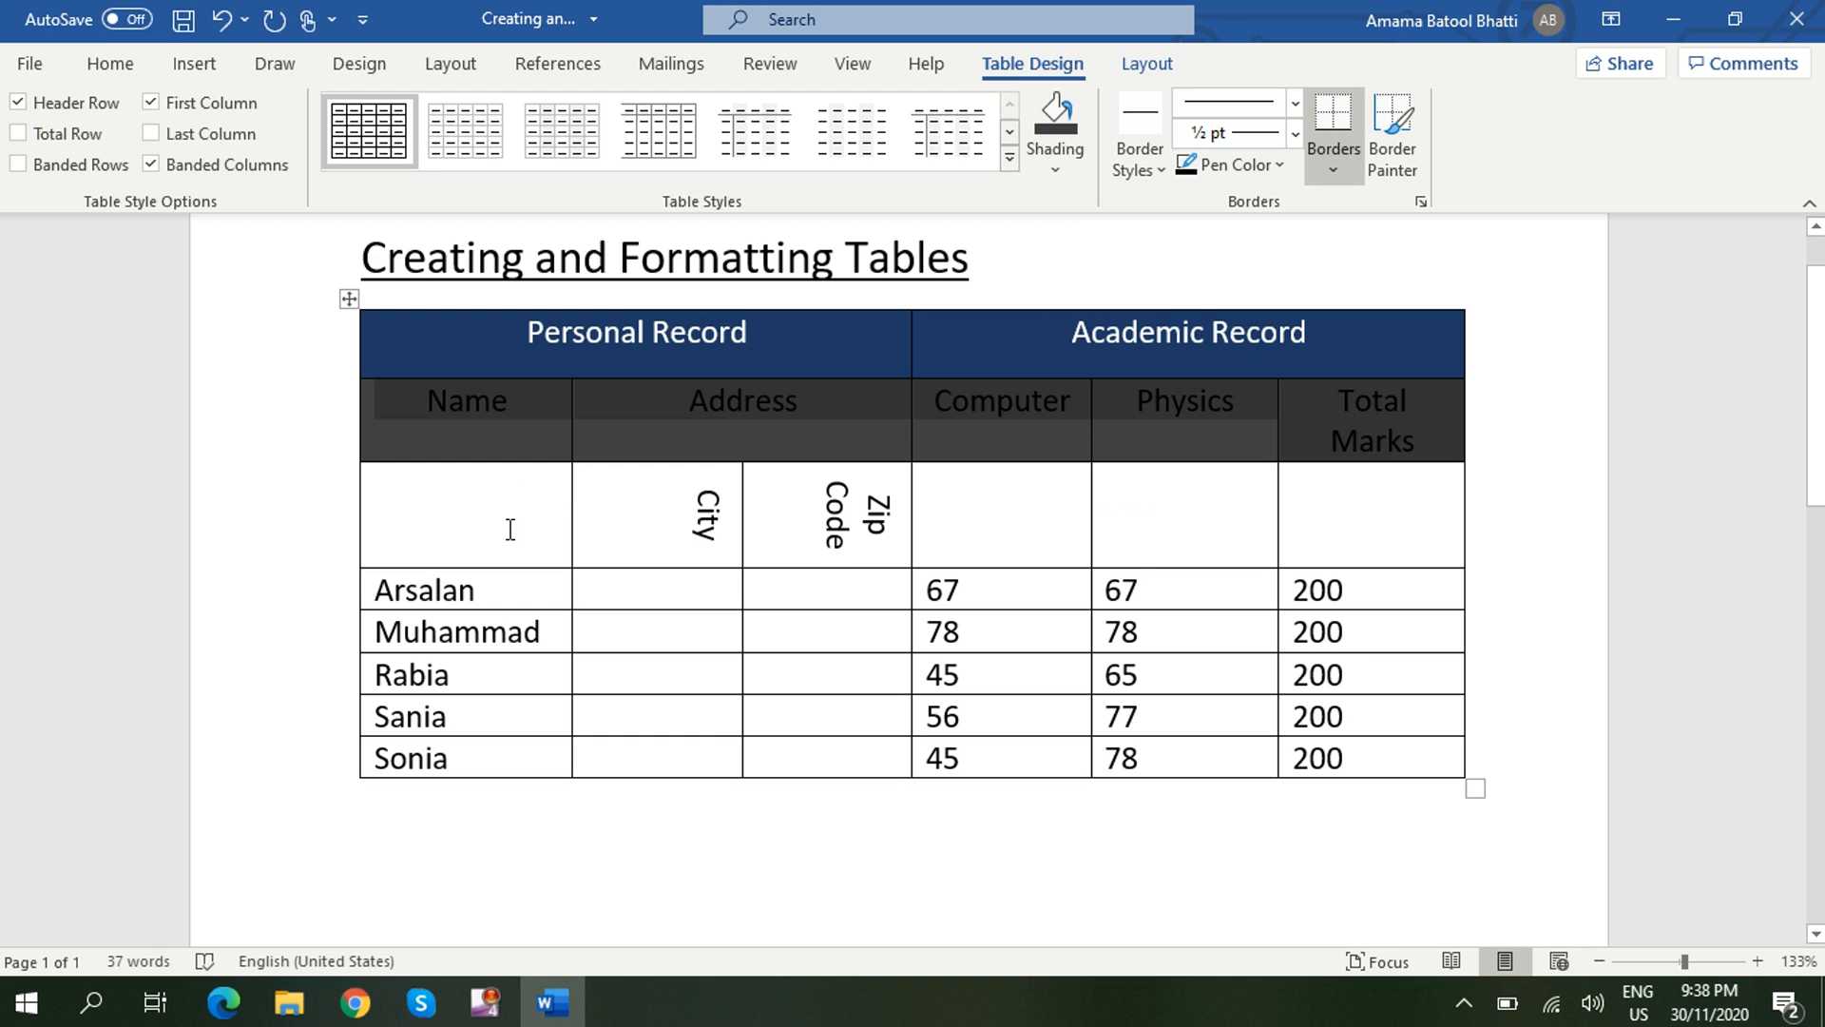
# Shade the row containing City and Zip Code with a medium grey theme colour.
pyautogui.moveTo(509, 530); pyautogui.dragTo(1295, 529)
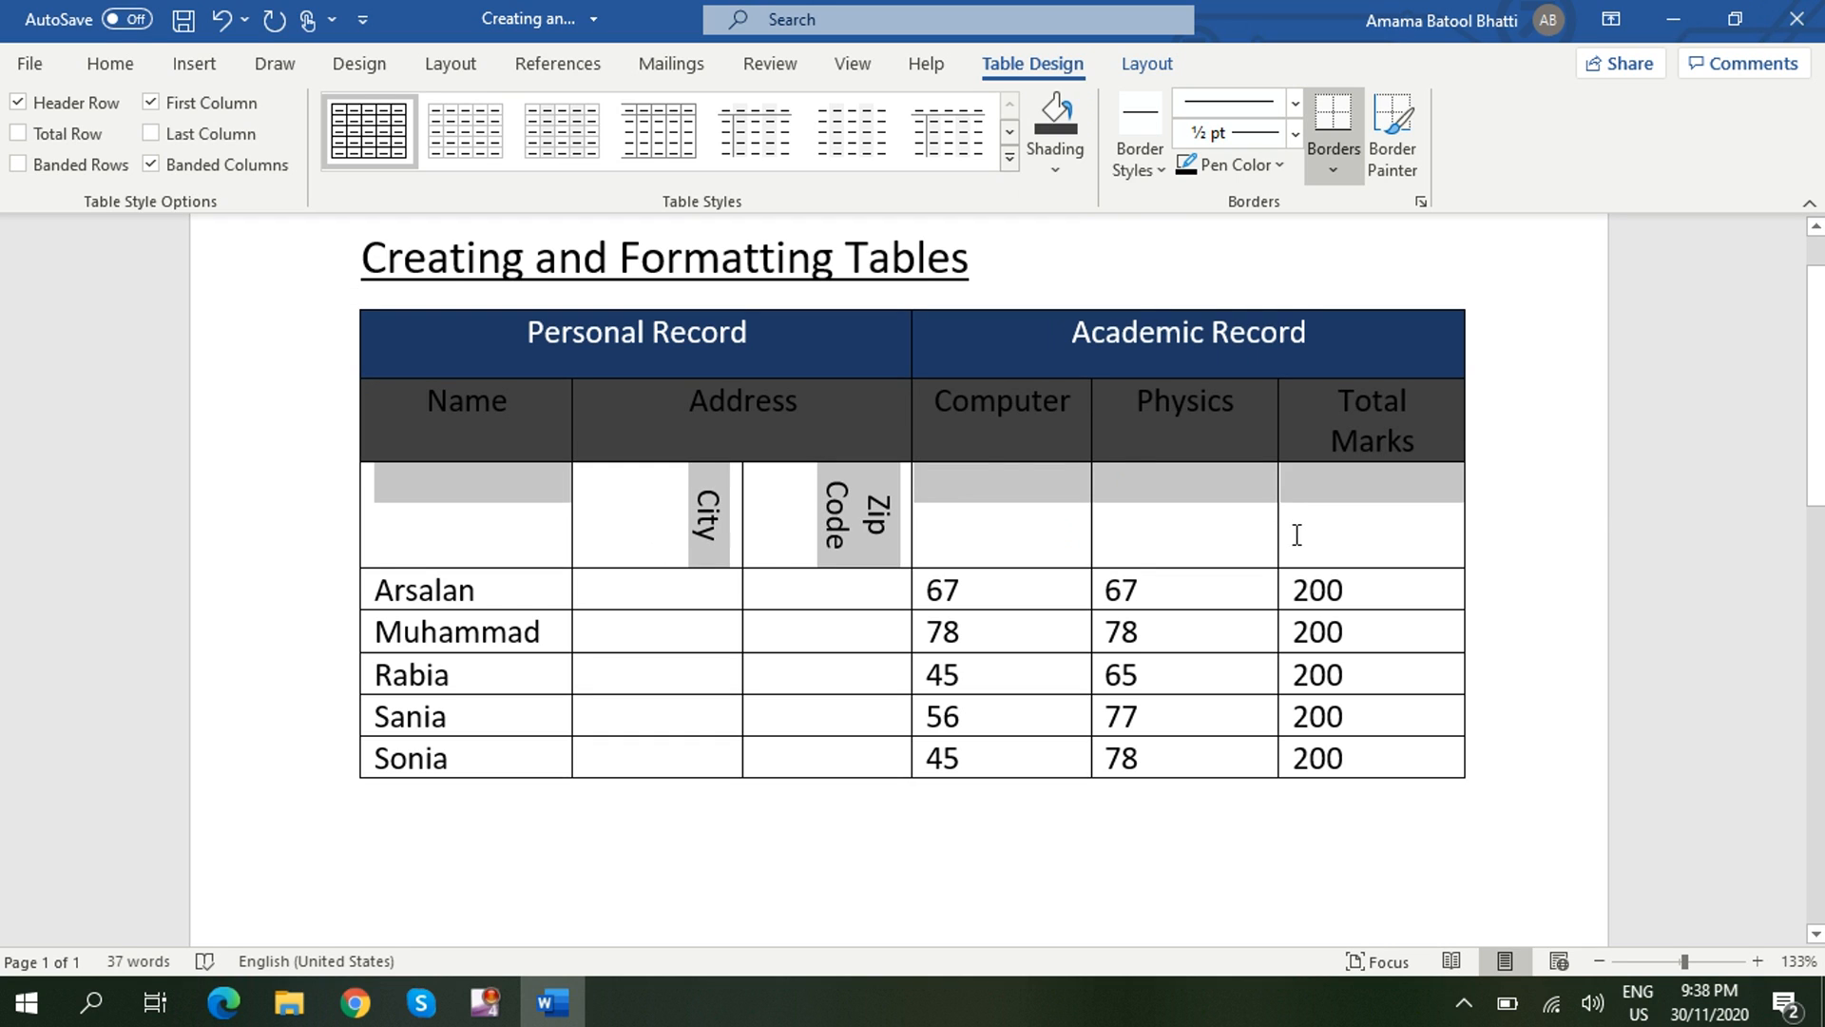
pyautogui.click(1055, 147)
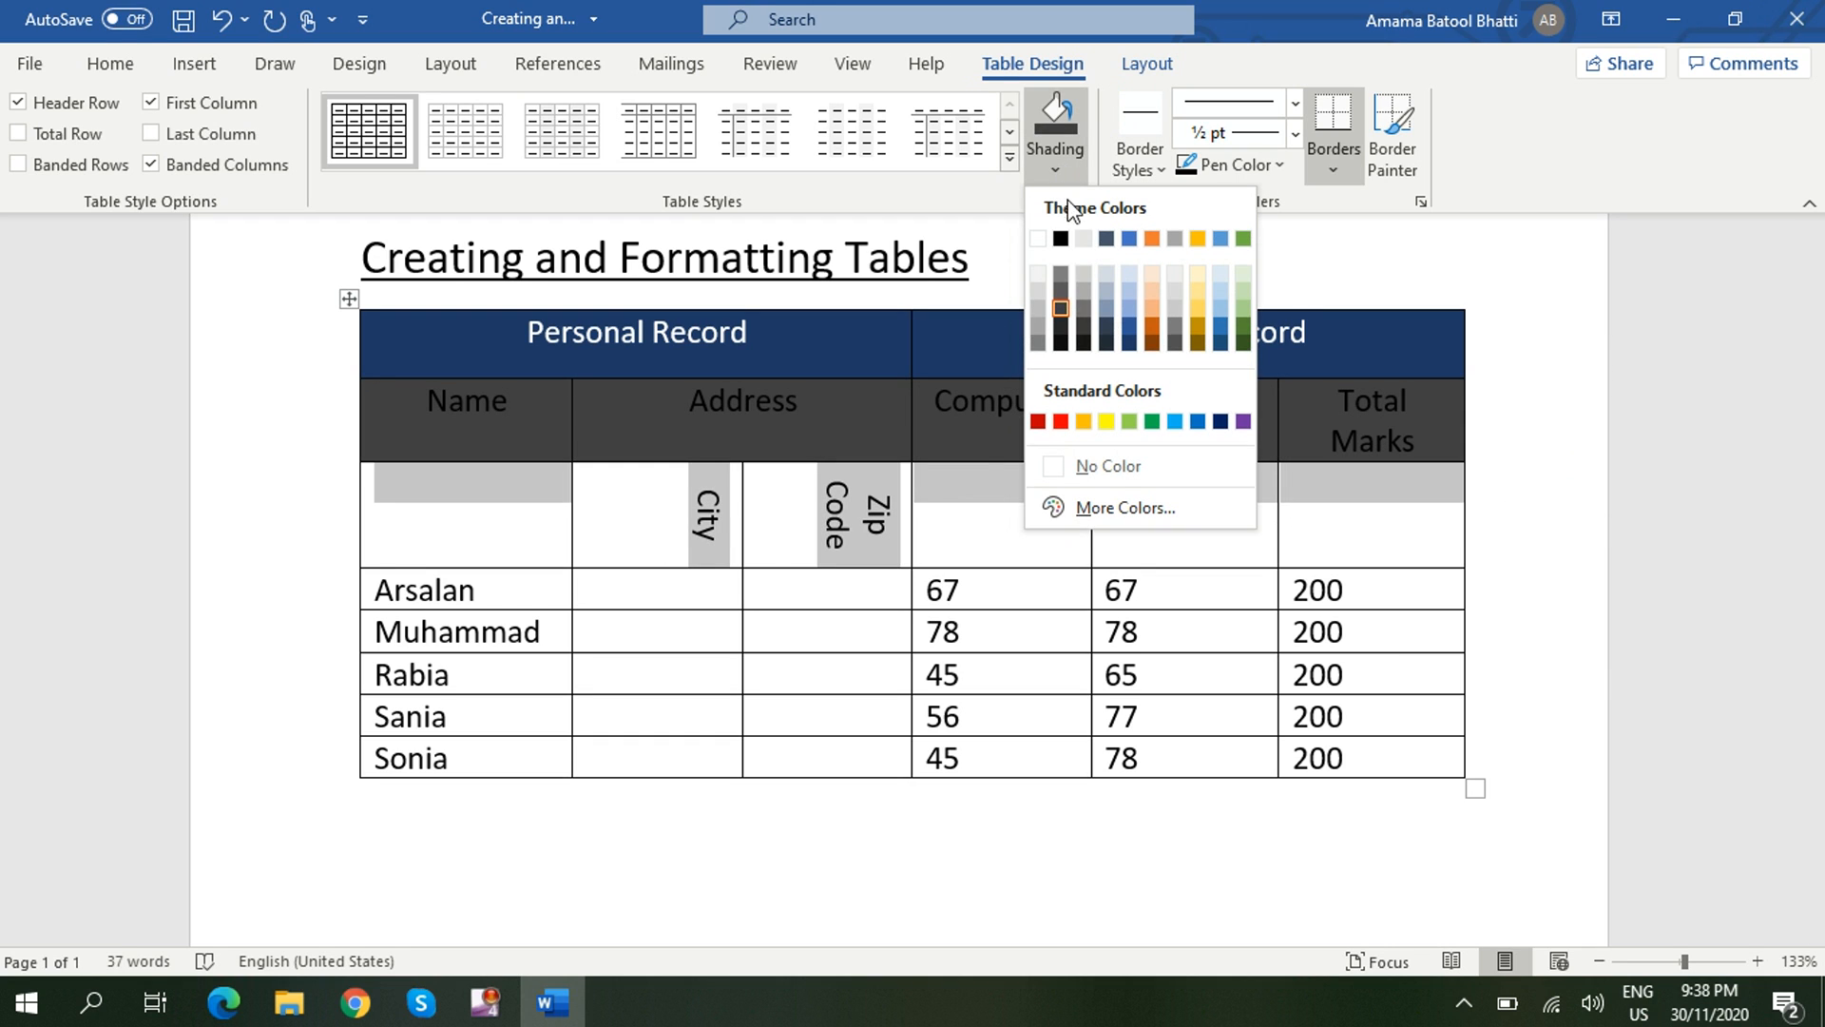
pyautogui.click(1059, 276)
pyautogui.click(824, 627)
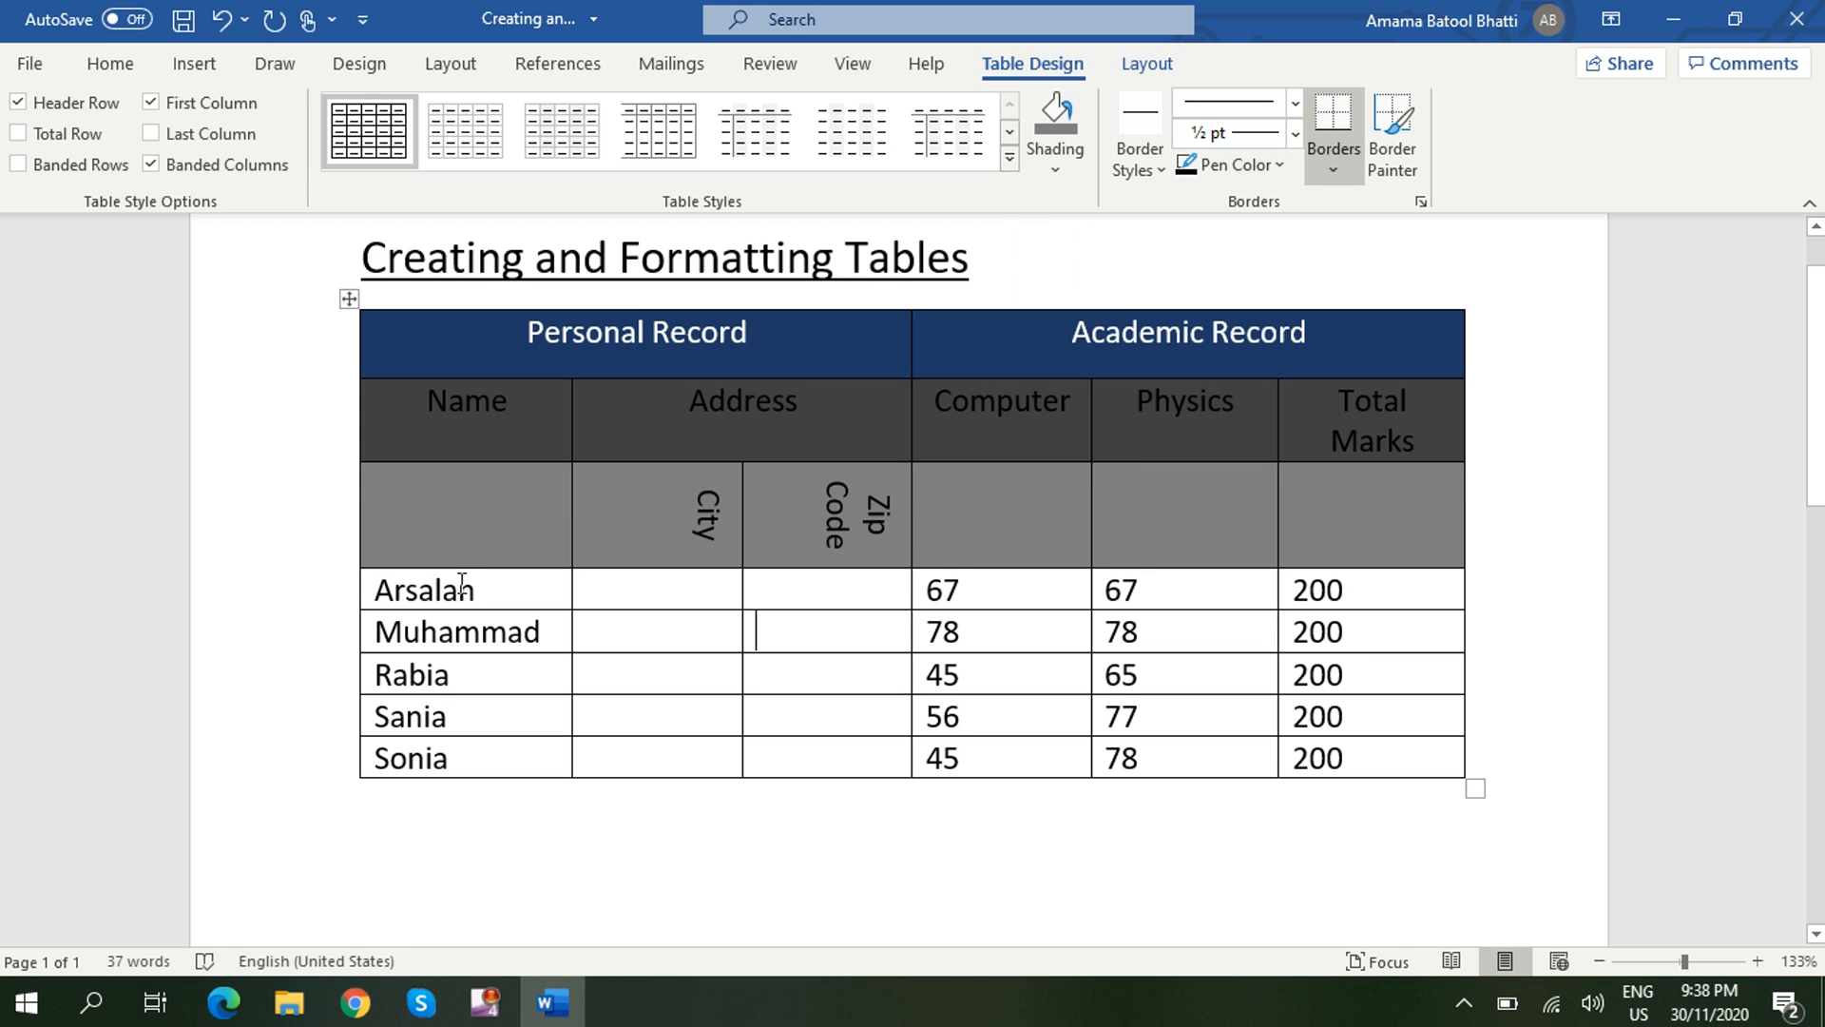
# Shade the five student rows with the light grey theme colour.
pyautogui.moveTo(382, 584); pyautogui.dragTo(1326, 760)
pyautogui.click(1055, 169)
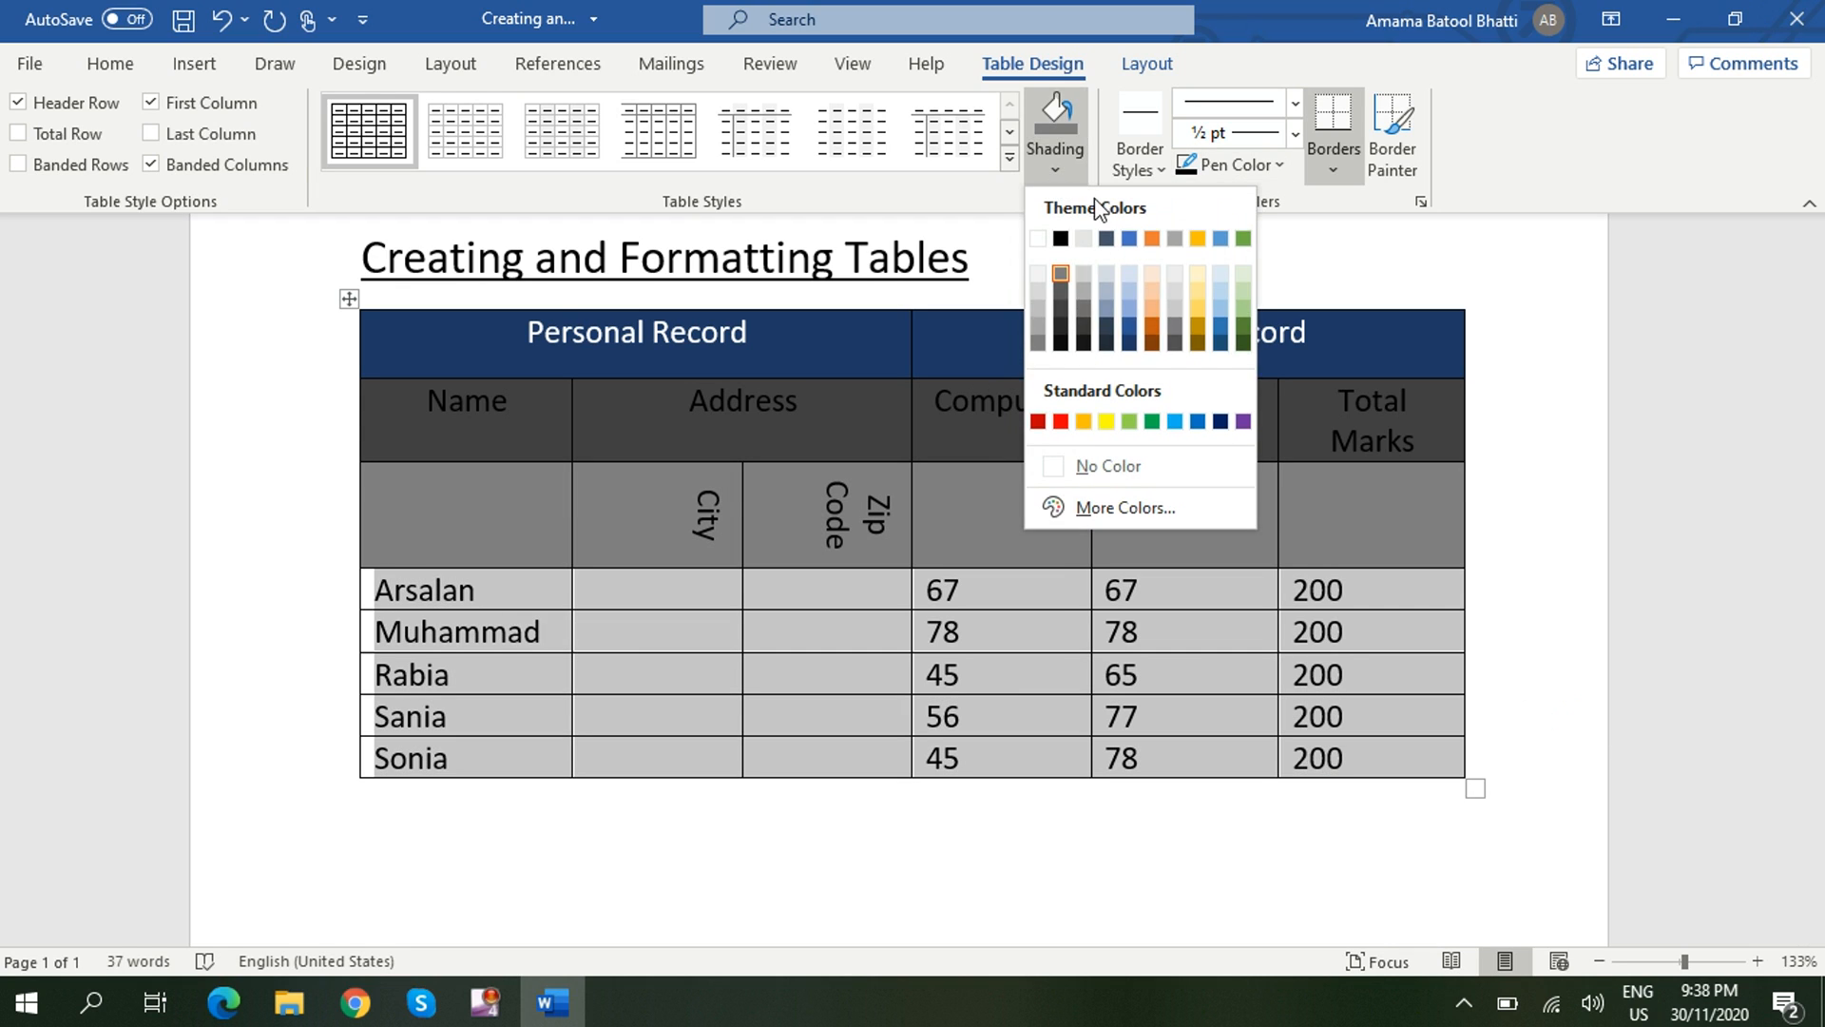
pyautogui.click(1085, 238)
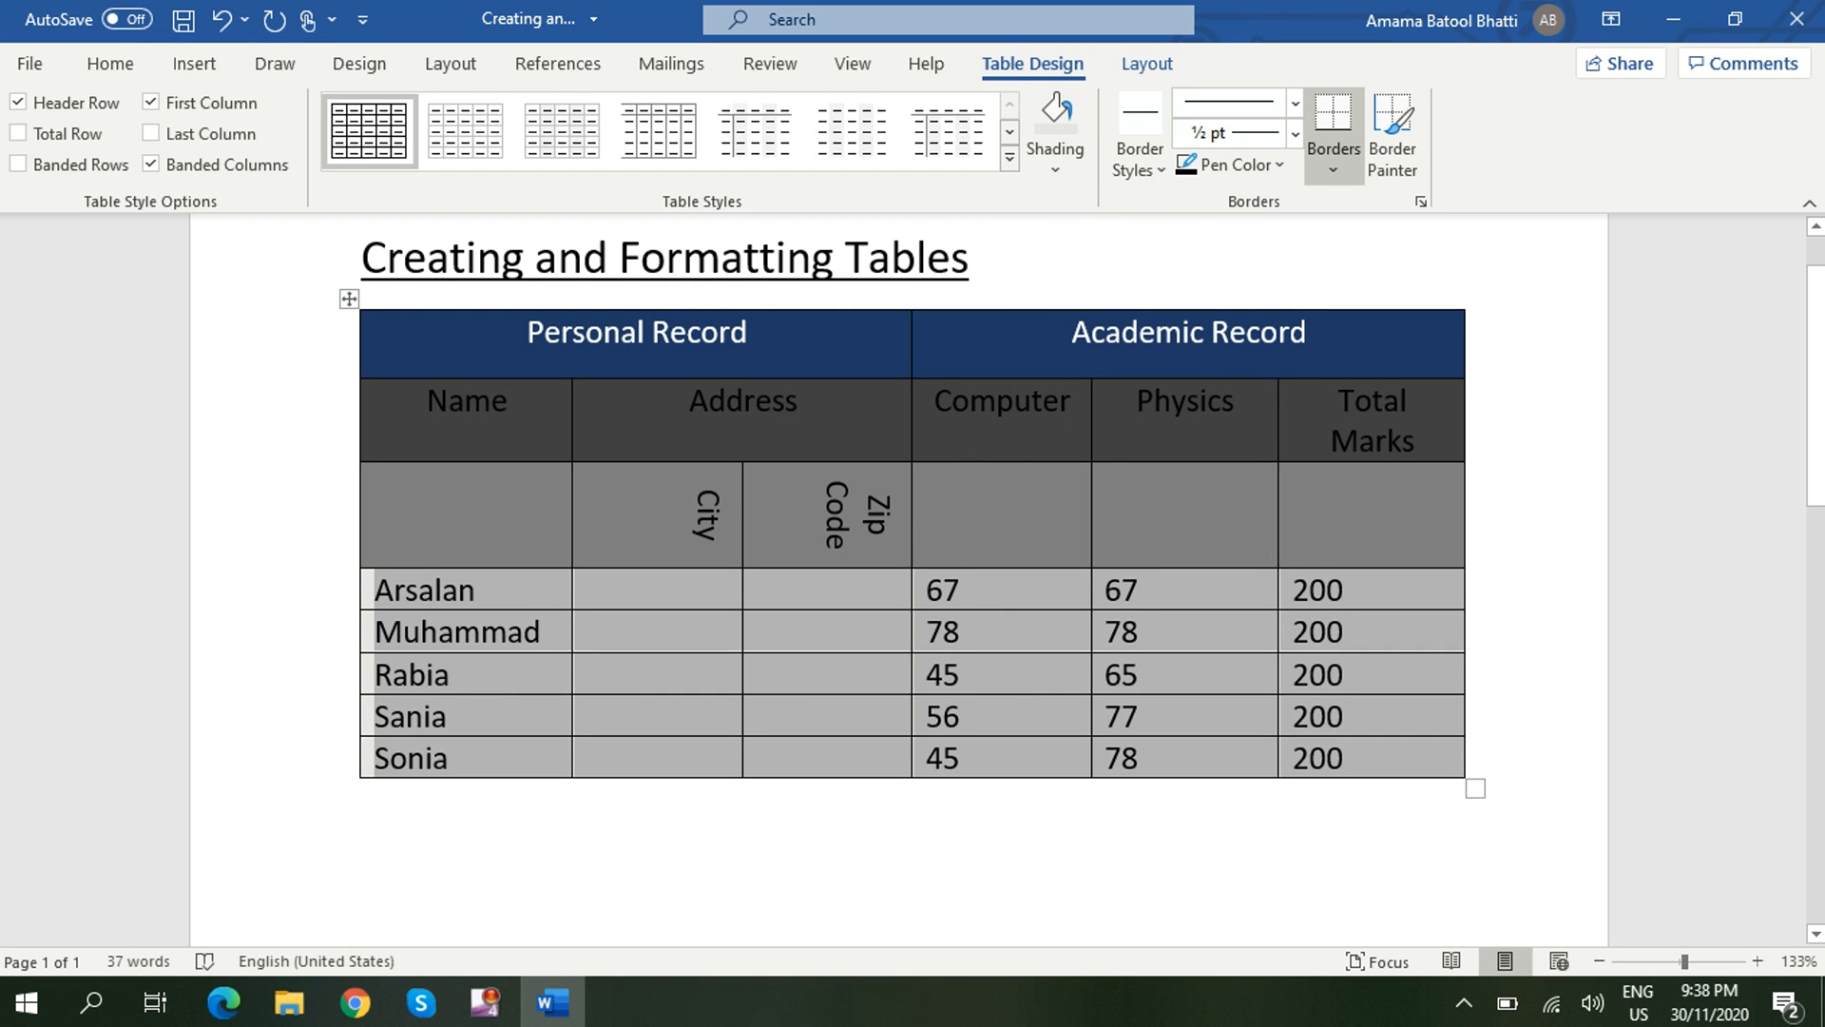
pyautogui.click(998, 514)
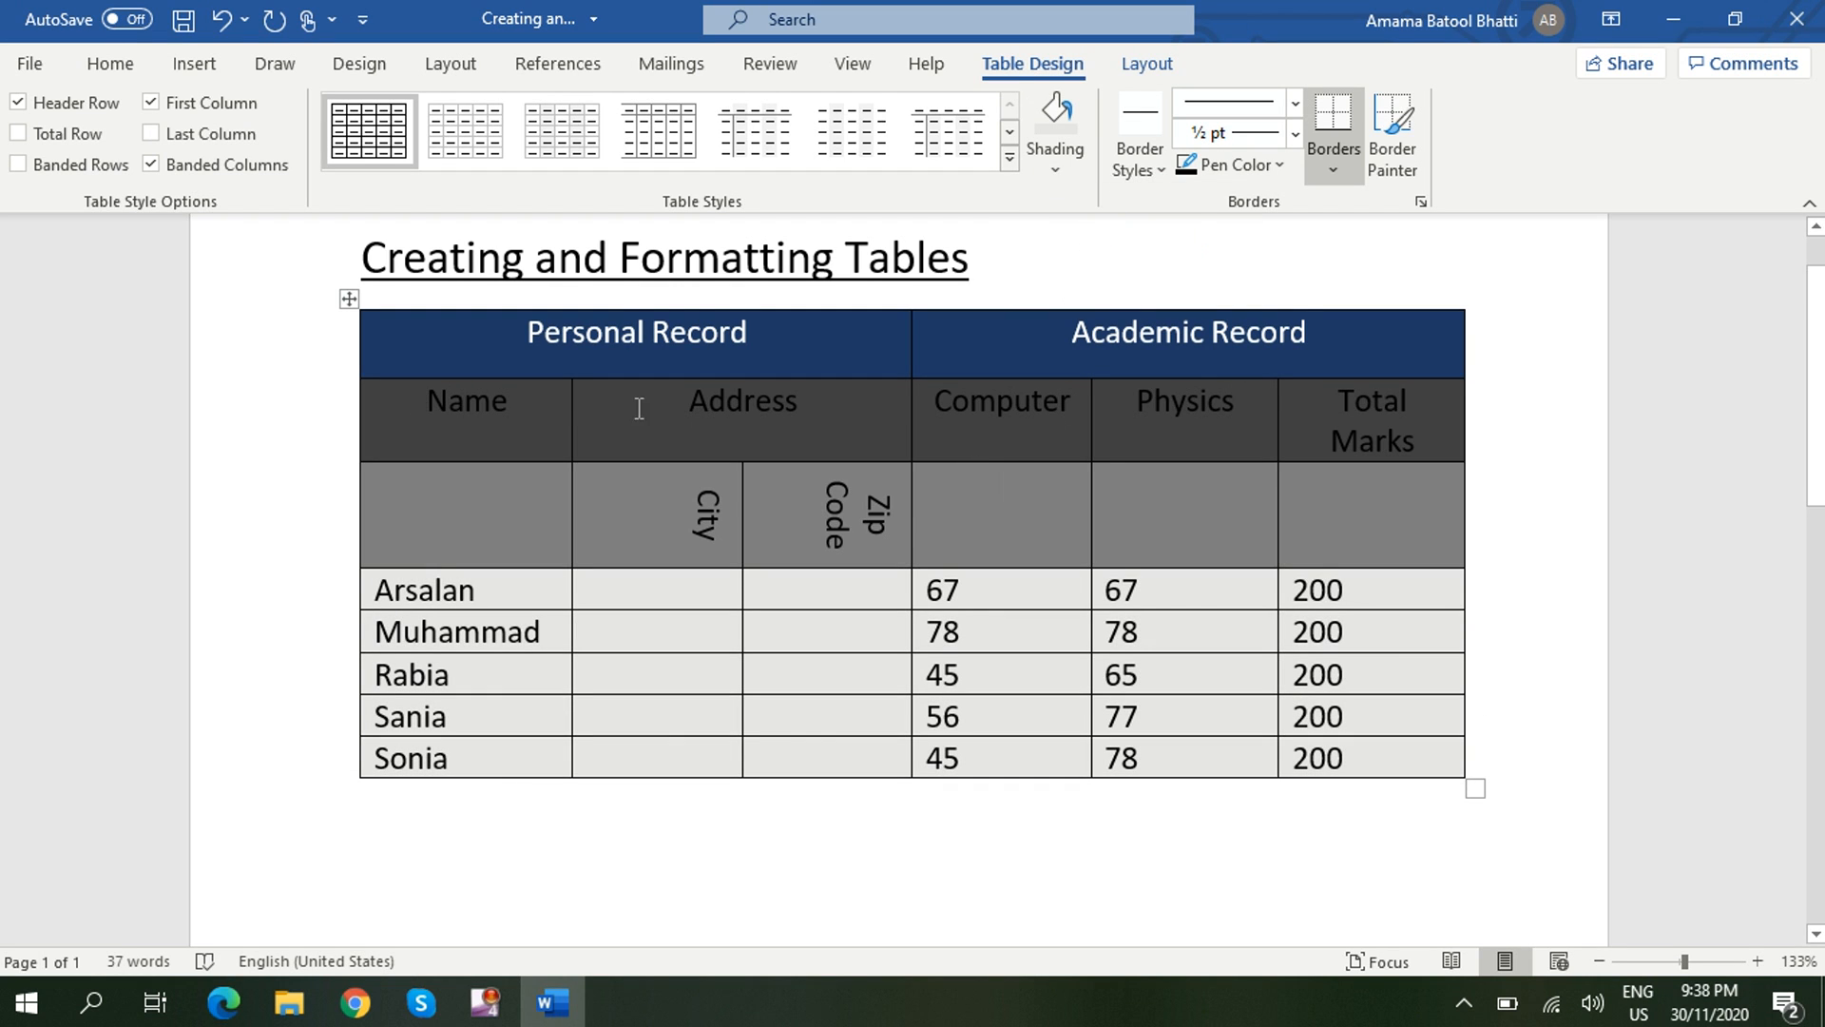
# Set the font colour of the Name-to-Total Marks row and the City and Zip Code row to white.
pyautogui.moveTo(412, 390)
pyautogui.mouseDown()
pyautogui.moveTo(856, 476)
pyautogui.moveTo(1363, 454)
pyautogui.moveTo(1361, 488)
pyautogui.mouseUp()
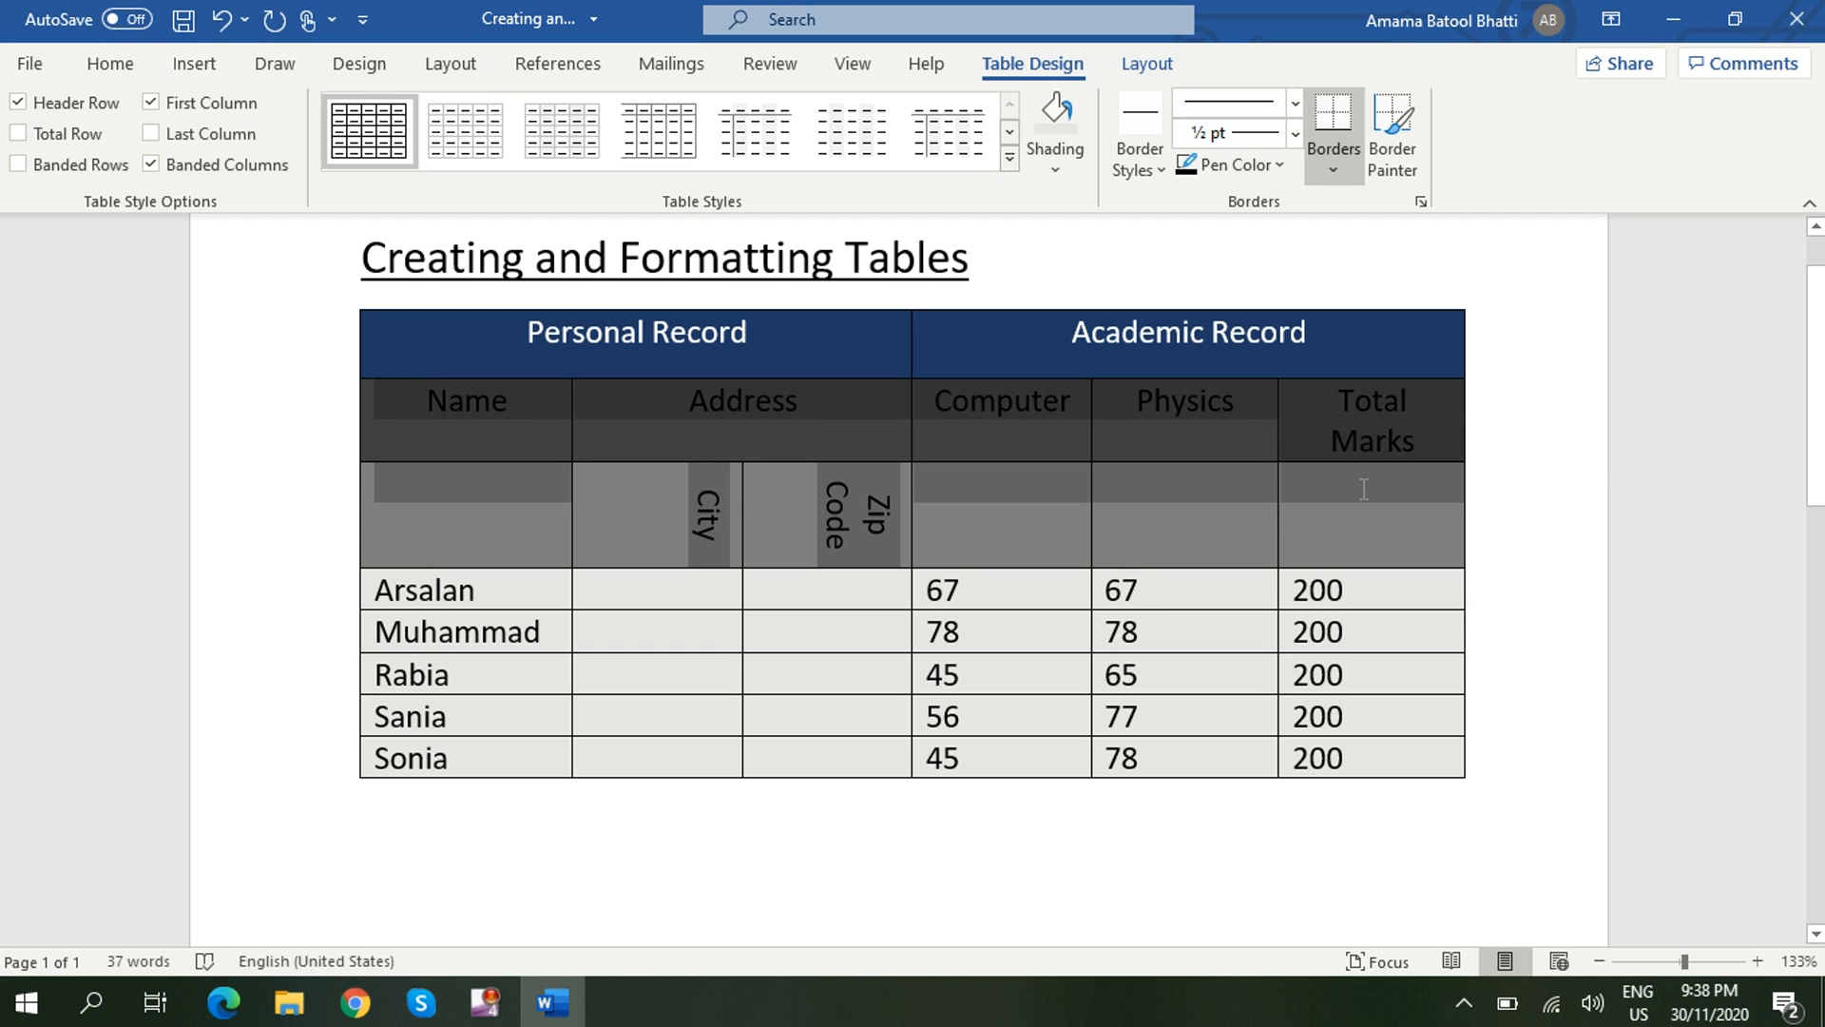
pyautogui.click(114, 67)
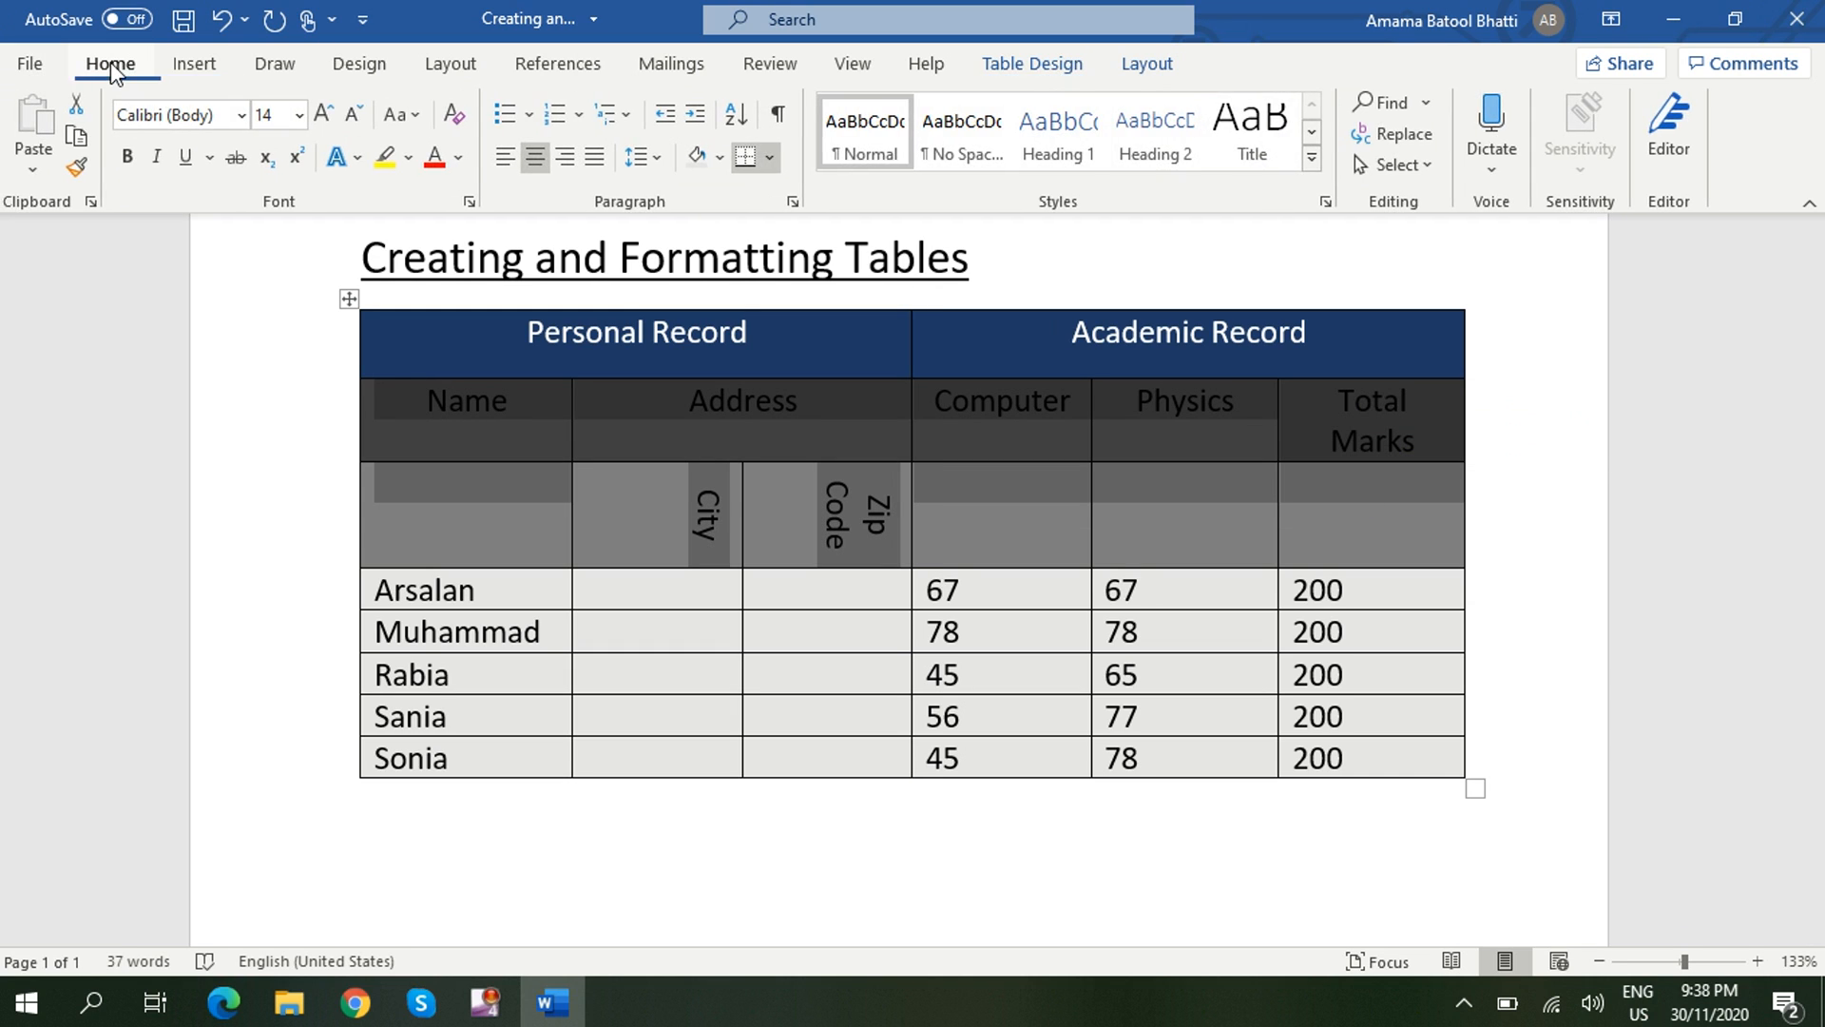
pyautogui.click(459, 159)
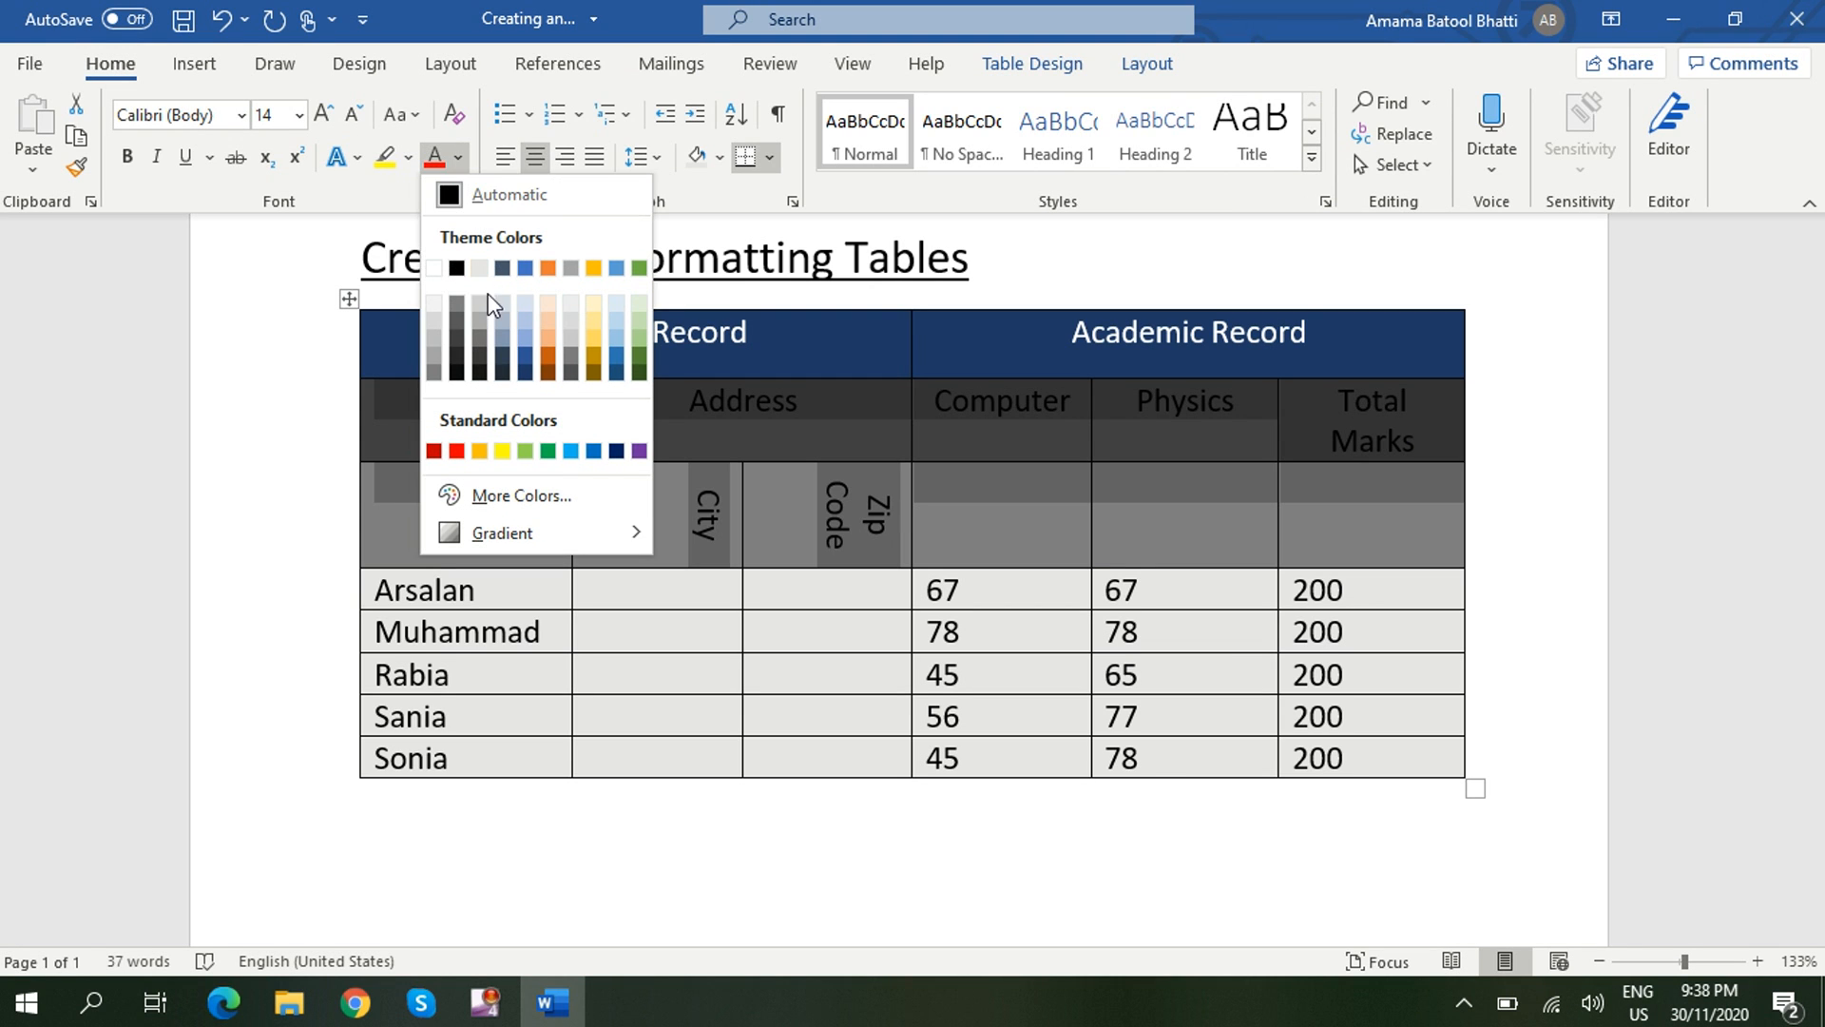
pyautogui.click(435, 267)
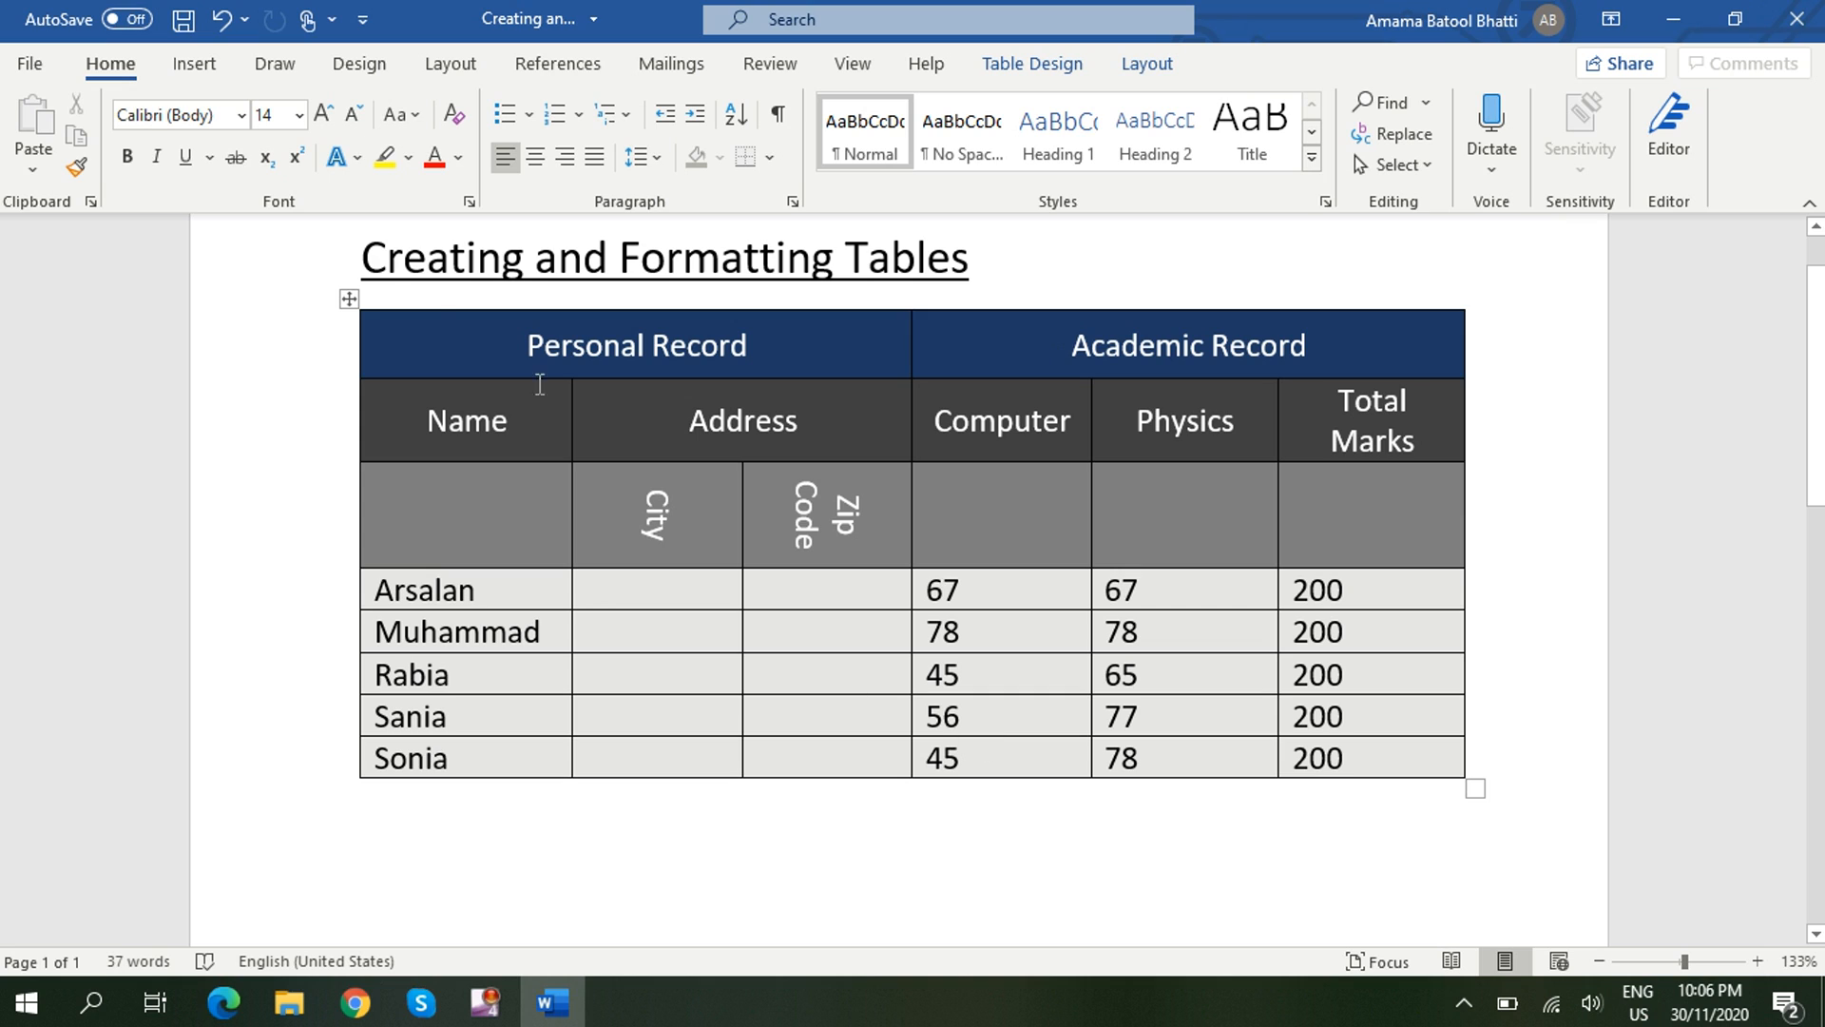
# Select the whole table and set the border line to a single solid style, 3 pt thick, in the darkest blue theme colour.
pyautogui.click(348, 302)
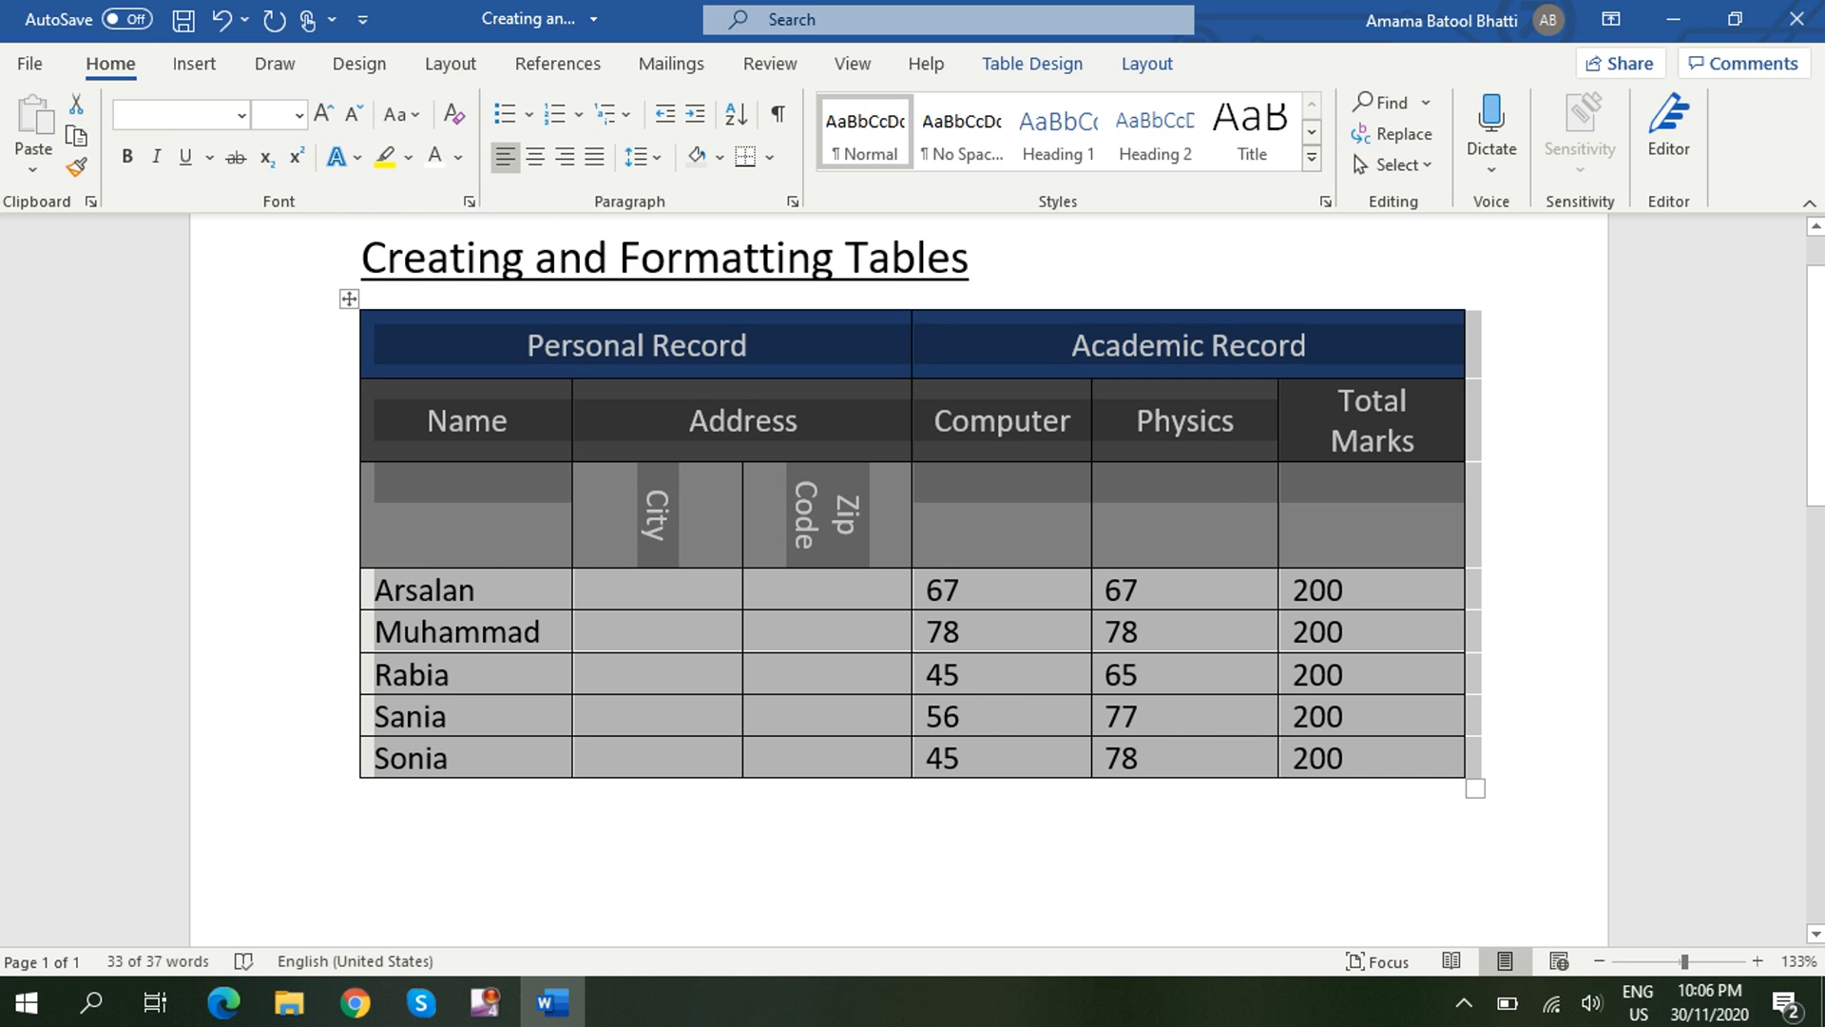
pyautogui.click(1021, 64)
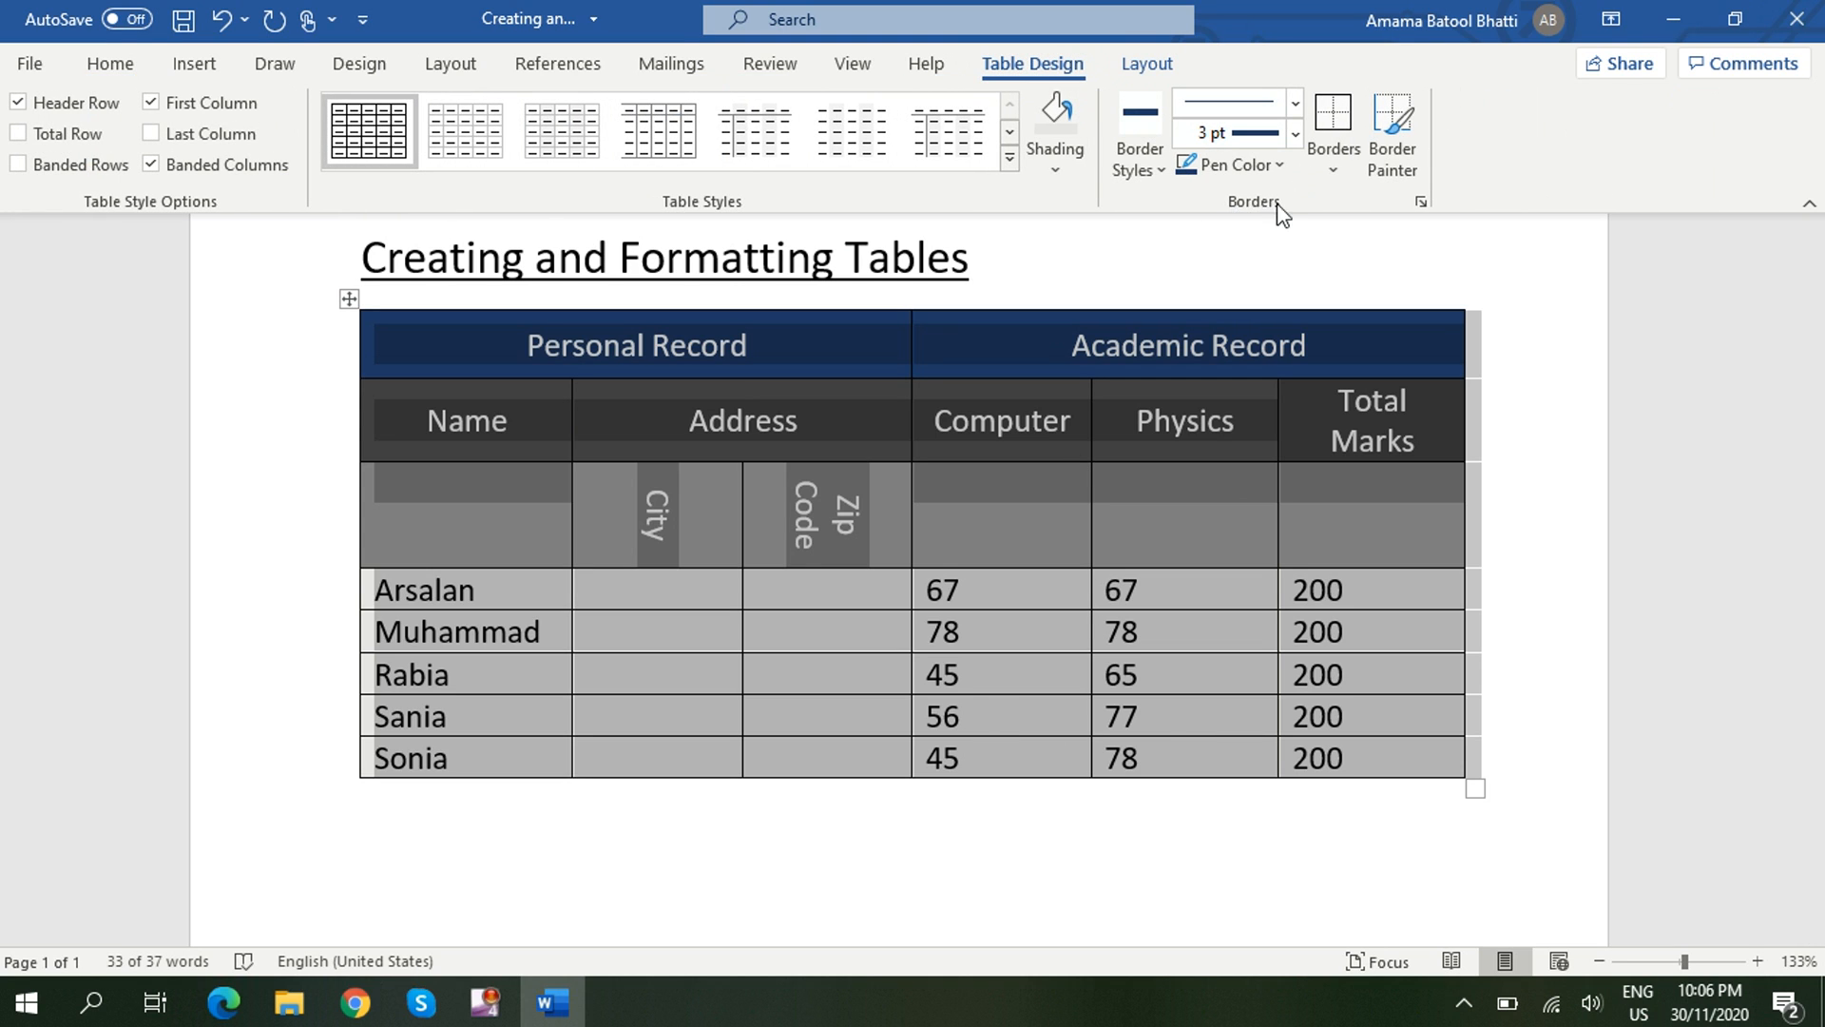
pyautogui.click(1160, 166)
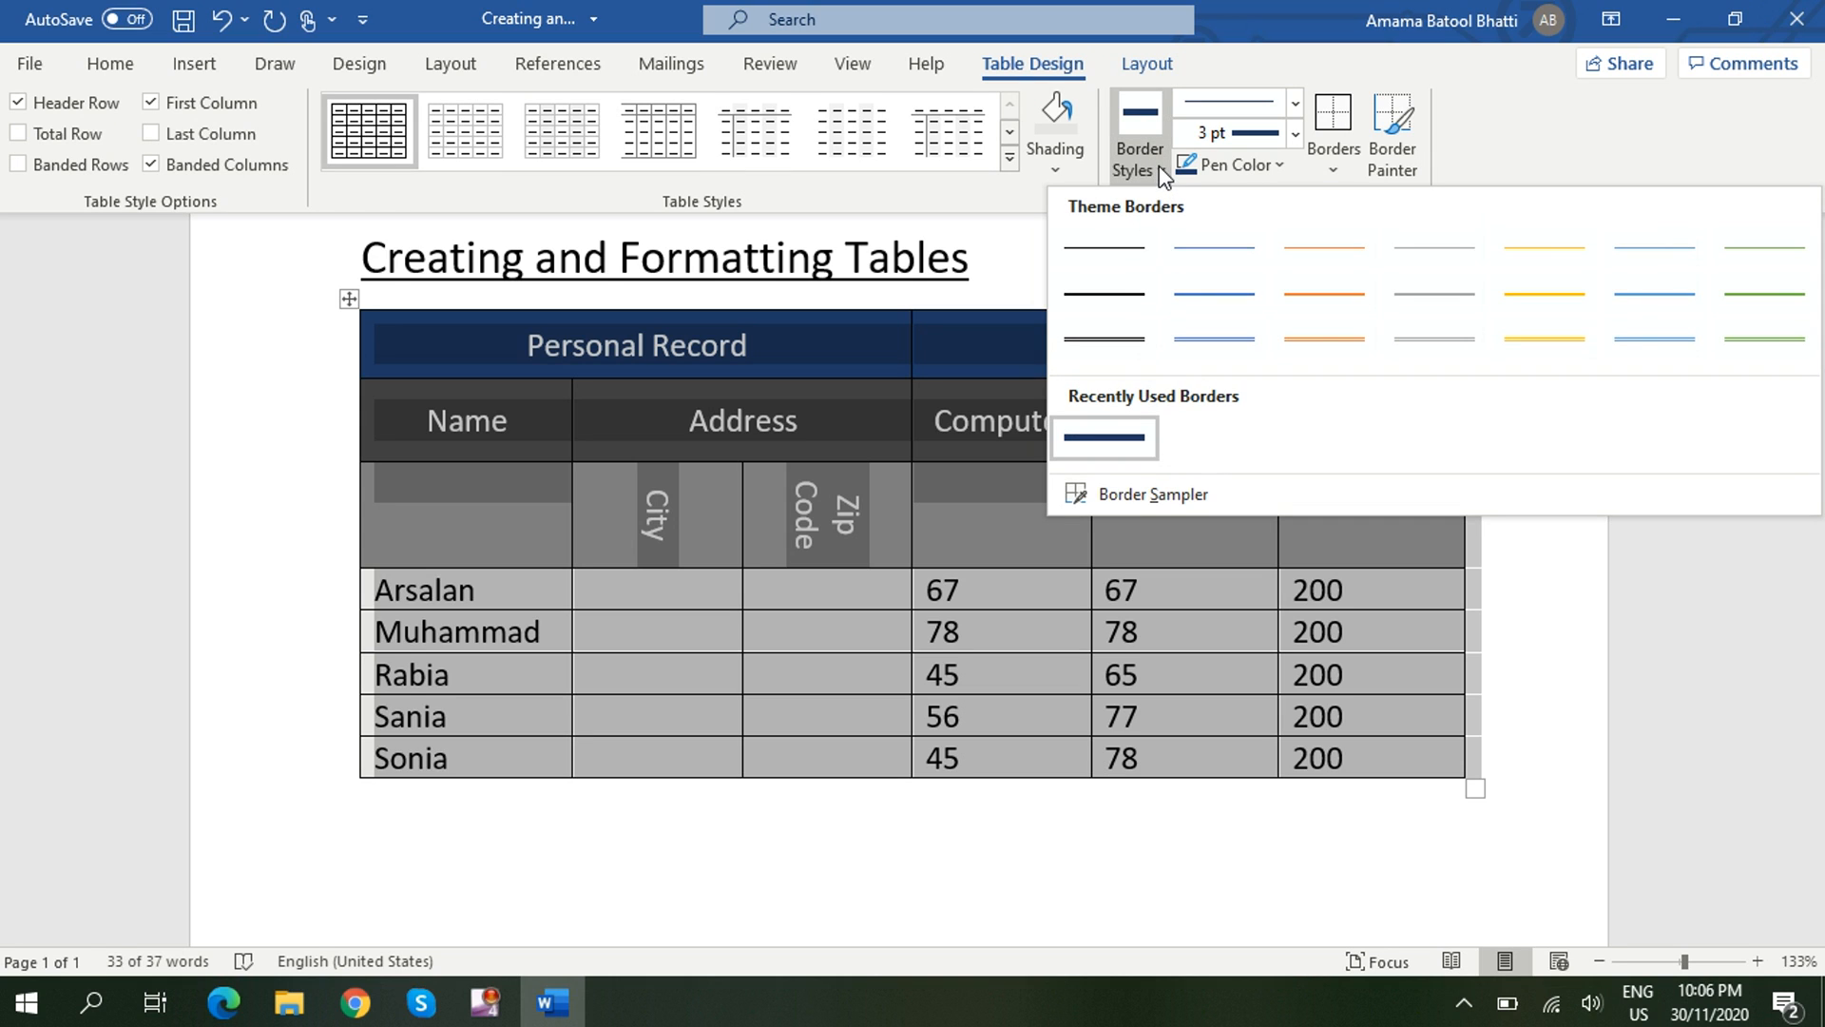
pyautogui.click(1101, 297)
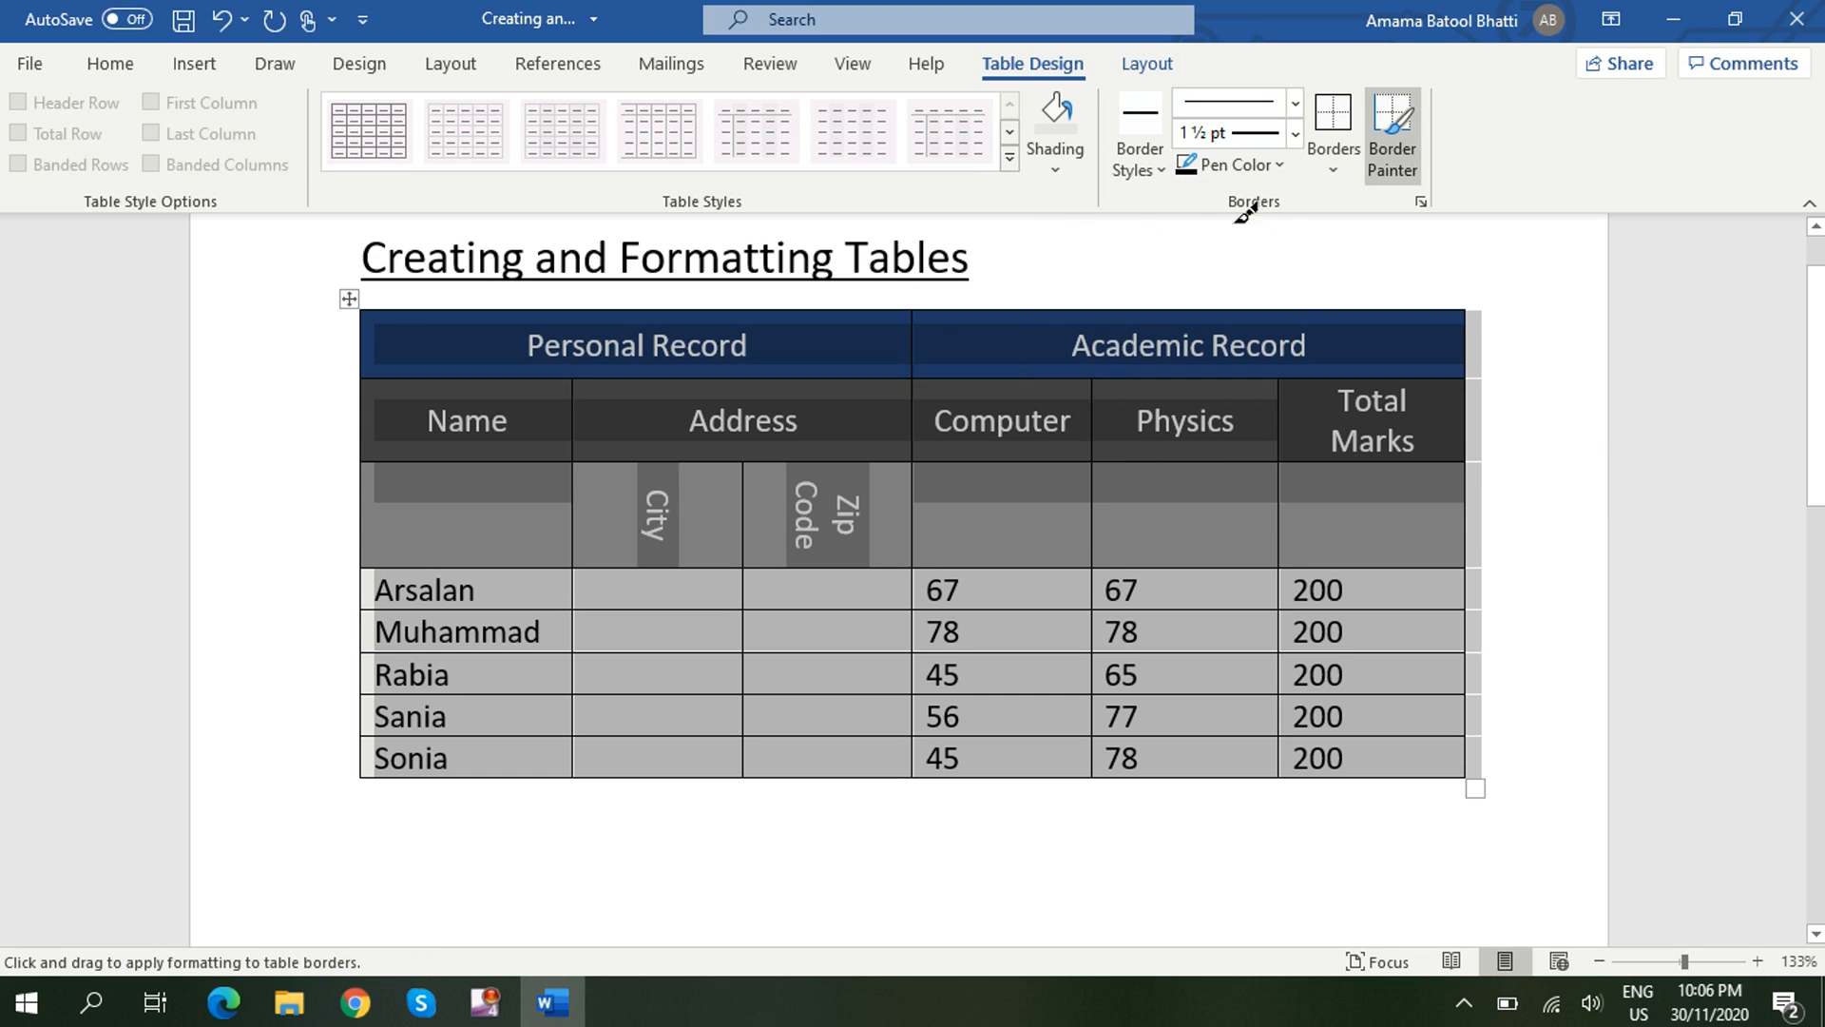
pyautogui.click(1296, 134)
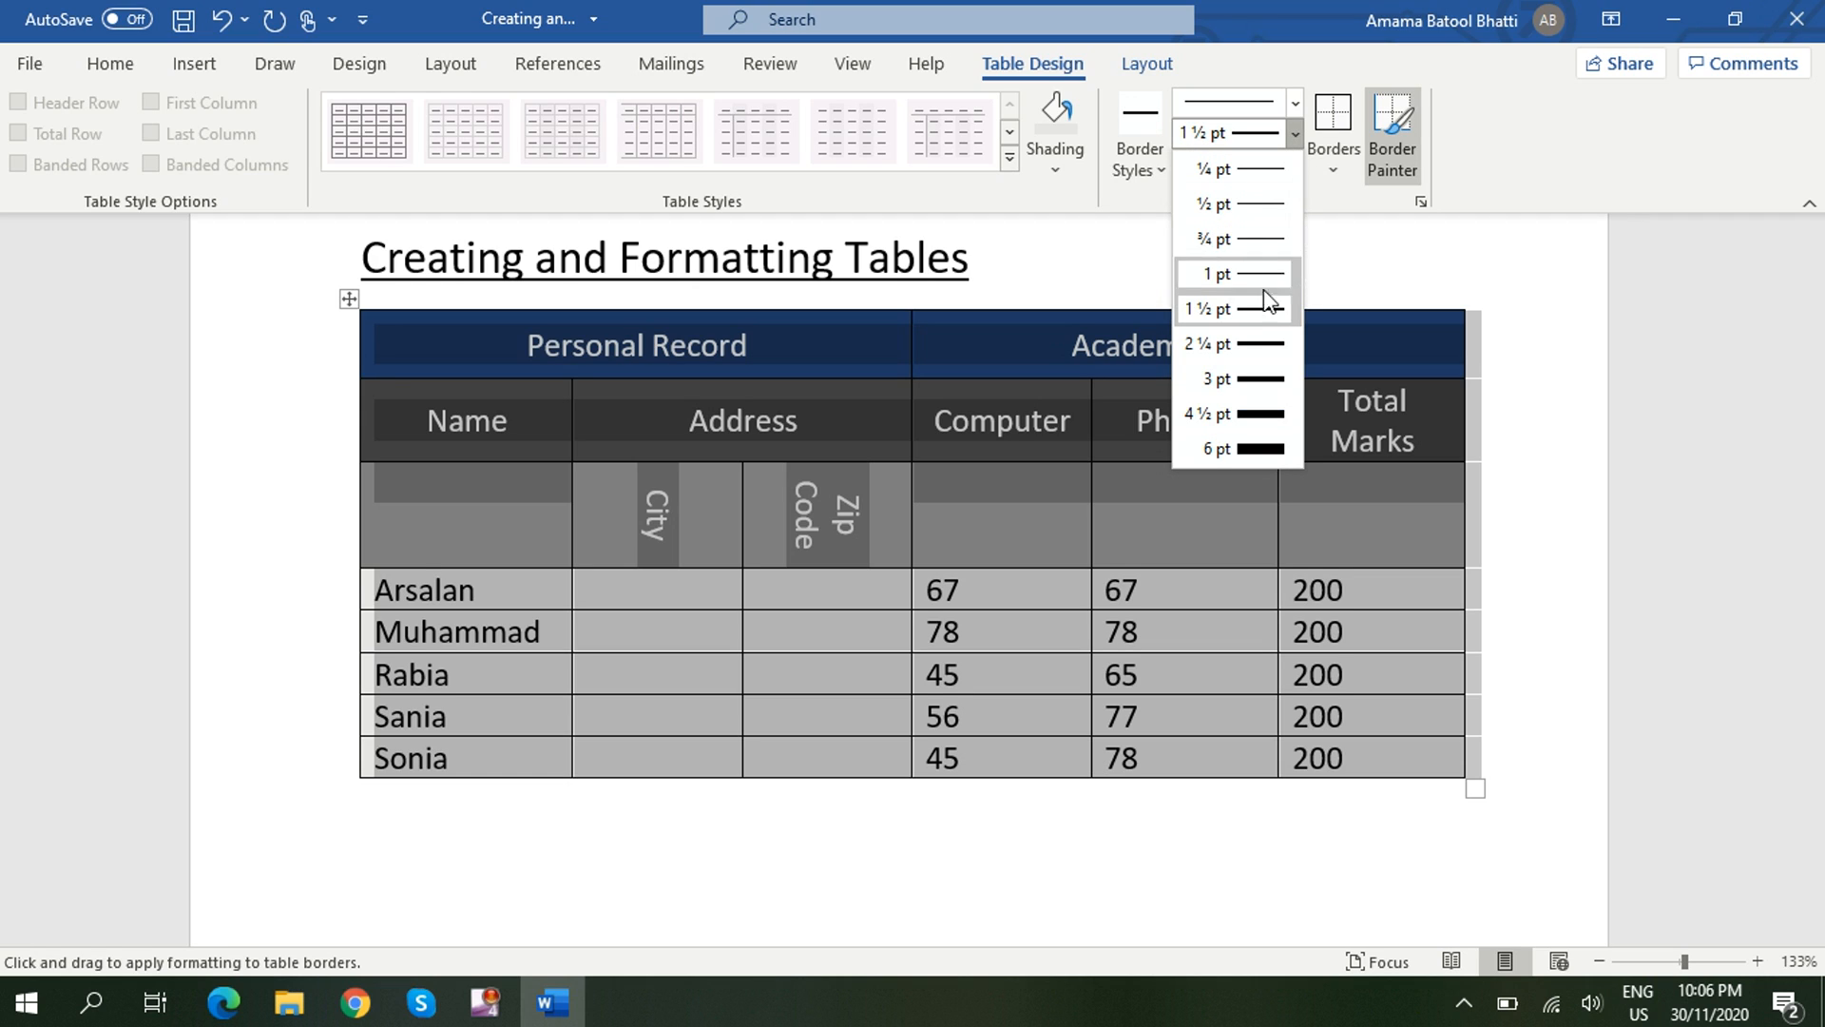
pyautogui.click(1251, 380)
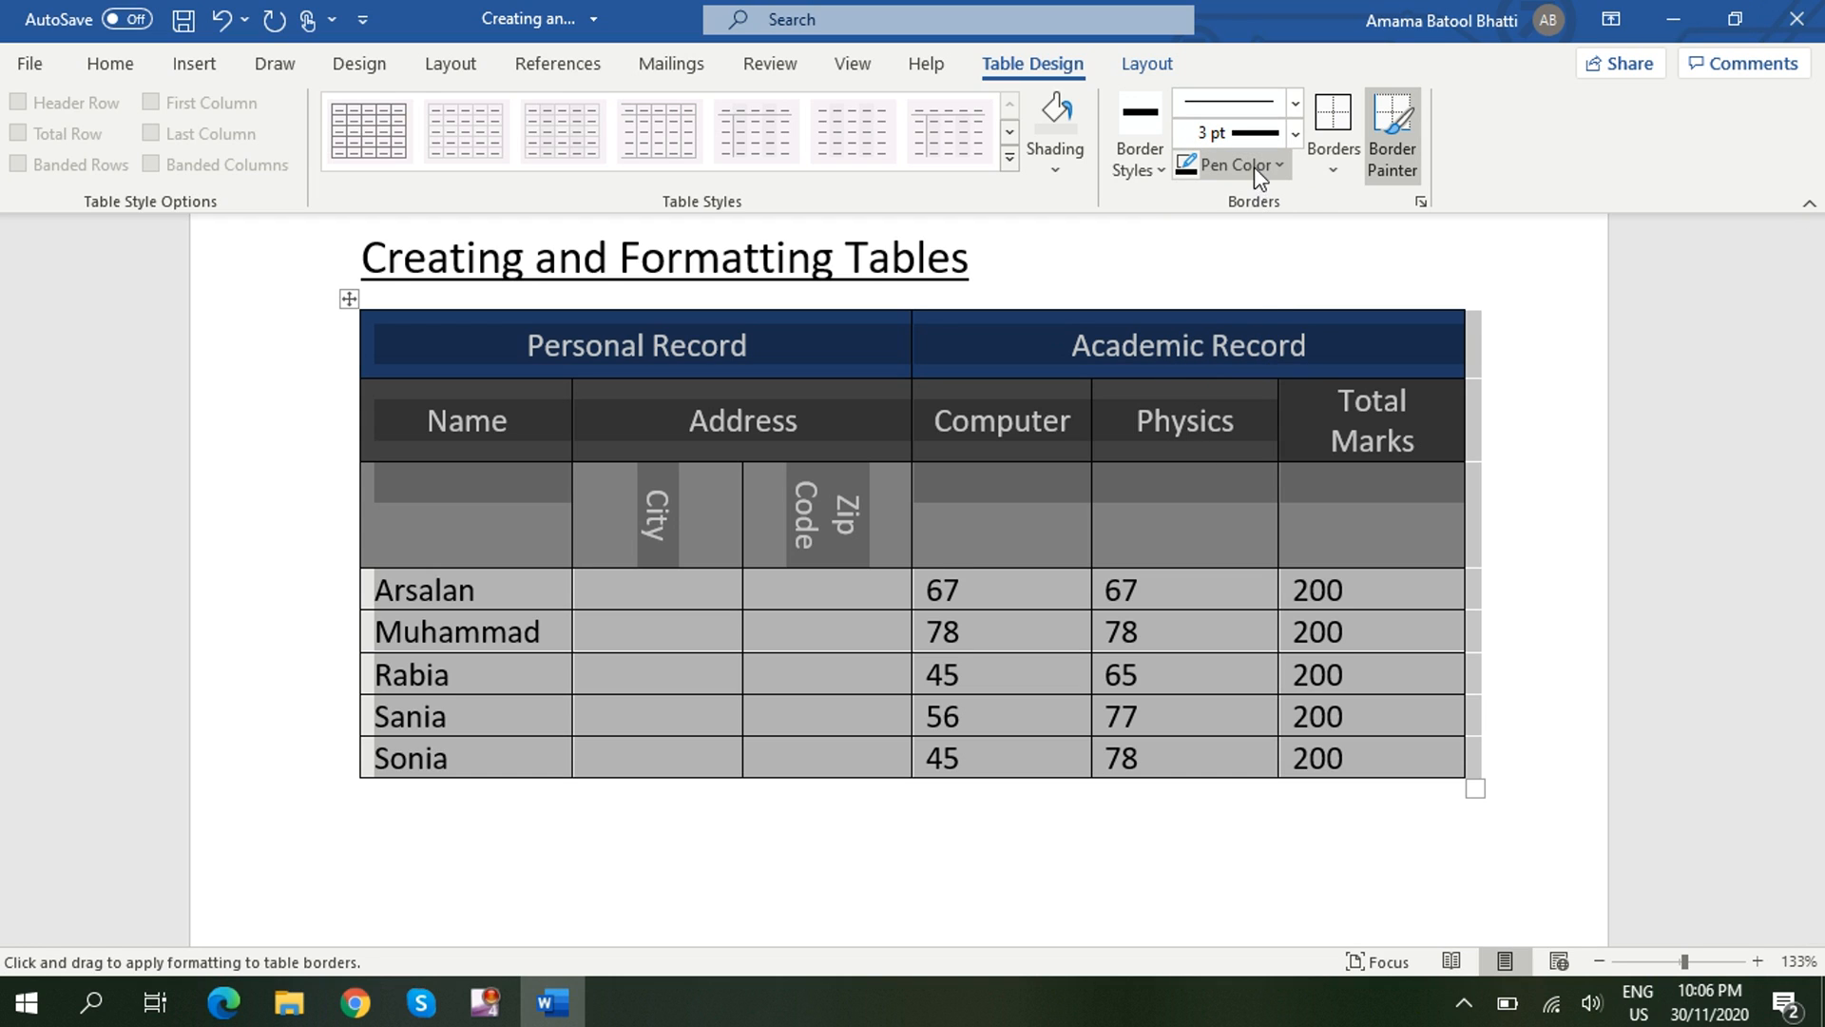
pyautogui.click(1281, 166)
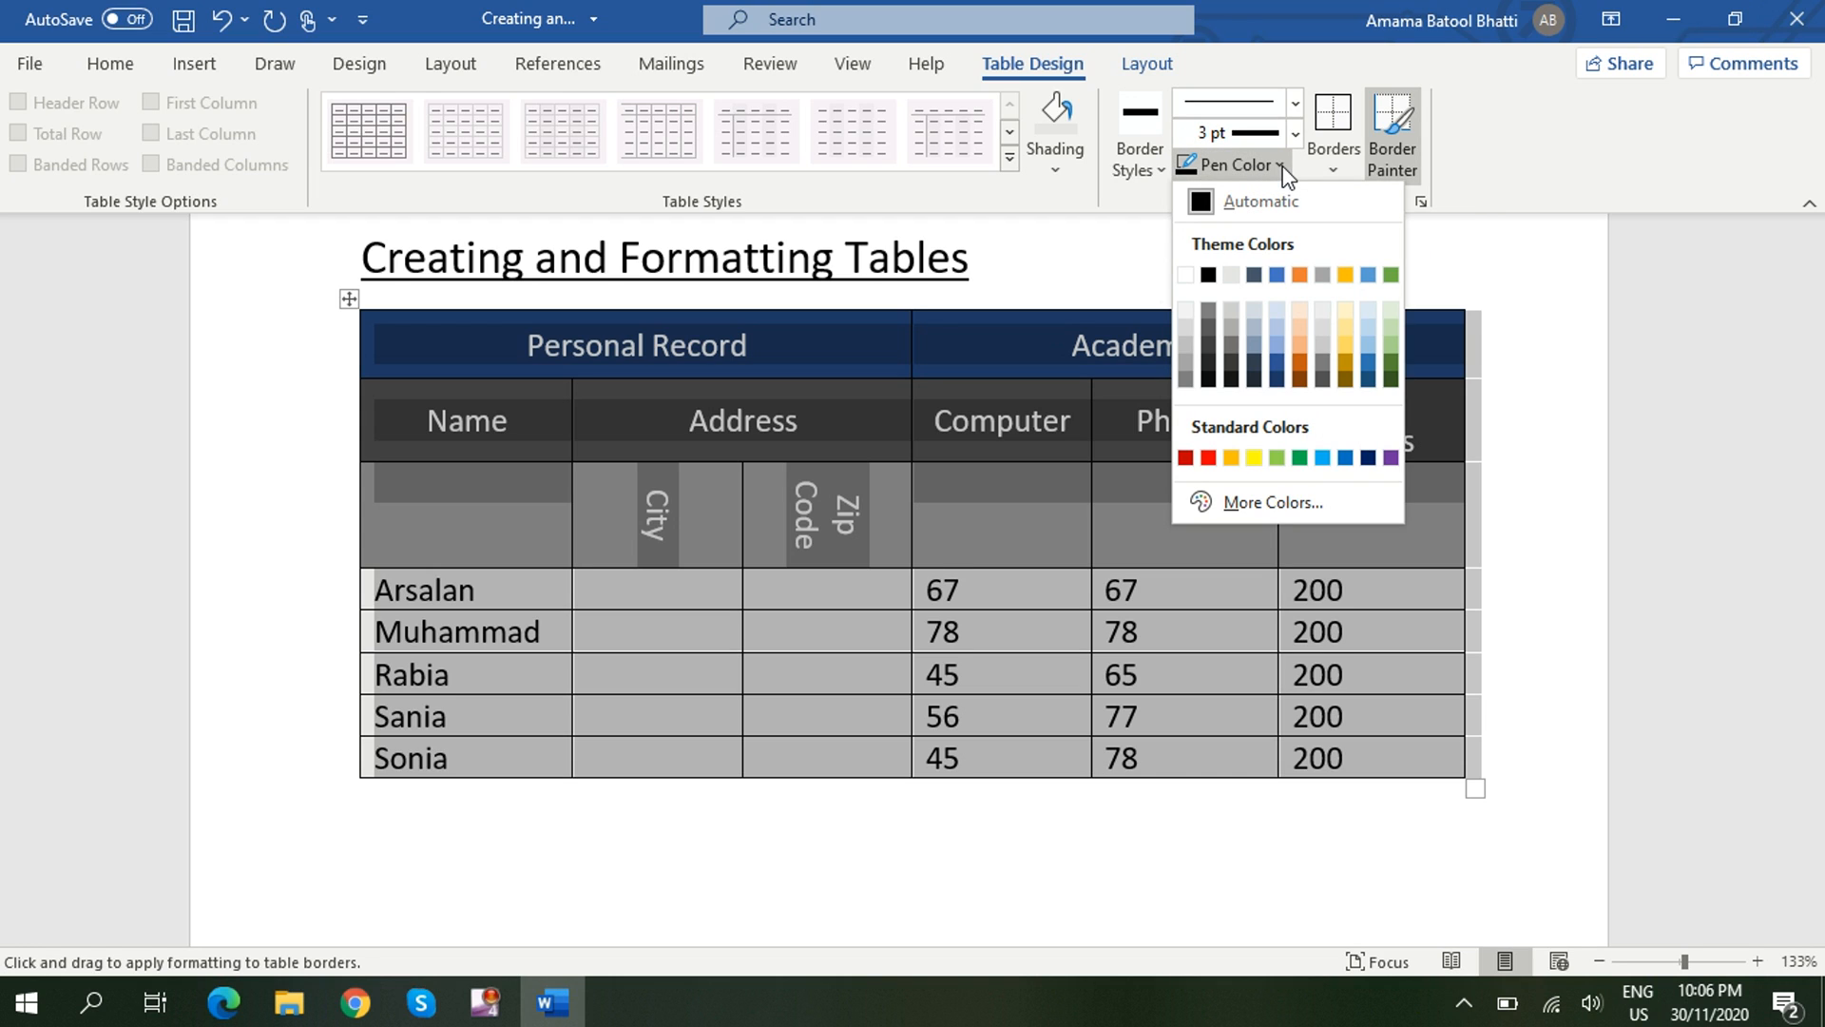
pyautogui.click(1277, 379)
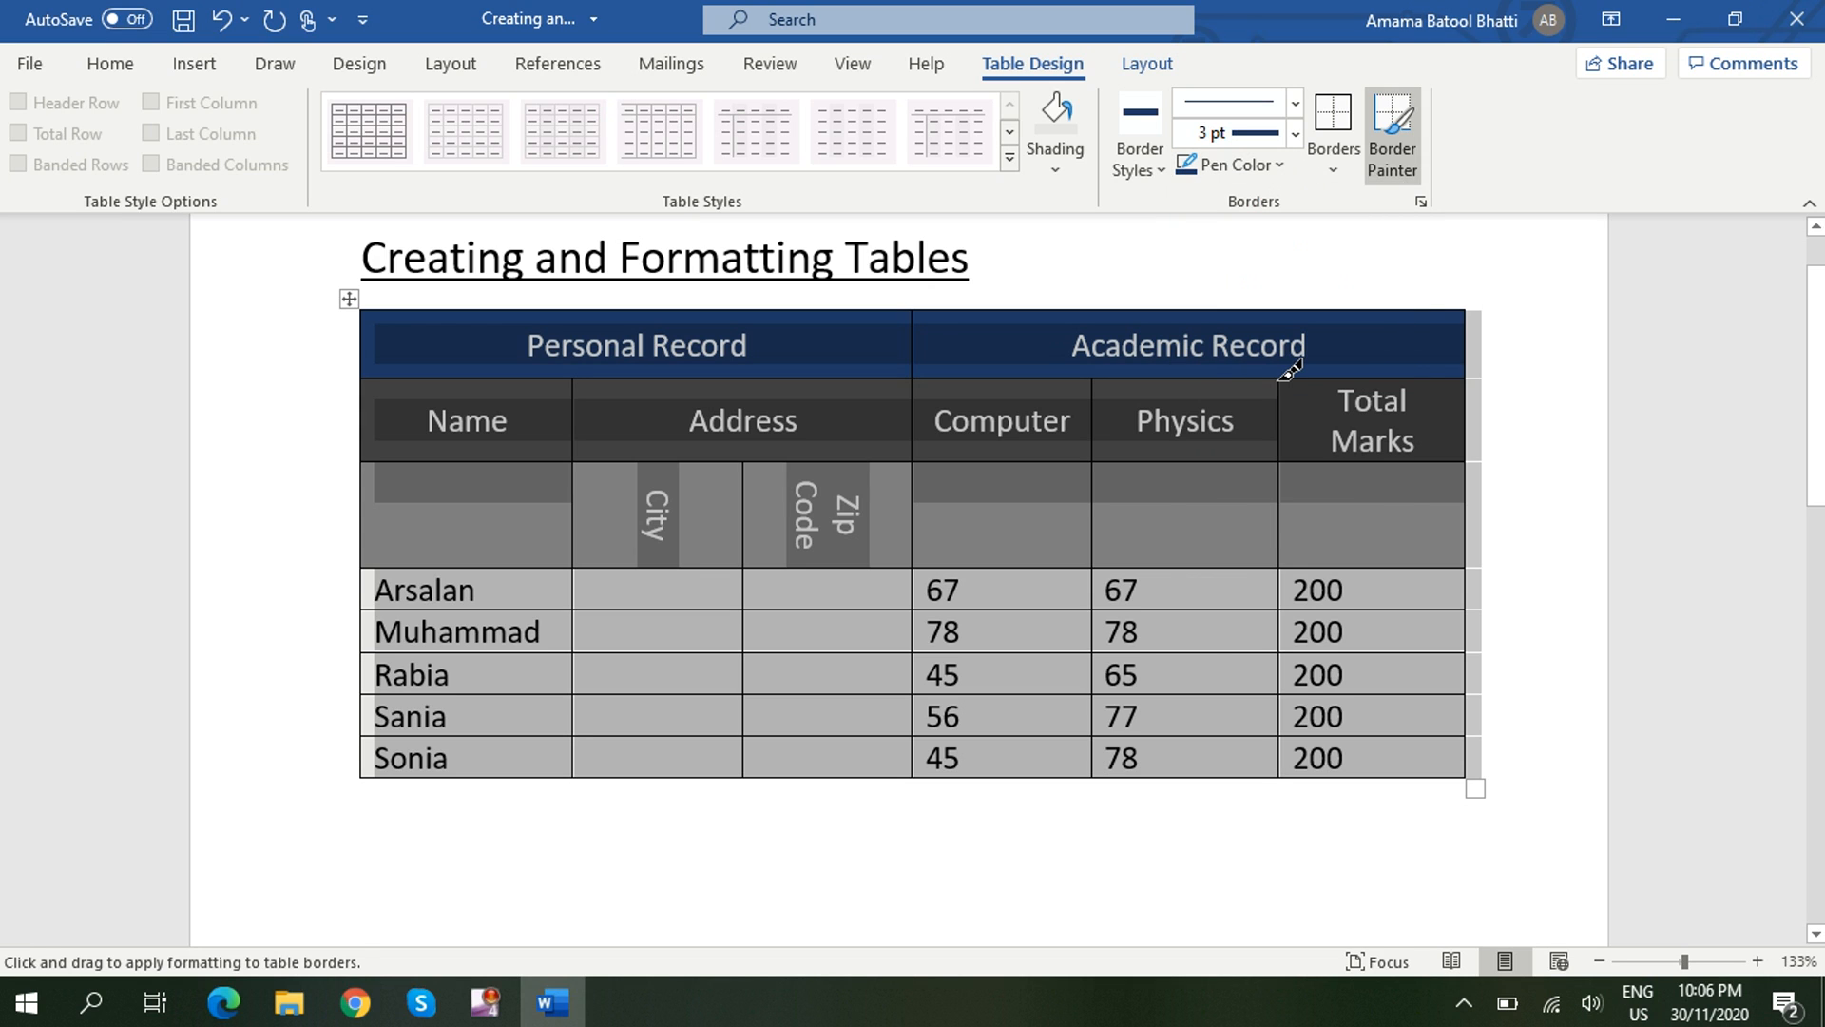
# Apply the 3 pt dark blue line as outside borders around the whole table and deselect it.
pyautogui.click(1335, 158)
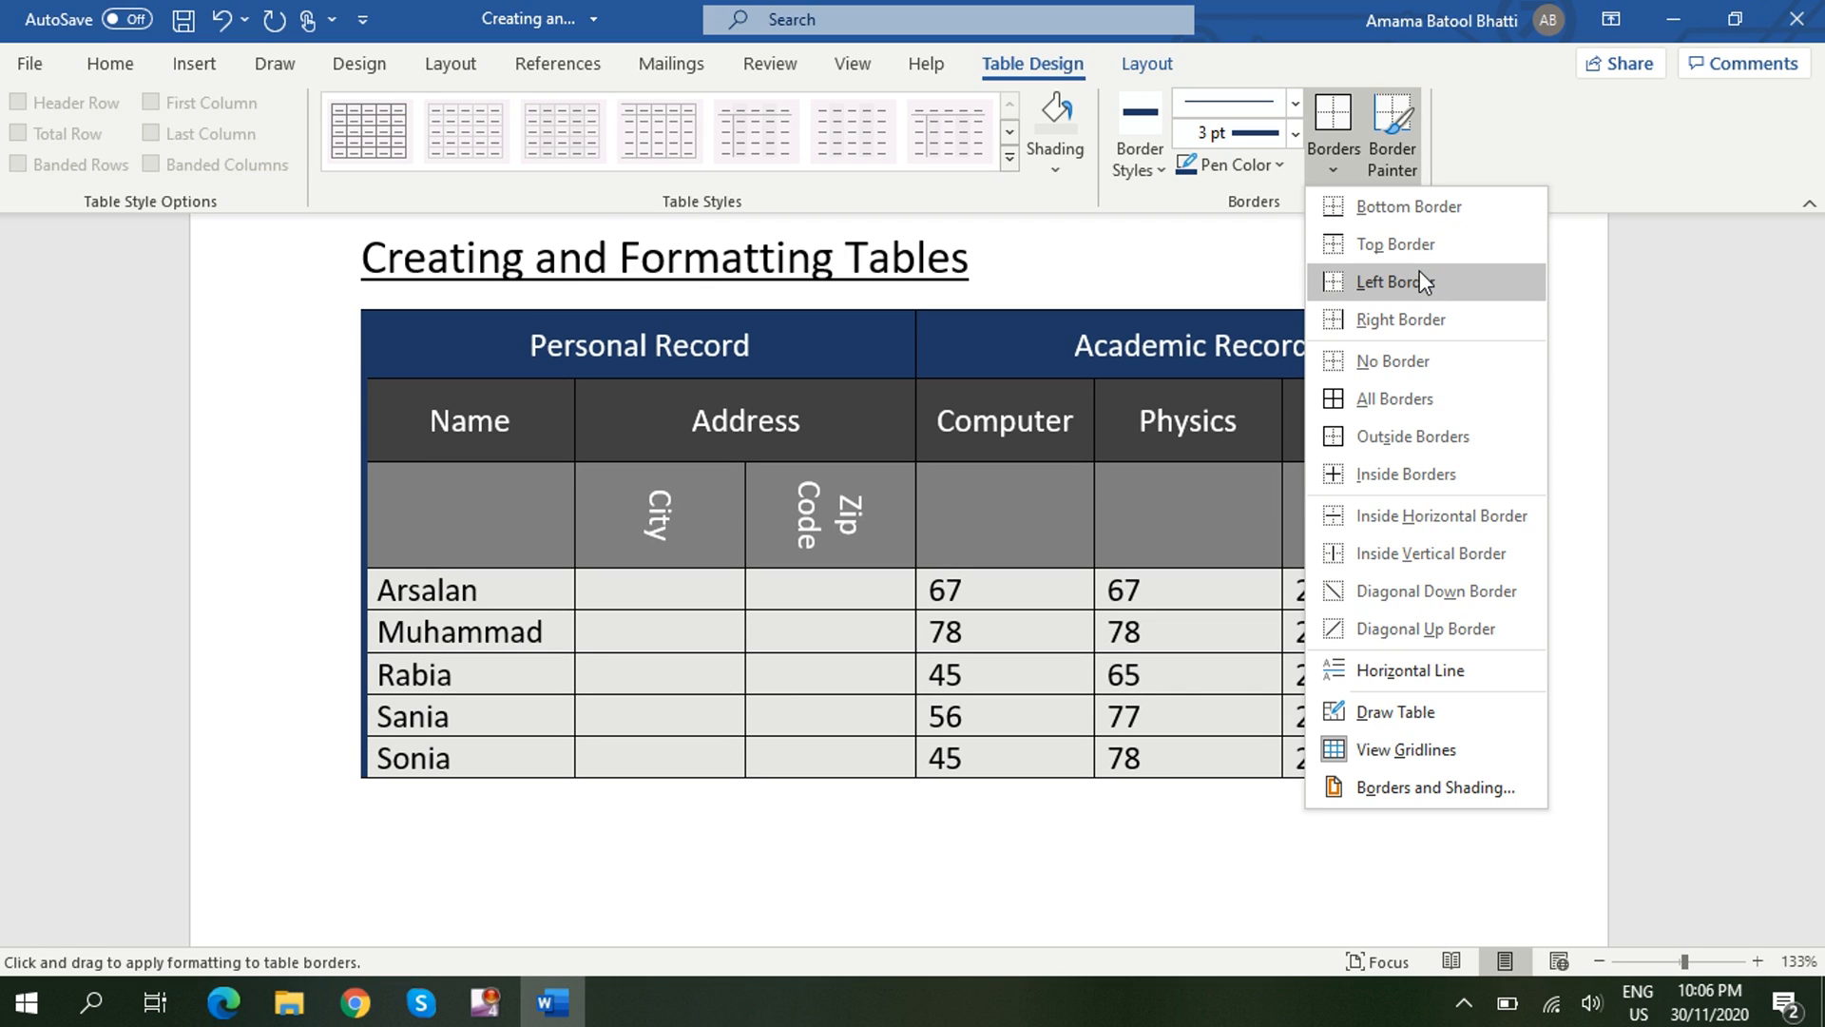
pyautogui.click(1426, 436)
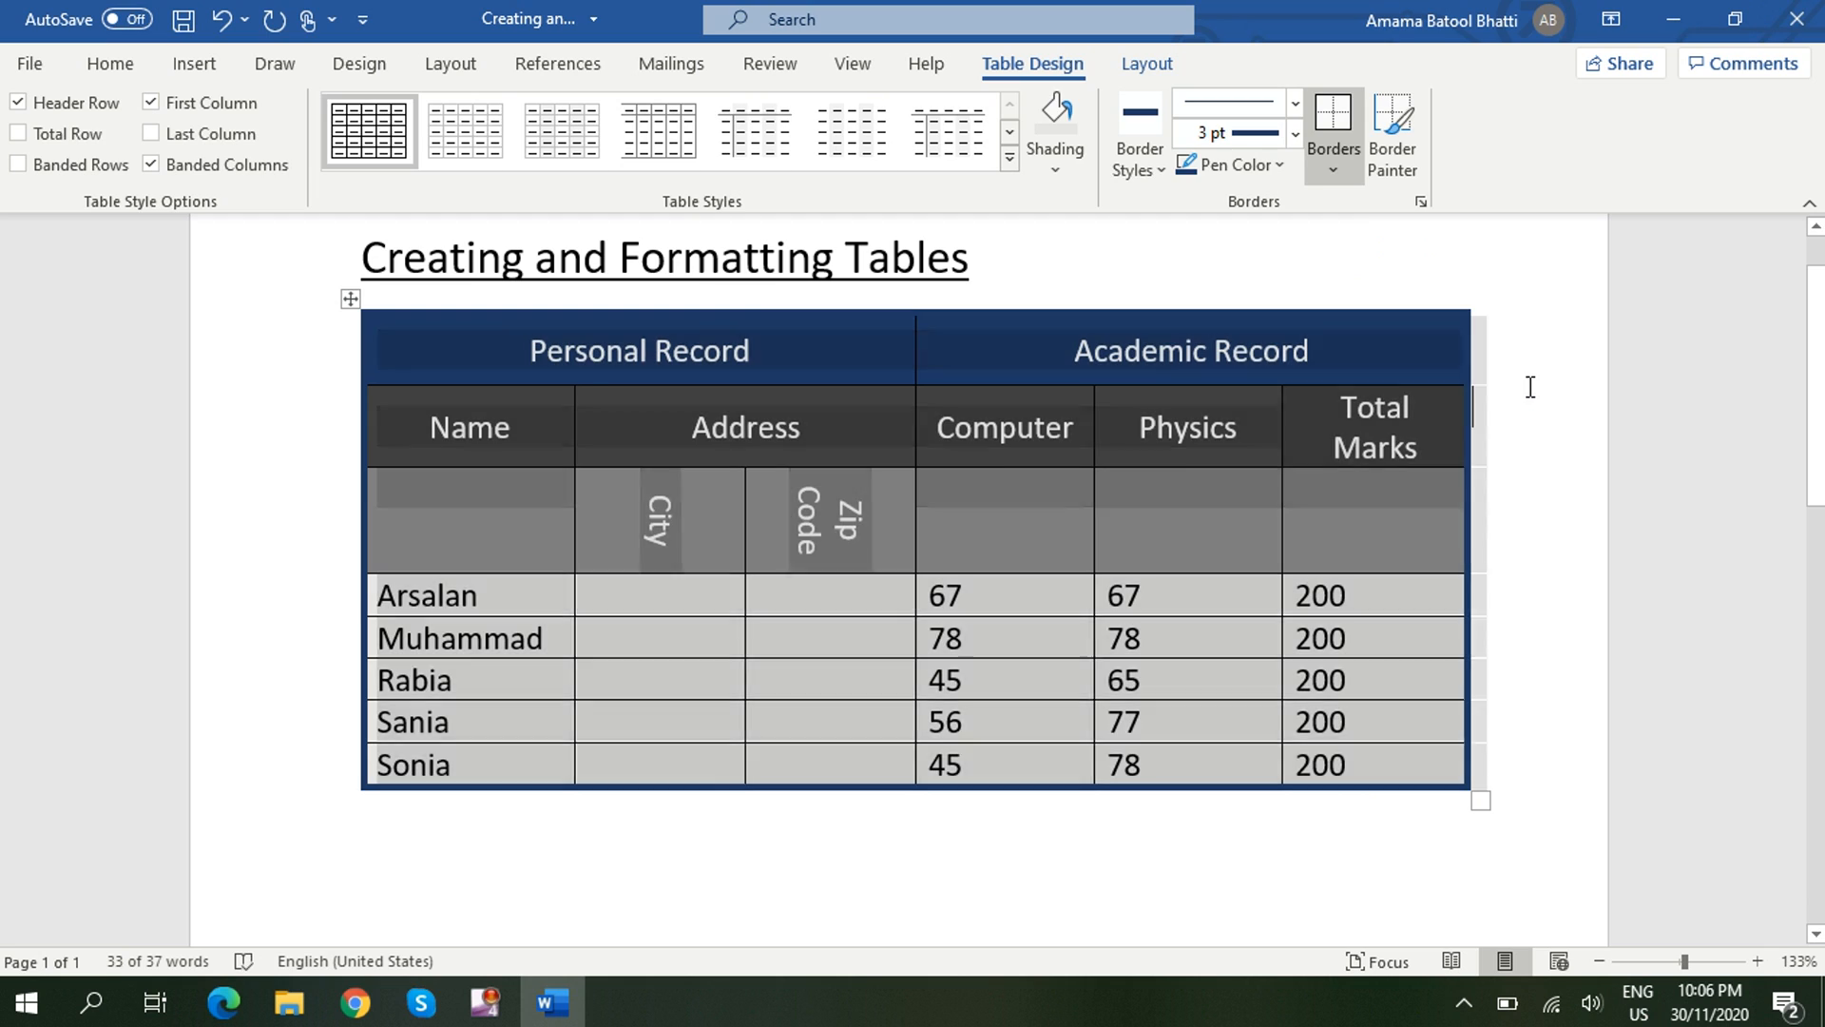
pyautogui.click(1531, 387)
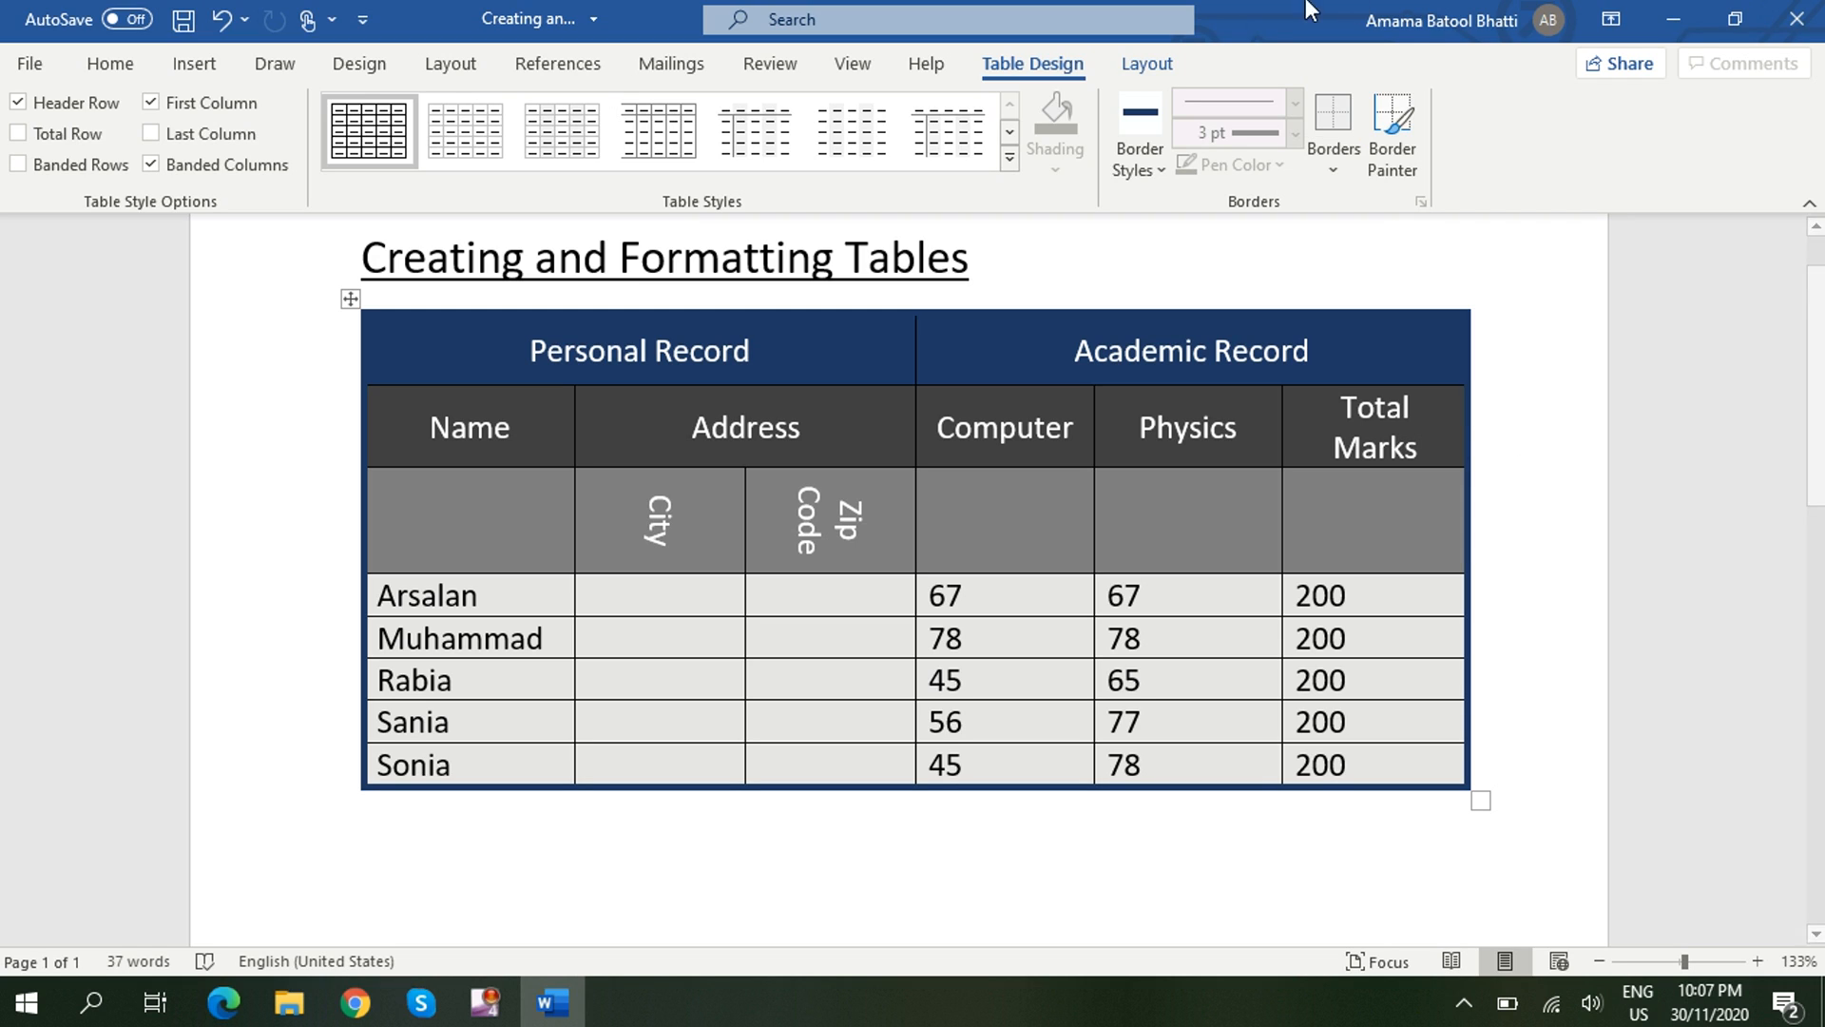
# Bring up the layout tools for the table.
pyautogui.click(1150, 72)
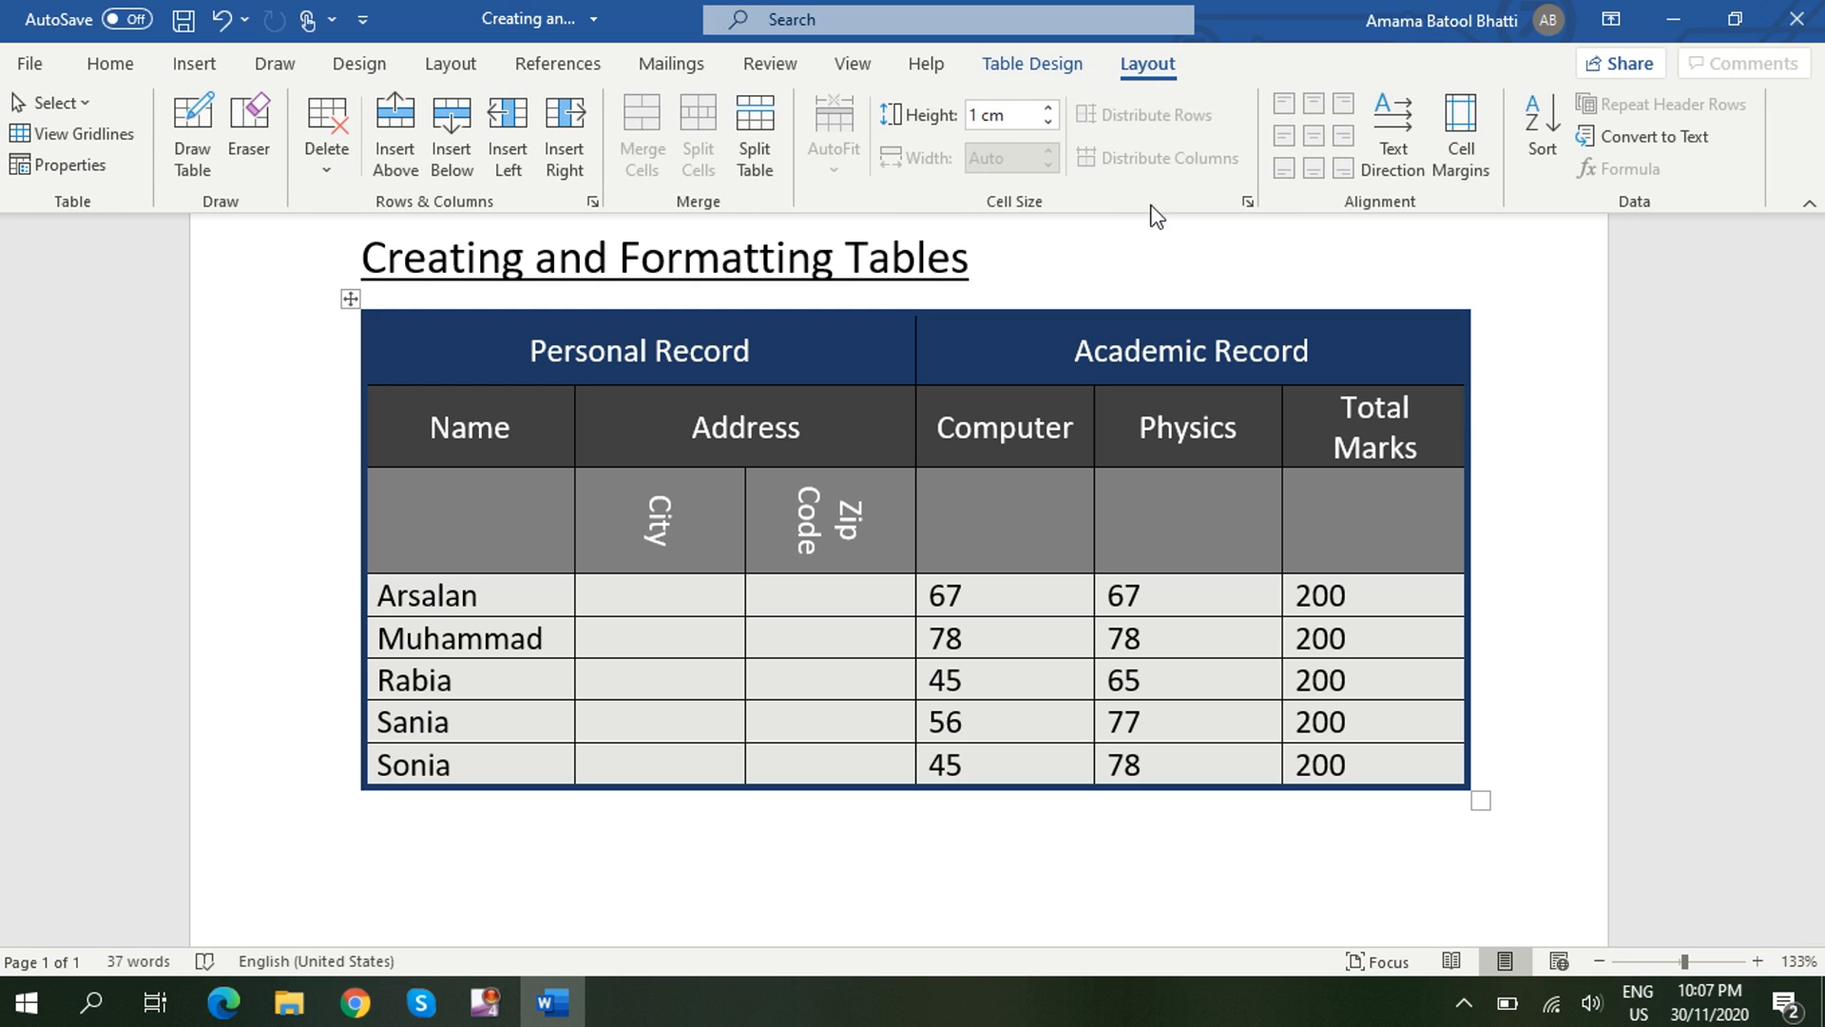